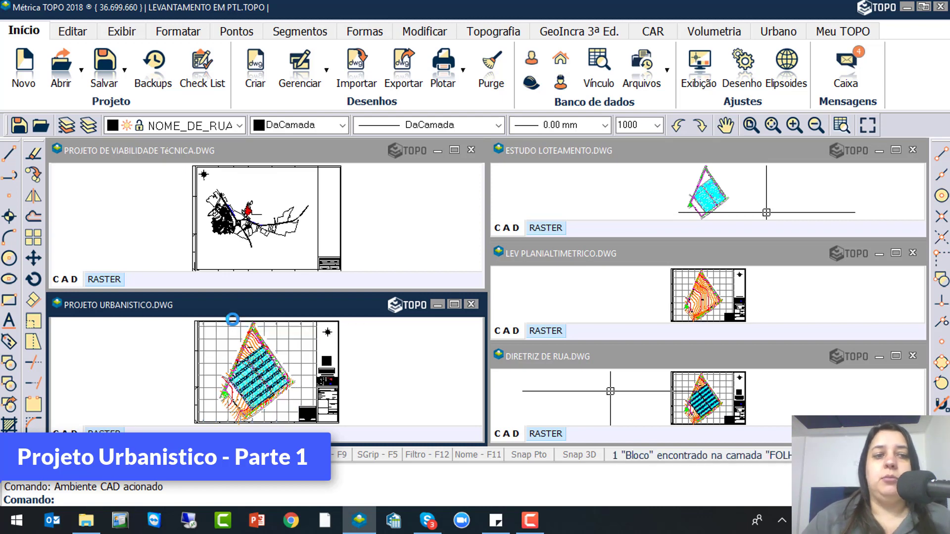
# Review the open feasibility, planialtimetric survey, subdivision study, street guideline and urban project drawings by activating each one
pyautogui.click(295, 213)
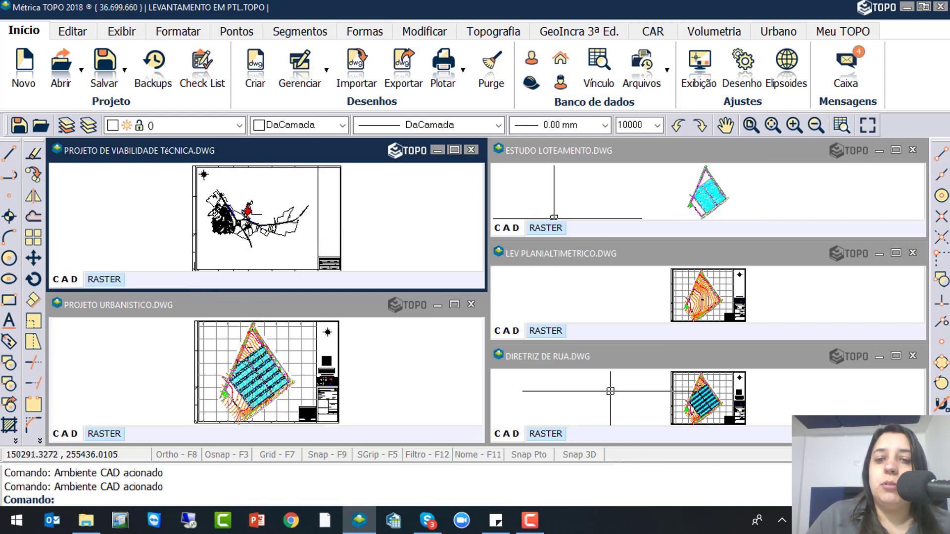
pyautogui.click(552, 265)
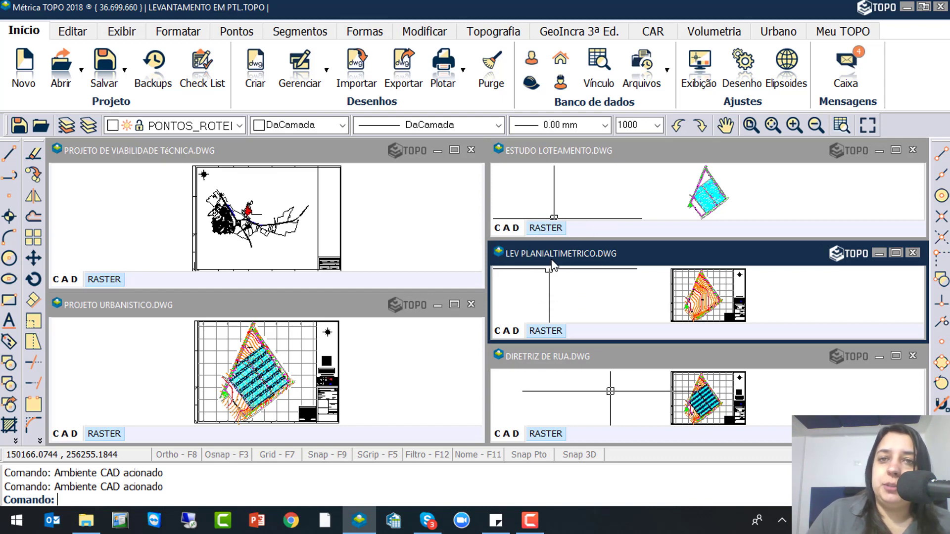
pyautogui.click(604, 148)
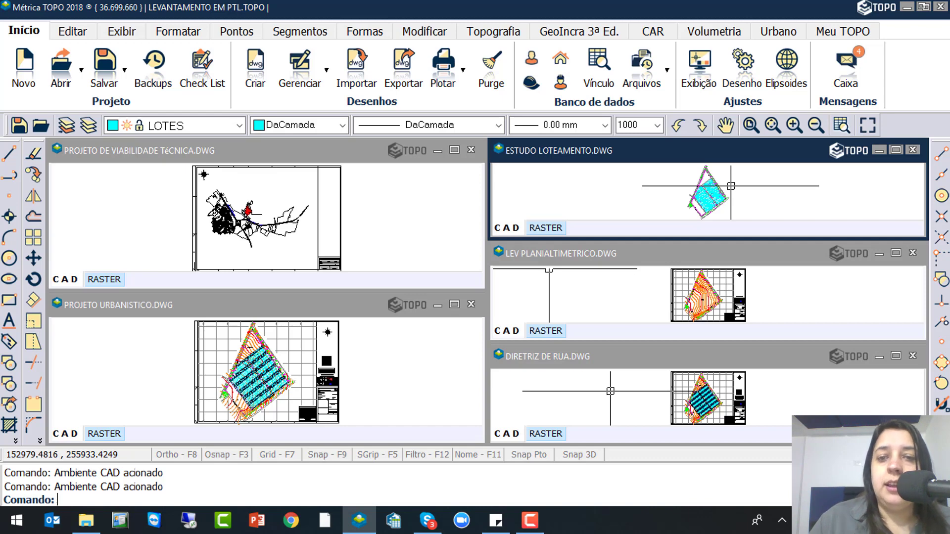
pyautogui.click(575, 148)
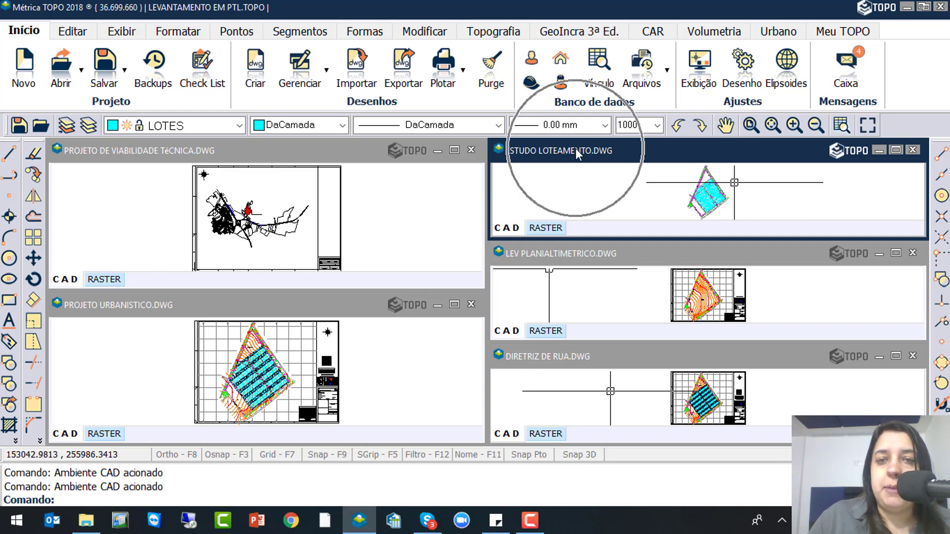
pyautogui.click(554, 388)
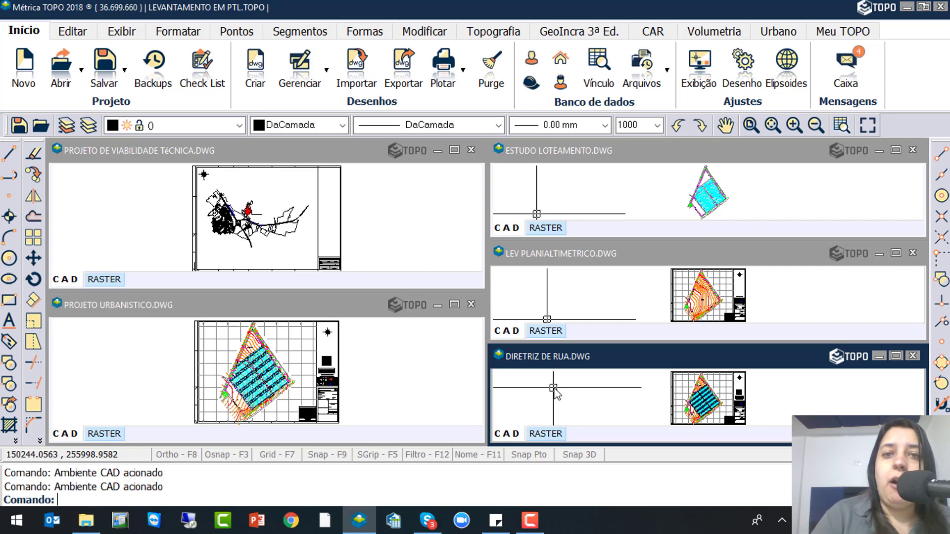
pyautogui.click(267, 303)
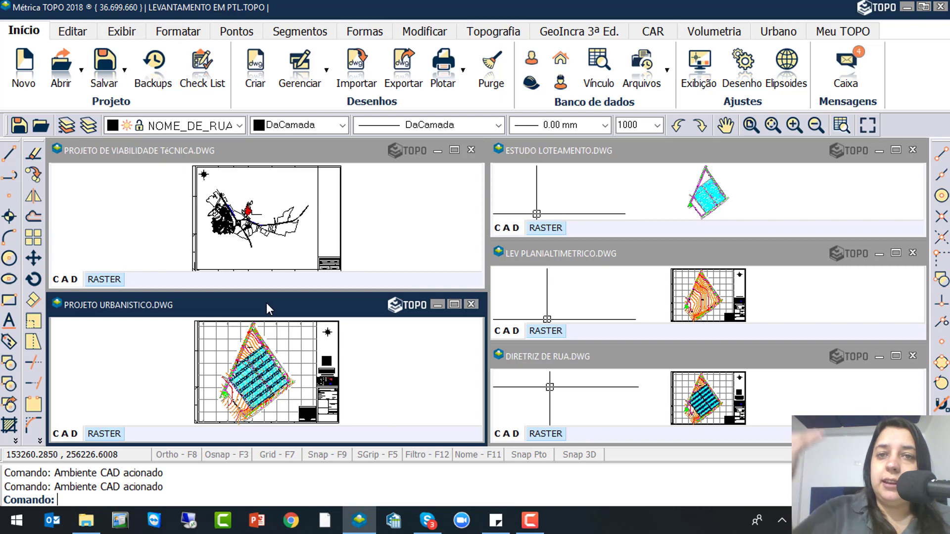
pyautogui.click(524, 255)
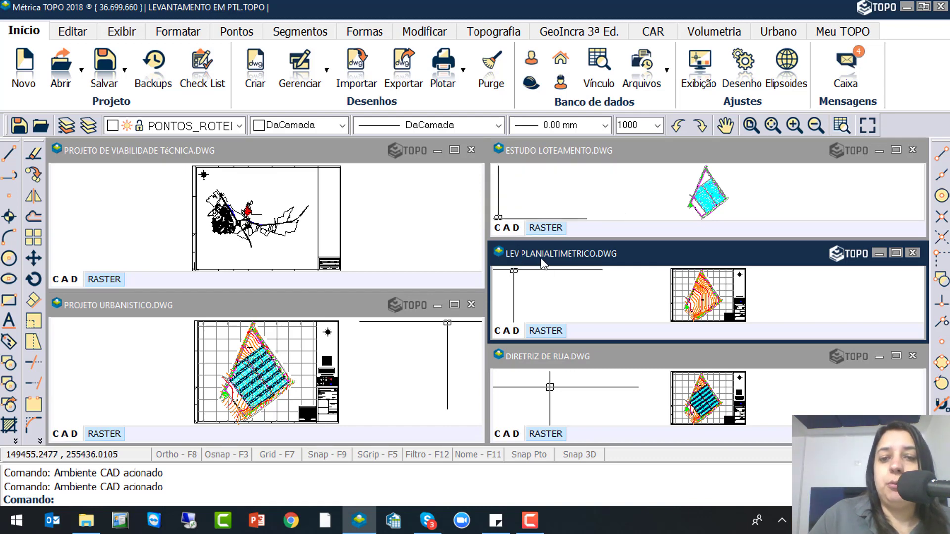
pyautogui.click(542, 261)
pyautogui.click(533, 151)
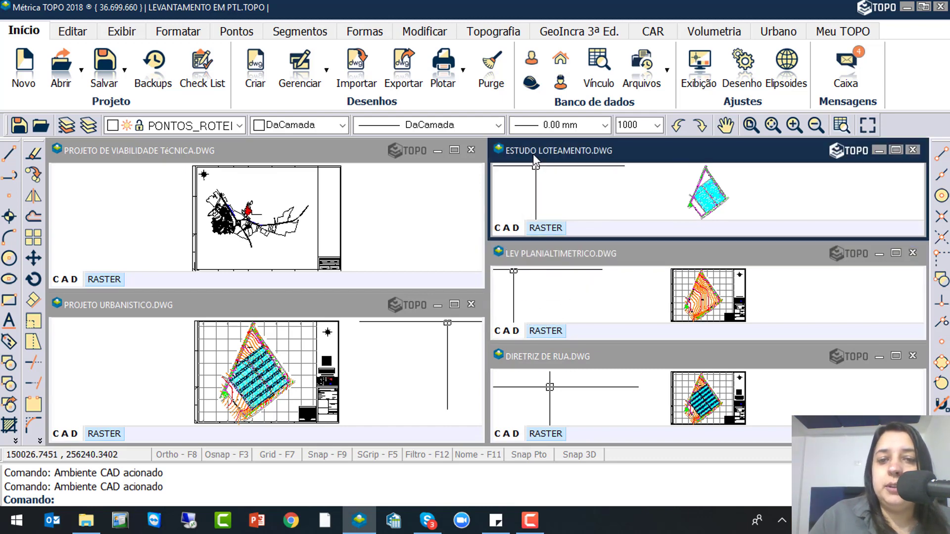
pyautogui.click(164, 150)
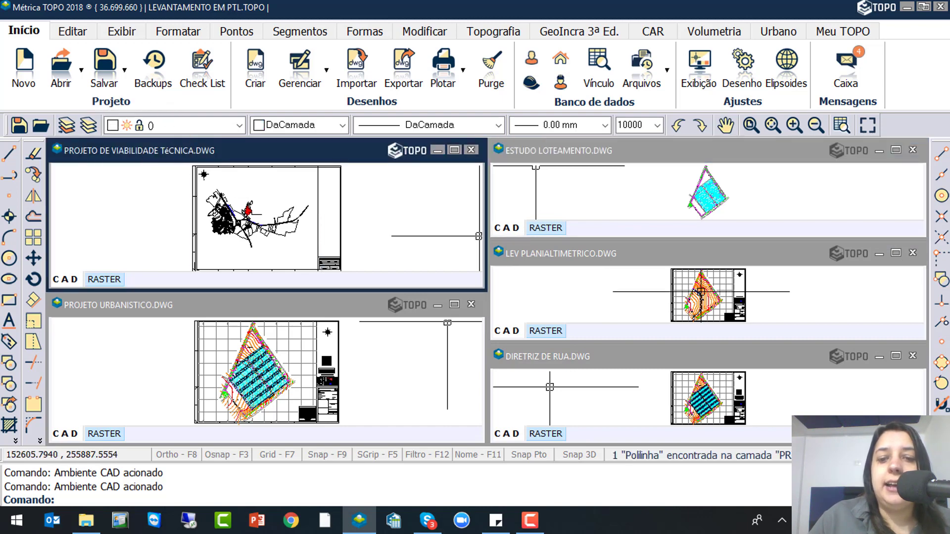
pyautogui.click(578, 354)
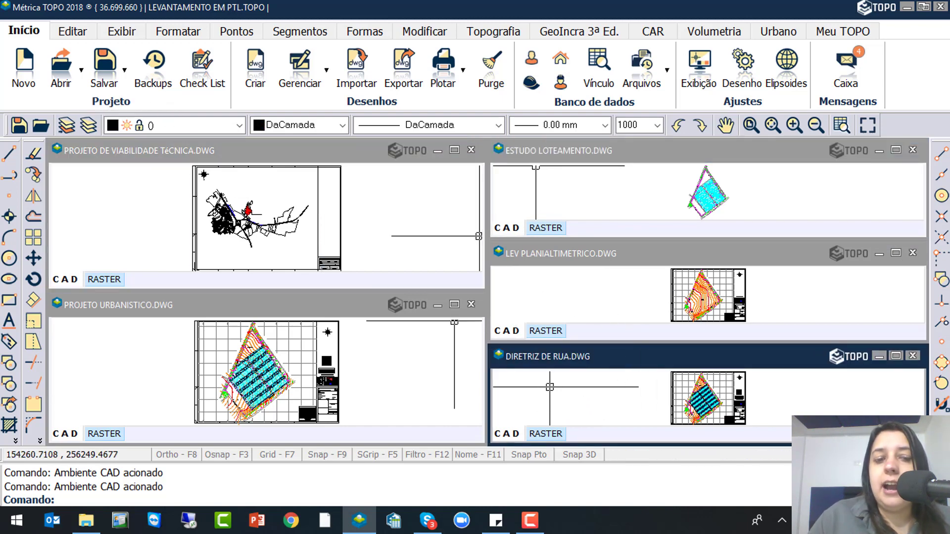
pyautogui.click(133, 308)
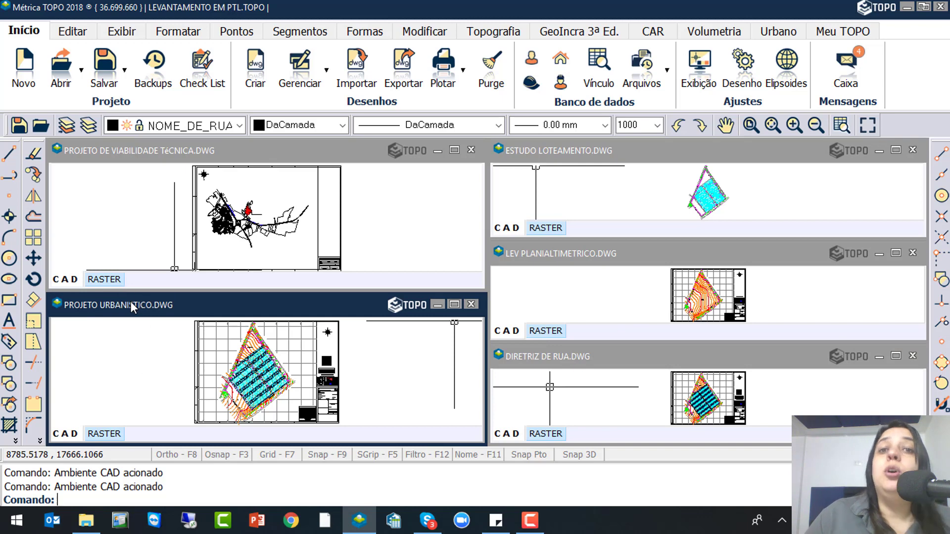
pyautogui.click(517, 368)
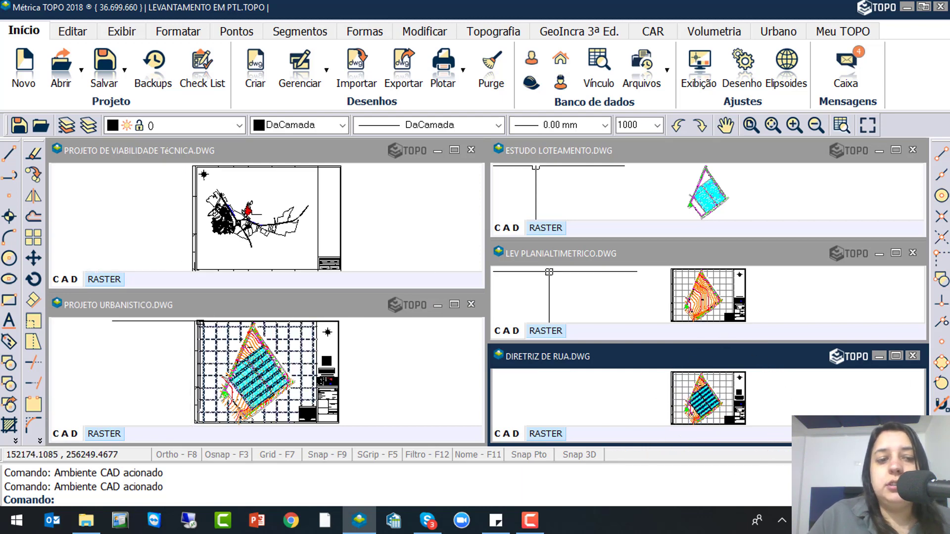
# Maximize the PROJETO URBANISTICO.DWG drawing window and inspect its lot and street layout
pyautogui.click(209, 312)
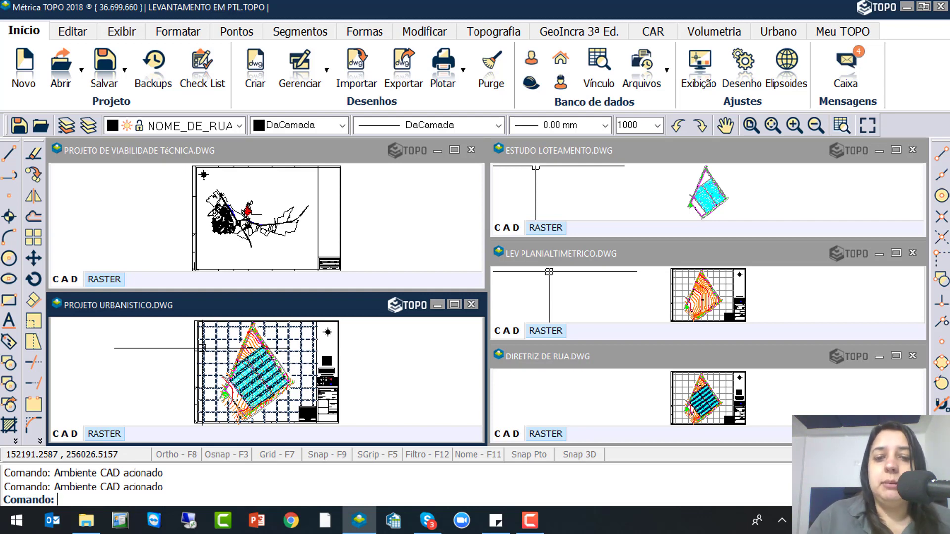
pyautogui.click(453, 304)
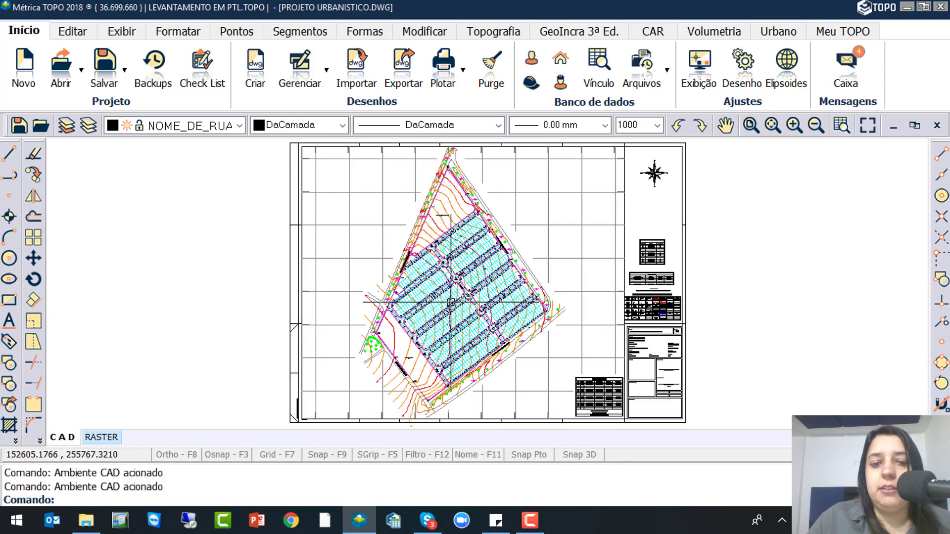
pyautogui.scroll(5, 433, 252)
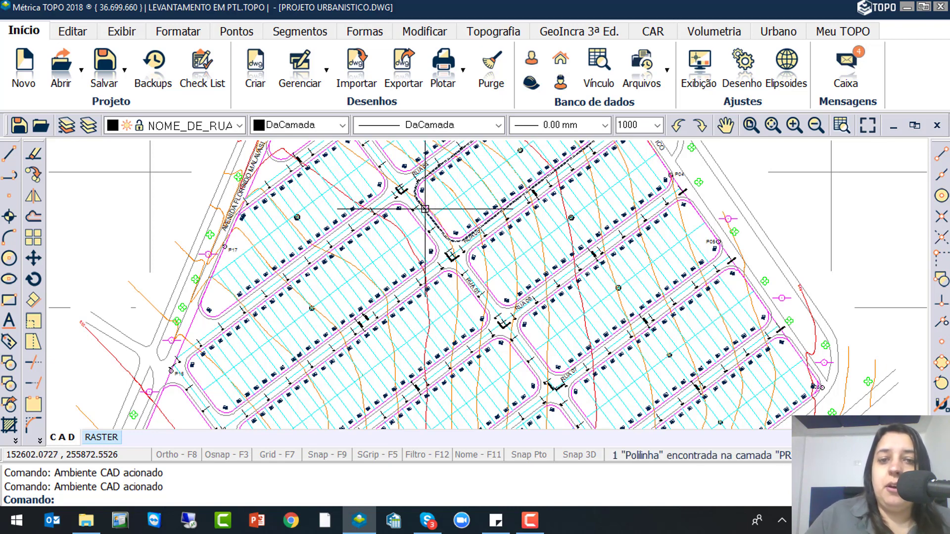
pyautogui.scroll(-3, 432, 251)
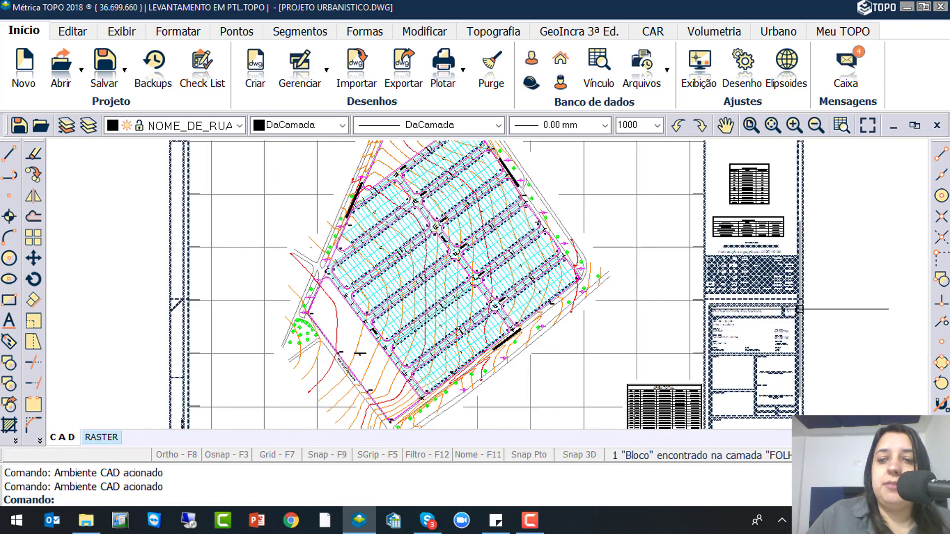
# Change the TITULO attribute of the sheet's title block to PROJETO URBANISTICO
pyautogui.scroll(5, 764, 286)
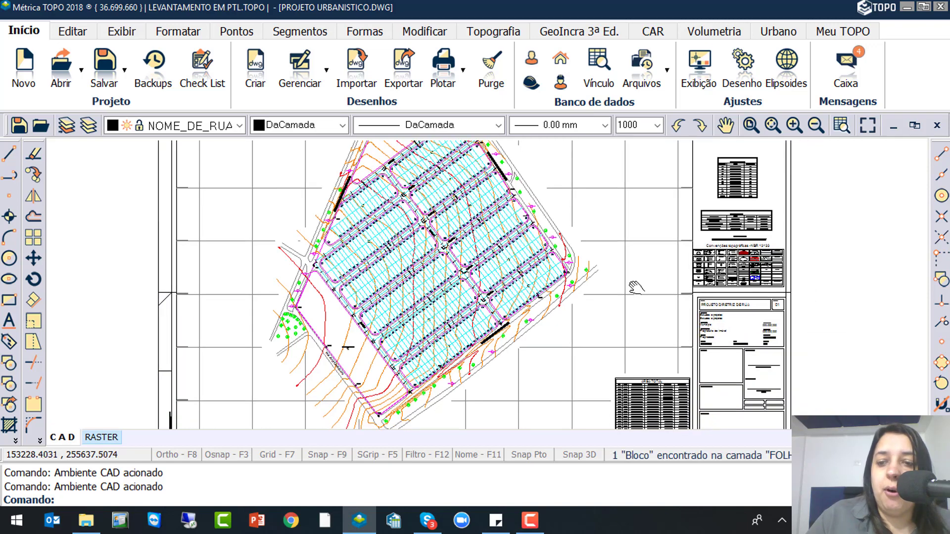
pyautogui.click(521, 237)
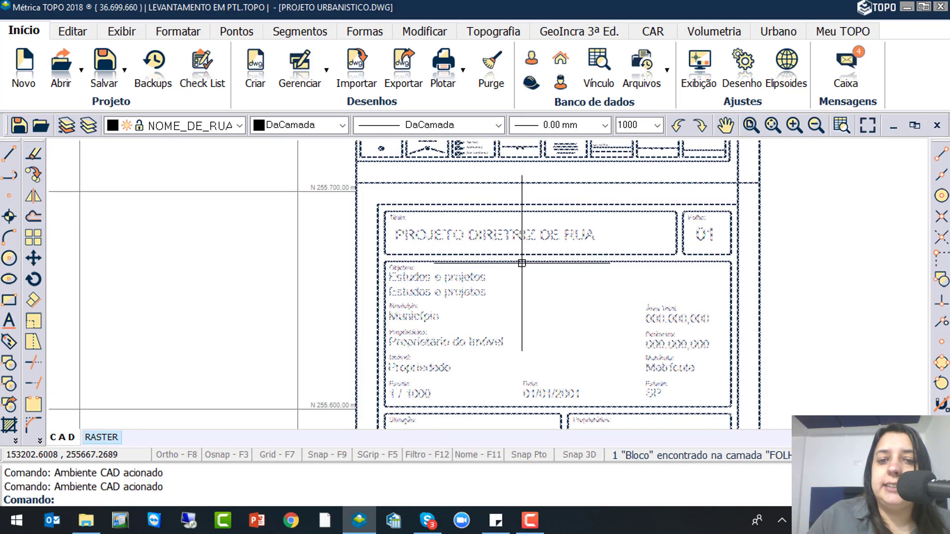
pyautogui.doubleClick(519, 237)
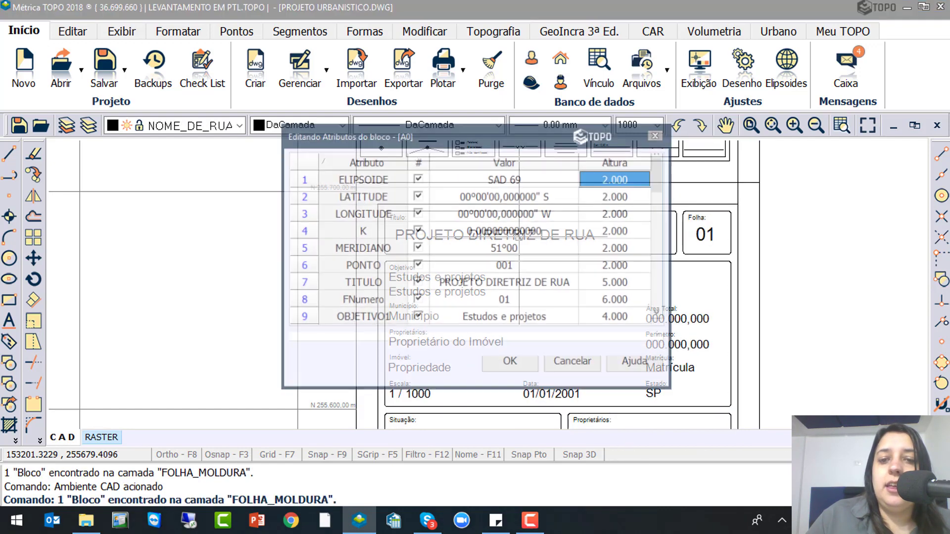
pyautogui.click(536, 284)
pyautogui.click(558, 283)
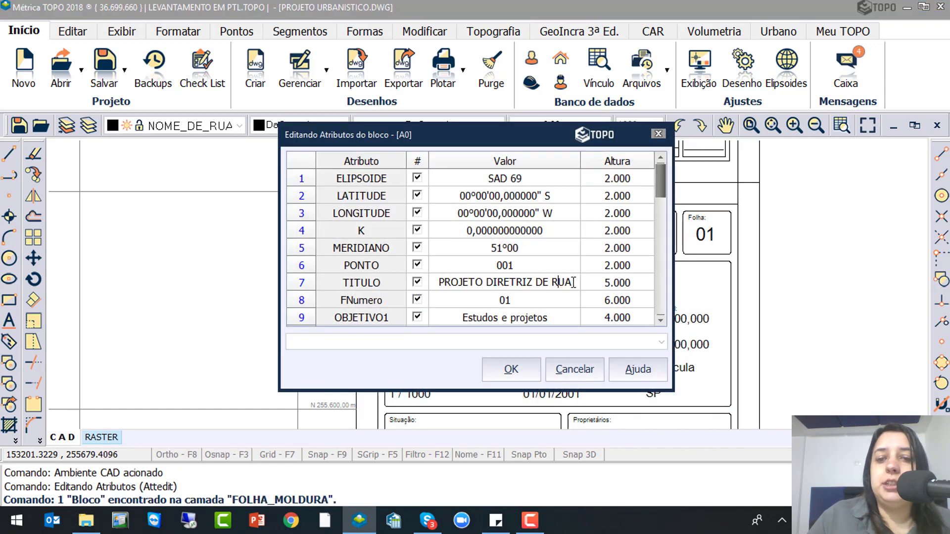
pyautogui.moveTo(573, 283); pyautogui.dragTo(488, 283)
pyautogui.write('UR')
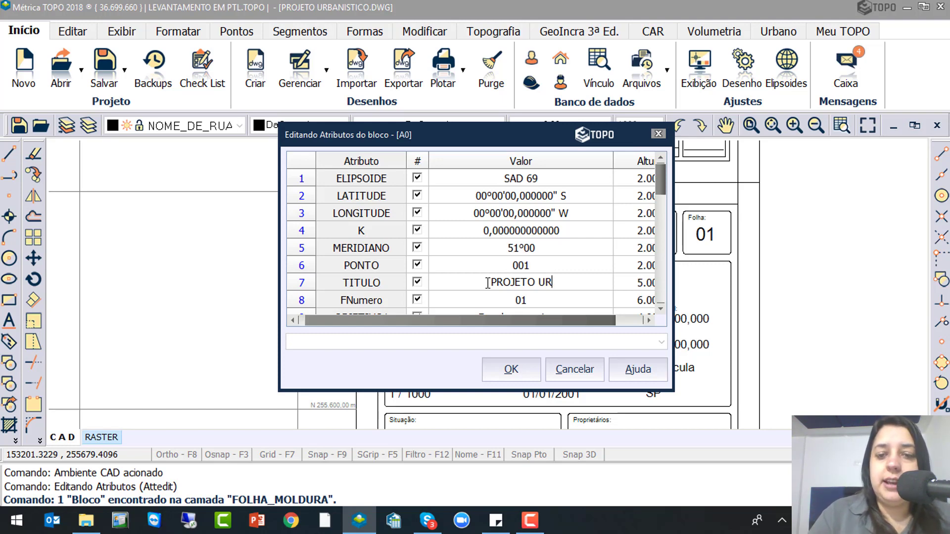
pyautogui.write('BANIS')
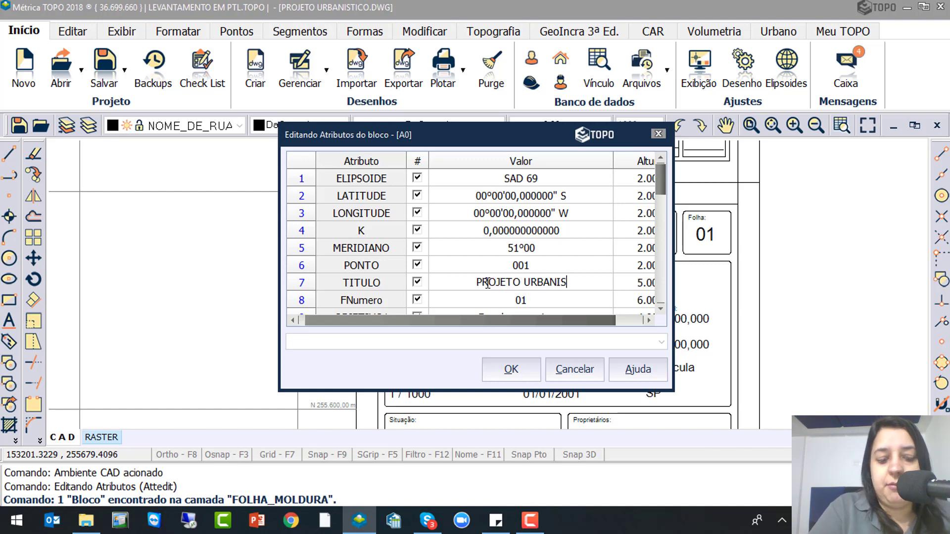
pyautogui.write('TICO')
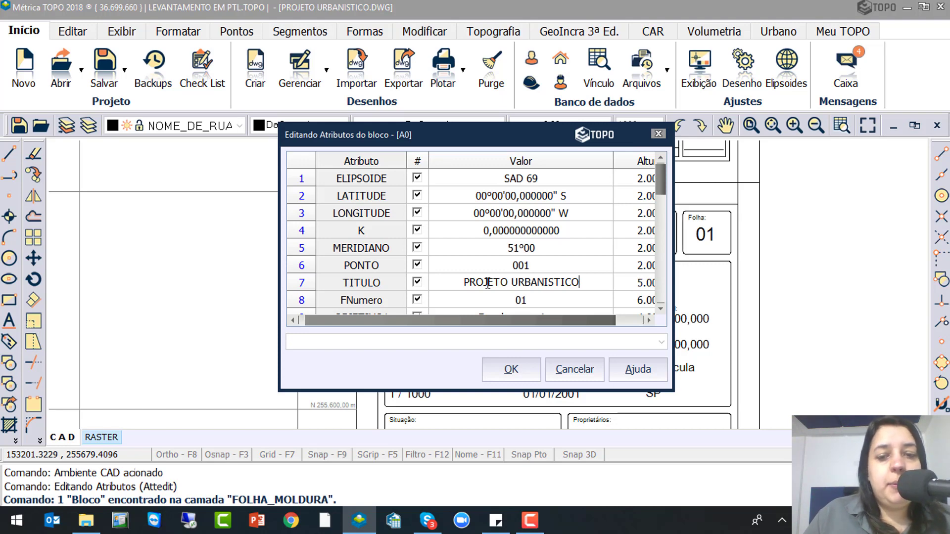
pyautogui.press('ctrl')
pyautogui.press('ctrl')
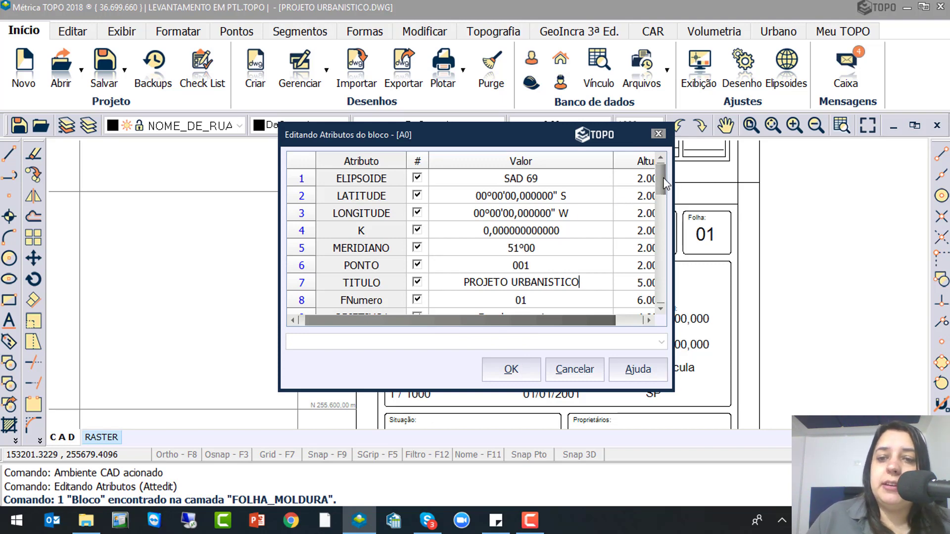
pyautogui.moveTo(663, 179)
pyautogui.mouseDown()
pyautogui.moveTo(663, 239)
pyautogui.moveTo(667, 168)
pyautogui.mouseUp()
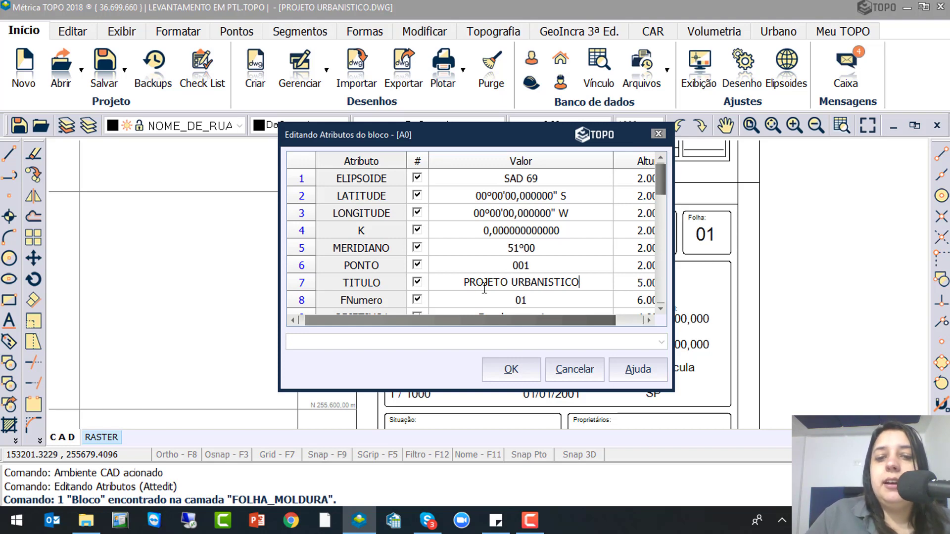
pyautogui.click(509, 286)
pyautogui.click(509, 286)
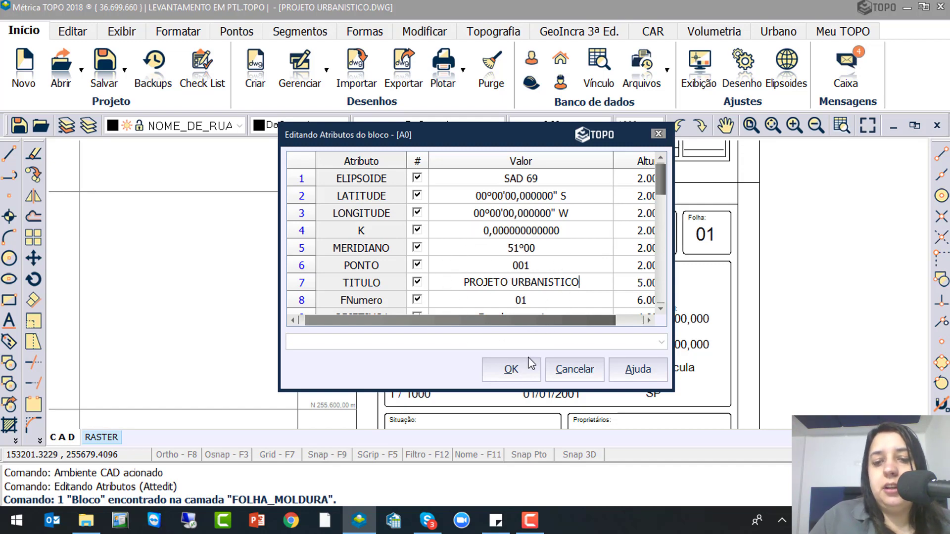
pyautogui.click(519, 373)
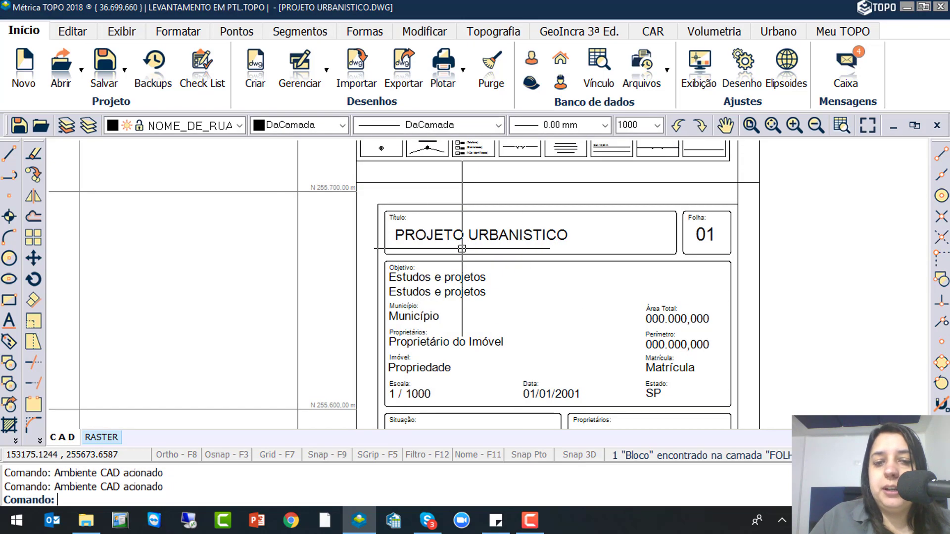
pyautogui.scroll(-5, 462, 249)
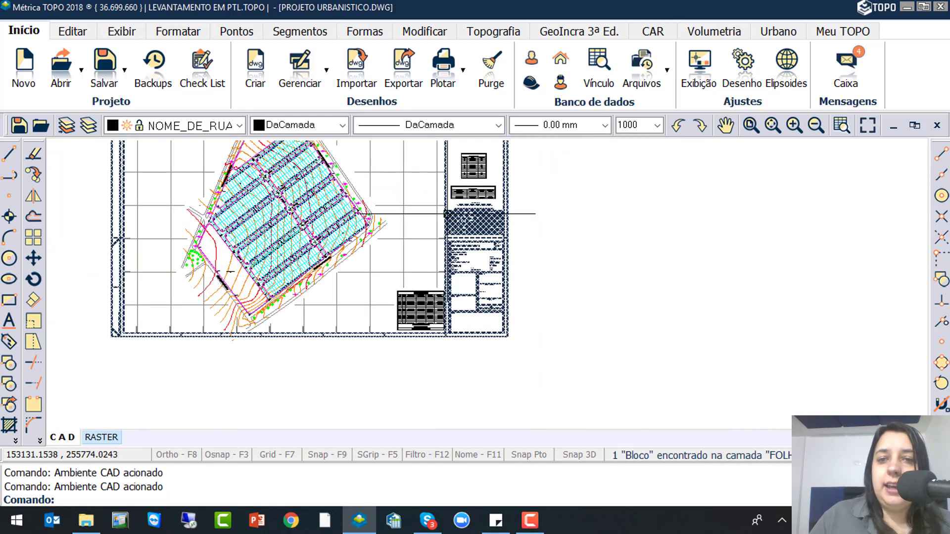
pyautogui.click(488, 30)
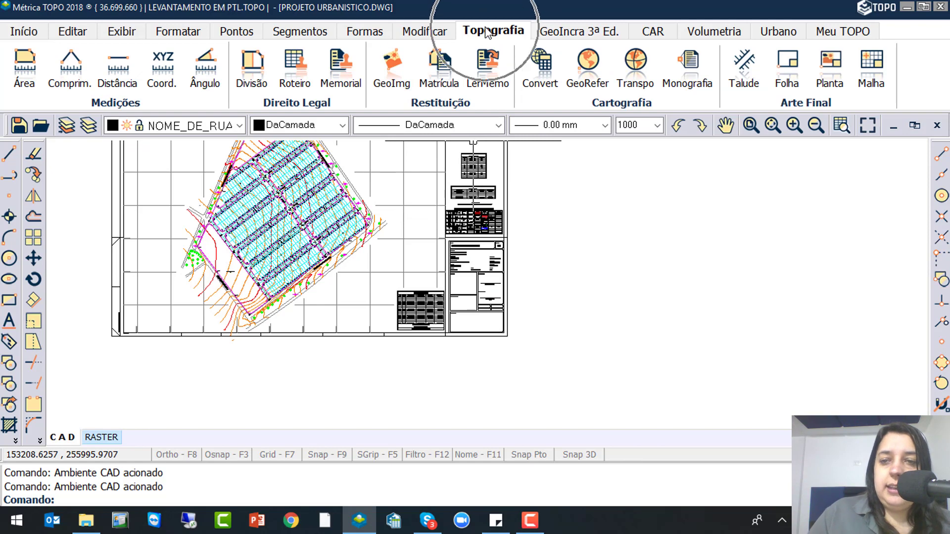
pyautogui.click(794, 66)
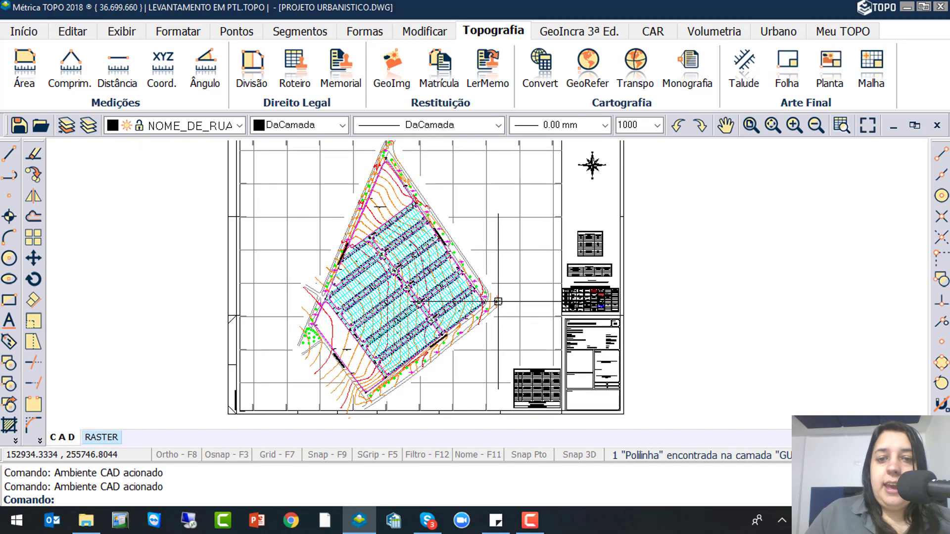
# Freeze the GRID layer to hide the coordinate grid on the sheet
pyautogui.click(509, 184)
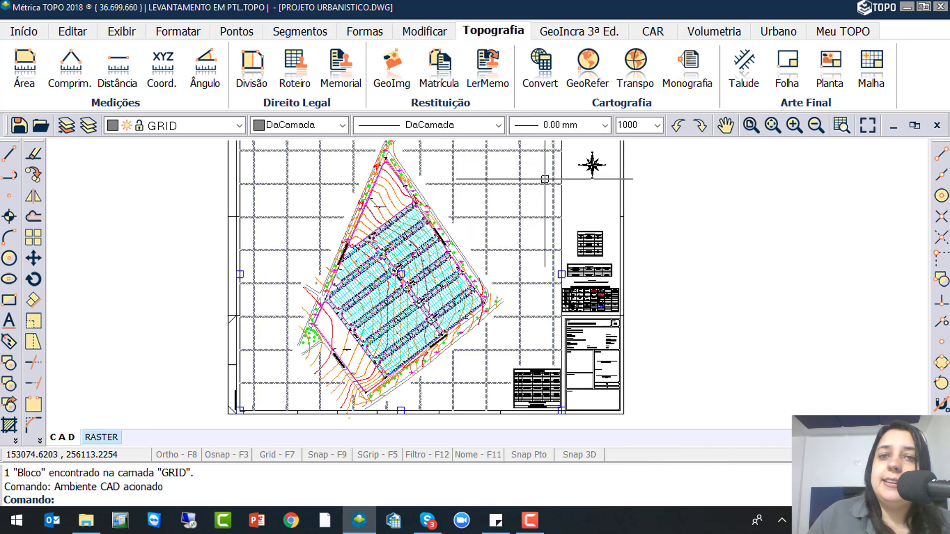
pyautogui.click(181, 125)
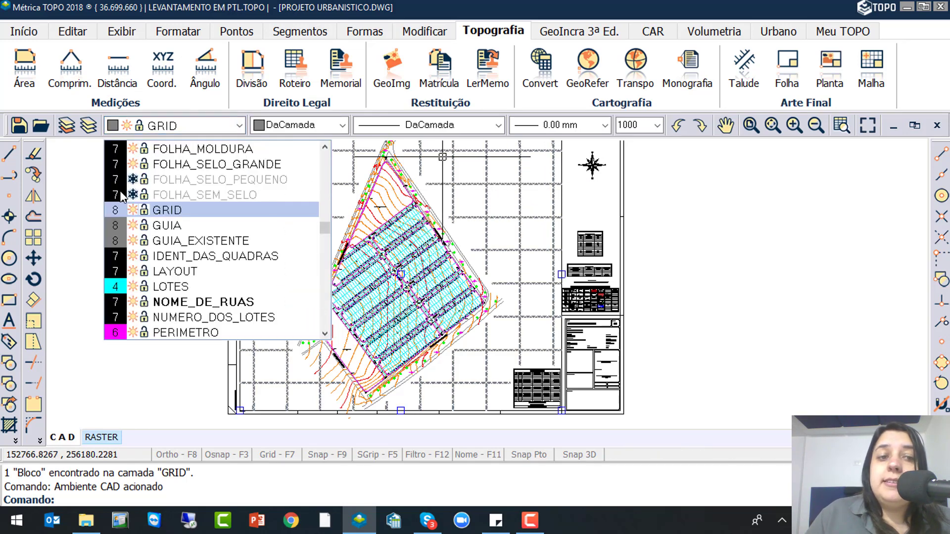
pyautogui.click(133, 209)
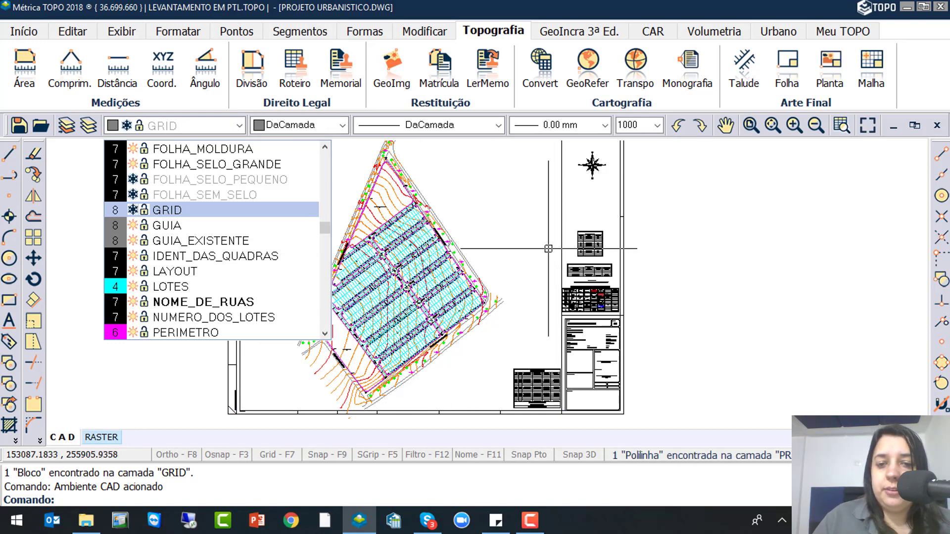
pyautogui.moveTo(545, 223); pyautogui.dragTo(522, 242, button='middle')
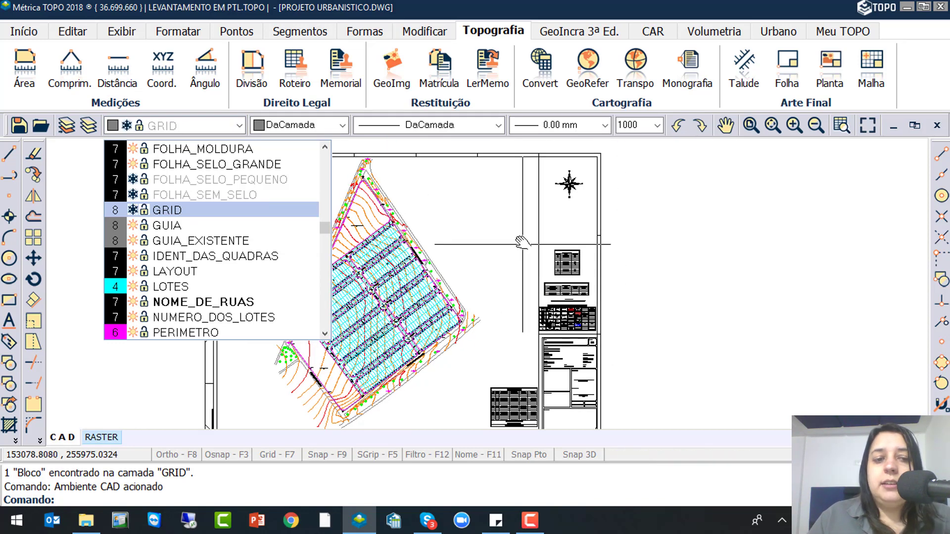
pyautogui.click(475, 248)
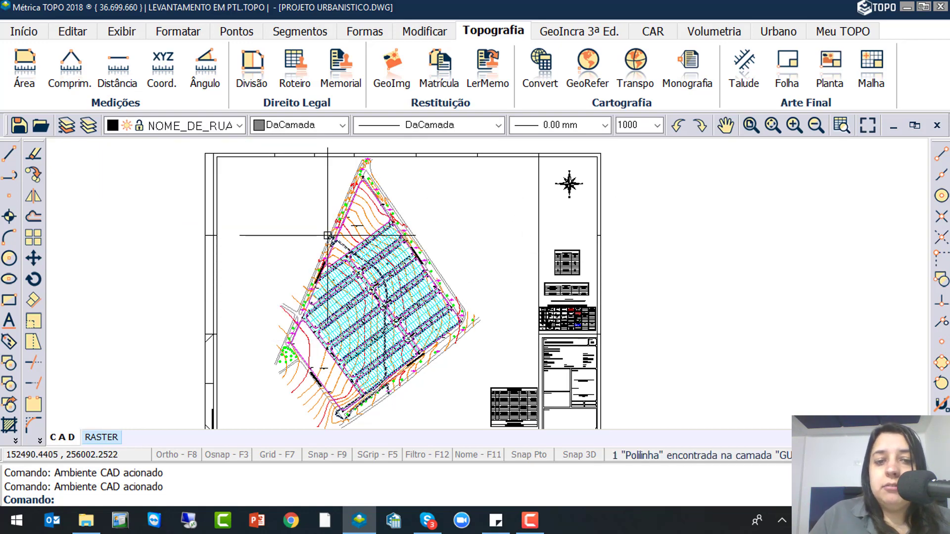
# Freeze the PRIMITIVO_CURVAS and PRIMITIVO_CURVAS_MESTRE contour layers and save the project
pyautogui.scroll(5, 319, 223)
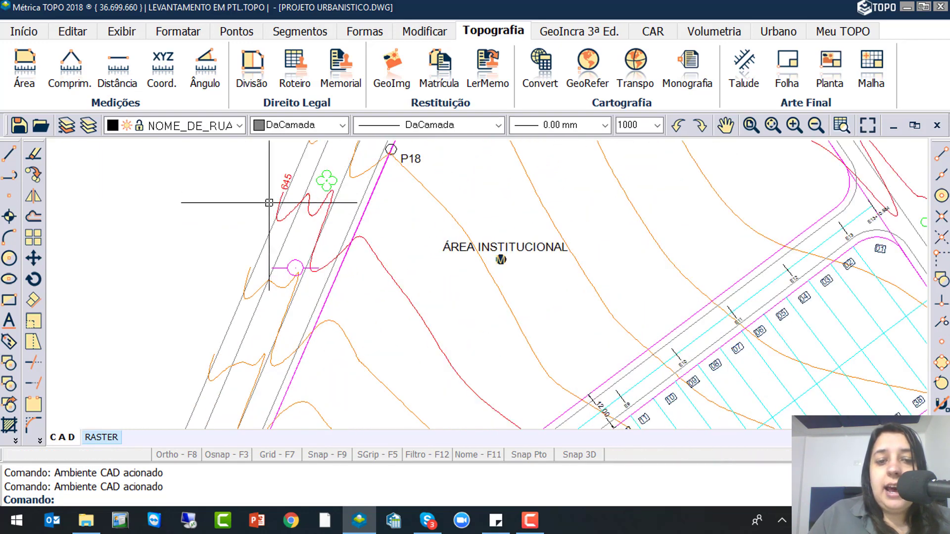
pyautogui.scroll(-4, 400, 263)
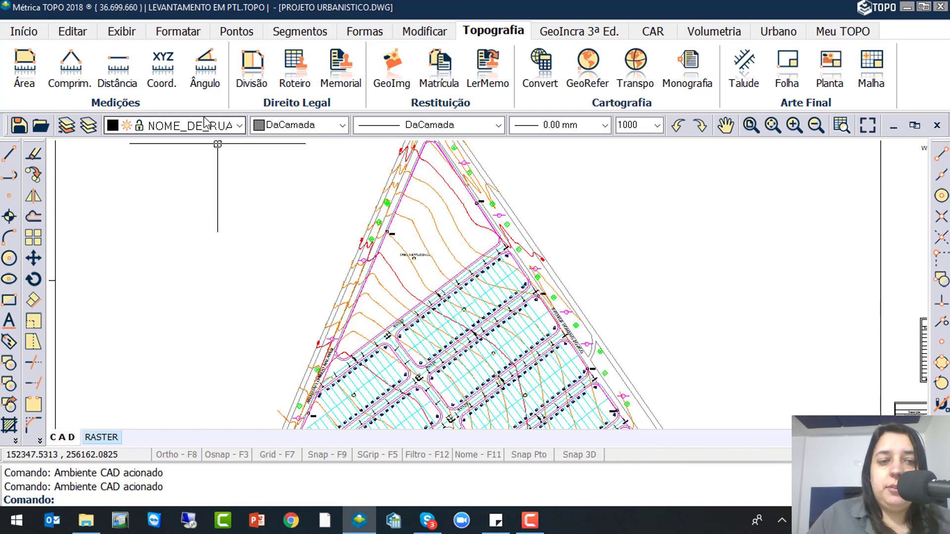
pyautogui.click(239, 126)
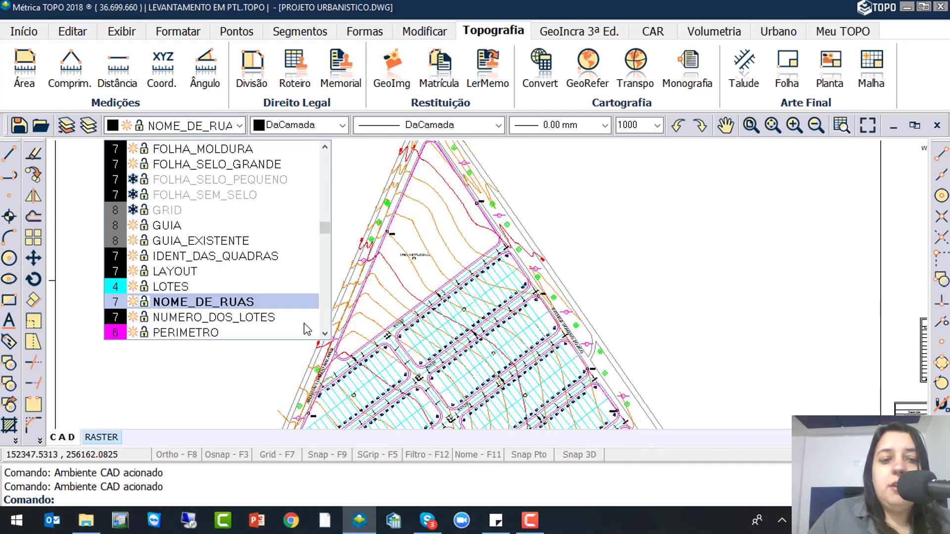
pyautogui.click(325, 334)
pyautogui.click(325, 335)
pyautogui.click(325, 335)
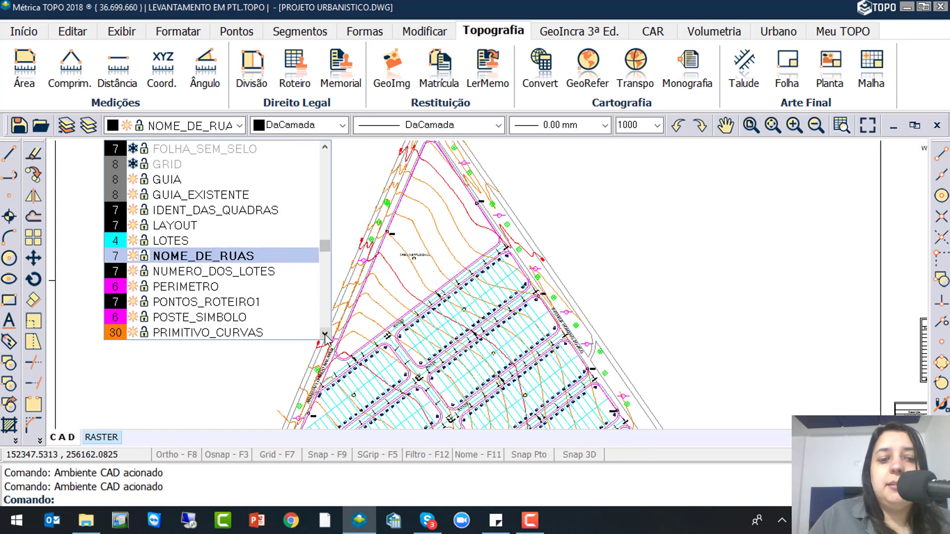
pyautogui.click(325, 335)
pyautogui.click(325, 335)
pyautogui.click(325, 335)
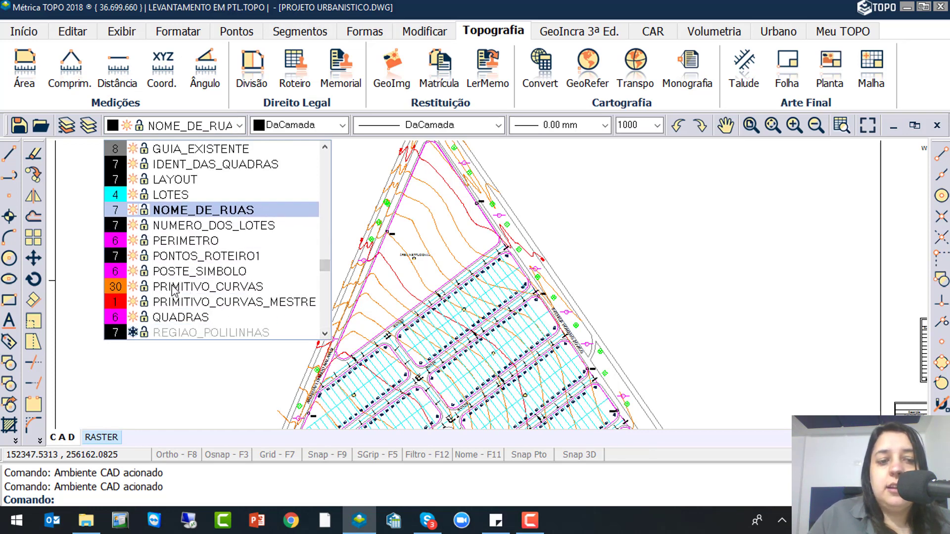
pyautogui.click(133, 286)
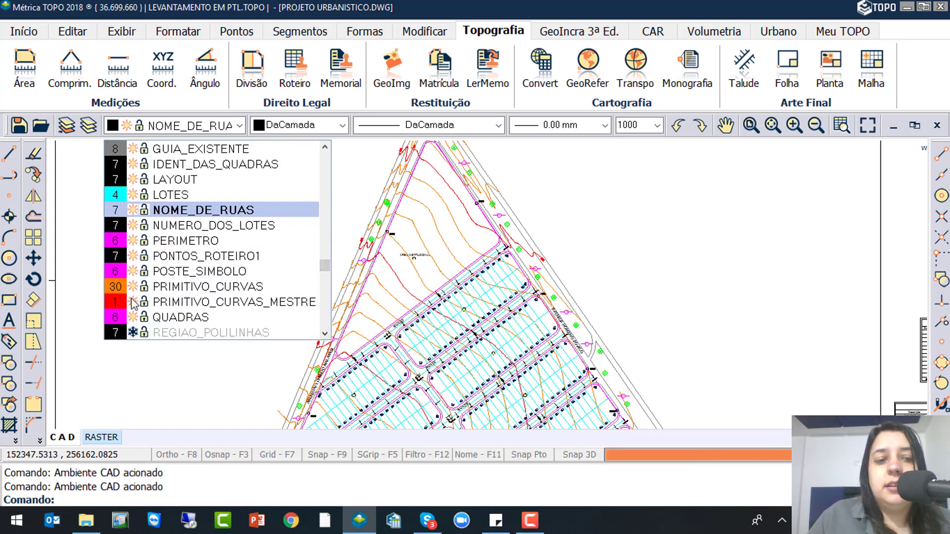
pyautogui.click(133, 303)
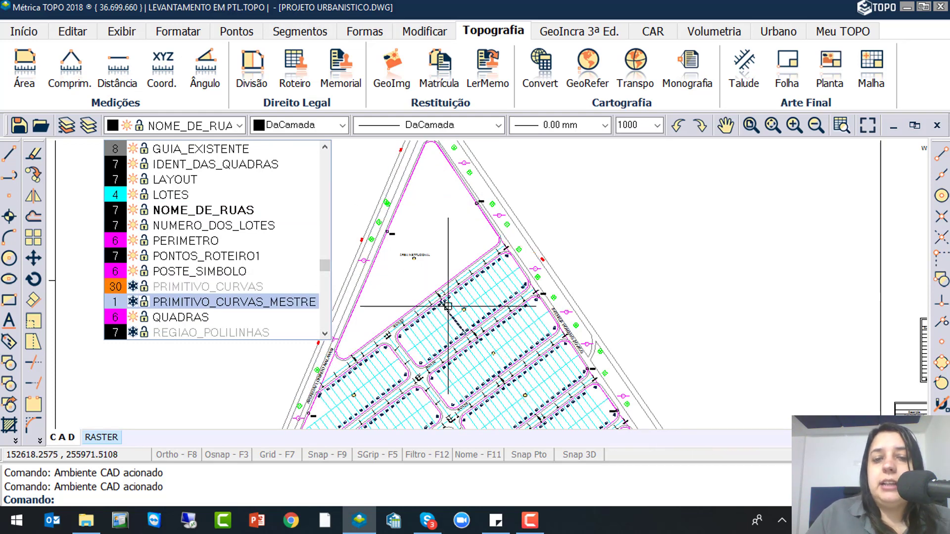
pyautogui.click(447, 273)
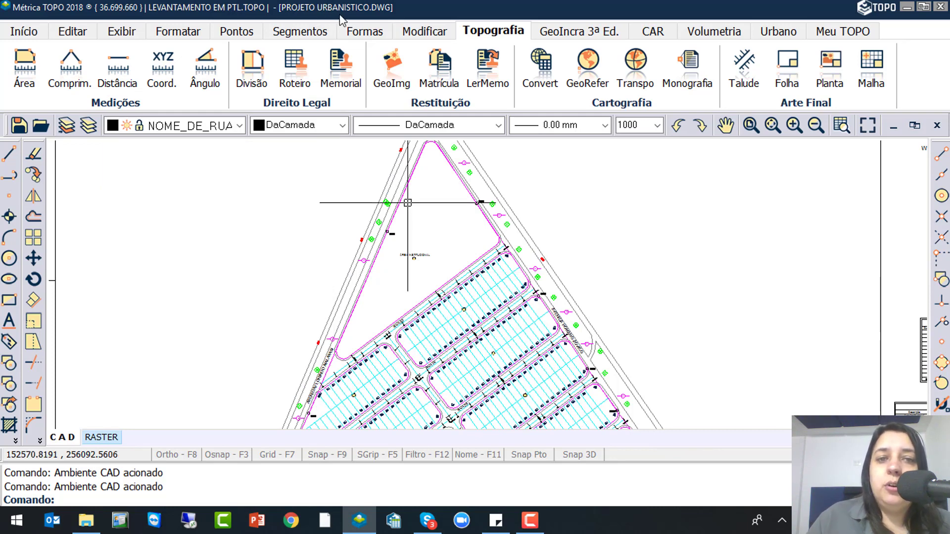
pyautogui.click(19, 125)
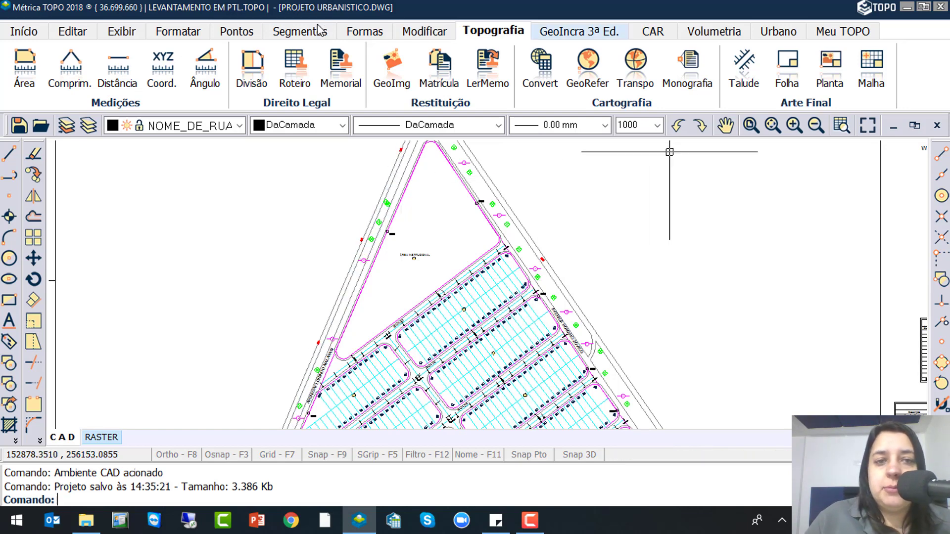
# Examine the rounded corners of blocks A and B and their lots near point P03
pyautogui.click(304, 33)
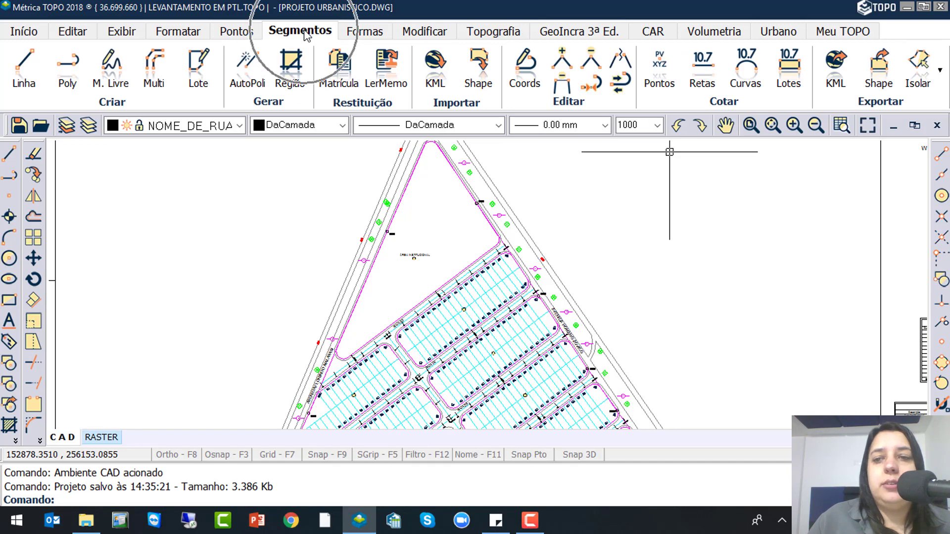
pyautogui.click(747, 85)
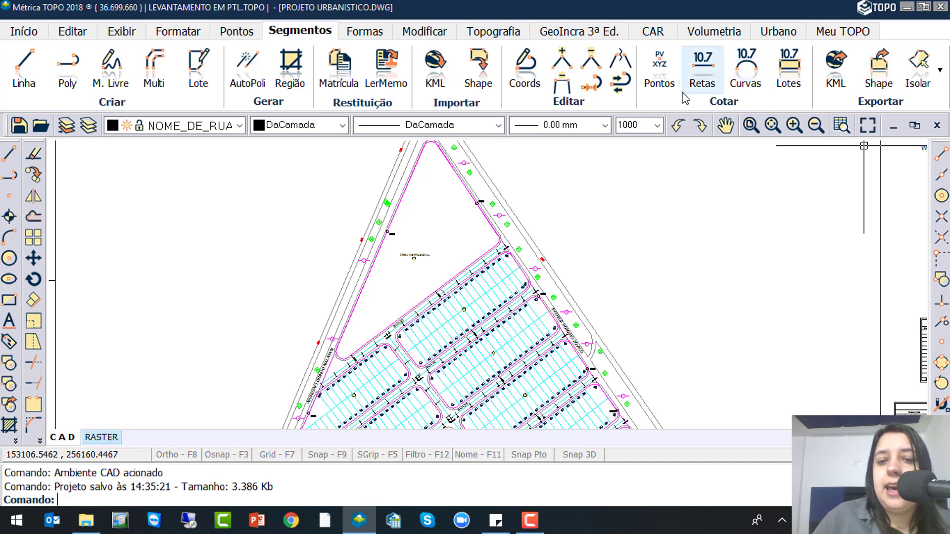
pyautogui.moveTo(492, 249); pyautogui.dragTo(480, 180, button='middle')
pyautogui.scroll(5, 454, 217)
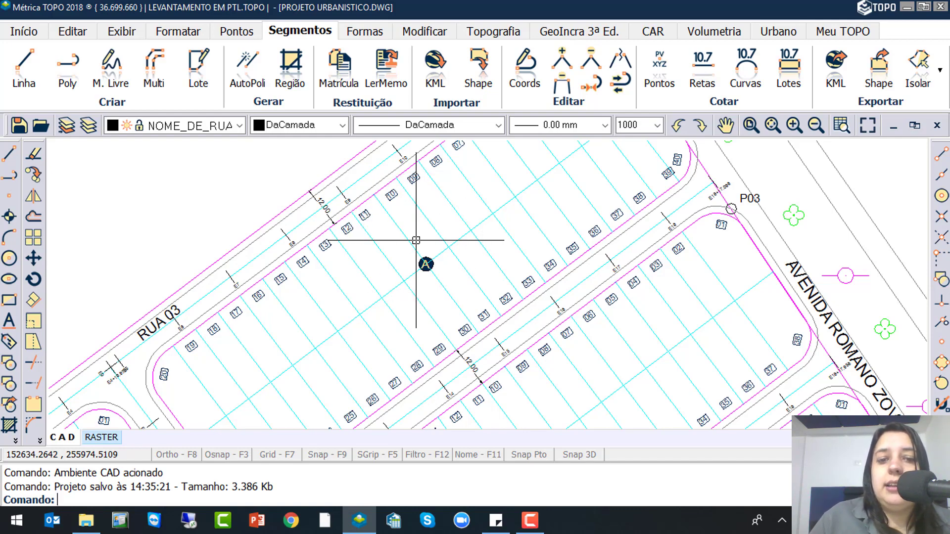
pyautogui.scroll(-3, 425, 260)
pyautogui.scroll(3, 474, 357)
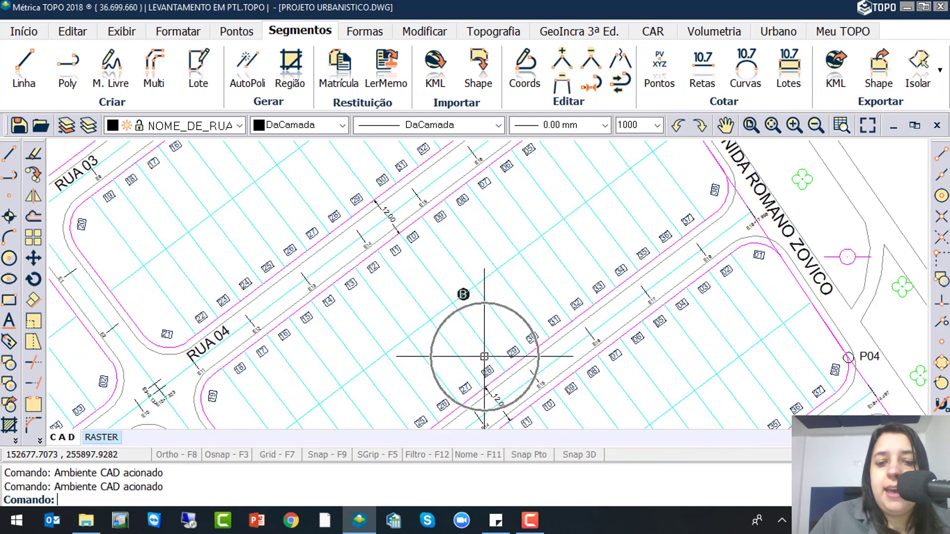
pyautogui.scroll(-3, 446, 290)
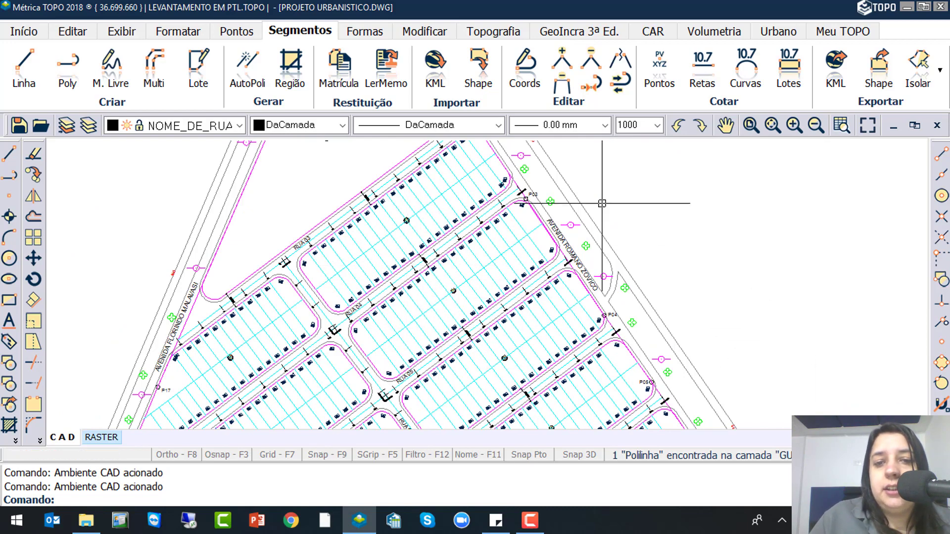
pyautogui.scroll(3, 501, 170)
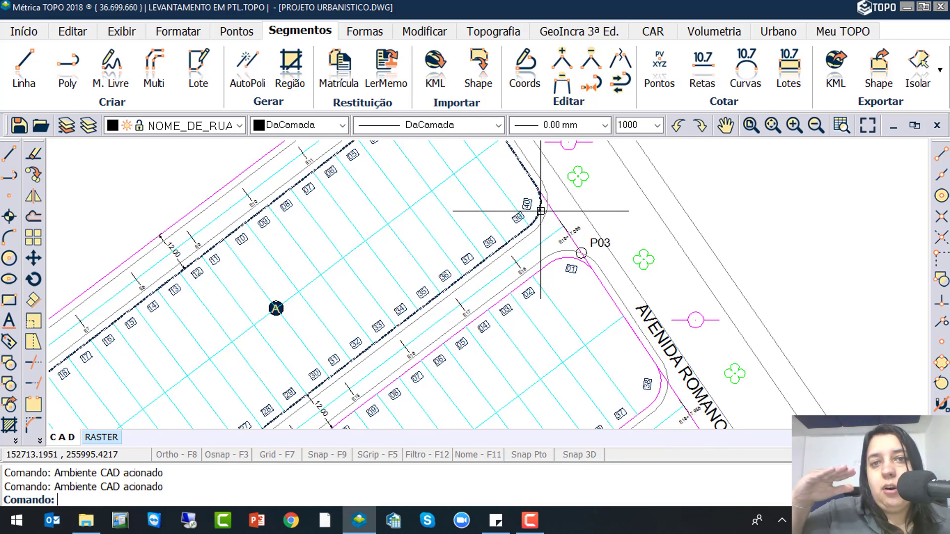
pyautogui.scroll(-1, 540, 211)
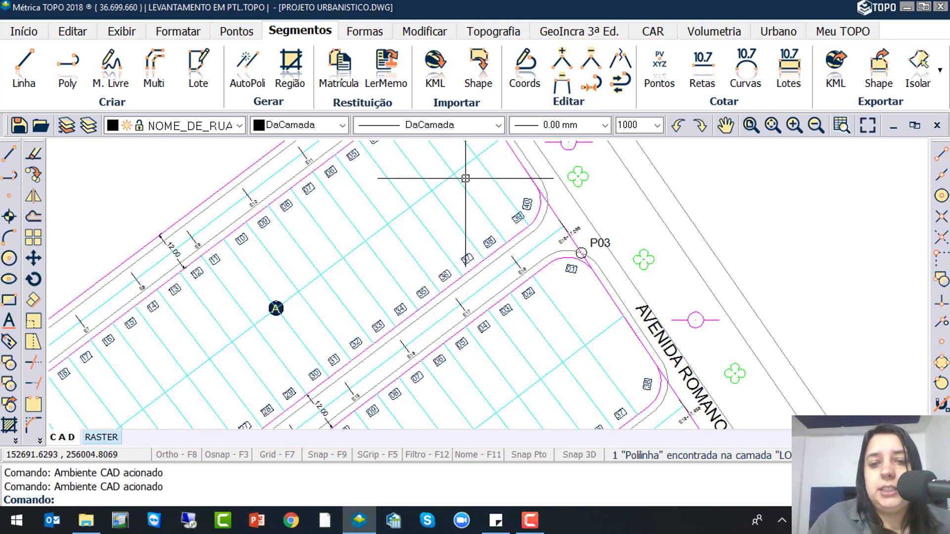
pyautogui.scroll(-1, 494, 230)
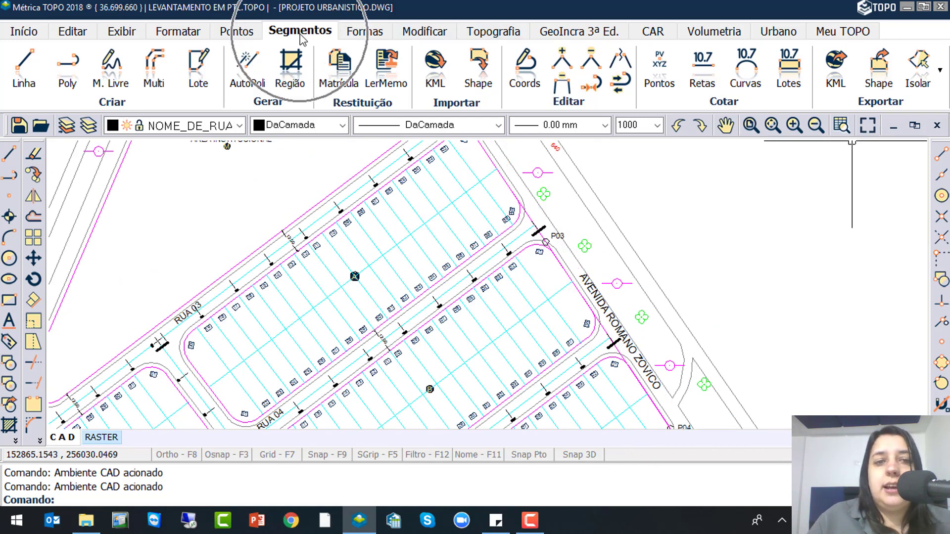
# Start dimensioning circular curves and load the boundary polyline of block A into the curve table
pyautogui.click(750, 87)
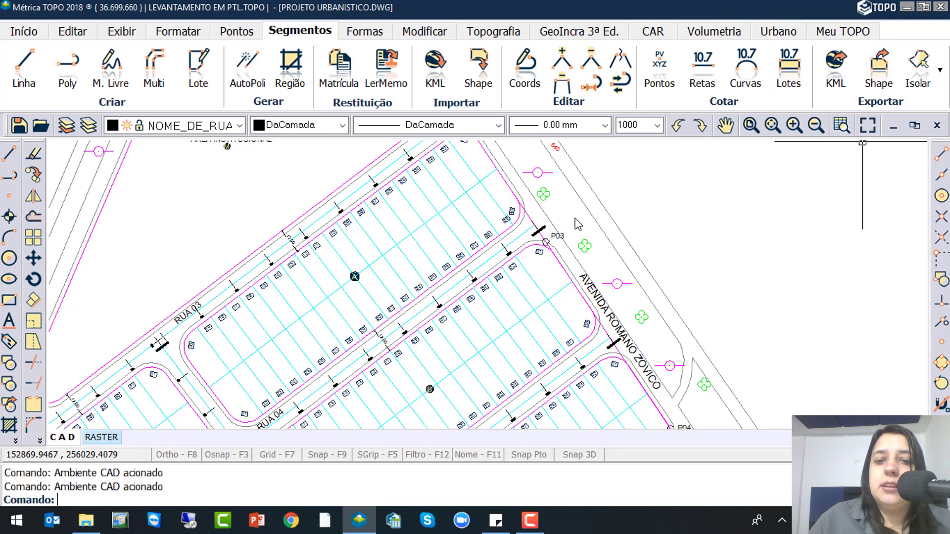
pyautogui.moveTo(429, 159); pyautogui.dragTo(408, 204, button='middle')
pyautogui.click(334, 323)
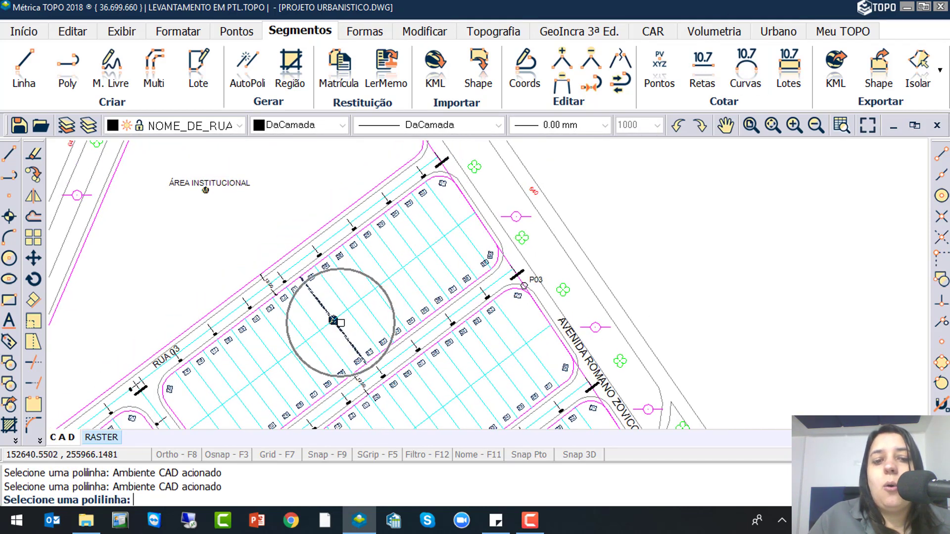
pyautogui.scroll(2, 433, 173)
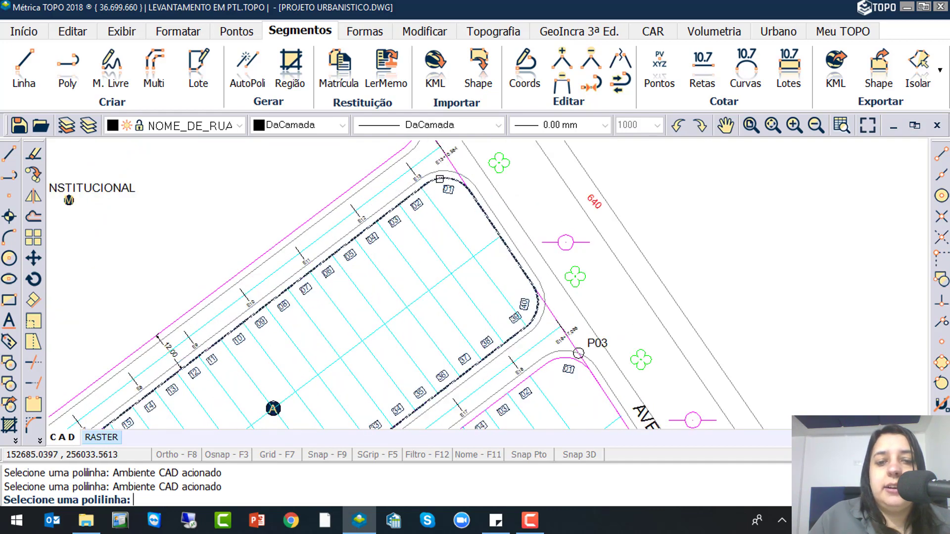
pyautogui.click(440, 178)
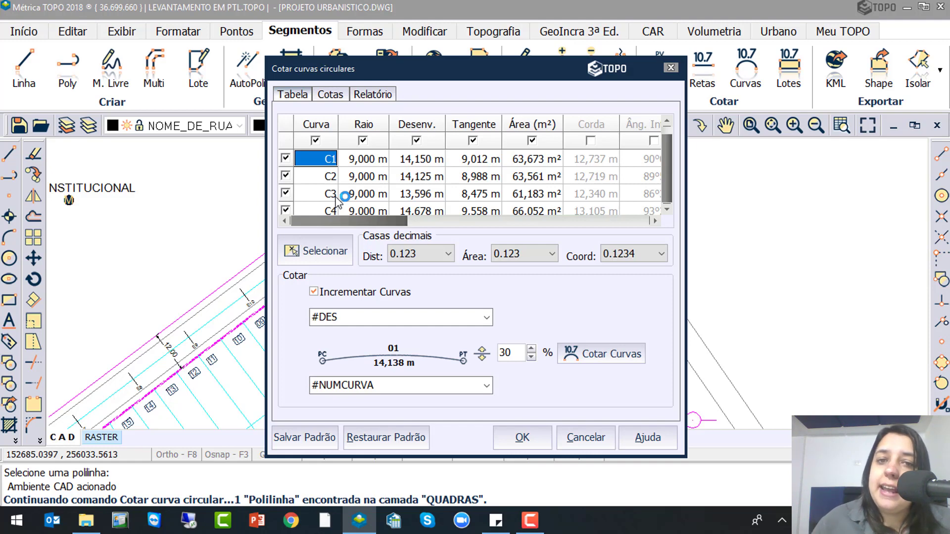
# Add the boundary polyline of block B to the curve table, keeping the existing data
pyautogui.click(316, 259)
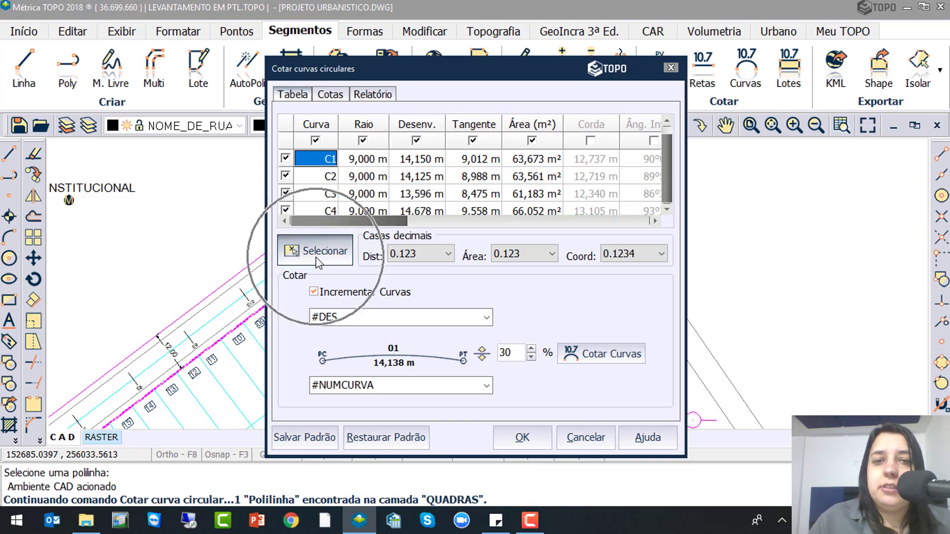
pyautogui.click(317, 261)
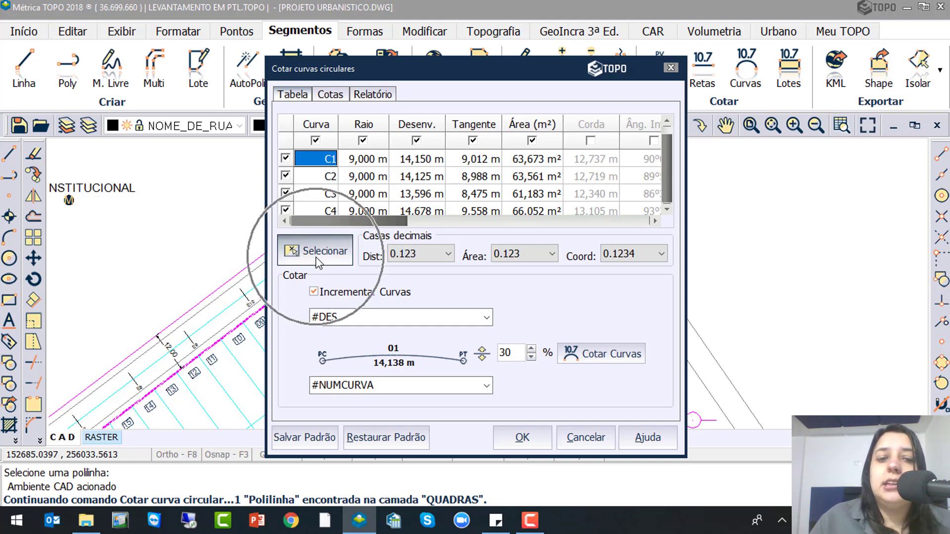
pyautogui.click(317, 262)
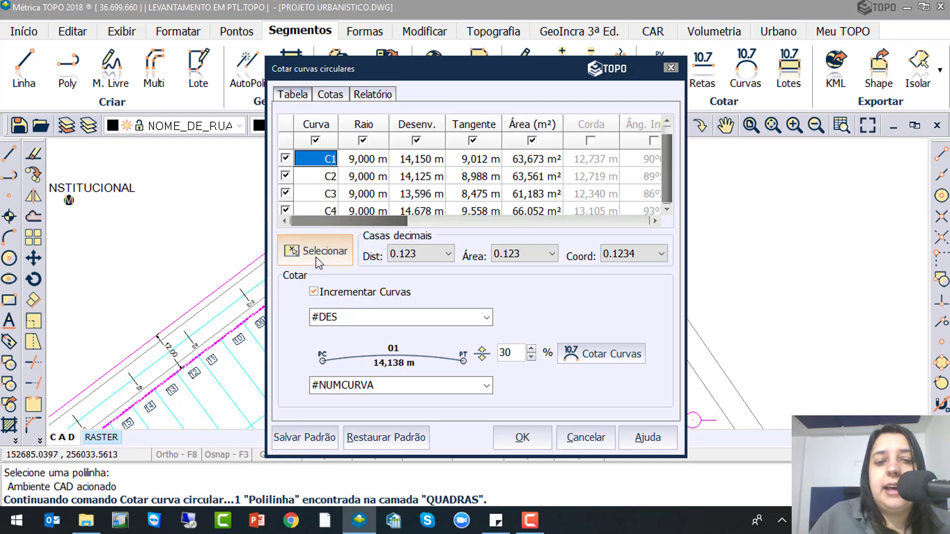
pyautogui.moveTo(499, 314); pyautogui.dragTo(409, 160, button='middle')
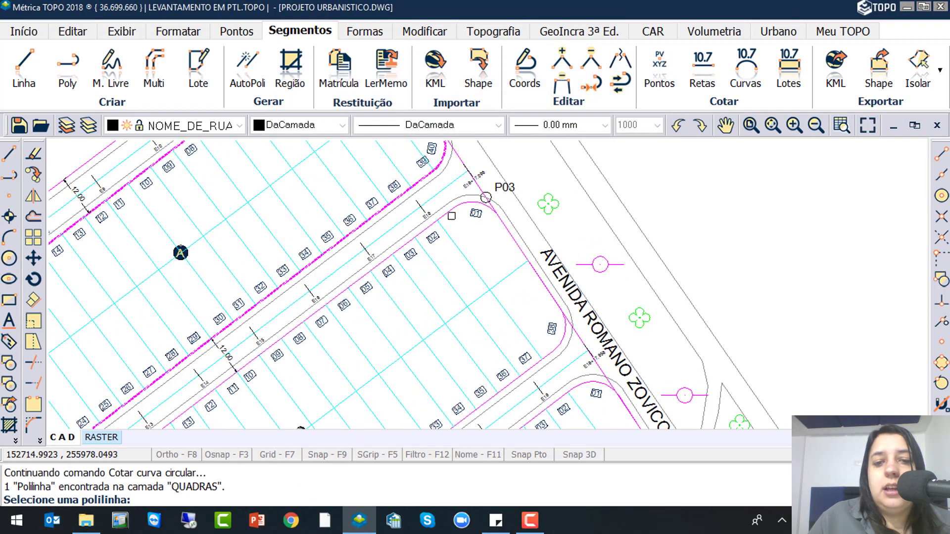
pyautogui.click(457, 209)
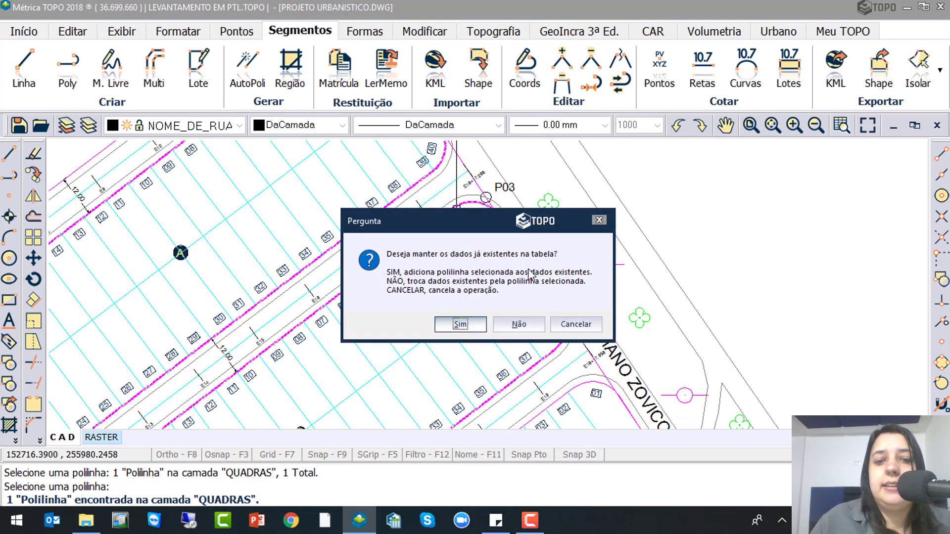
pyautogui.click(459, 324)
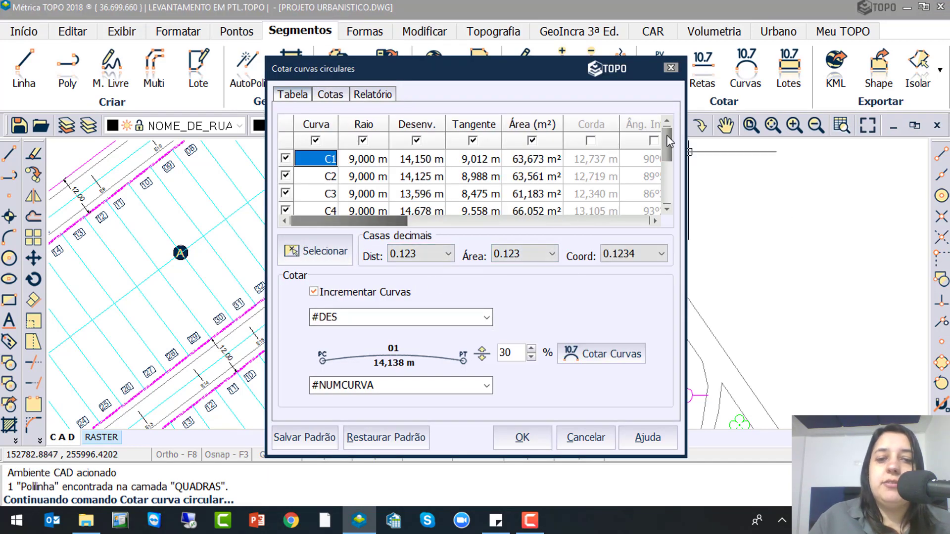
pyautogui.moveTo(667, 146)
pyautogui.mouseDown()
pyautogui.moveTo(666, 184)
pyautogui.moveTo(664, 130)
pyautogui.mouseUp()
# Add the boundary polyline of block C to the curve table, keeping the existing data
pyautogui.click(312, 251)
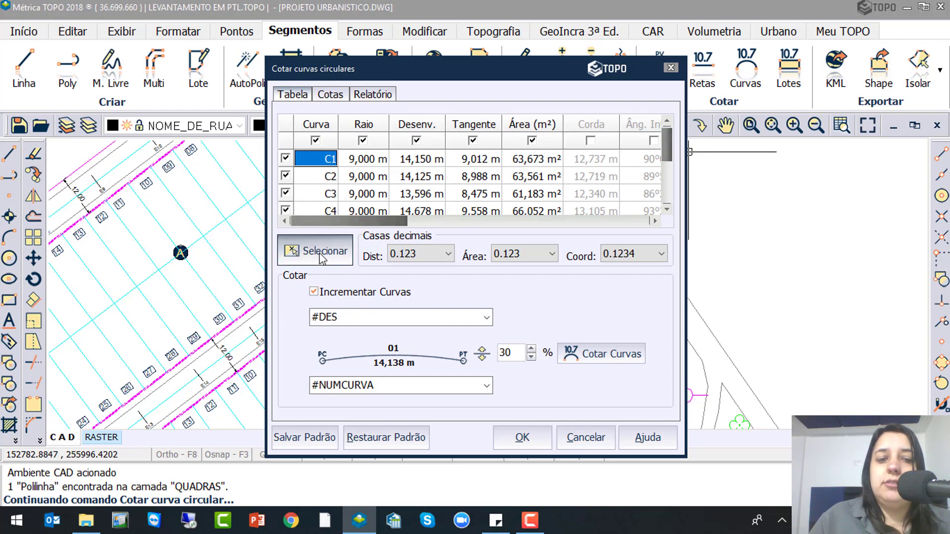
pyautogui.scroll(-2, 376, 195)
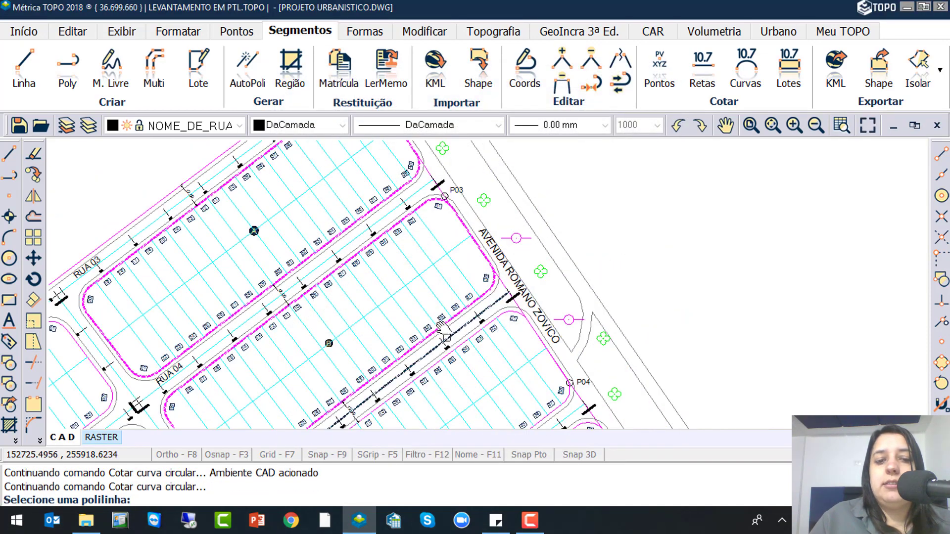
pyautogui.moveTo(445, 335); pyautogui.dragTo(369, 181, button='middle')
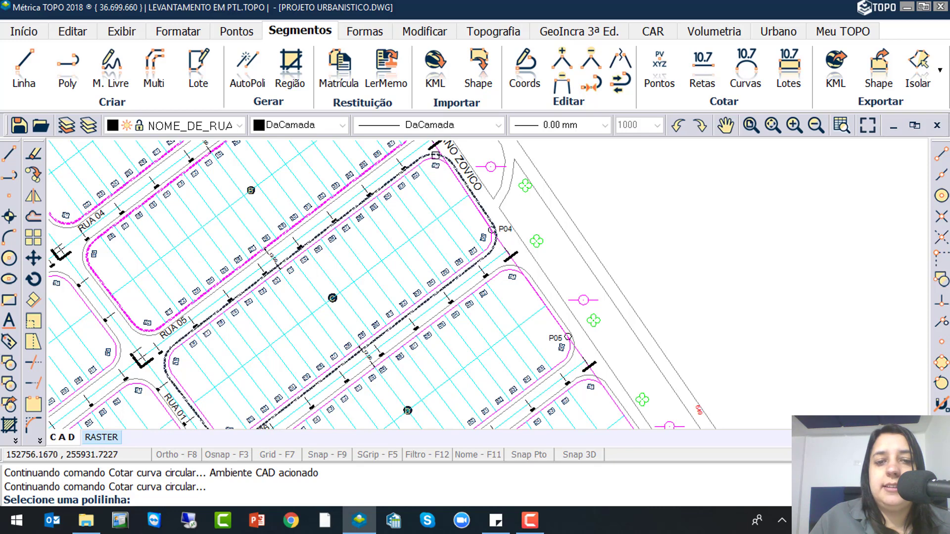
pyautogui.click(425, 164)
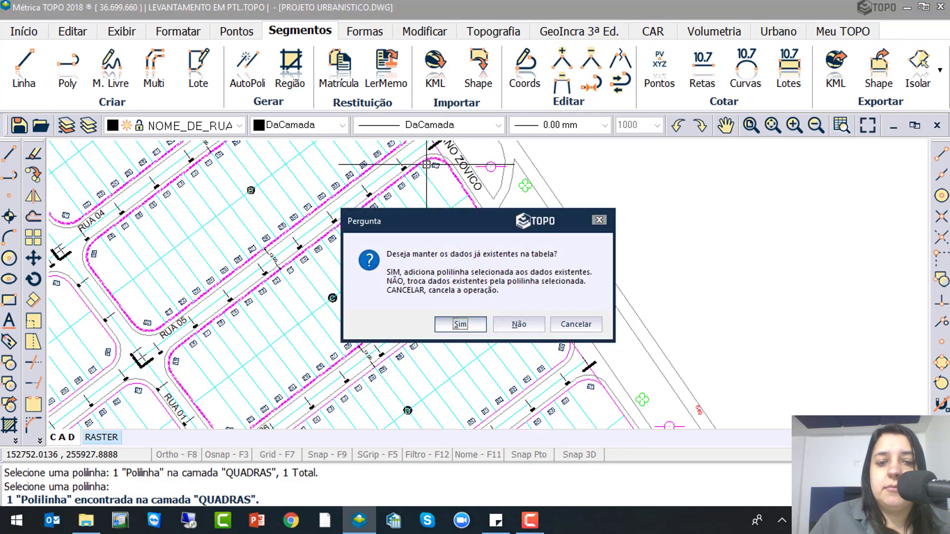
pyautogui.click(455, 324)
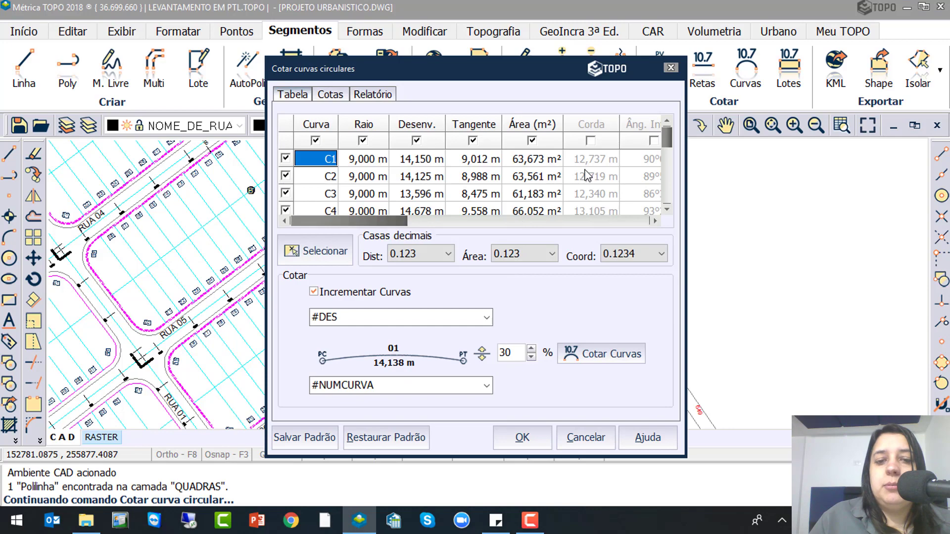
# Add the boundary polyline of the block beyond C, near point P05, keeping the existing curve data
pyautogui.click(319, 251)
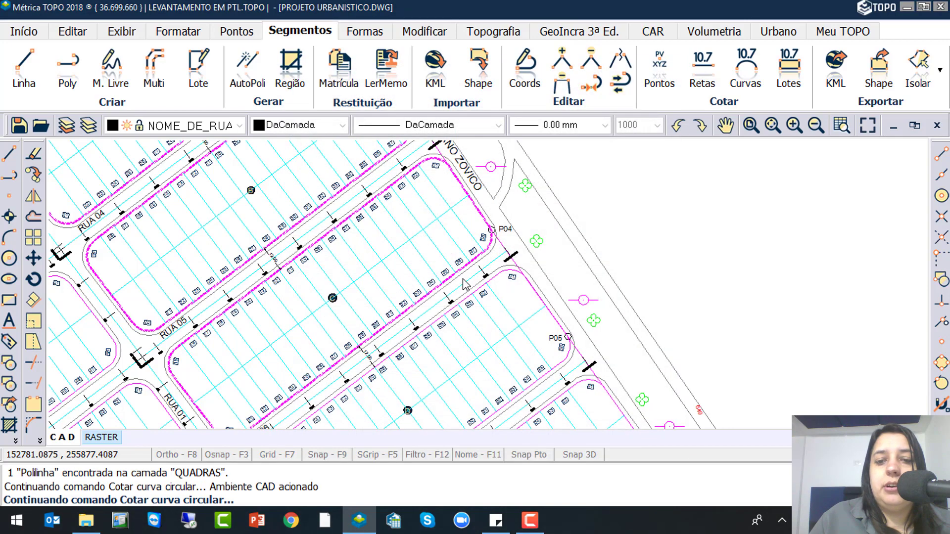
pyautogui.click(495, 277)
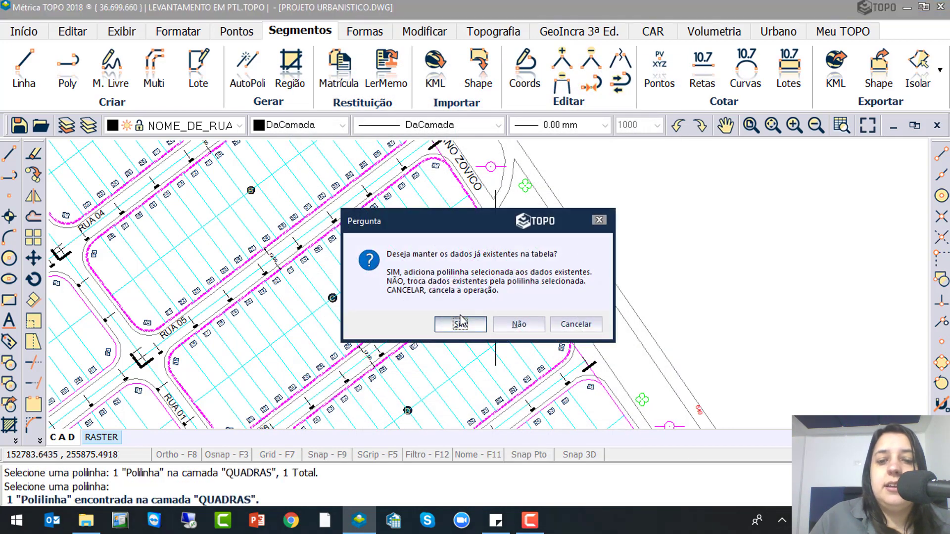
pyautogui.click(461, 322)
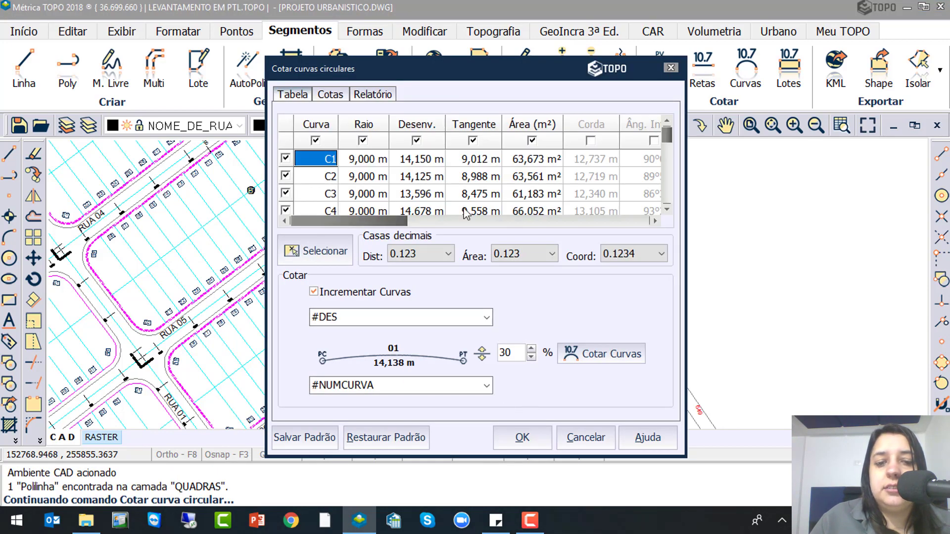
# Add the boundary polyline of block E to the curve table, keeping the existing data
pyautogui.click(319, 251)
pyautogui.moveTo(494, 233); pyautogui.dragTo(477, 147, button='middle')
pyautogui.click(484, 183)
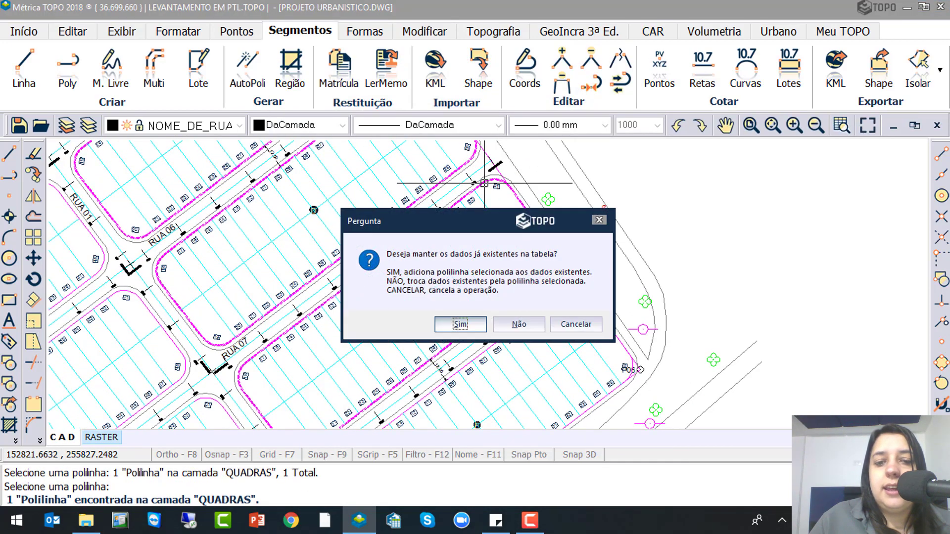
pyautogui.click(460, 324)
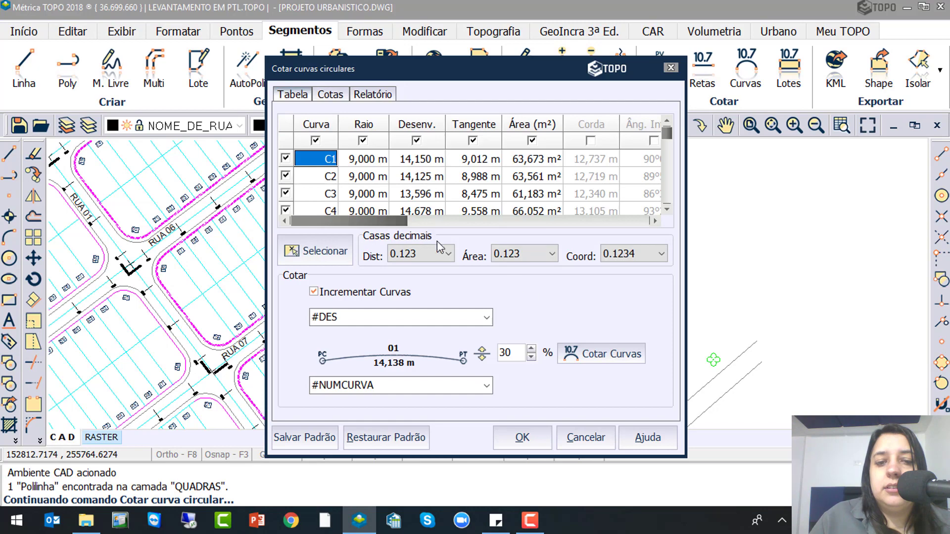
# Add the boundary polyline of block F to the curve table, keeping the existing data
pyautogui.click(319, 251)
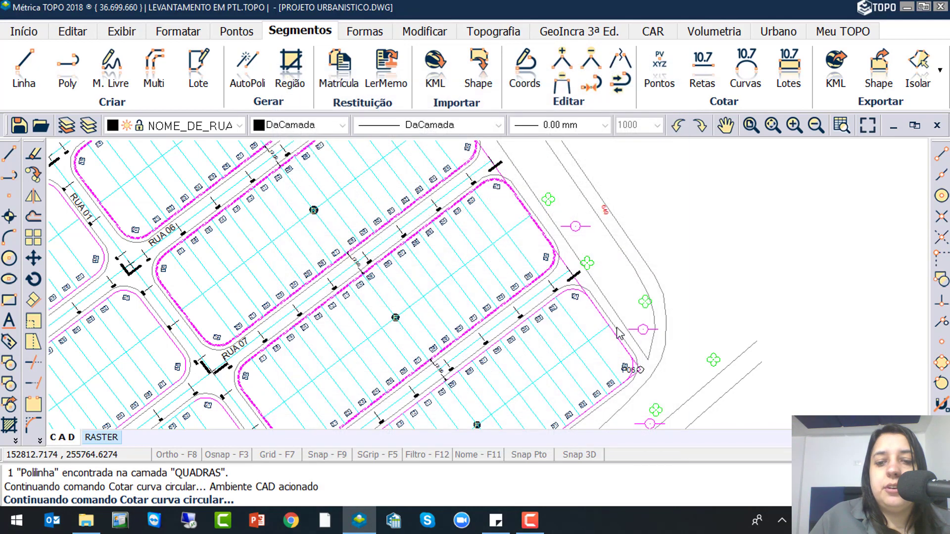
pyautogui.click(564, 295)
pyautogui.click(462, 323)
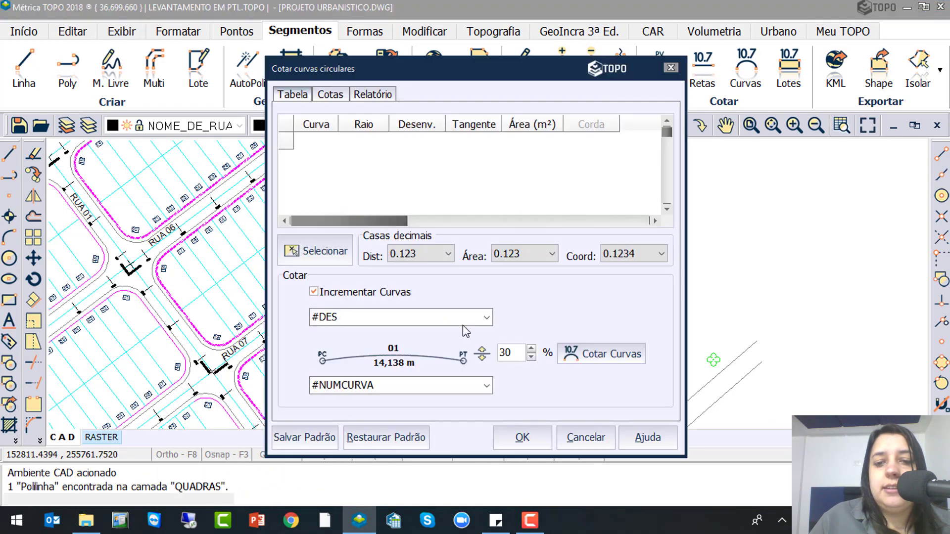
# Add the boundary polyline of block G, beside the avenue near point P17, to the curve table, keeping the existing data
pyautogui.click(318, 251)
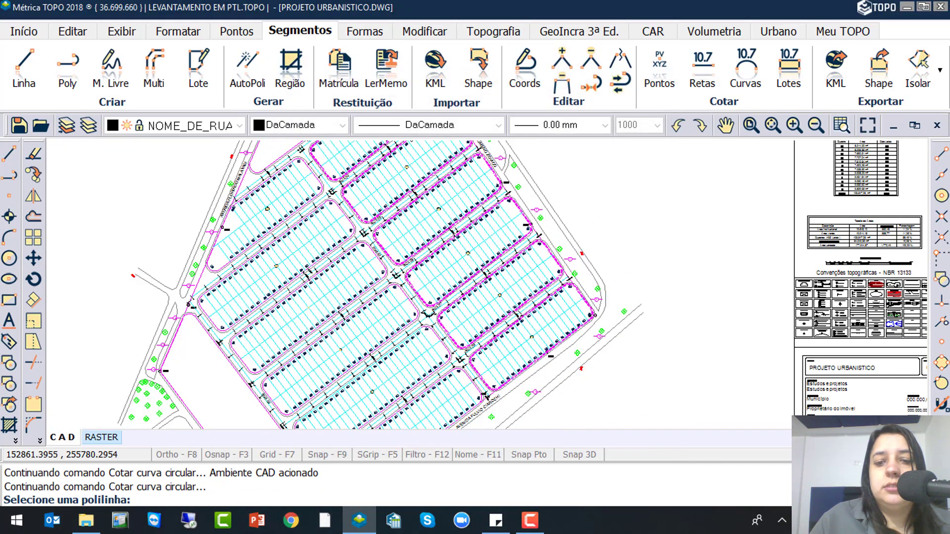
pyautogui.scroll(6, 207, 198)
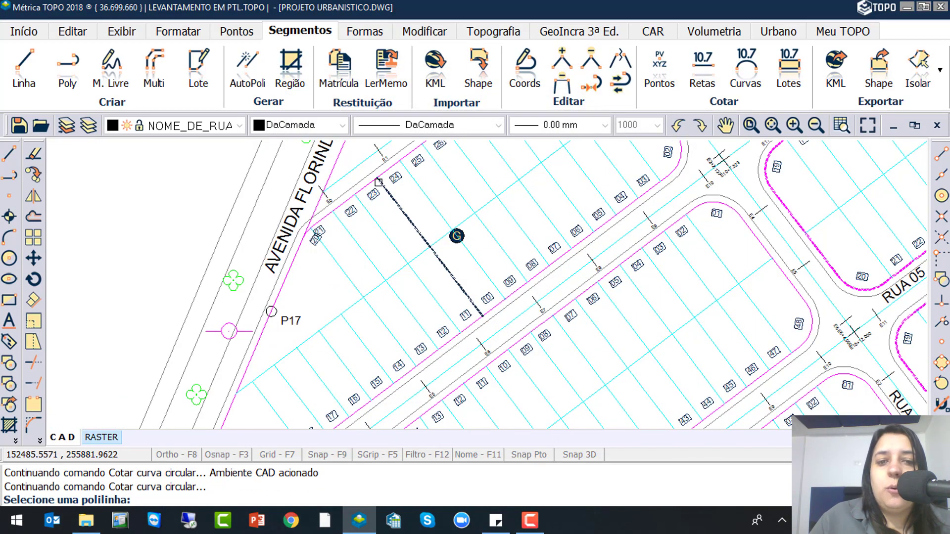
pyautogui.click(381, 172)
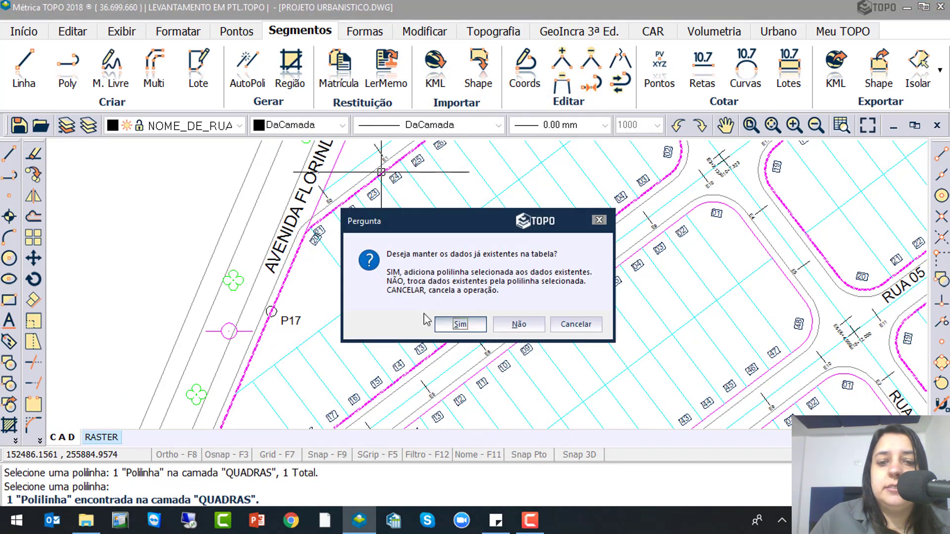
pyautogui.click(459, 325)
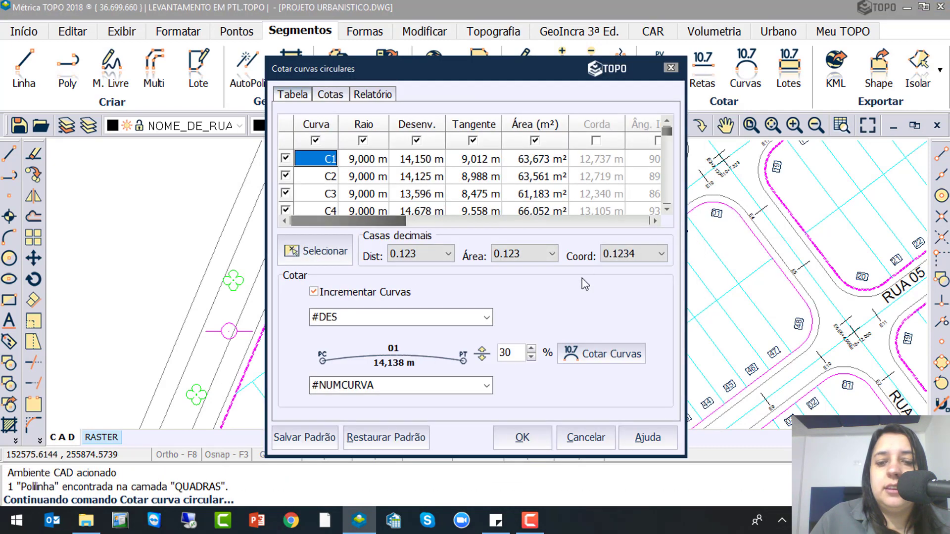
# Add the boundary polyline of block H, just across the street from block G, keeping the existing curve data
pyautogui.click(325, 251)
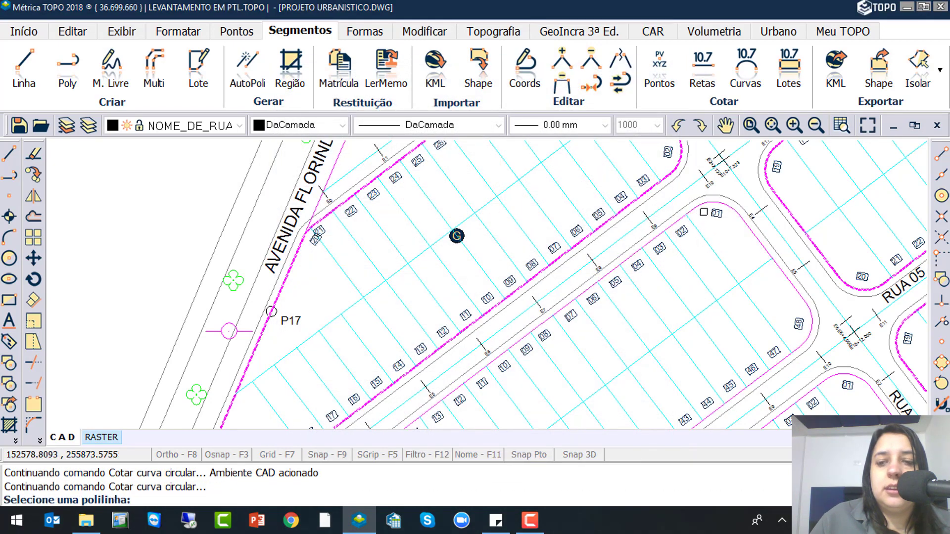
pyautogui.click(700, 208)
pyautogui.rightClick(700, 208)
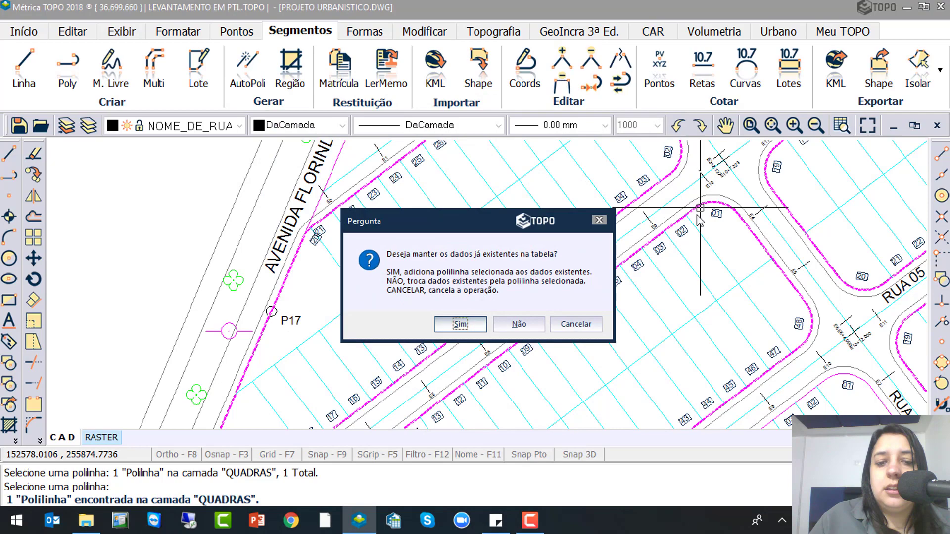
pyautogui.click(458, 325)
# Add the boundary polyline of block I, the next one after block H, keeping the existing curve data
pyautogui.click(317, 251)
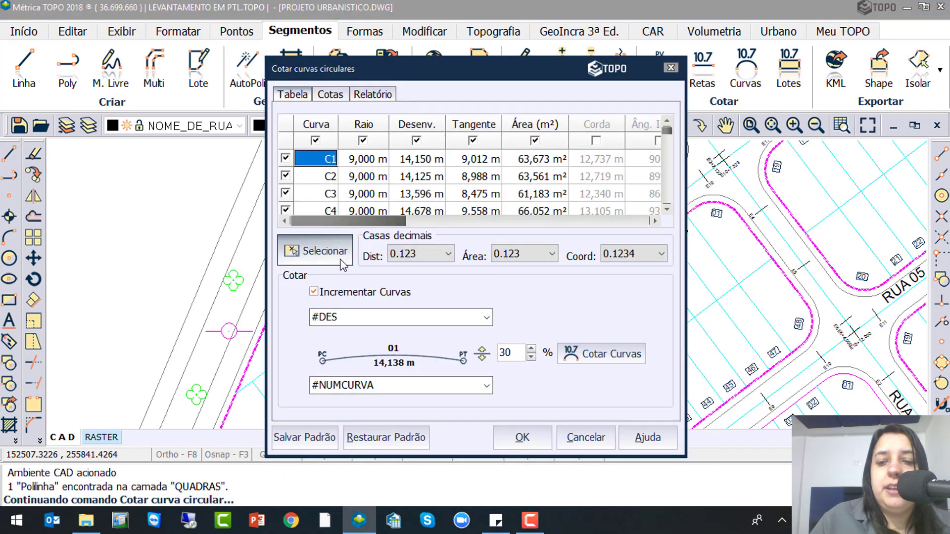
pyautogui.click(629, 216)
pyautogui.rightClick(629, 216)
pyautogui.click(465, 324)
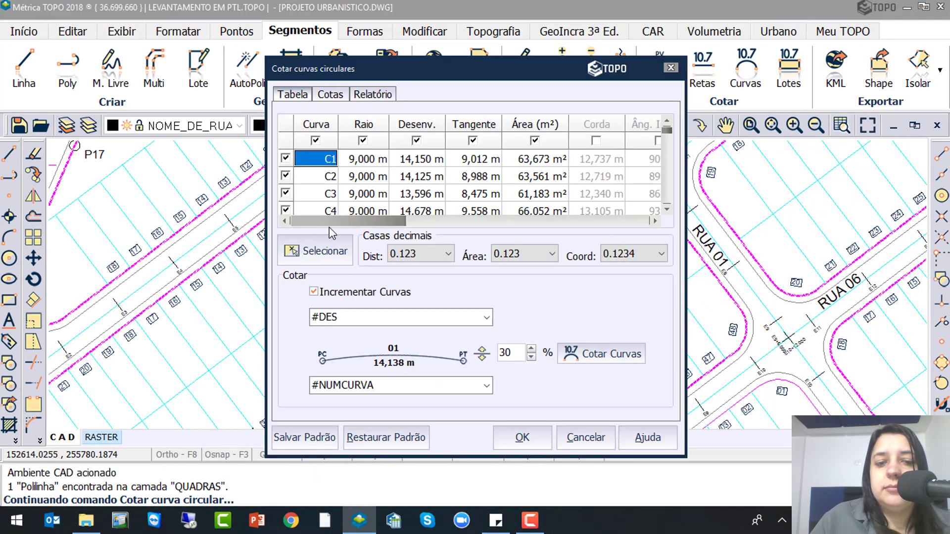
# Add the boundary polyline of block J to the curve table, keeping the existing data
pyautogui.click(318, 250)
pyautogui.moveTo(630, 372); pyautogui.dragTo(425, 140, button='middle')
pyautogui.click(557, 151)
pyautogui.rightClick(557, 152)
pyautogui.click(459, 324)
# Add the boundary polyline of block K to the curve table, keeping the existing data
pyautogui.click(317, 251)
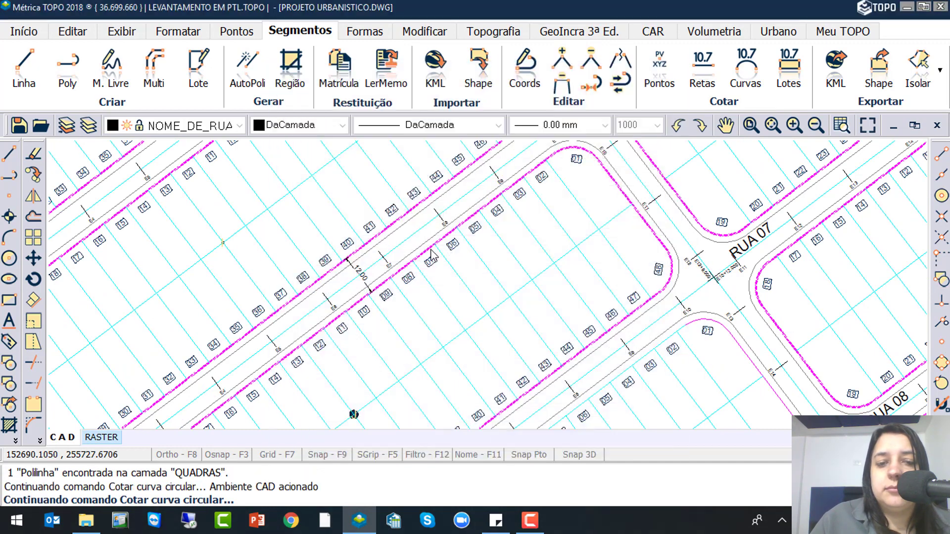
pyautogui.click(698, 319)
pyautogui.rightClick(698, 319)
pyautogui.click(458, 324)
# Add the boundary polyline of block L, near point P08, to the curve table, keeping the existing data
pyautogui.click(317, 251)
pyautogui.moveTo(700, 384); pyautogui.dragTo(444, 165, button='middle')
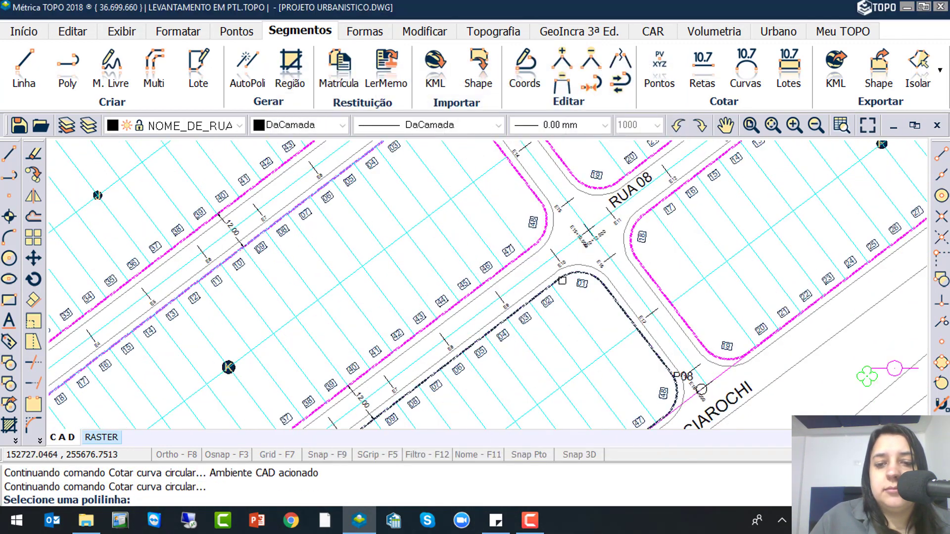
pyautogui.click(562, 278)
pyautogui.rightClick(562, 278)
pyautogui.click(453, 325)
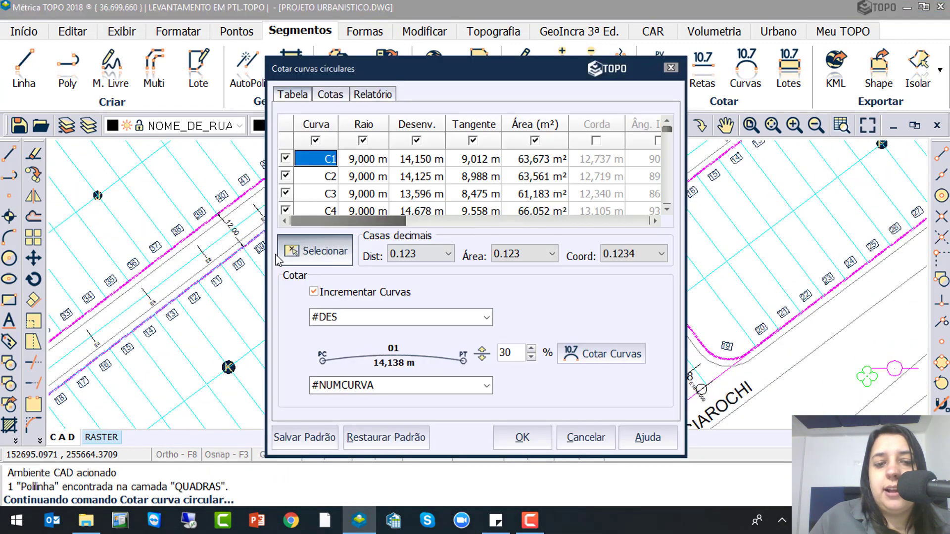
# Add the boundary polyline of block M, the ÁREA INSTITUCIONAL, to the curve table, keeping the existing data
pyautogui.click(319, 250)
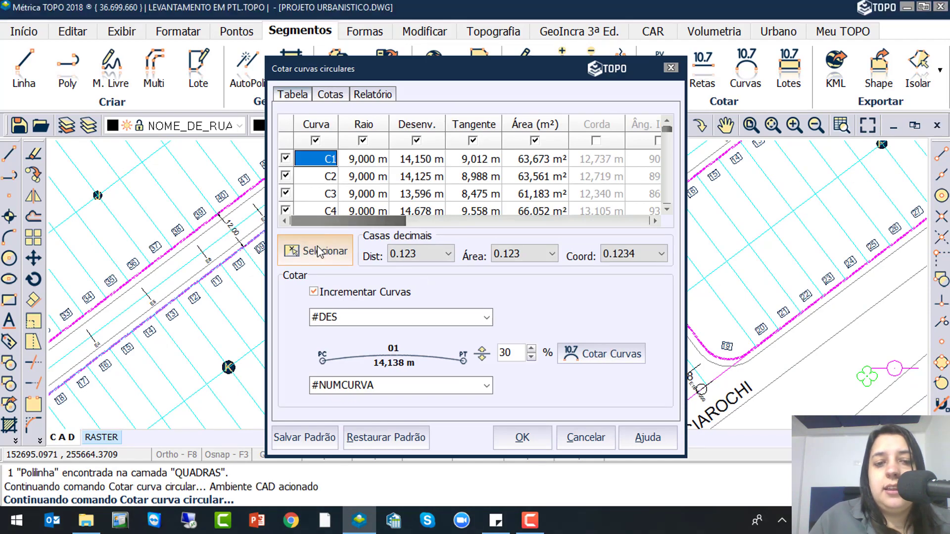
pyautogui.scroll(-5, 546, 317)
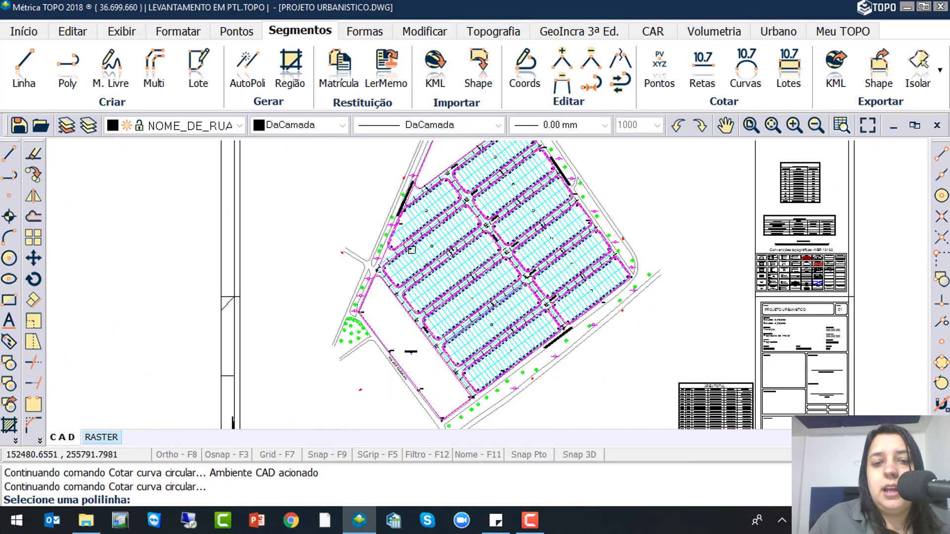
pyautogui.moveTo(458, 173); pyautogui.dragTo(460, 220, button='middle')
pyautogui.scroll(6, 446, 224)
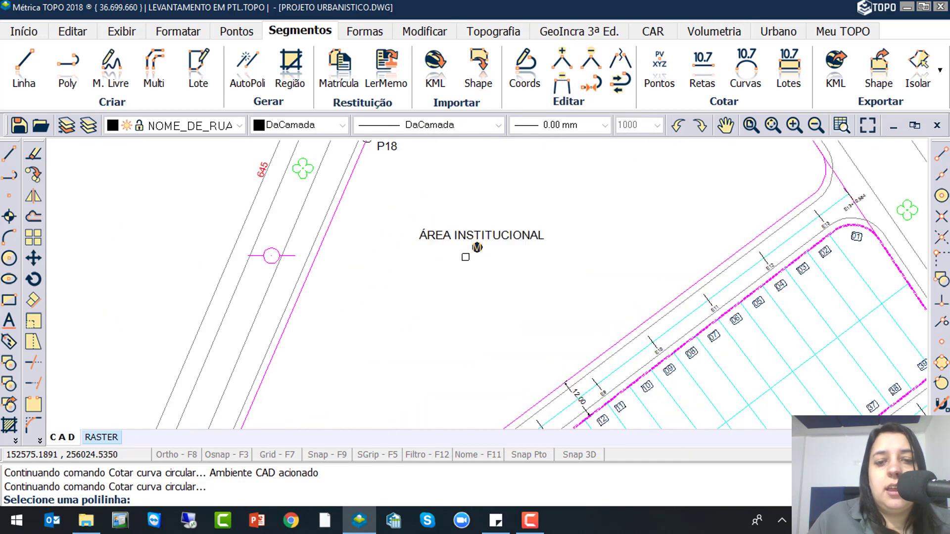
pyautogui.click(774, 223)
pyautogui.click(460, 324)
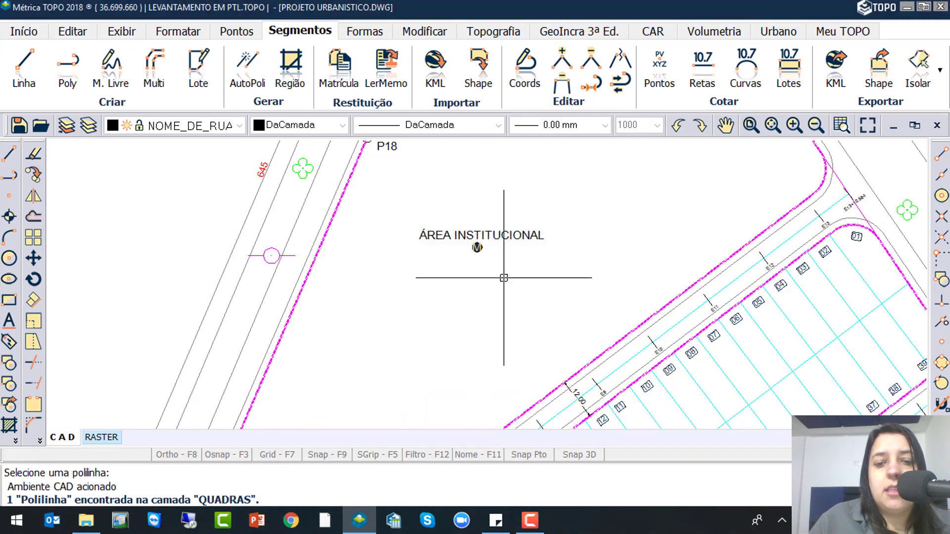
# Add the boundary polyline of block N, the ÁREA VERDE, to the curve table, keeping the existing data
pyautogui.click(316, 252)
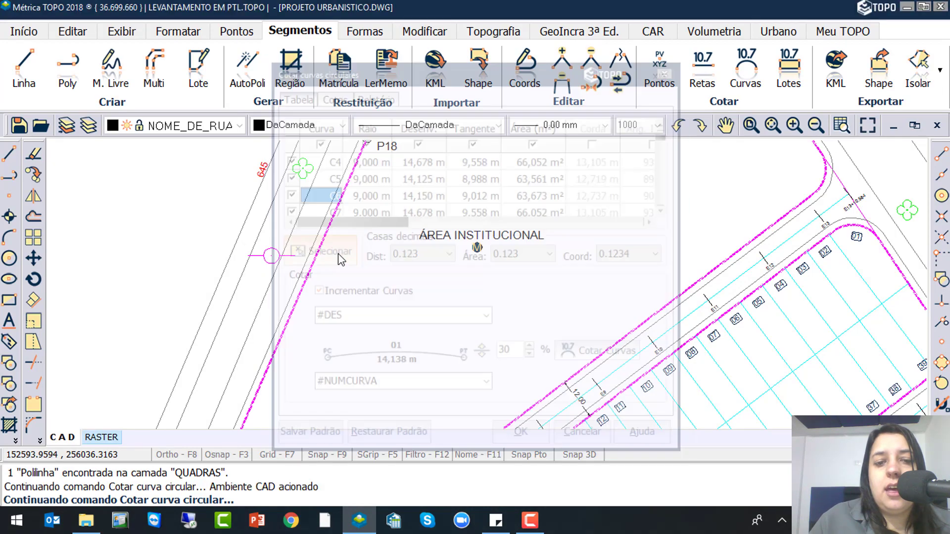
pyautogui.scroll(-5, 458, 247)
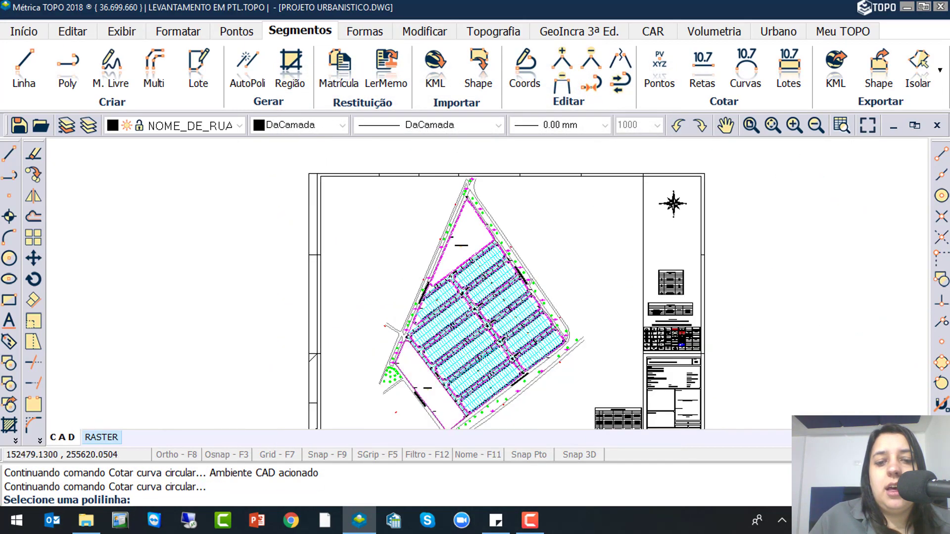
pyautogui.scroll(6, 449, 391)
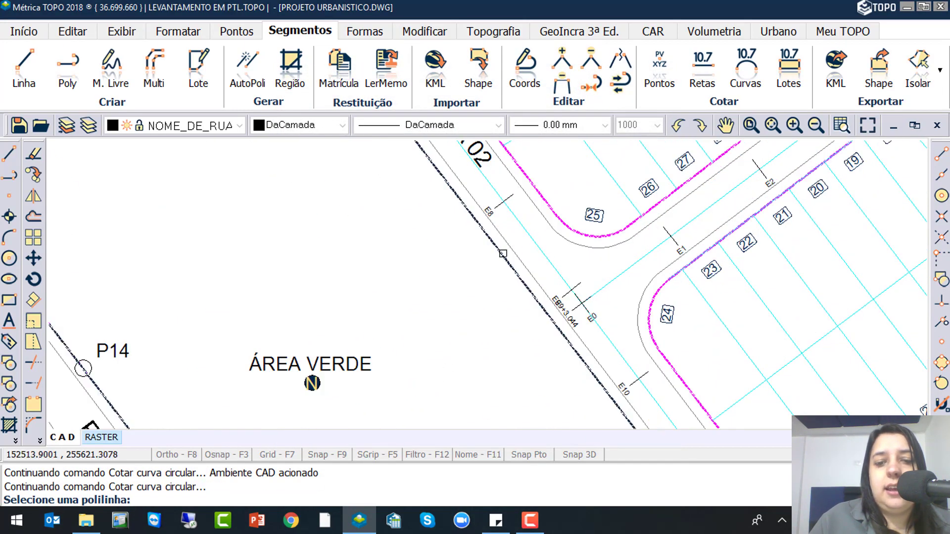
pyautogui.click(503, 255)
pyautogui.press('Return')
pyautogui.click(463, 327)
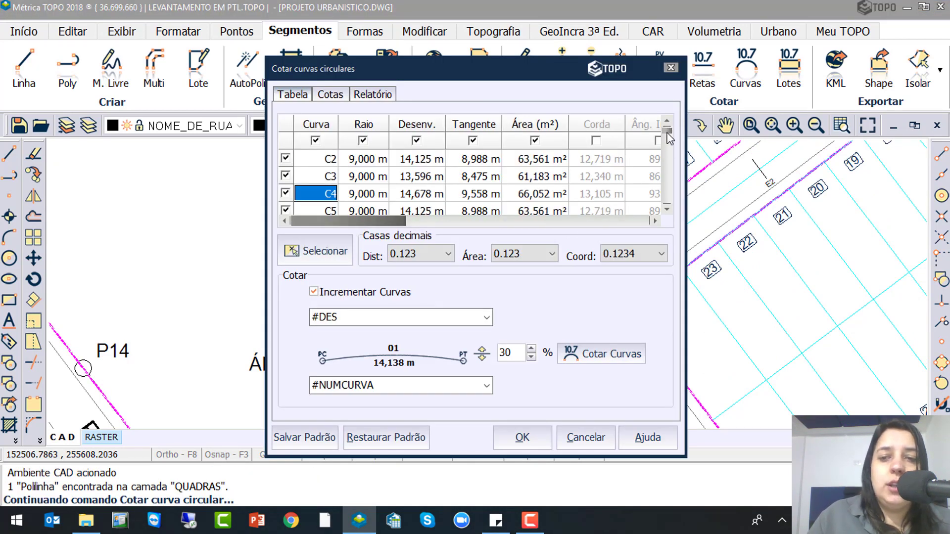
# Review the rows of the curve table and set both distance and area precision to two decimal places (0.12)
pyautogui.moveTo(669, 137); pyautogui.dragTo(665, 208)
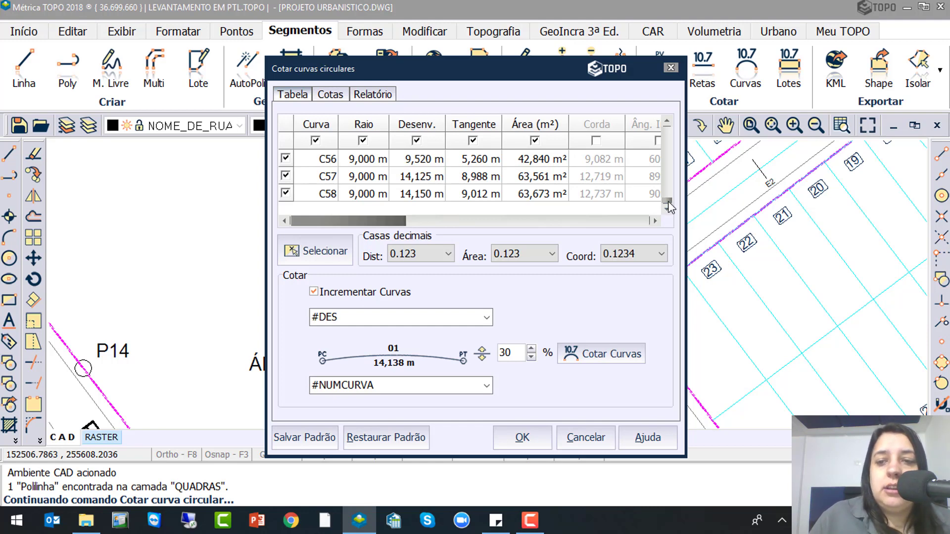
pyautogui.moveTo(669, 206); pyautogui.dragTo(667, 146)
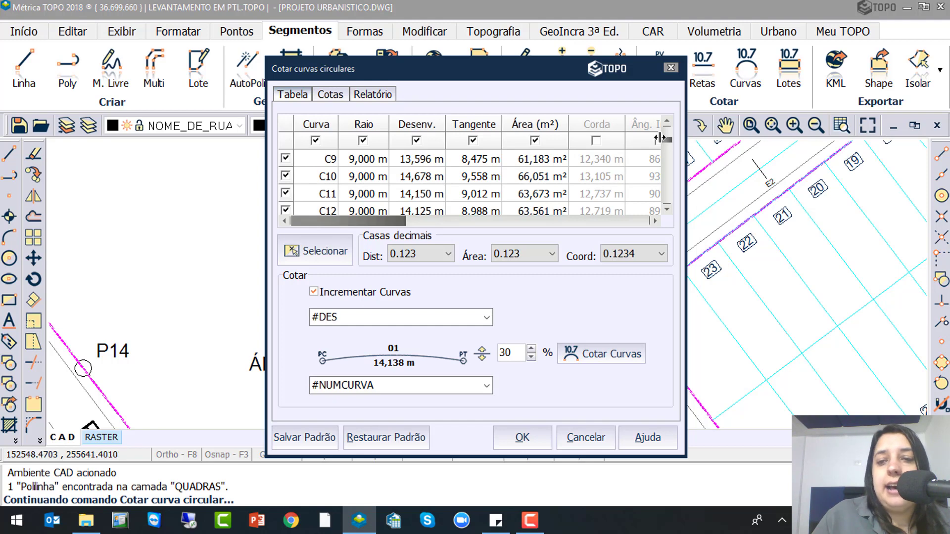
pyautogui.moveTo(668, 146)
pyautogui.mouseDown()
pyautogui.moveTo(671, 136)
pyautogui.moveTo(673, 157)
pyautogui.mouseUp()
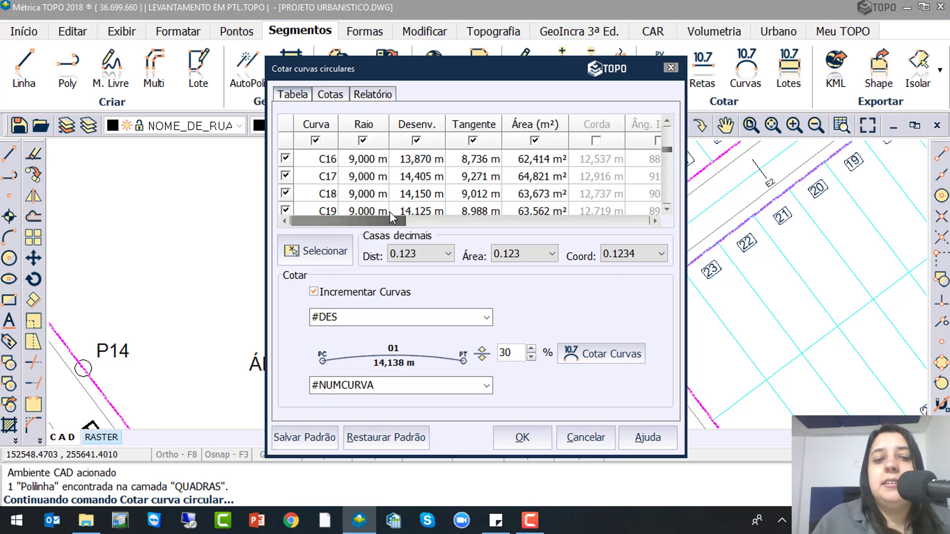
pyautogui.click(425, 253)
pyautogui.click(422, 296)
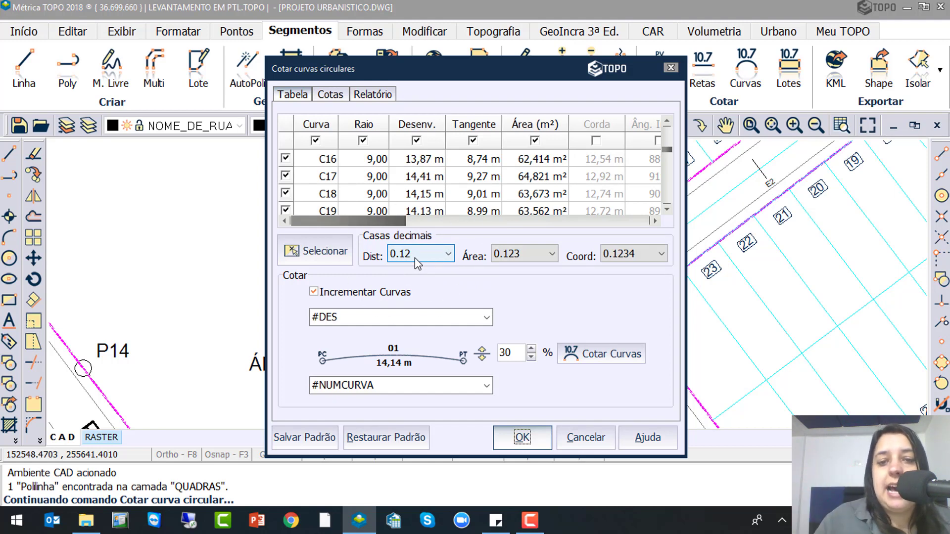
pyautogui.click(550, 254)
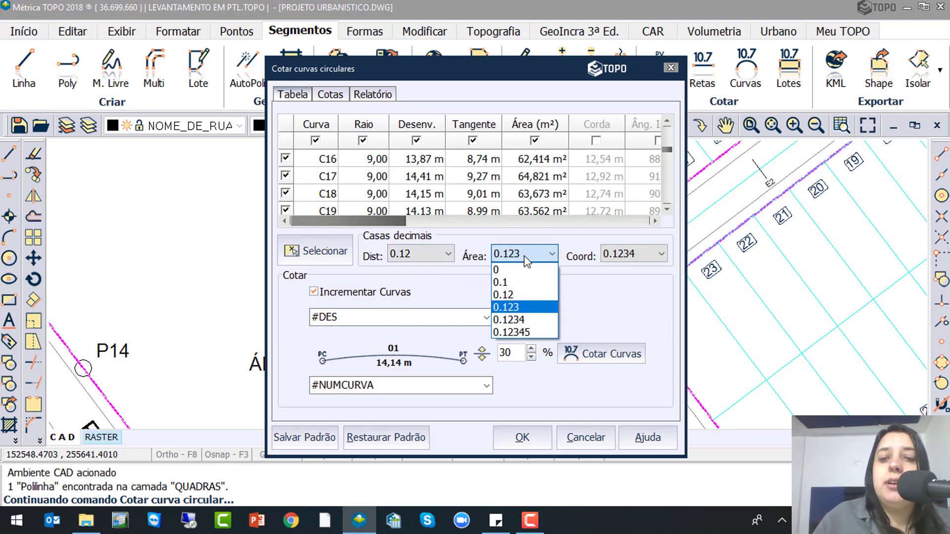
pyautogui.click(527, 296)
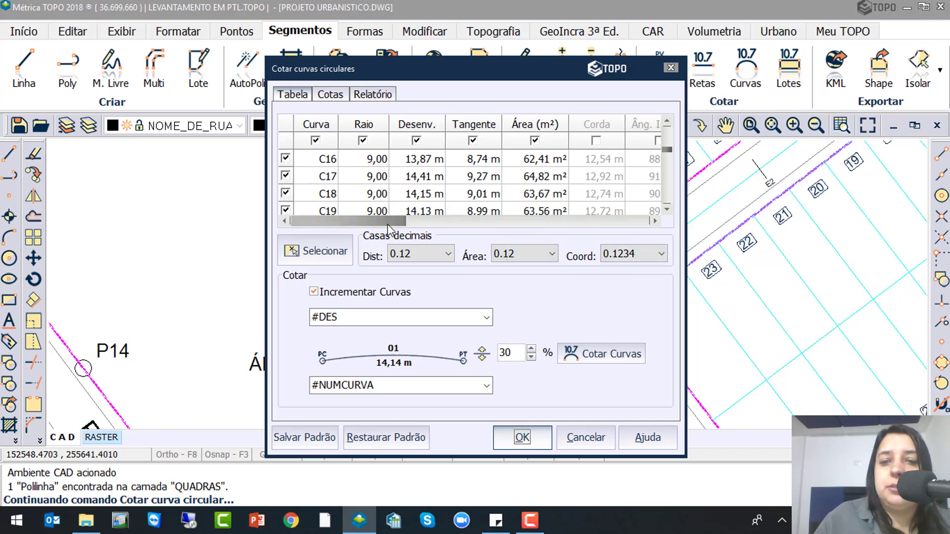
# Include the Corda and Âng. Interno columns in the curve table
pyautogui.moveTo(390, 222); pyautogui.dragTo(445, 224)
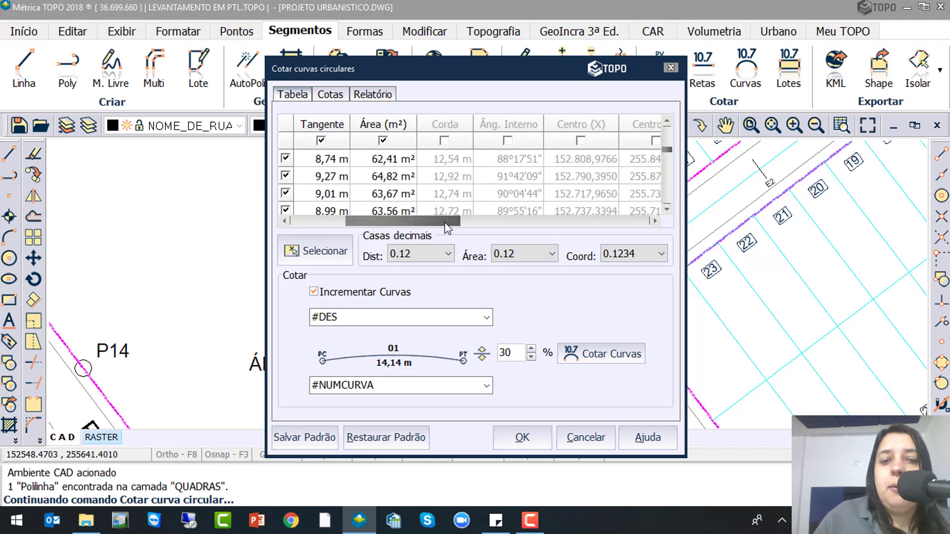
pyautogui.click(449, 133)
pyautogui.click(512, 135)
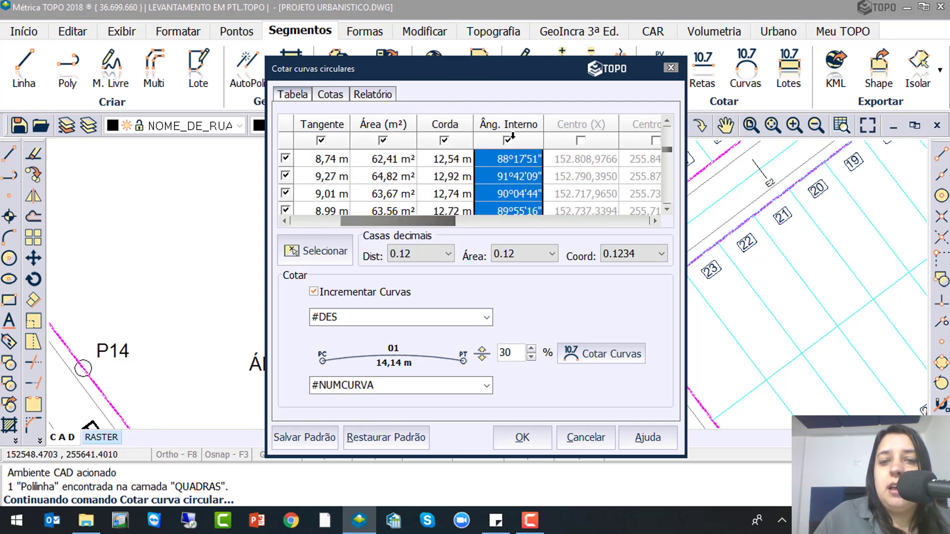
# Include the PC (X), PC (Y), PT (X) and PT (Y) coordinate columns in the curve table
pyautogui.moveTo(425, 222); pyautogui.dragTo(482, 226)
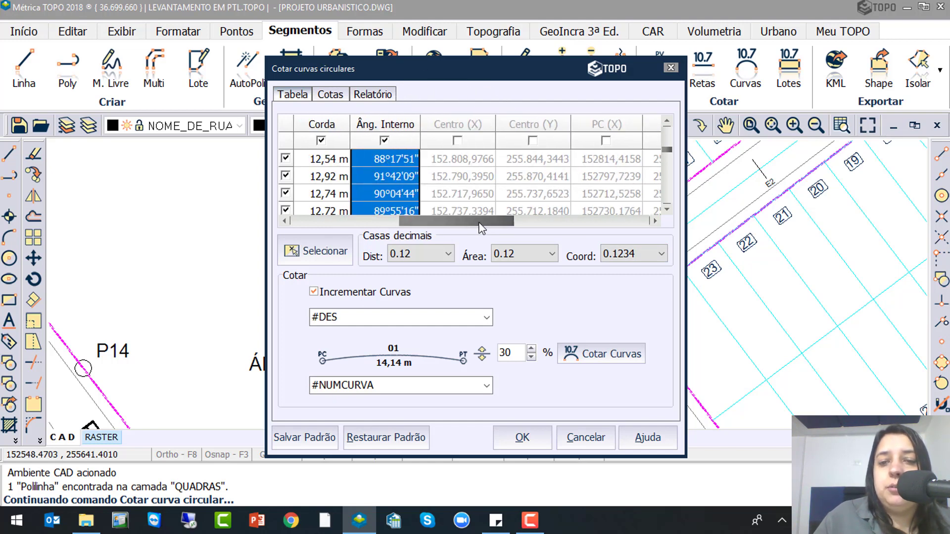
pyautogui.click(548, 140)
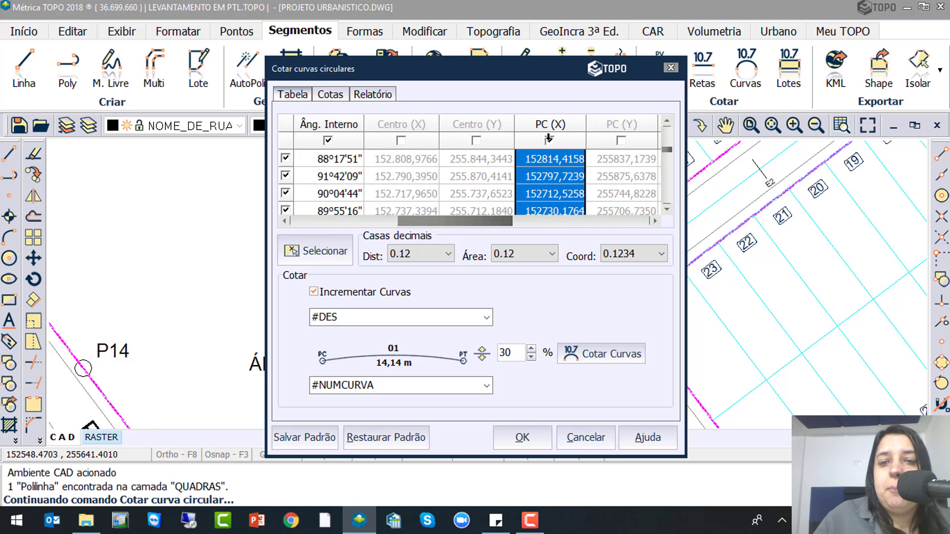
pyautogui.click(618, 140)
pyautogui.moveTo(445, 224); pyautogui.dragTo(522, 220)
pyautogui.click(472, 140)
pyautogui.click(544, 140)
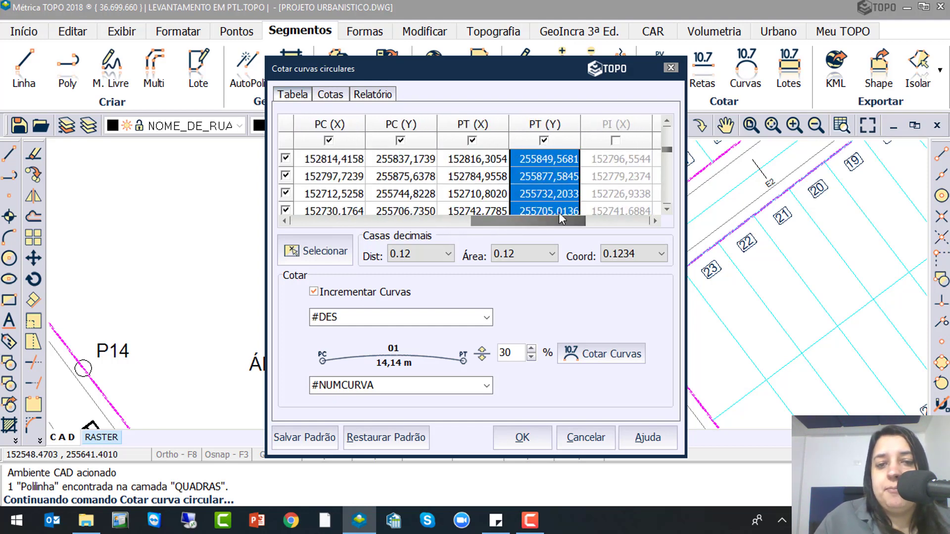
pyautogui.moveTo(581, 221); pyautogui.dragTo(346, 217)
pyautogui.click(618, 140)
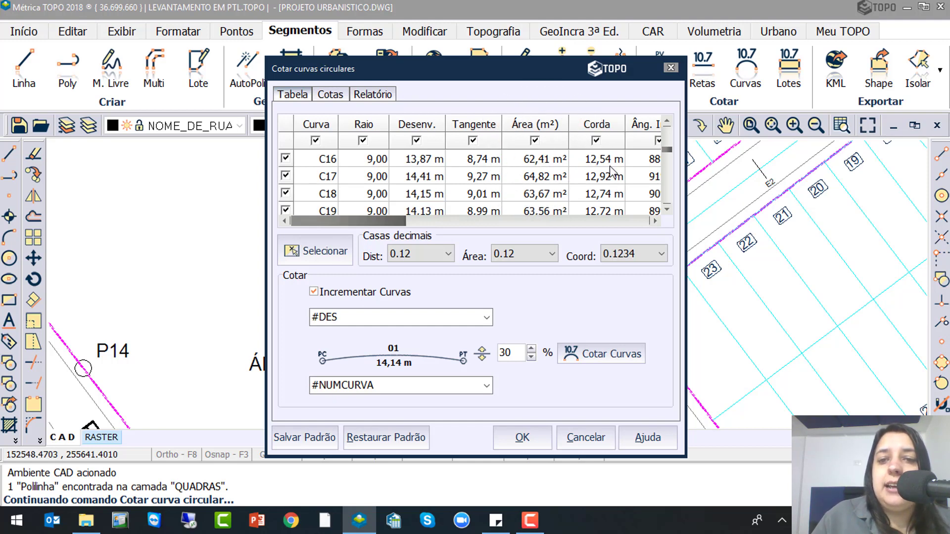
# Include the Azimute Corda column in the curve table and check the last curve rows
pyautogui.click(655, 222)
pyautogui.click(655, 221)
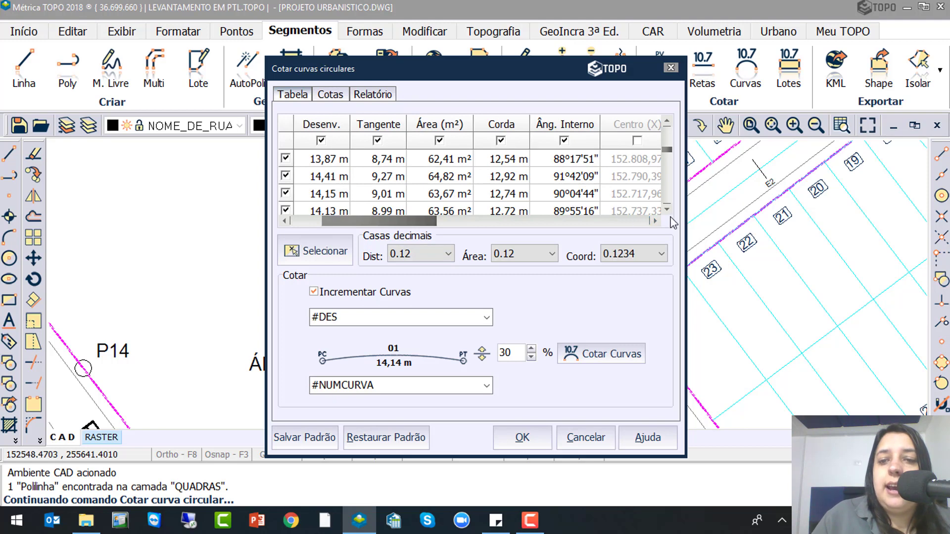
pyautogui.click(654, 222)
pyautogui.click(655, 222)
pyautogui.click(655, 222)
pyautogui.click(655, 221)
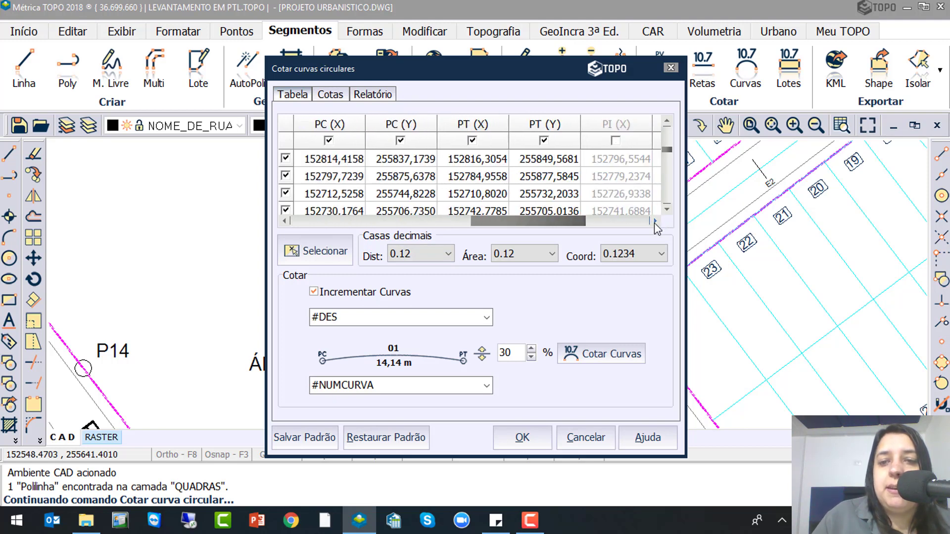
pyautogui.click(654, 221)
pyautogui.click(655, 222)
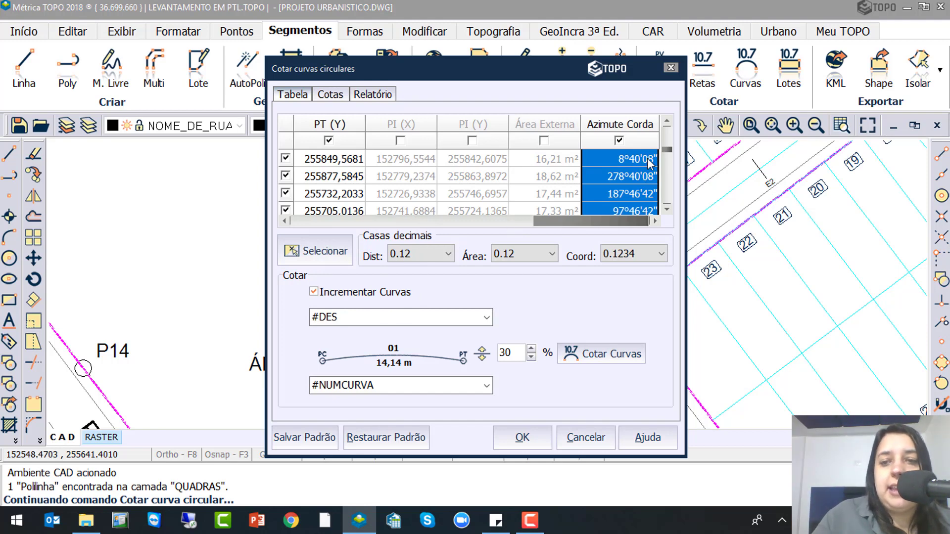
pyautogui.moveTo(667, 151); pyautogui.dragTo(319, 205)
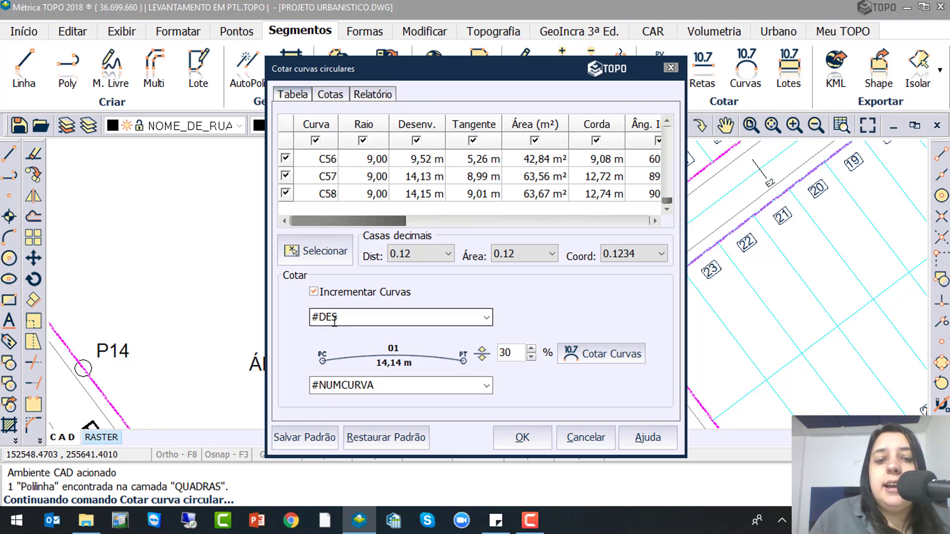
# Leave the label above the curves blank so that only #NUMCURVA is written below them
pyautogui.click(487, 317)
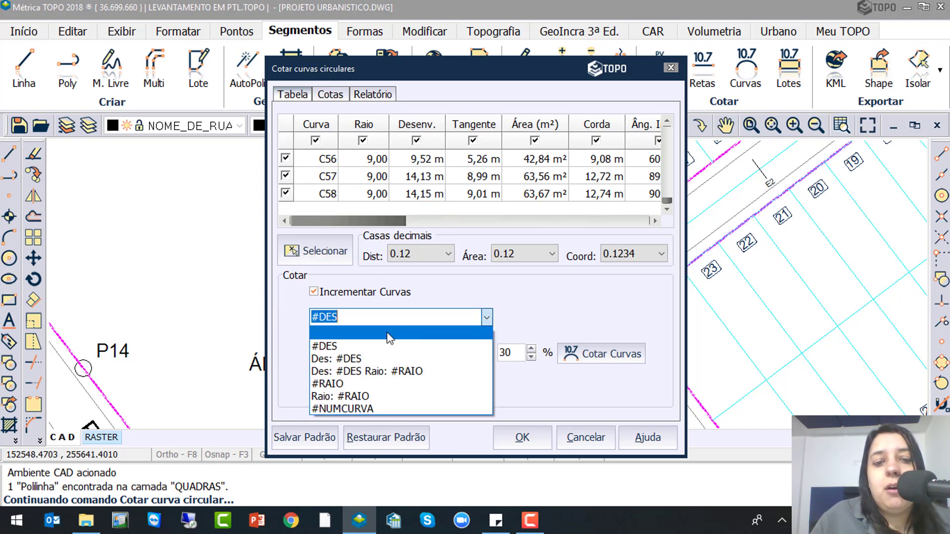
pyautogui.click(359, 339)
pyautogui.press('BackSpace')
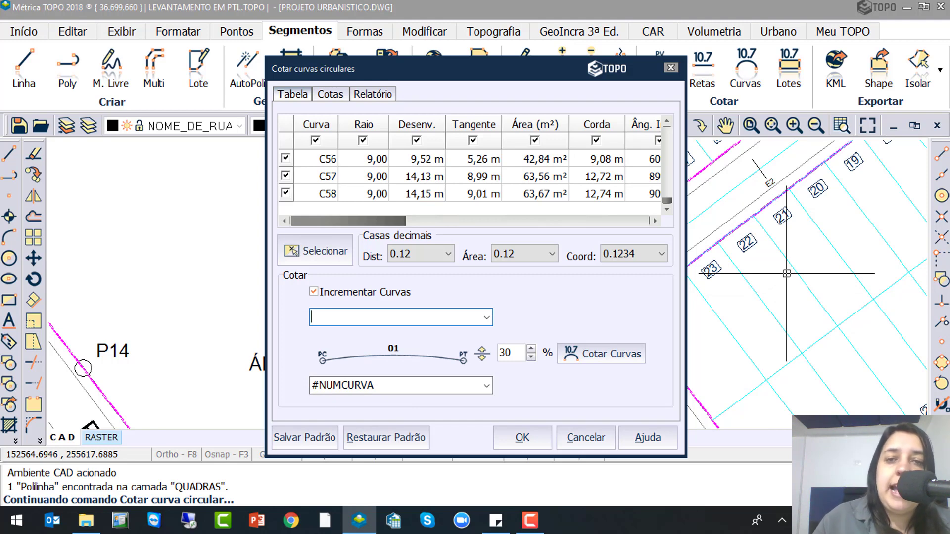
# Review the dimension text and report settings, and dimension all curves selected in the table with their curve numbers
pyautogui.click(340, 97)
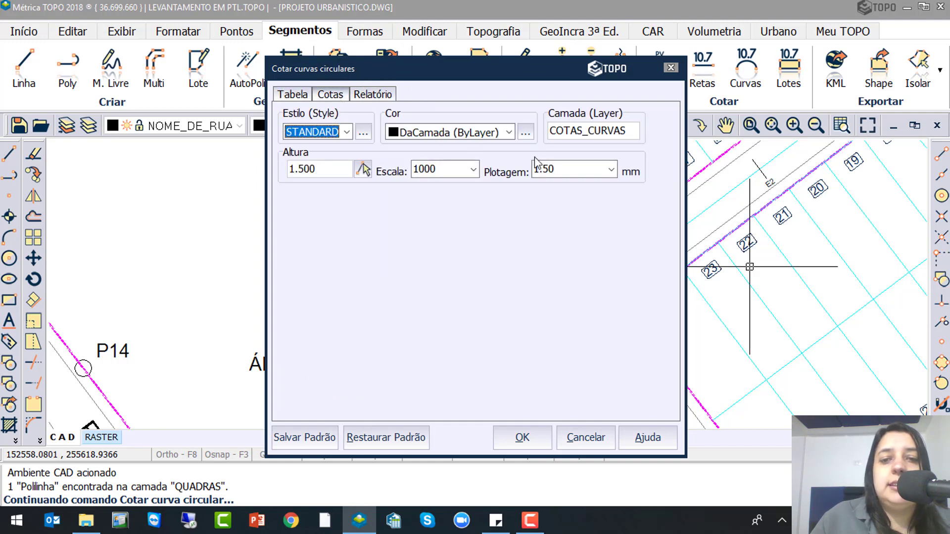
pyautogui.doubleClick(587, 166)
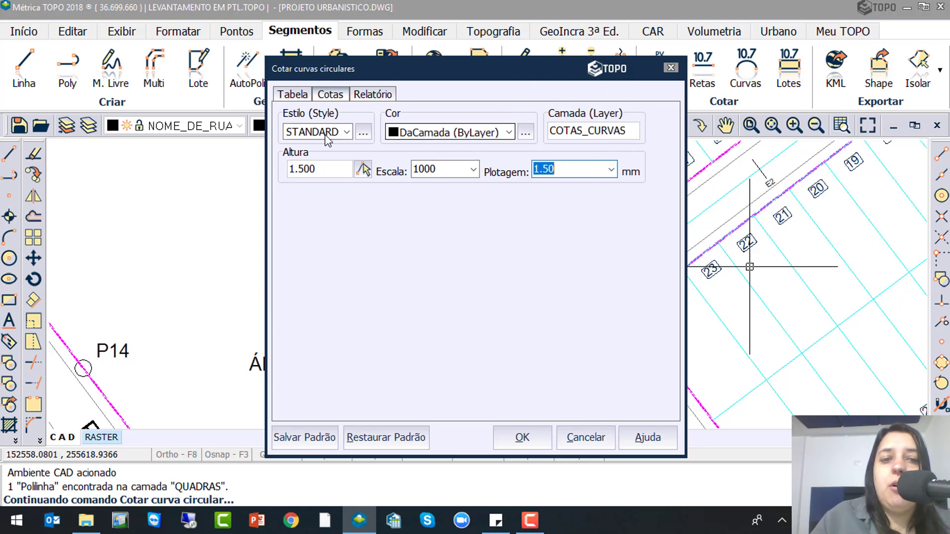
pyautogui.click(381, 95)
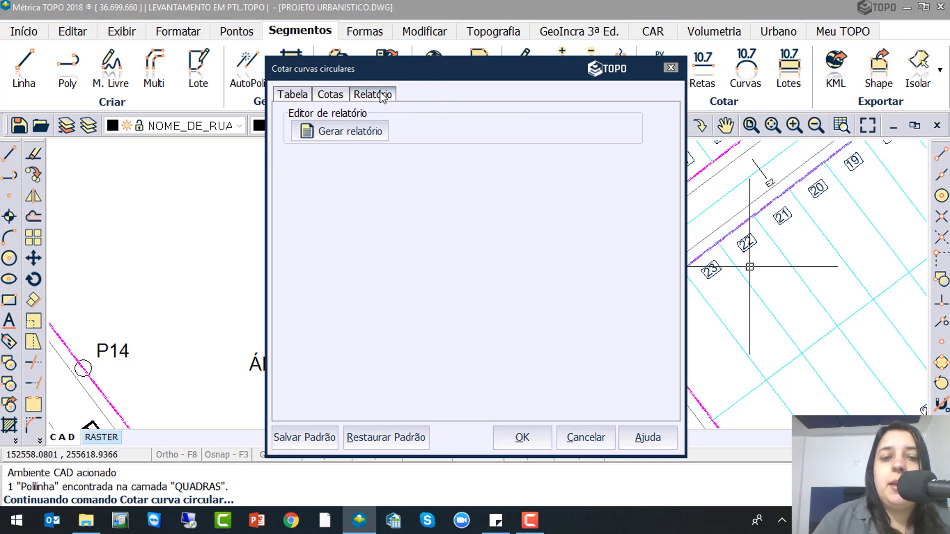
pyautogui.click(276, 97)
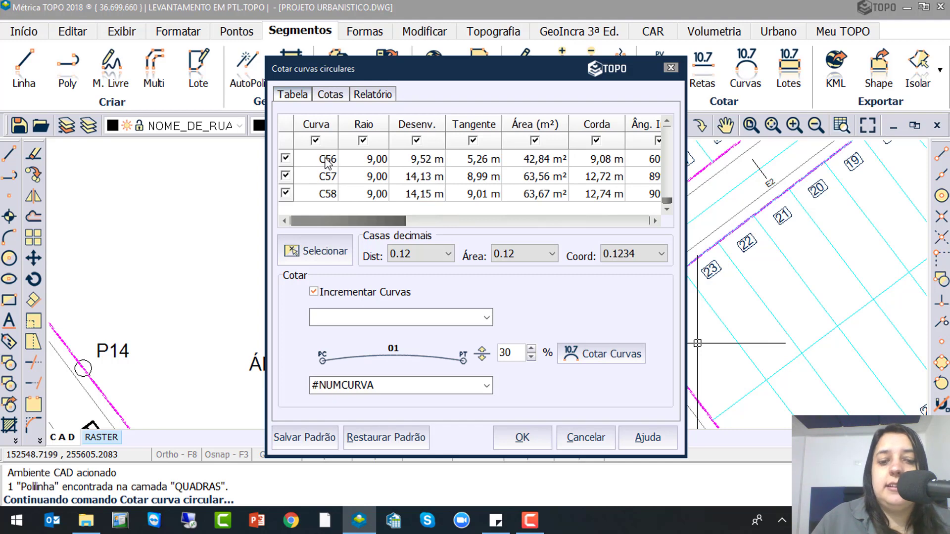
pyautogui.click(605, 355)
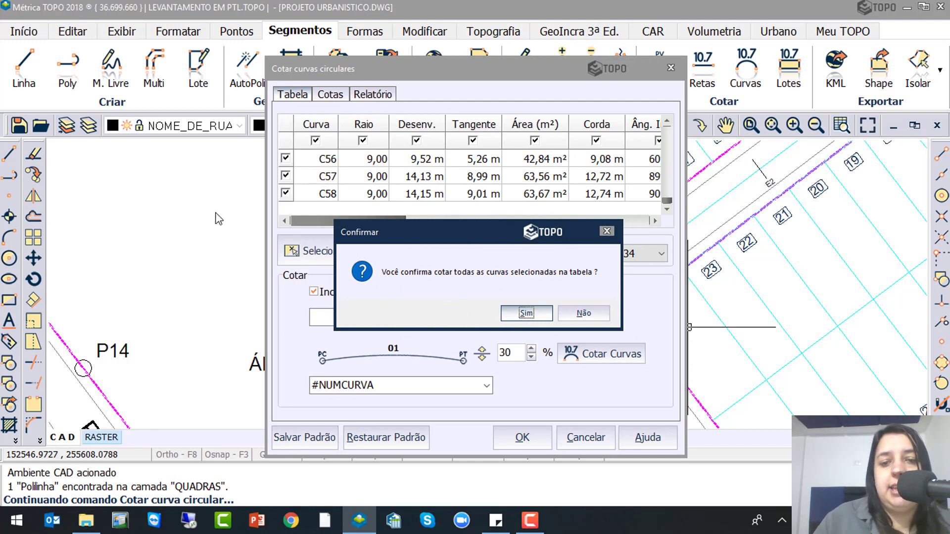
pyautogui.click(526, 313)
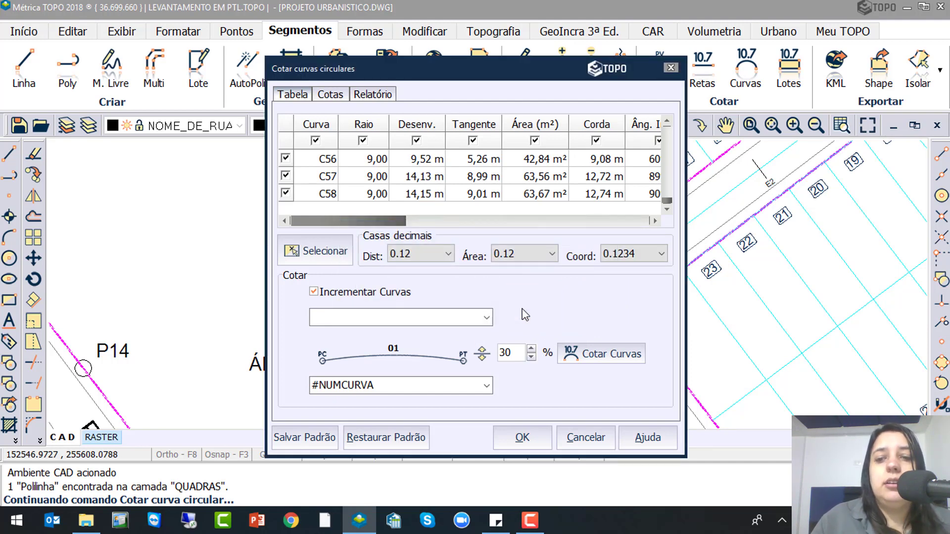
pyautogui.moveTo(578, 79)
pyautogui.mouseDown()
pyautogui.moveTo(297, 84)
pyautogui.moveTo(391, 80)
pyautogui.mouseUp()
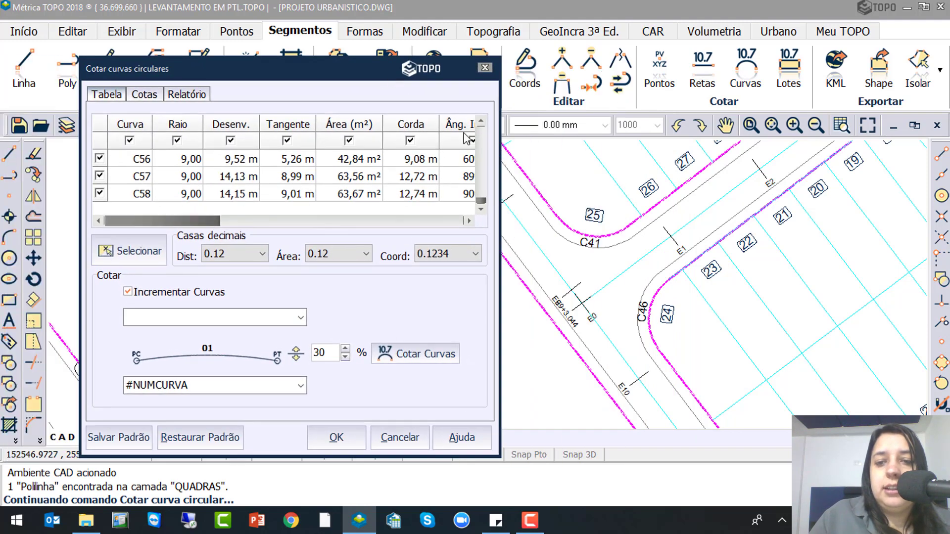
pyautogui.click(586, 247)
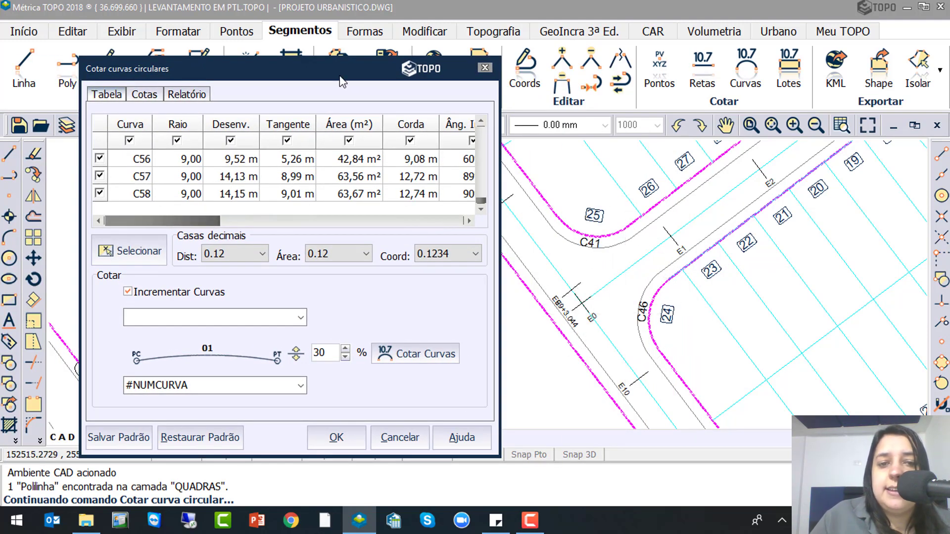
pyautogui.moveTo(341, 81); pyautogui.dragTo(579, 38)
pyautogui.click(642, 321)
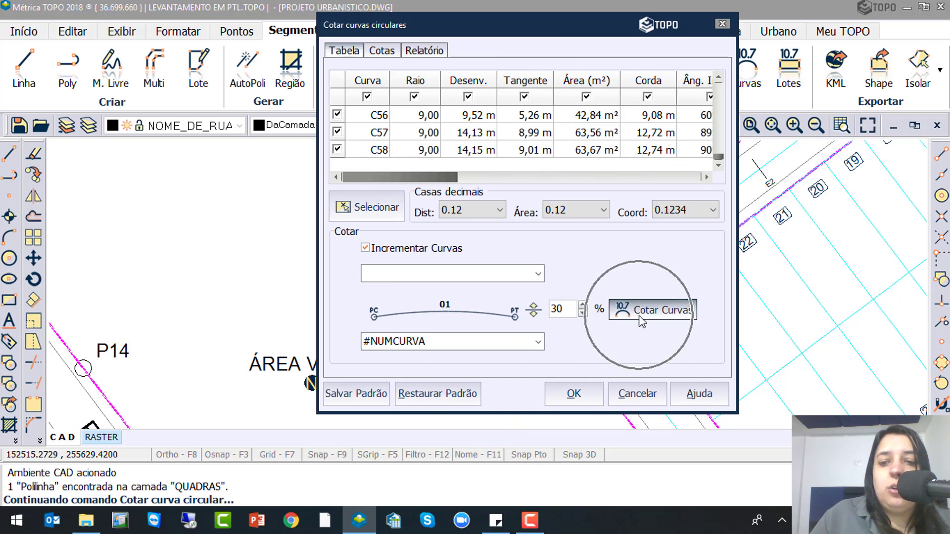
# Accept the curve dimensioning and choose to create a table with the circular curve values
pyautogui.click(574, 396)
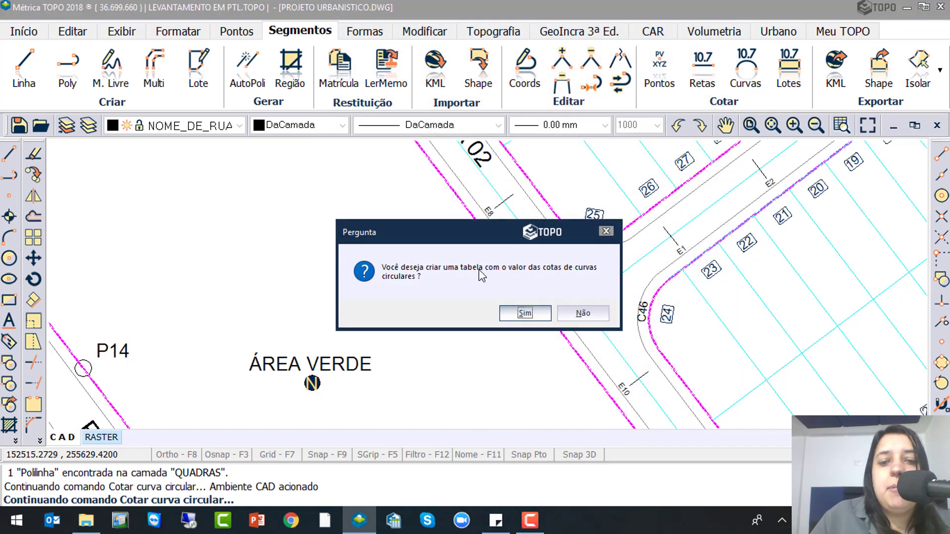
pyautogui.click(494, 270)
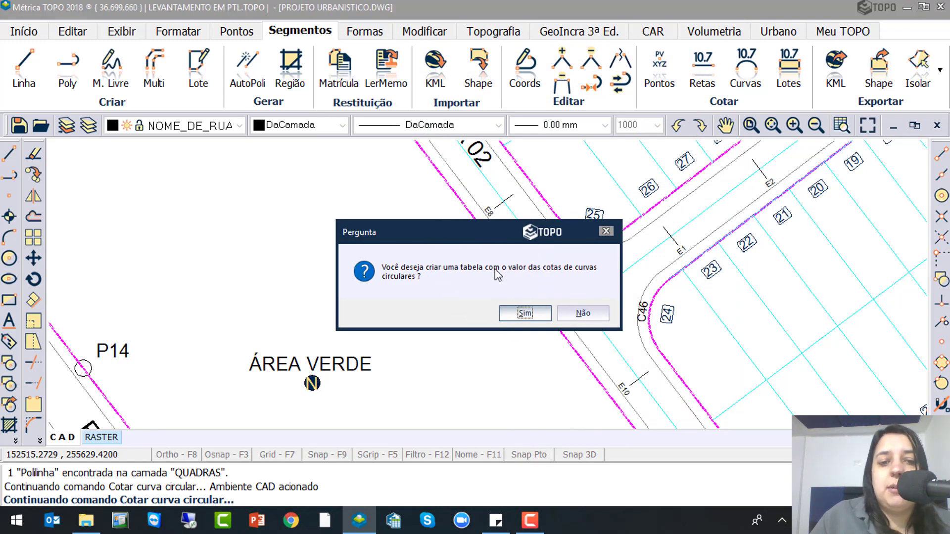
pyautogui.click(521, 317)
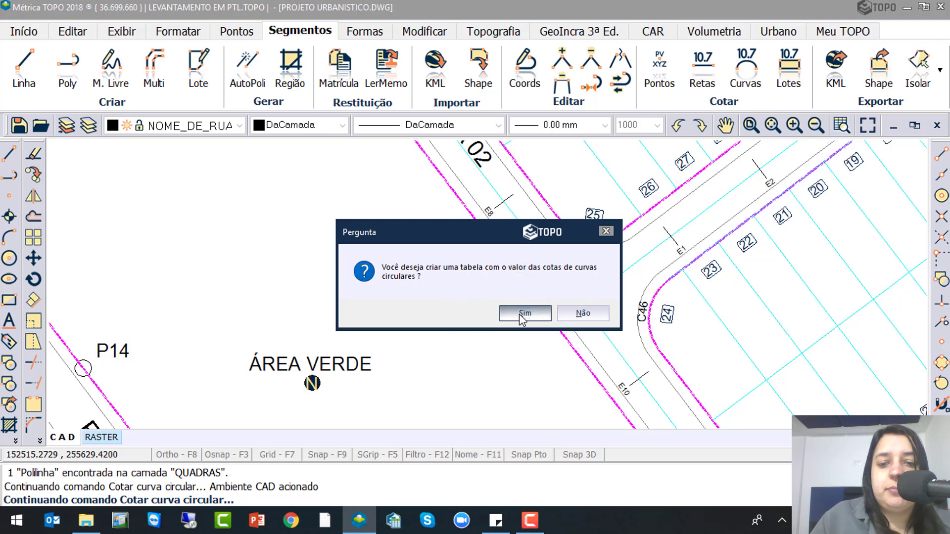
pyautogui.click(520, 315)
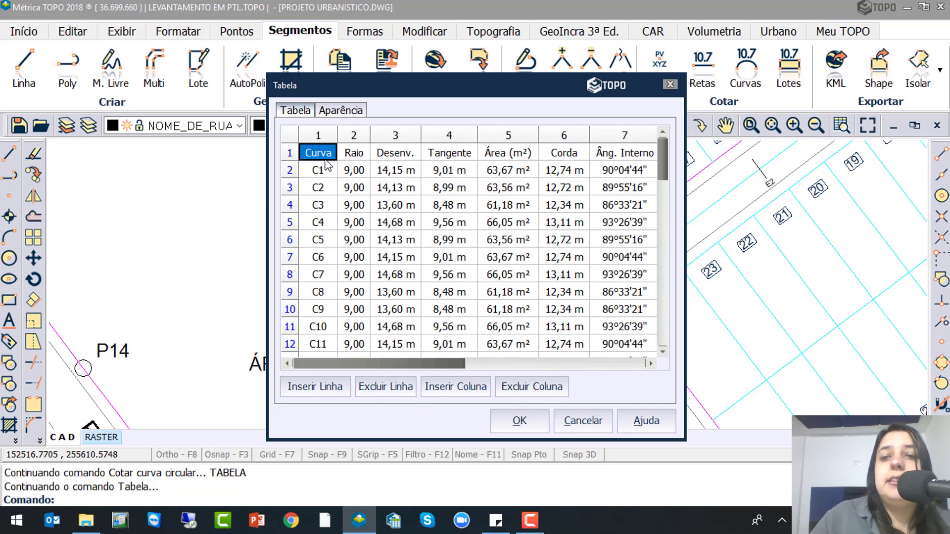
# Turn off Rodapé 1 to 4 in the table's appearance, keeping the header Quadro de Curva Circular
pyautogui.moveTo(665, 169); pyautogui.dragTo(652, 153)
pyautogui.click(353, 111)
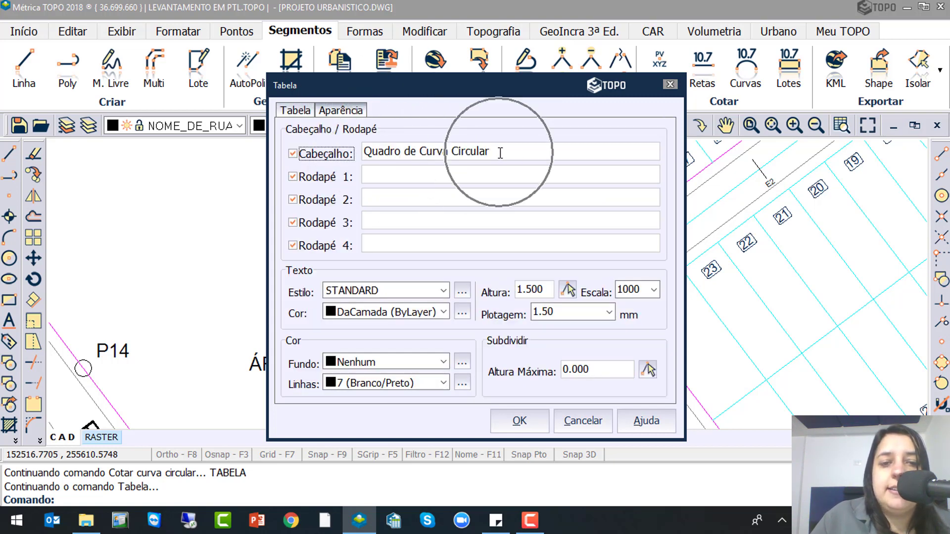
pyautogui.click(339, 176)
pyautogui.click(322, 199)
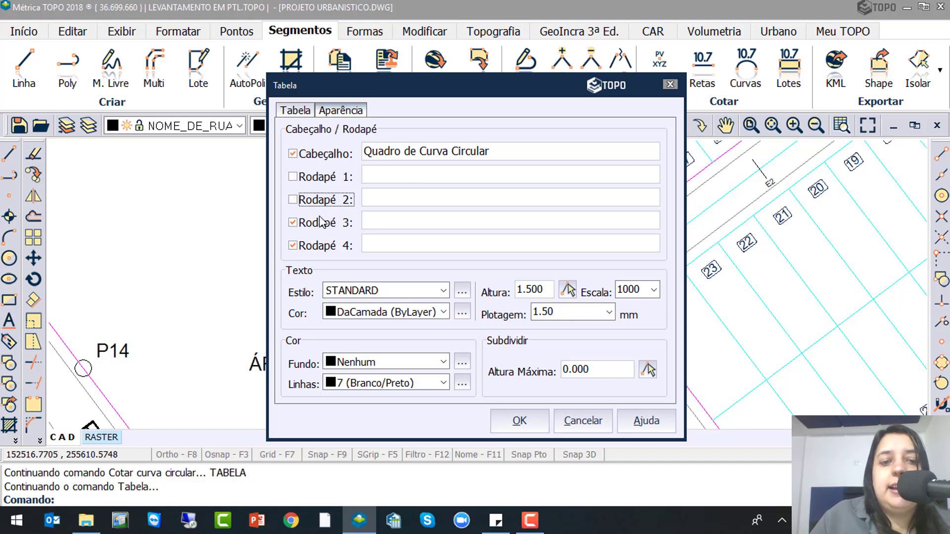
pyautogui.click(322, 223)
pyautogui.click(324, 247)
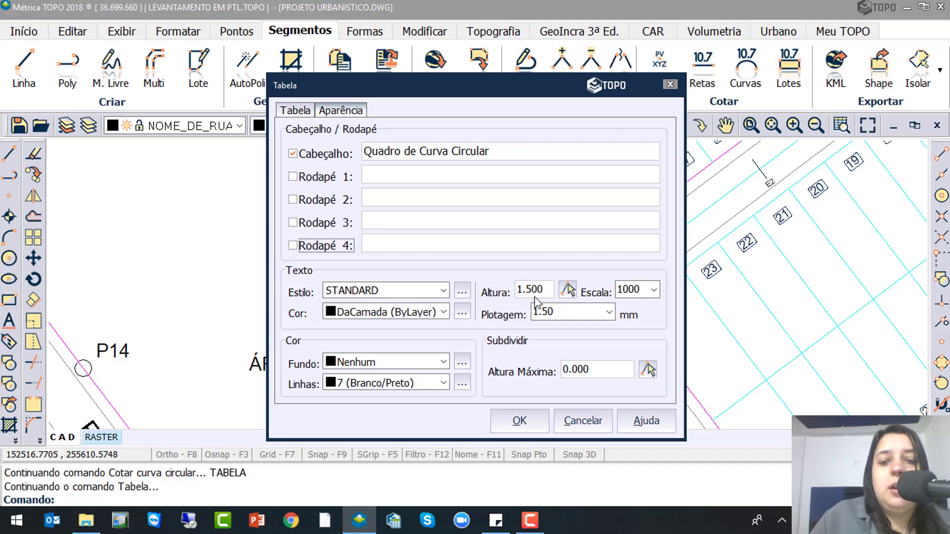
# Set the table text's plot height to 2.5 mm, check the columns through Azimute Corda and accept the table
pyautogui.doubleClick(568, 311)
pyautogui.write('2.5')
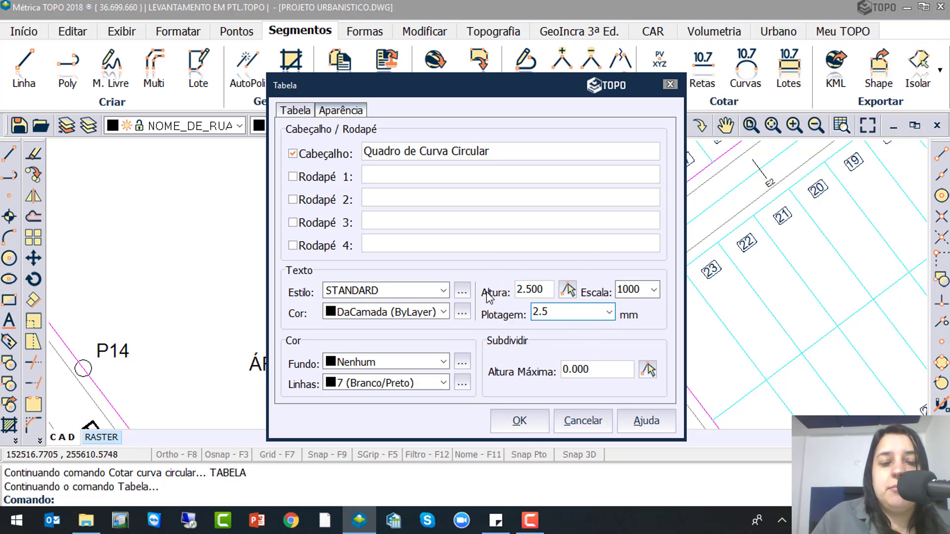
pyautogui.moveTo(441, 152); pyautogui.dragTo(376, 157)
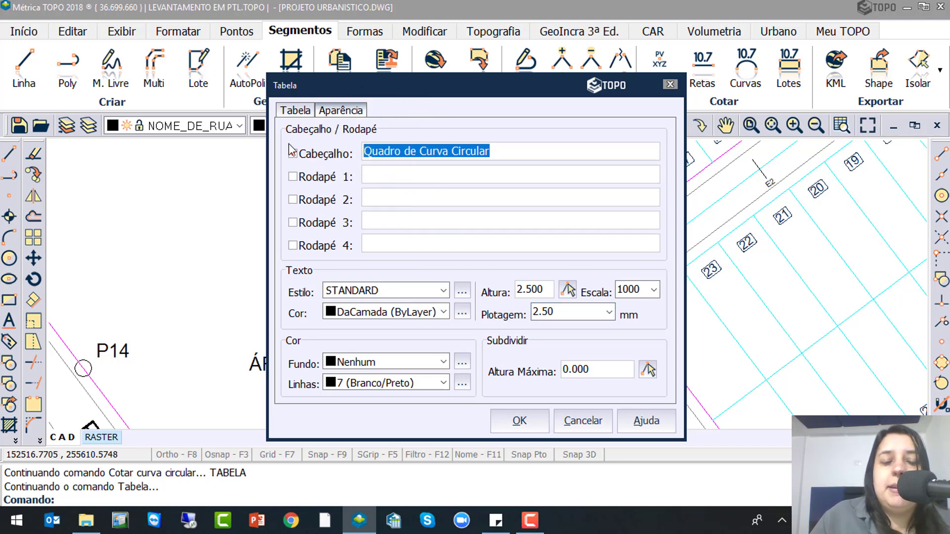
pyautogui.click(295, 112)
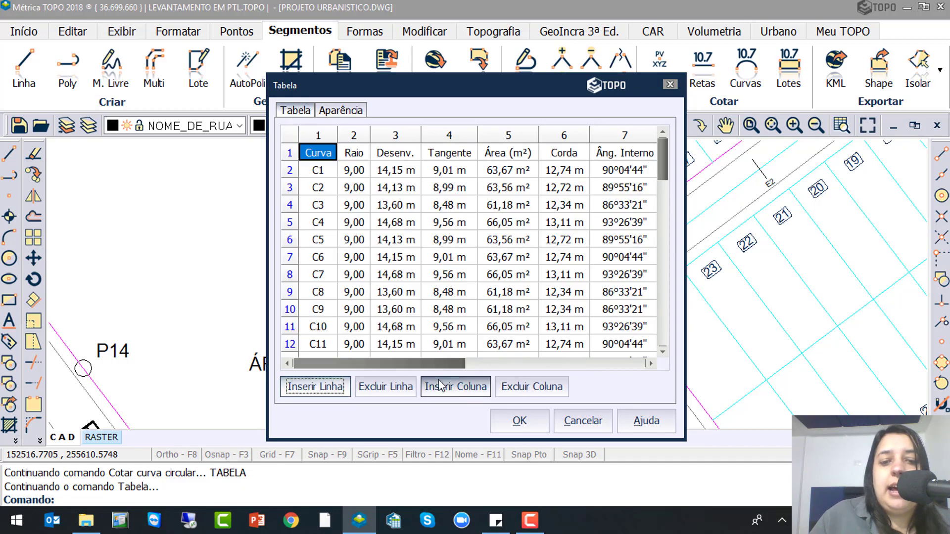
pyautogui.moveTo(429, 365); pyautogui.dragTo(628, 325)
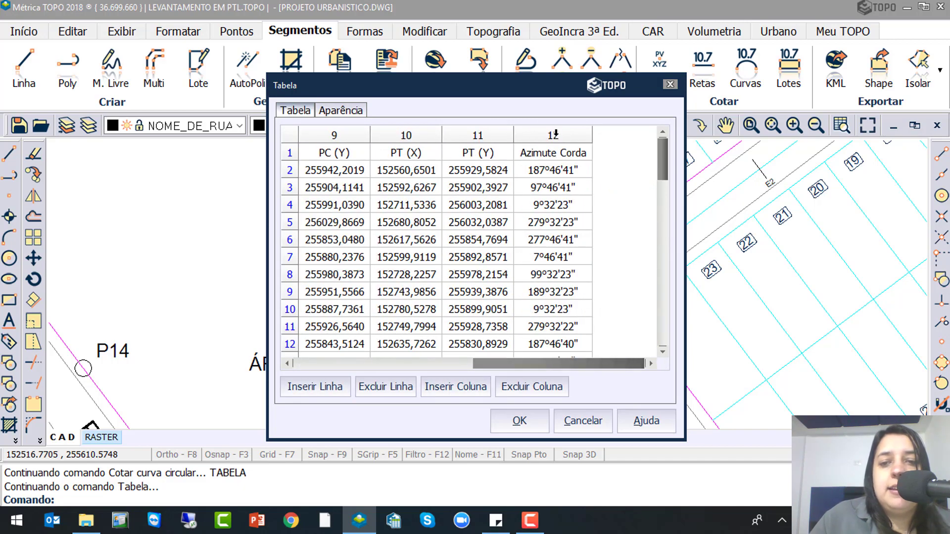
pyautogui.moveTo(554, 136)
pyautogui.mouseDown()
pyautogui.moveTo(539, 141)
pyautogui.moveTo(562, 139)
pyautogui.moveTo(407, 144)
pyautogui.moveTo(547, 140)
pyautogui.mouseUp()
pyautogui.click(517, 426)
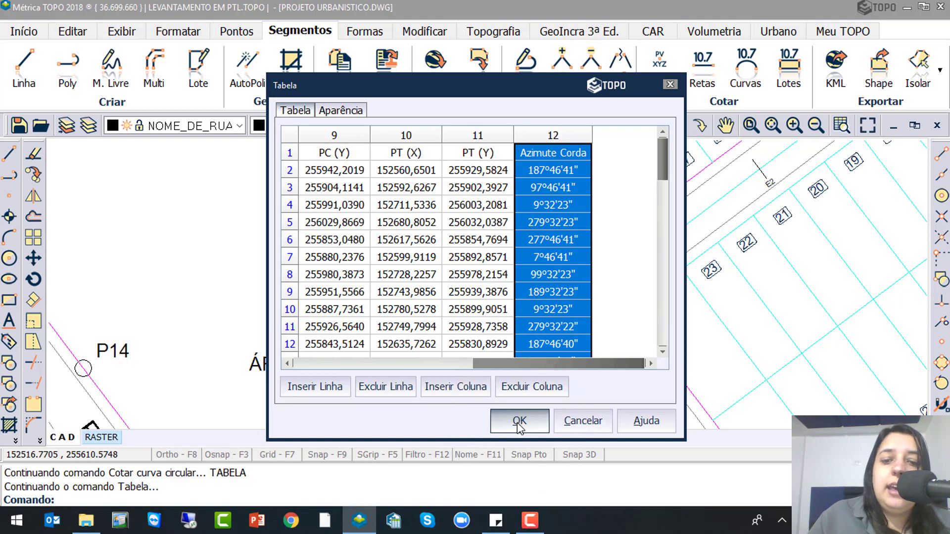
# Insert the Quadro de Curva Circular table outside the sheet frame, to the right of the north arrow
pyautogui.scroll(-5, 394, 312)
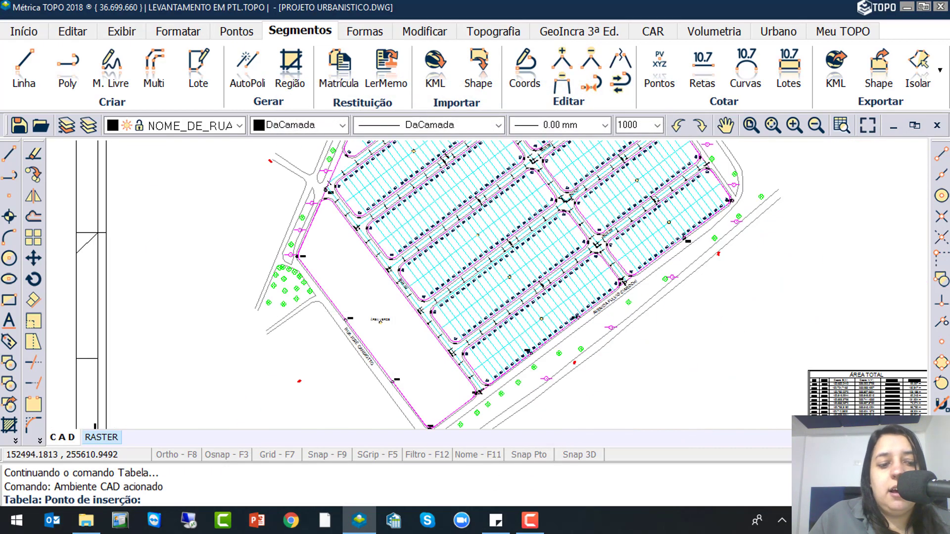
pyautogui.click(95, 484)
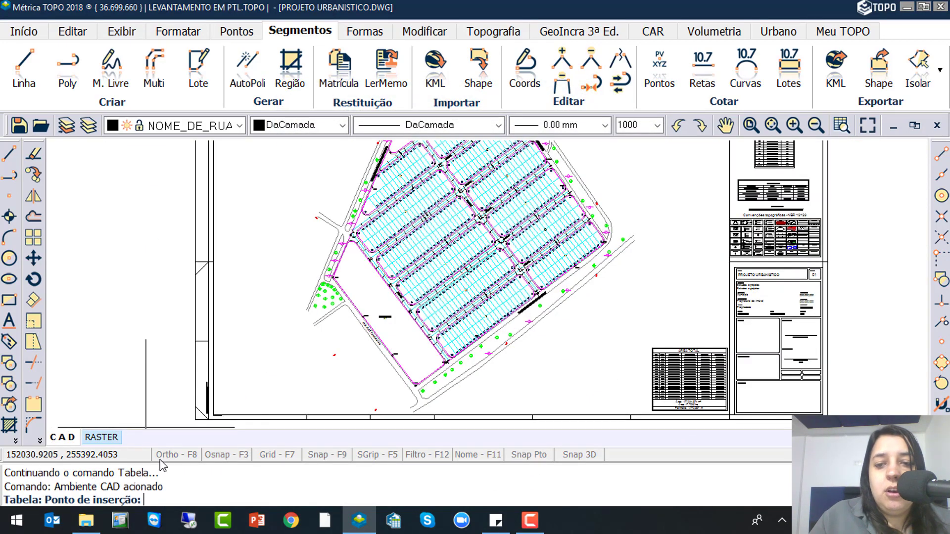
pyautogui.moveTo(706, 281)
pyautogui.mouseDown(button='middle')
pyautogui.moveTo(380, 384)
pyautogui.moveTo(366, 414)
pyautogui.mouseUp(button='middle')
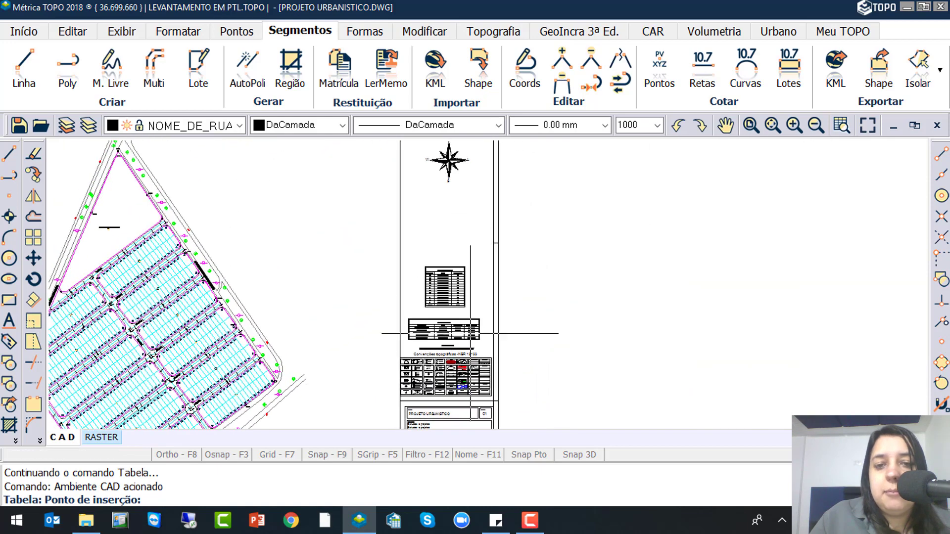
pyautogui.moveTo(519, 152); pyautogui.dragTo(520, 206, button='middle')
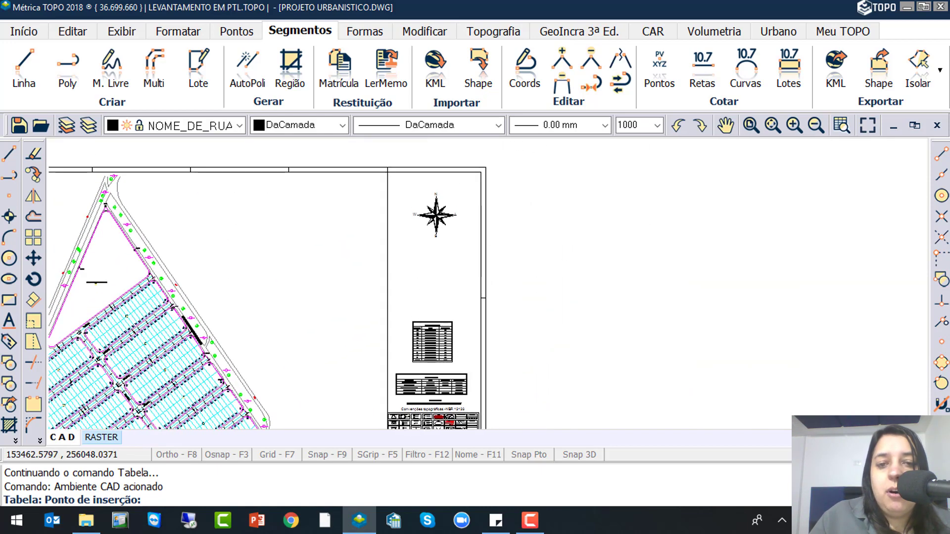
pyautogui.click(511, 198)
pyautogui.scroll(5, 401, 242)
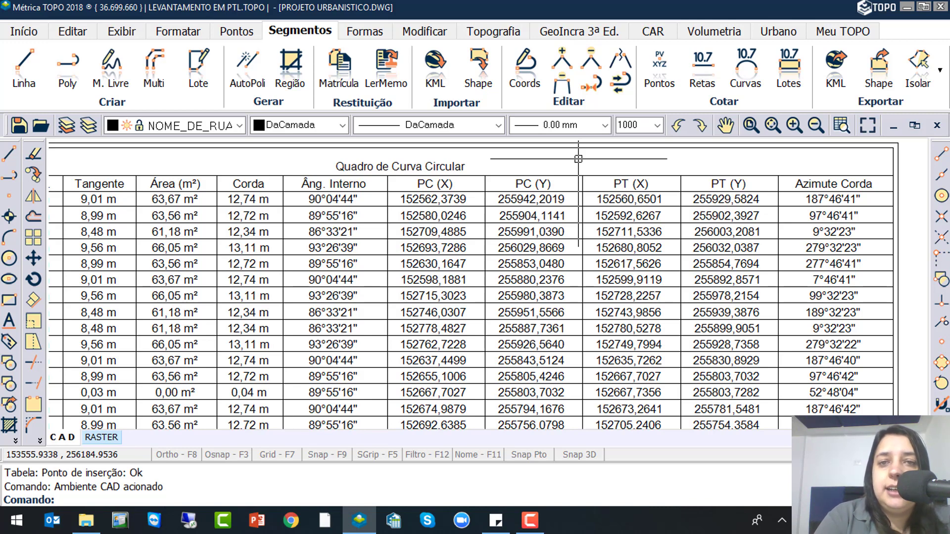
# Save the project and return to the blocks beside Avenida Romano Zovico
pyautogui.click(19, 127)
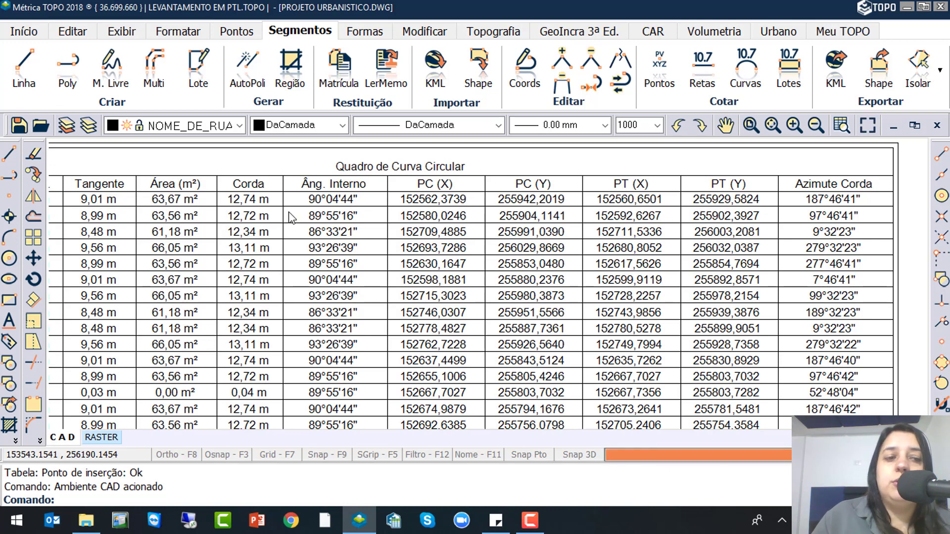
pyautogui.scroll(-6, 313, 214)
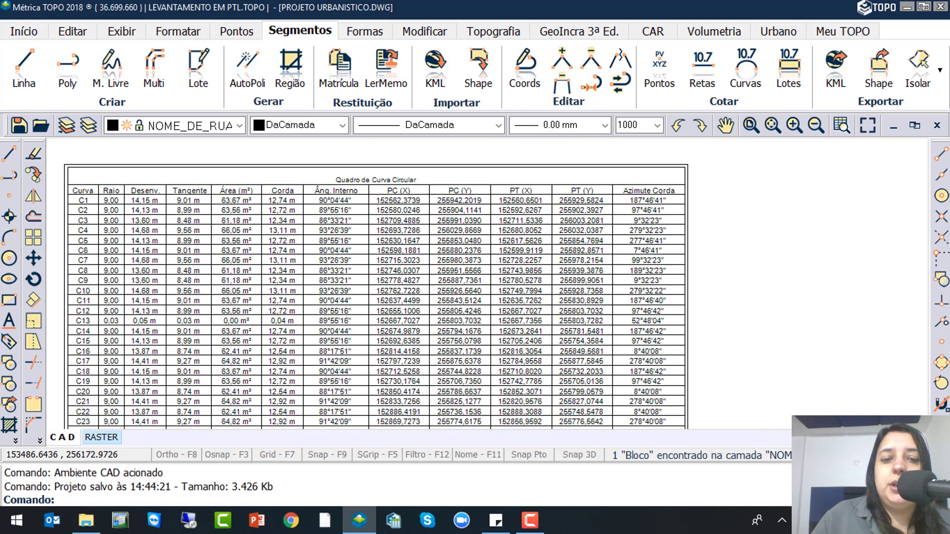
pyautogui.scroll(6, 179, 260)
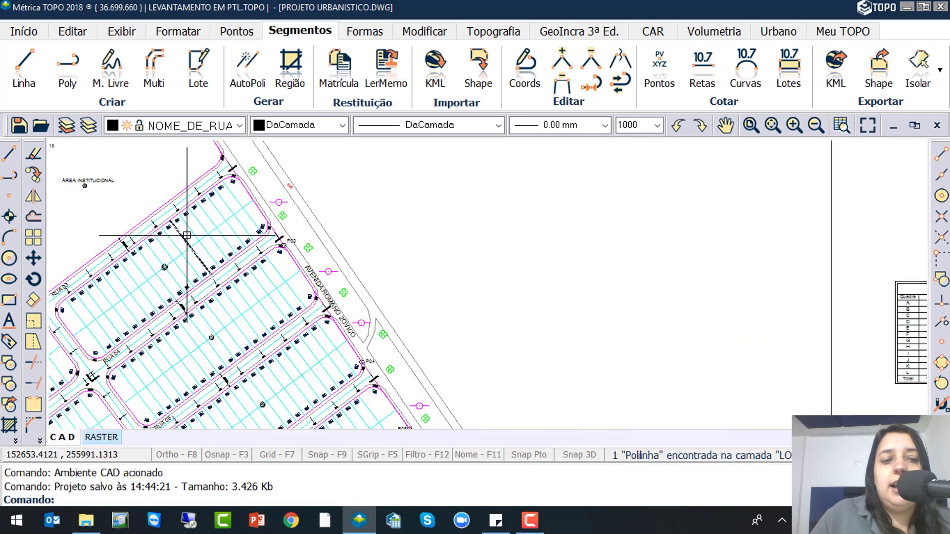
# Move the lot number 39 and its frame off the dividing line and into its lot near curve C3 in block A
pyautogui.scroll(2, 244, 164)
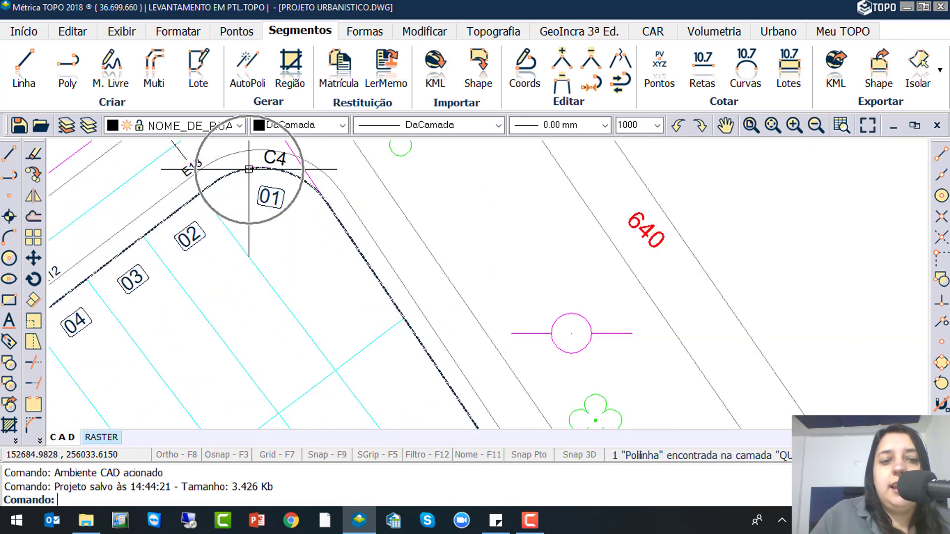
pyautogui.scroll(-6, 322, 277)
pyautogui.scroll(6, 297, 269)
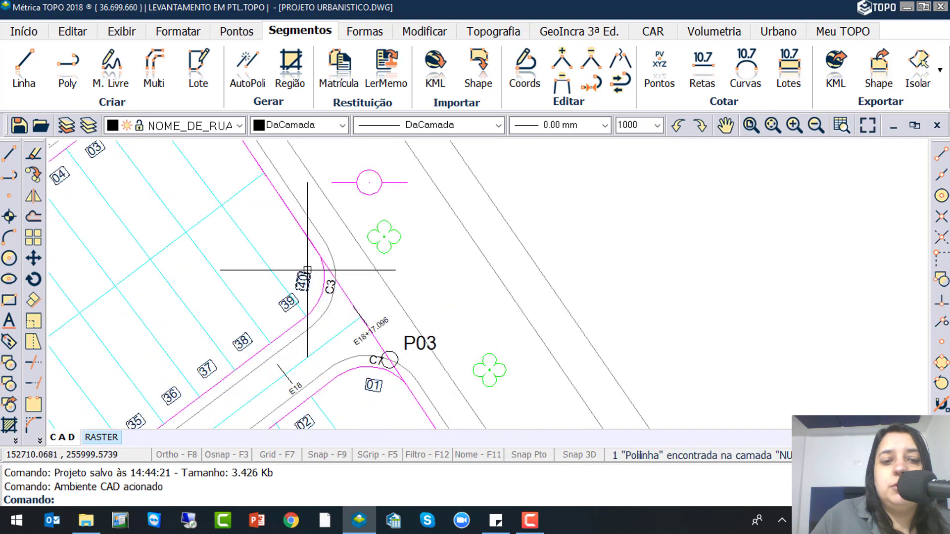
pyautogui.scroll(-4, 322, 302)
pyautogui.scroll(-2, 322, 302)
pyautogui.scroll(7, 305, 312)
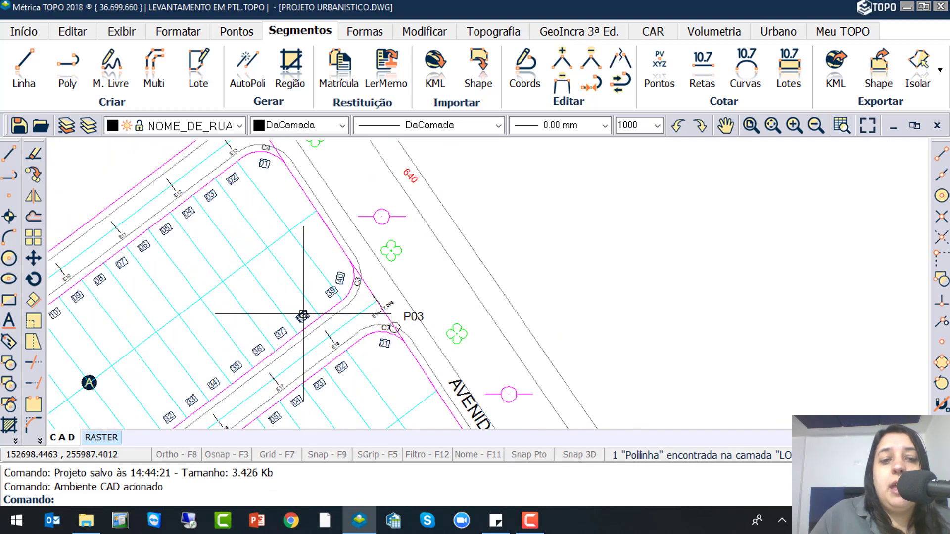
pyautogui.scroll(2, 368, 303)
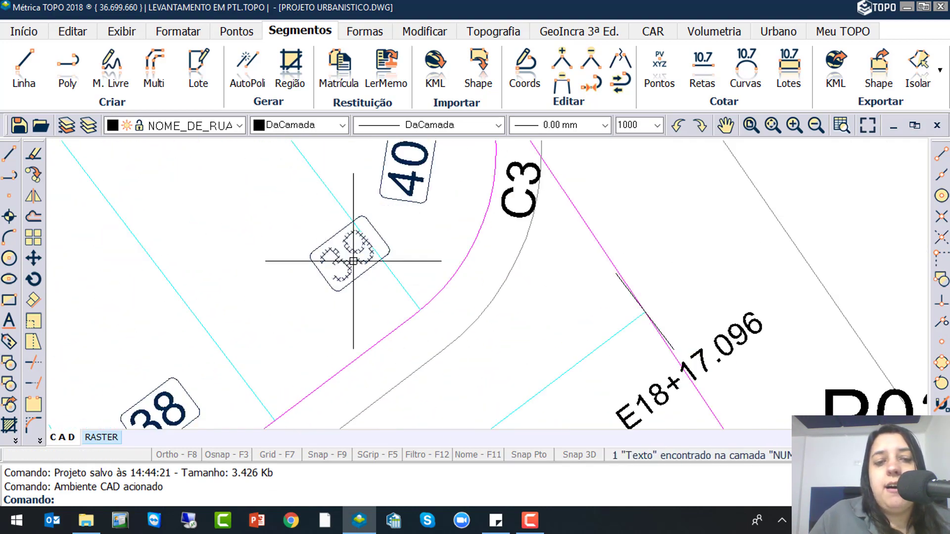
pyautogui.click(262, 203)
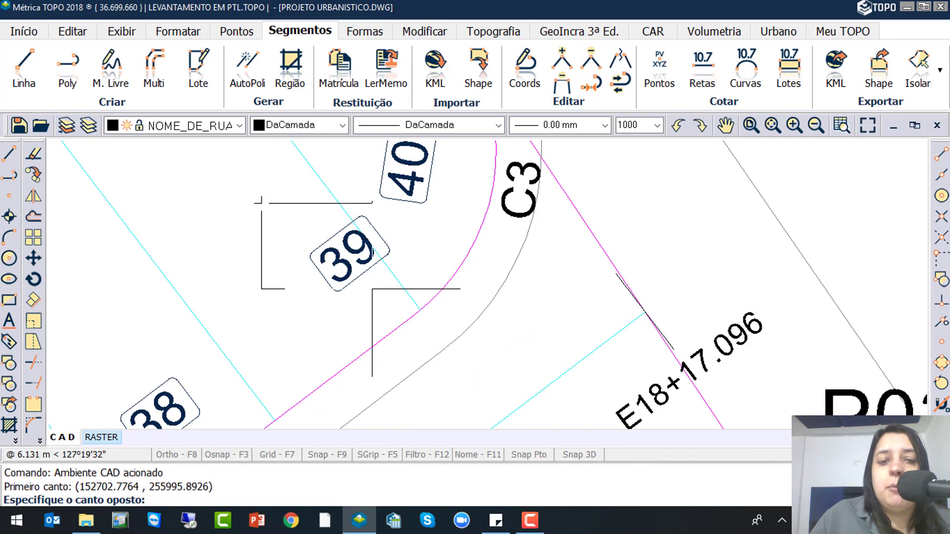
pyautogui.click(391, 307)
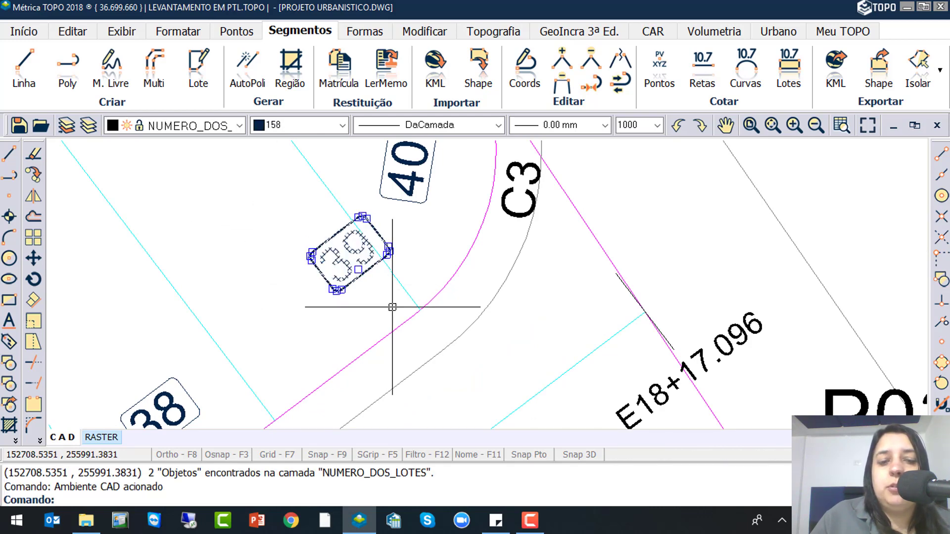
pyautogui.click(37, 262)
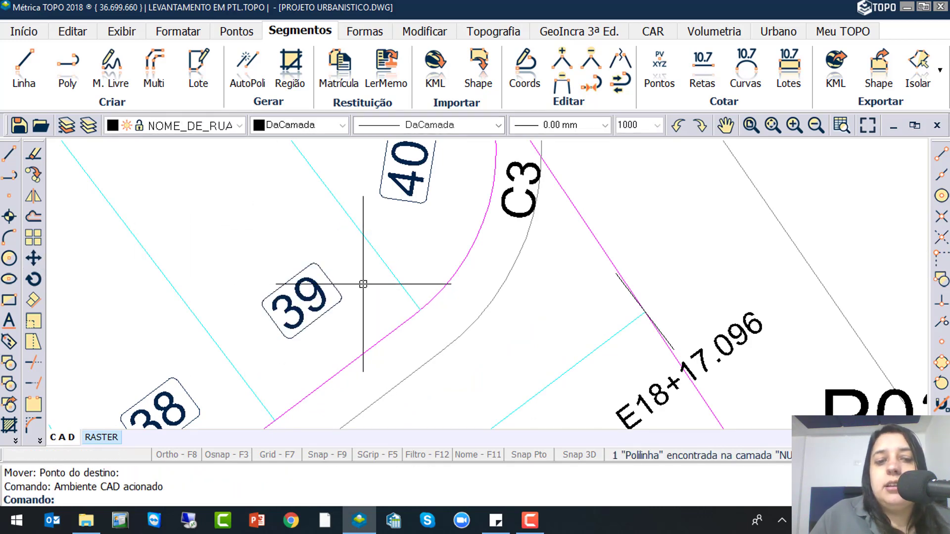
# Check the placement of the lot numbers across blocks A and B and save the project
pyautogui.scroll(-7, 362, 284)
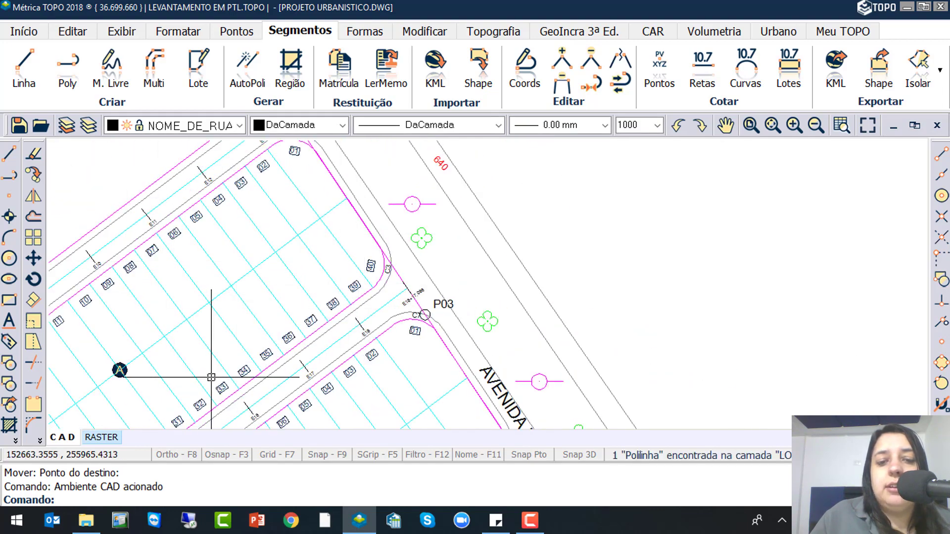
pyautogui.moveTo(212, 378)
pyautogui.mouseDown(button='middle')
pyautogui.moveTo(332, 385)
pyautogui.moveTo(472, 211)
pyautogui.mouseUp(button='middle')
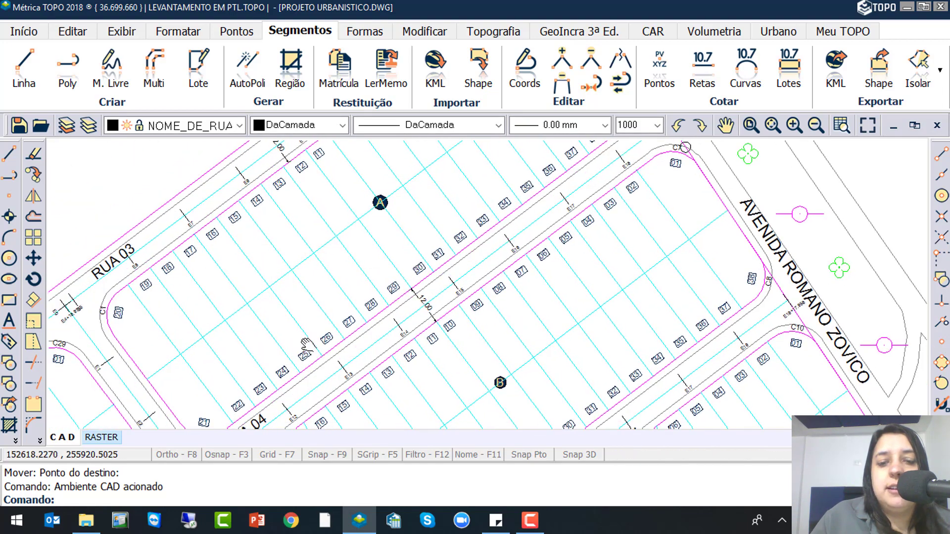
pyautogui.moveTo(313, 365)
pyautogui.mouseDown(button='middle')
pyautogui.moveTo(247, 274)
pyautogui.moveTo(220, 358)
pyautogui.mouseUp(button='middle')
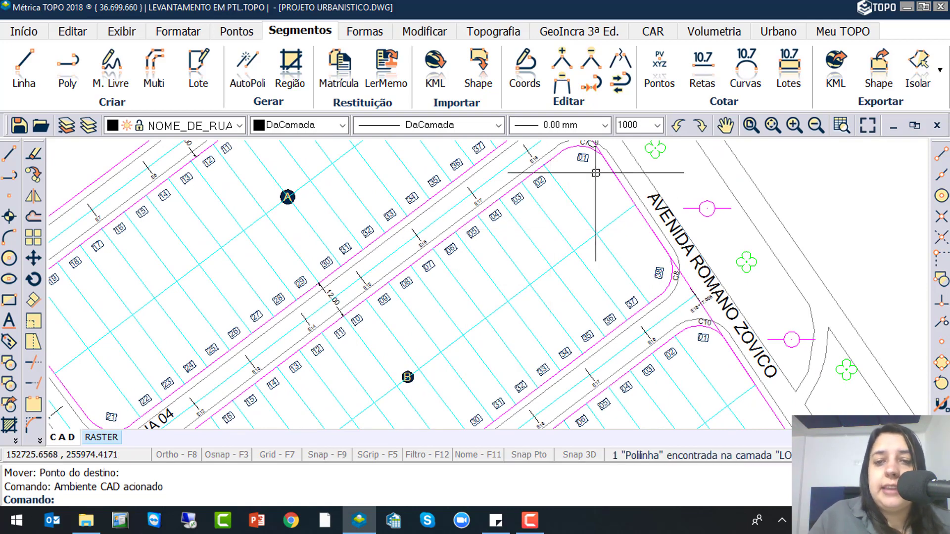
pyautogui.scroll(5, 592, 157)
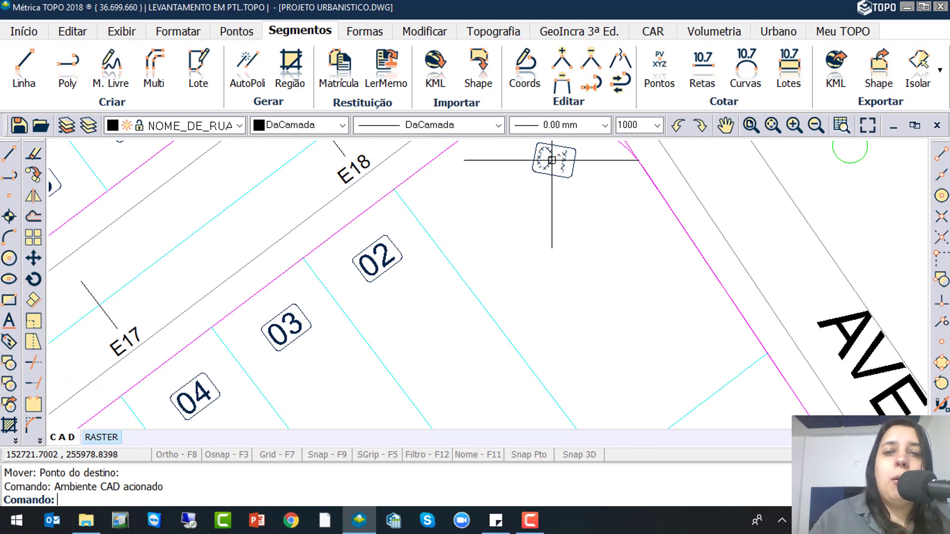
pyautogui.click(551, 160)
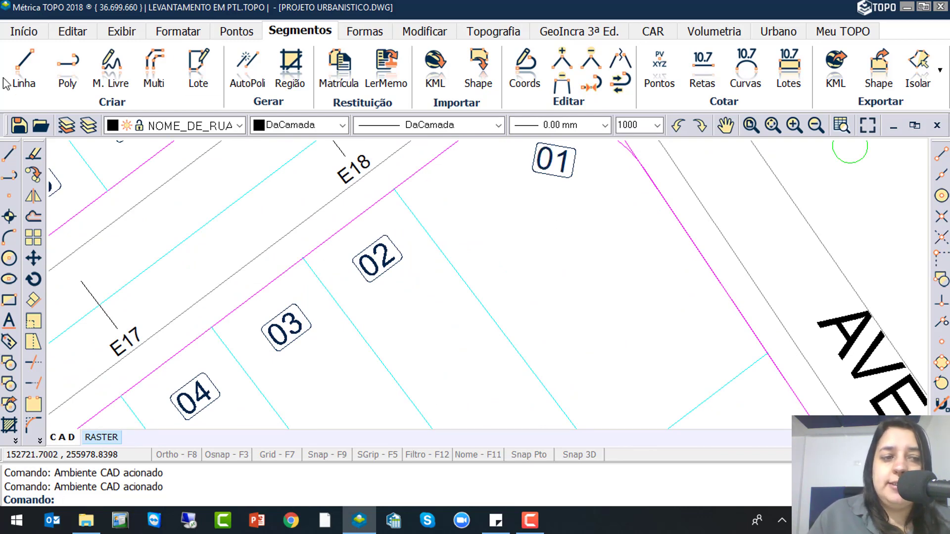
pyautogui.click(19, 127)
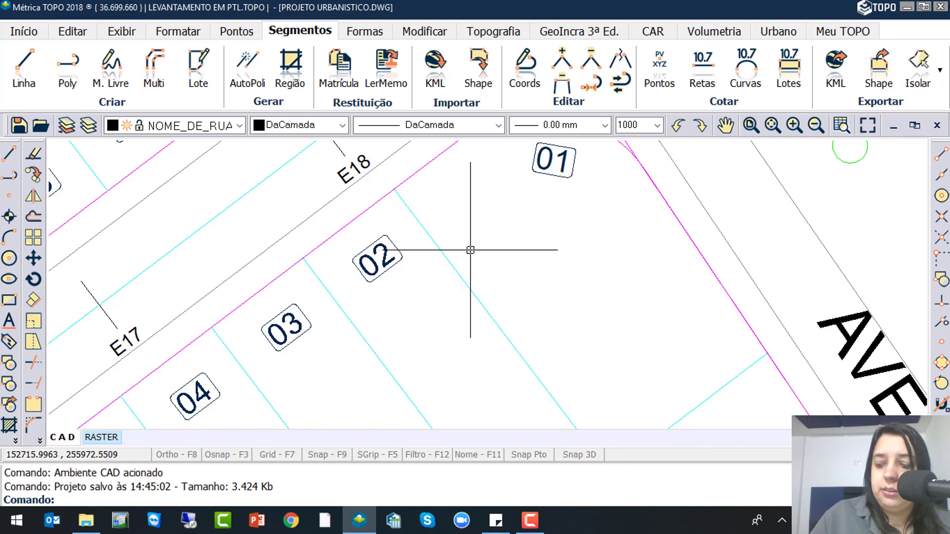
# Start an angular dimension in block B and turn on object snap with the Intersection precision mode
pyautogui.scroll(-5, 471, 252)
pyautogui.moveTo(487, 295); pyautogui.dragTo(458, 223, button='middle')
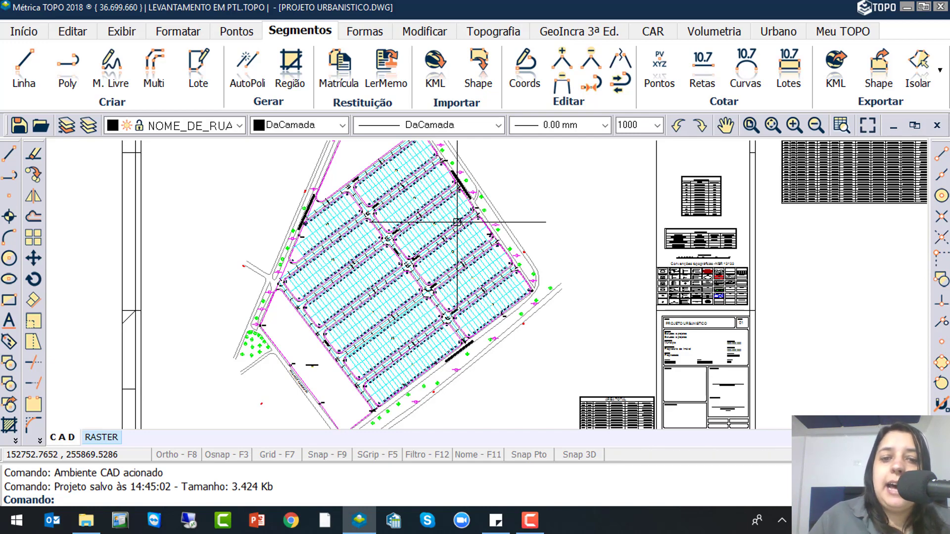
pyautogui.scroll(5, 458, 223)
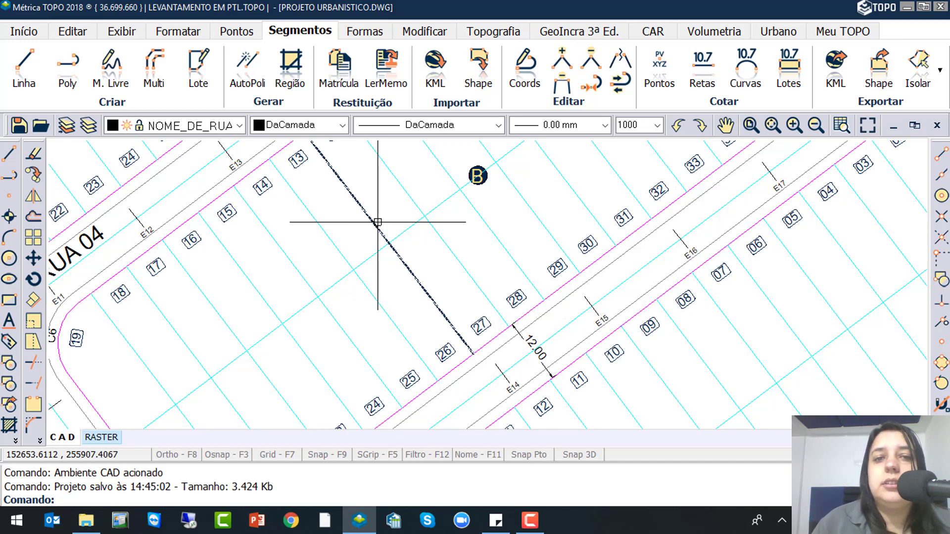
pyautogui.click(365, 34)
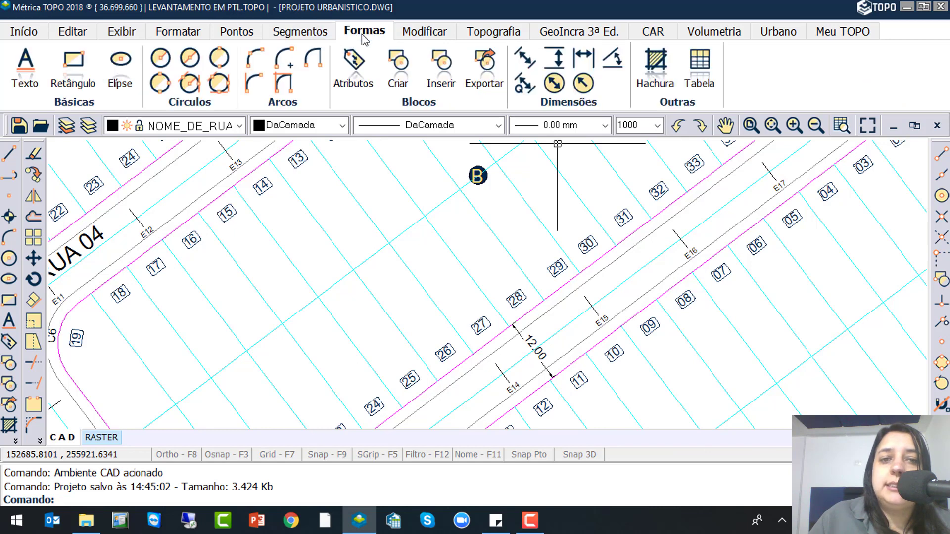
pyautogui.click(614, 59)
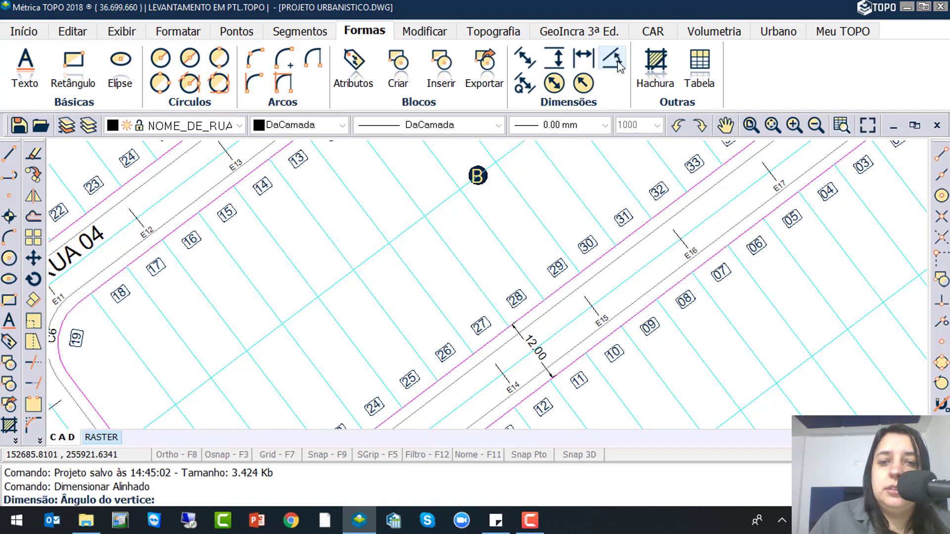
pyautogui.moveTo(409, 216)
pyautogui.mouseDown(button='middle')
pyautogui.moveTo(430, 269)
pyautogui.moveTo(429, 299)
pyautogui.moveTo(462, 304)
pyautogui.moveTo(416, 345)
pyautogui.mouseUp(button='middle')
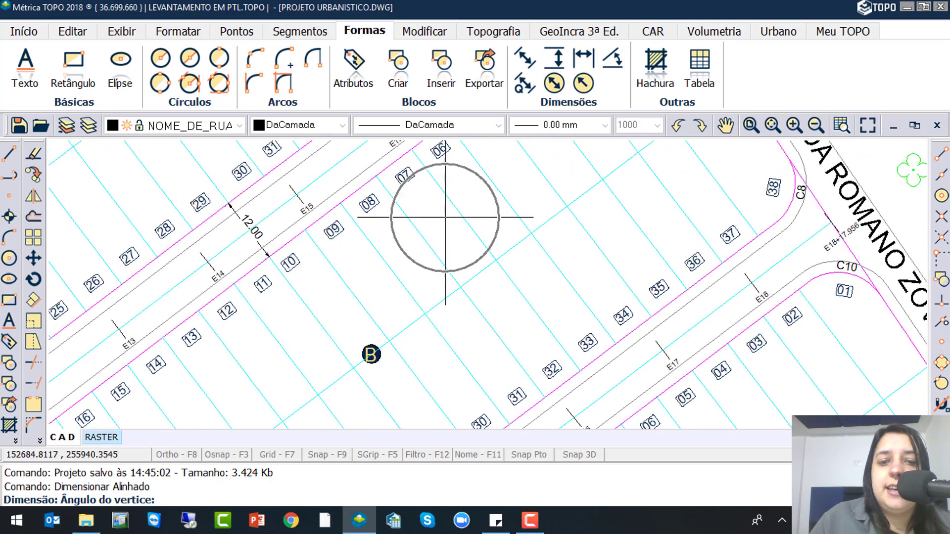
pyautogui.press('ctrl')
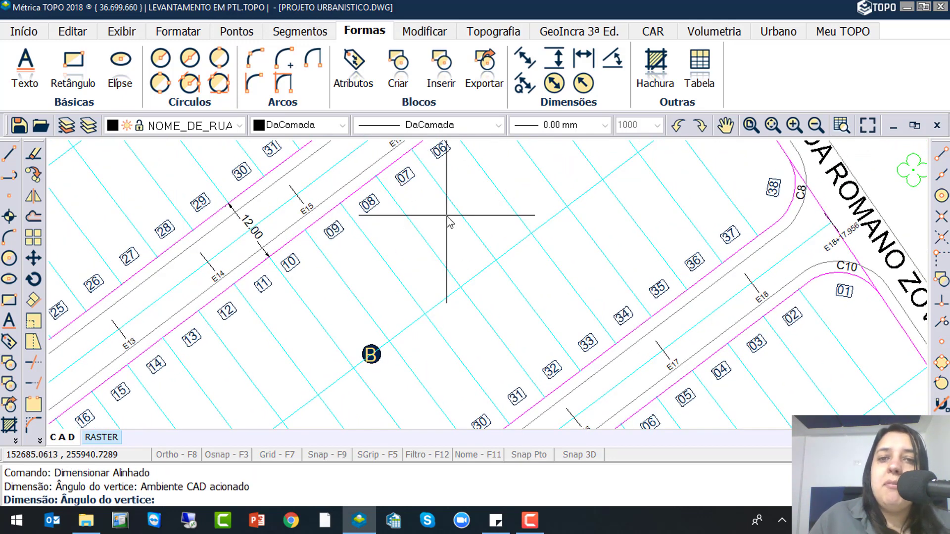
pyautogui.press('ctrl')
pyautogui.click(231, 457)
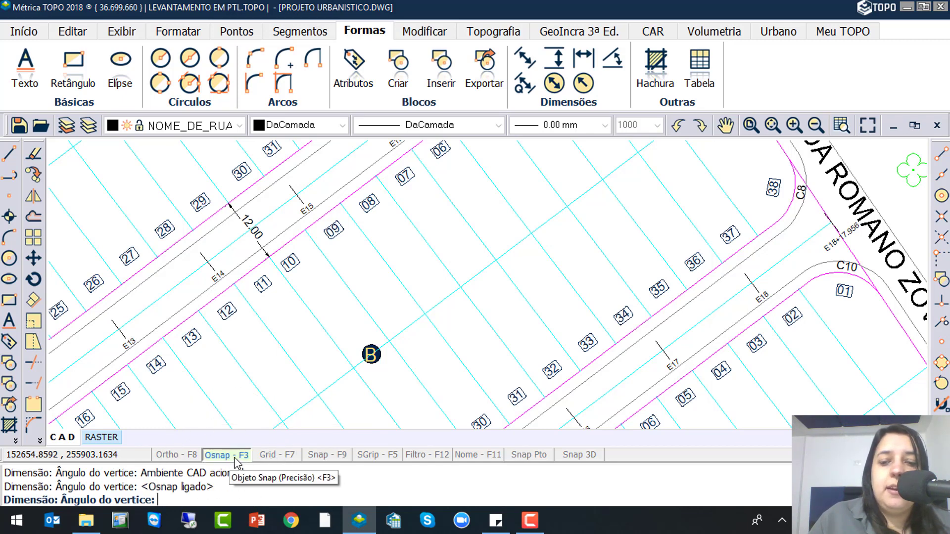
pyautogui.click(941, 217)
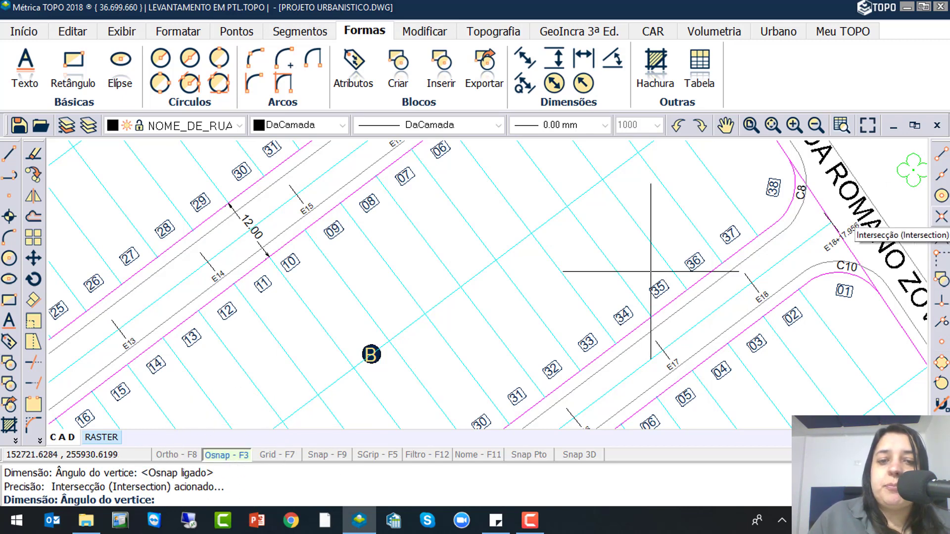
# Dimension the rear corner angle of lot 07 in block B, between its side line and the block's central line
pyautogui.click(495, 260)
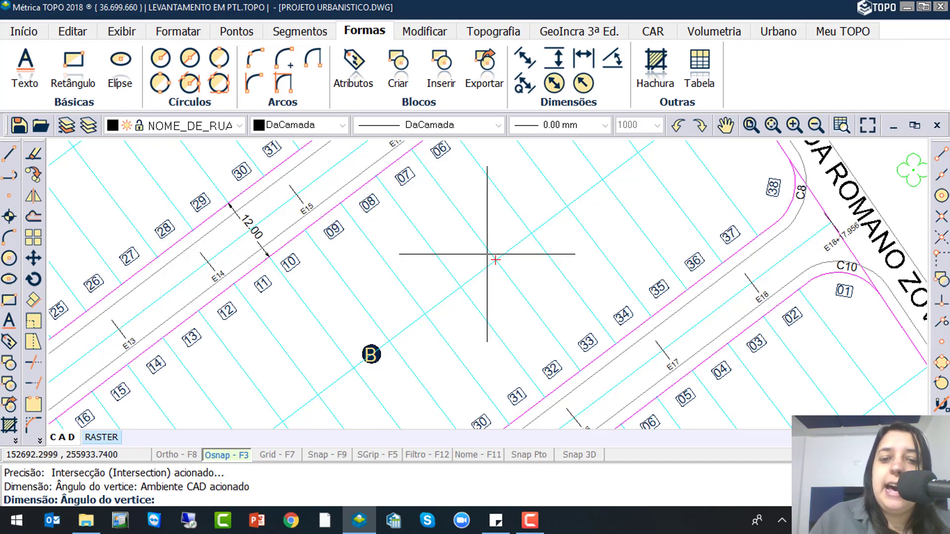
pyautogui.click(495, 259)
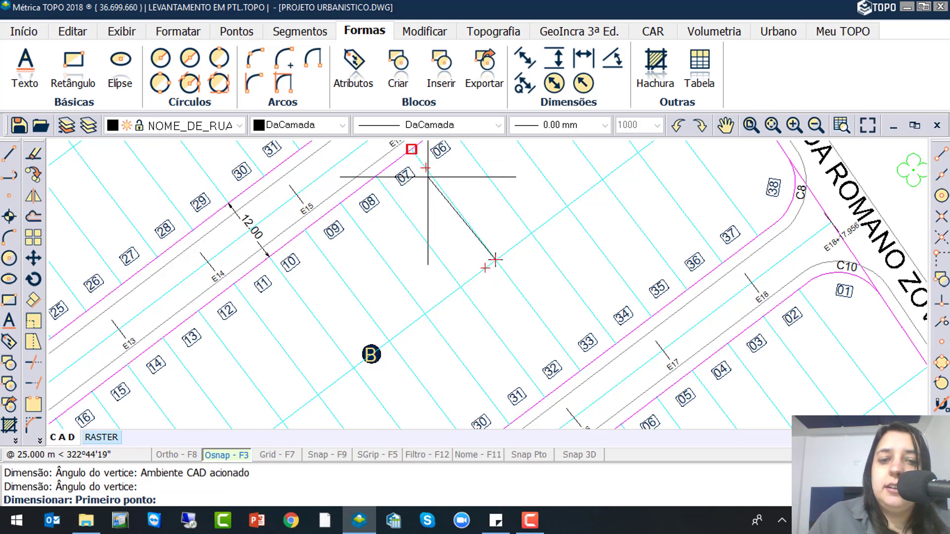
pyautogui.click(414, 154)
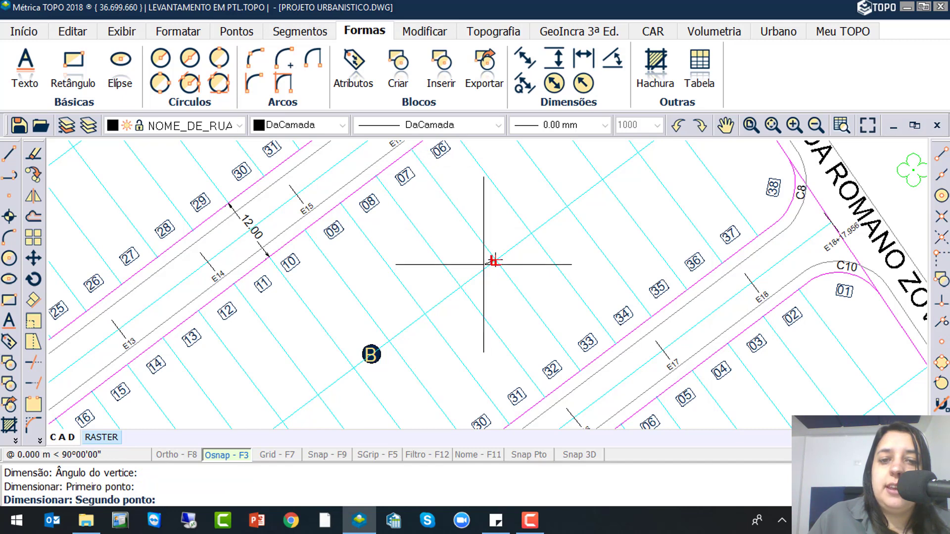
pyautogui.click(461, 287)
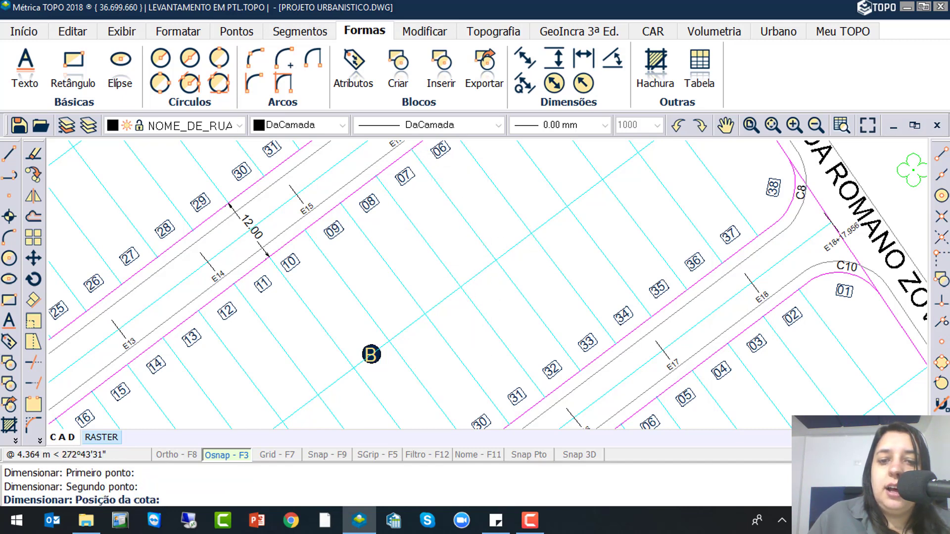
pyautogui.scroll(5, 465, 262)
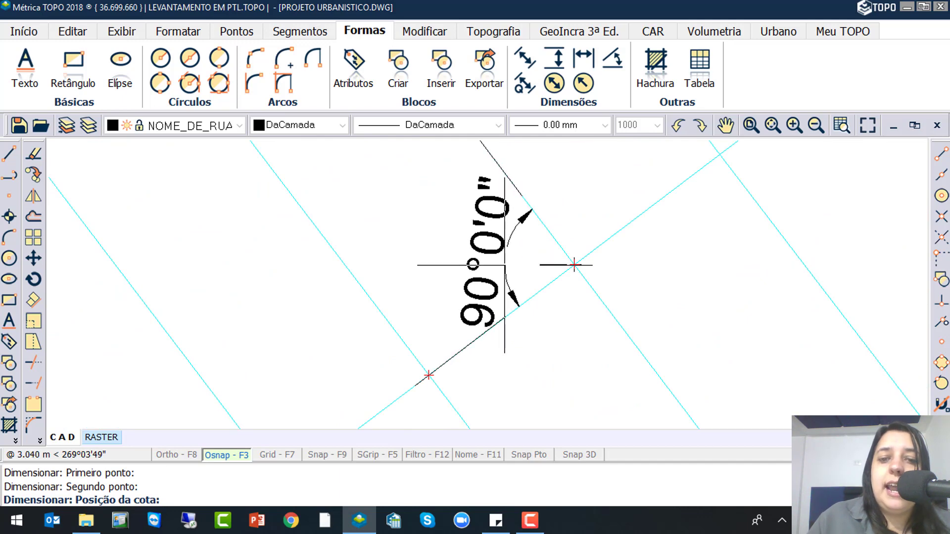
pyautogui.click(504, 263)
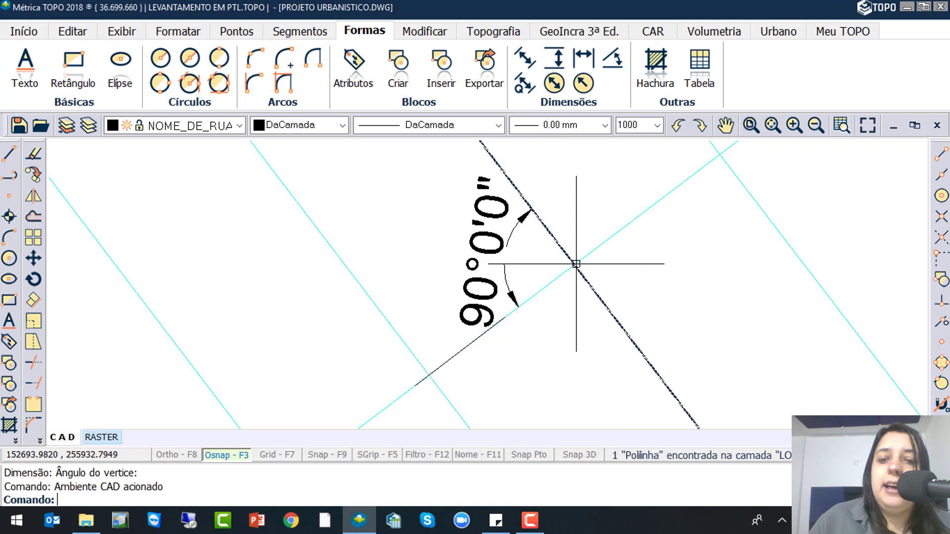
# Erase the angular dimension at the rear corner of lot 07 in block B
pyautogui.press('ctrl')
pyautogui.press('ctrl')
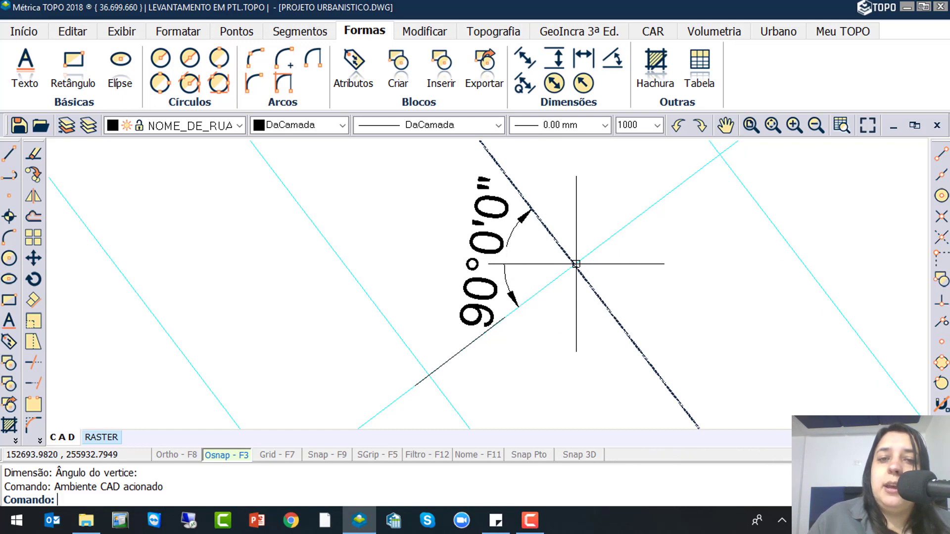
pyautogui.press('ctrl')
pyautogui.press('Escape')
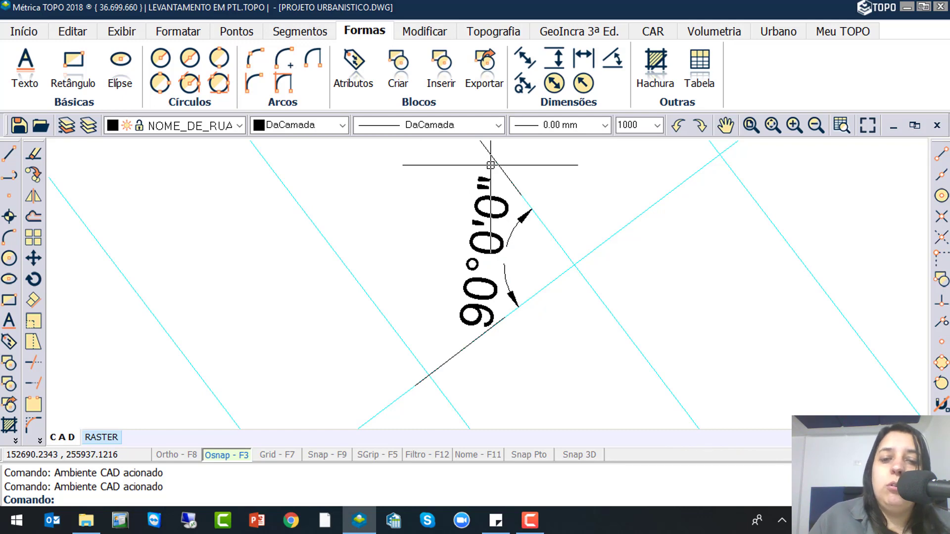
pyautogui.scroll(-5, 491, 164)
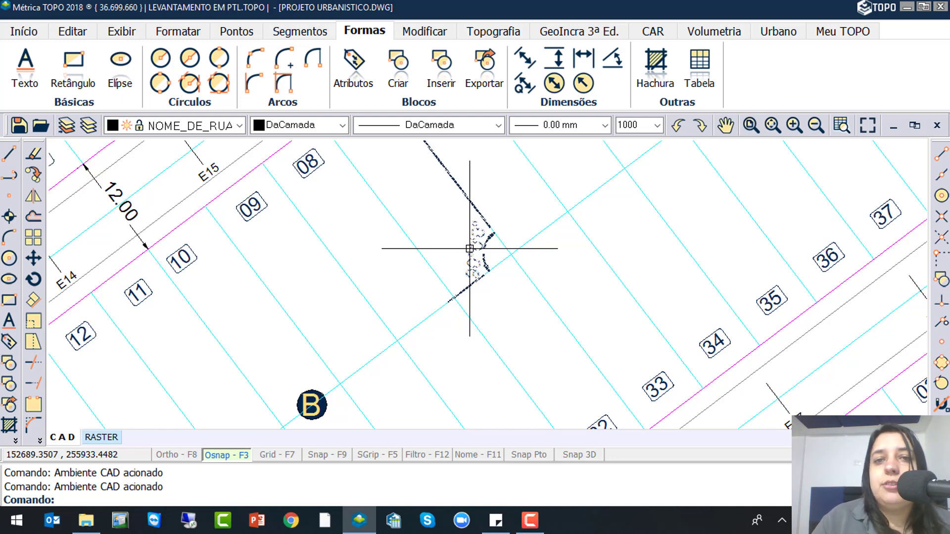
pyautogui.click(452, 248)
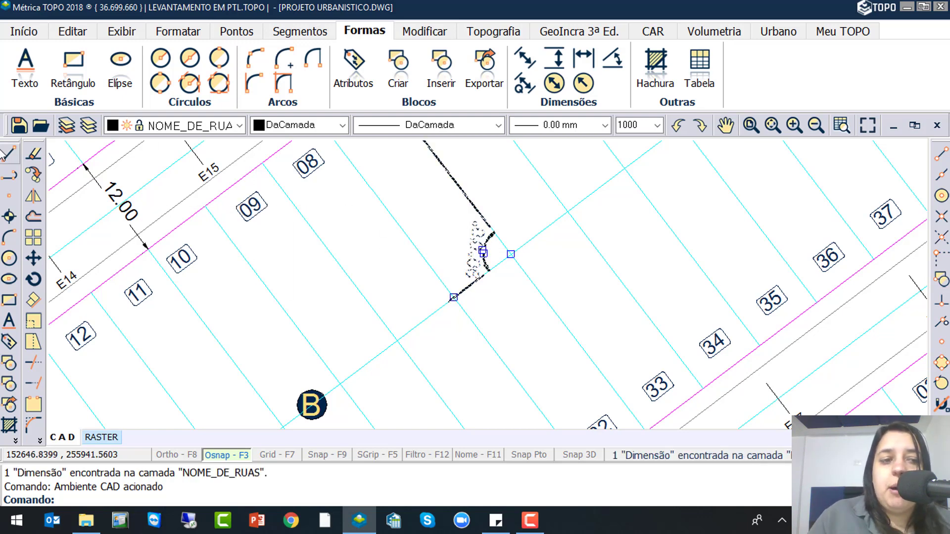
pyautogui.click(33, 153)
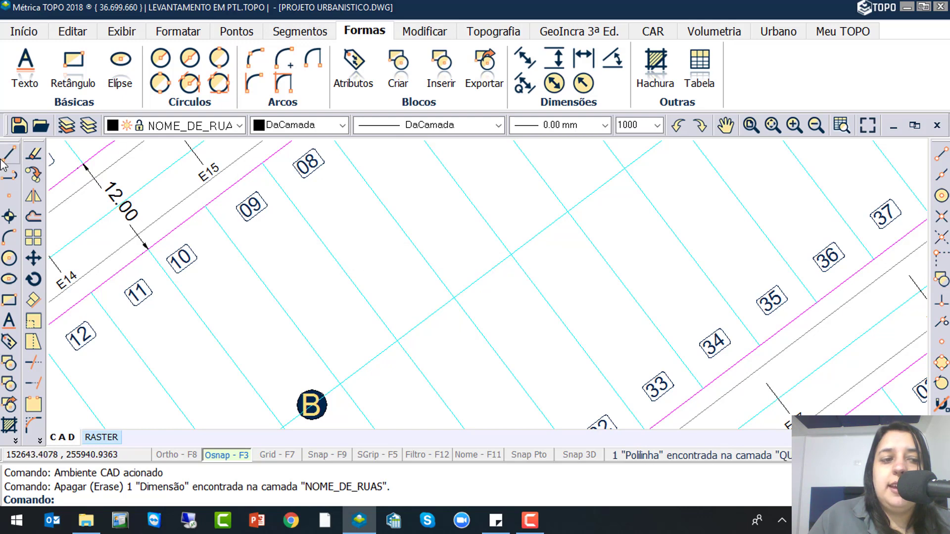
# Save the project and open the layer manager
pyautogui.click(19, 128)
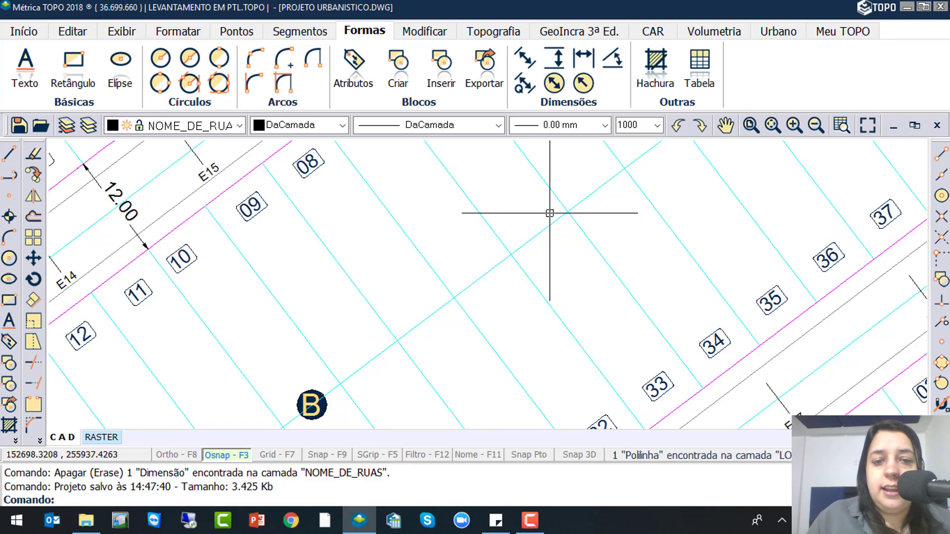
pyautogui.scroll(-3, 495, 208)
pyautogui.moveTo(354, 200)
pyautogui.mouseDown(button='middle')
pyautogui.moveTo(446, 277)
pyautogui.moveTo(488, 159)
pyautogui.moveTo(430, 254)
pyautogui.moveTo(393, 348)
pyautogui.mouseUp(button='middle')
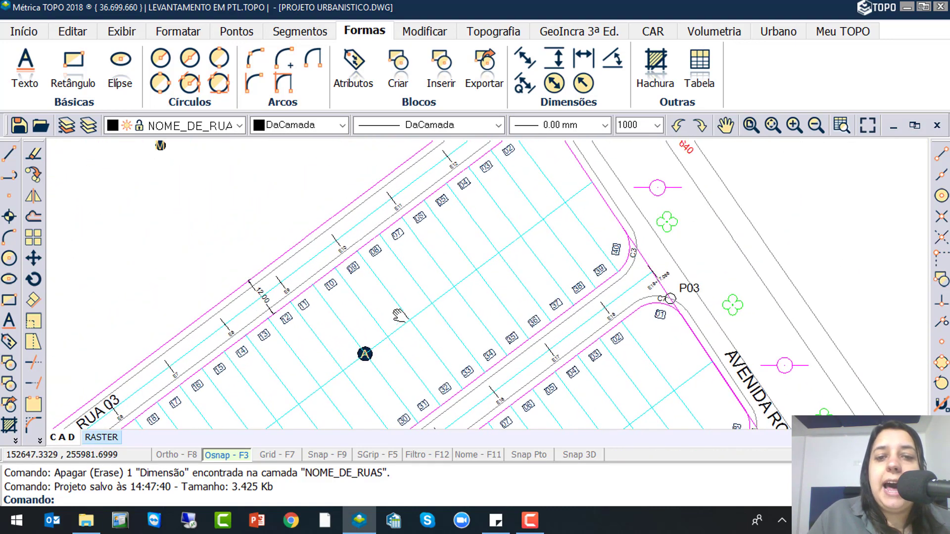
pyautogui.click(178, 31)
pyautogui.click(23, 66)
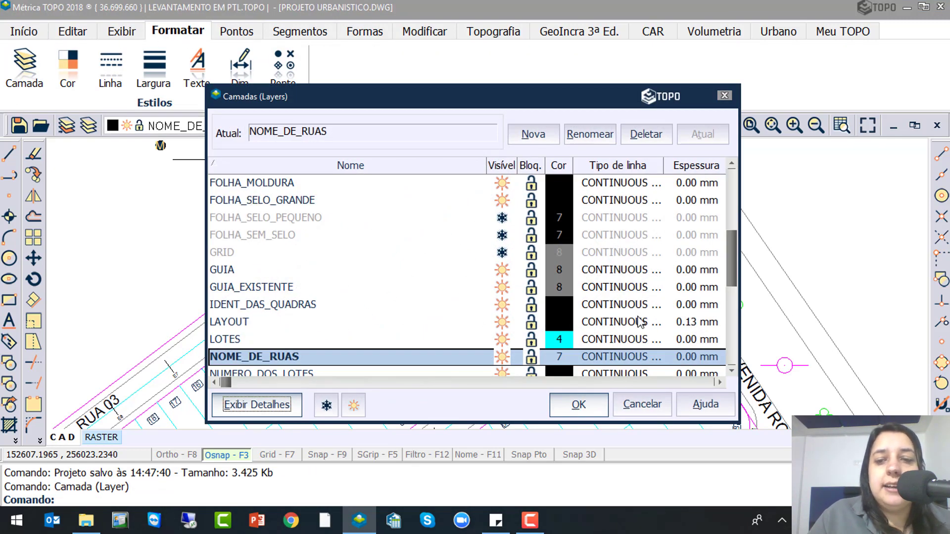
# Make the AREA_DOS_LOTES, COTAS_DOS_LOTES and REGIAO_POLILINHAS layers visible and apply the layer changes
pyautogui.moveTo(733, 262); pyautogui.dragTo(735, 189)
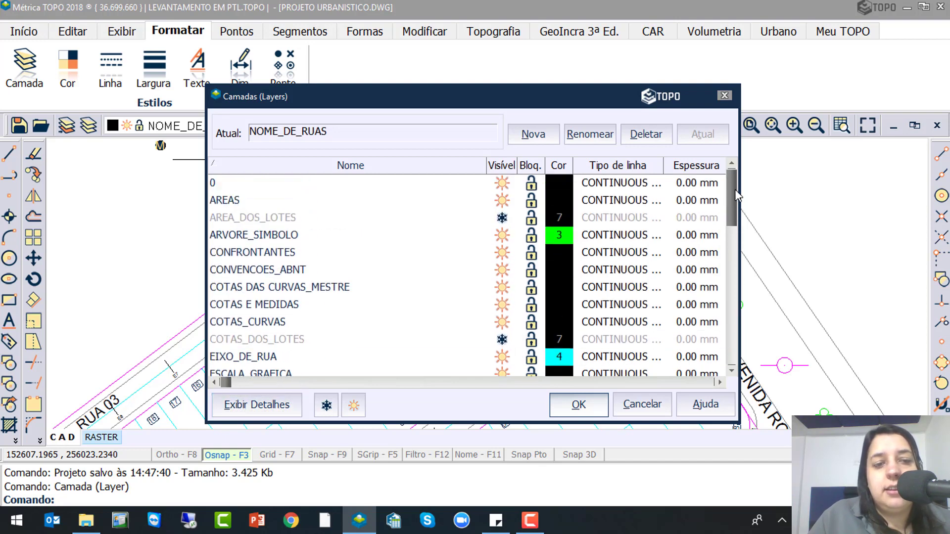
pyautogui.click(501, 218)
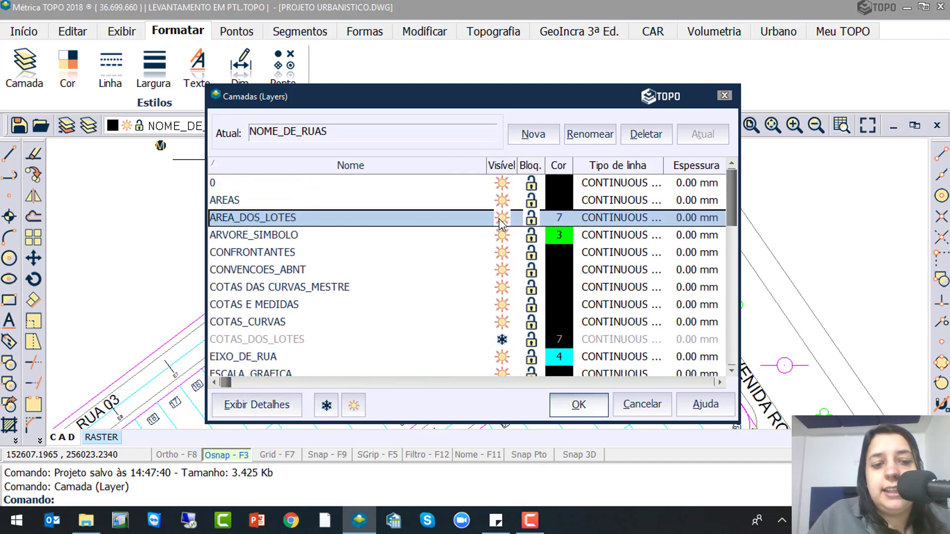
pyautogui.click(502, 340)
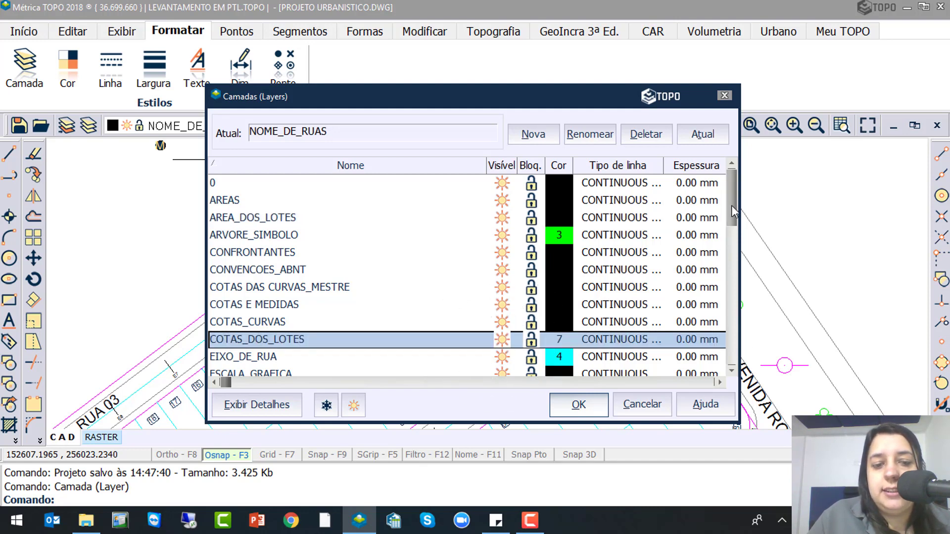
pyautogui.moveTo(731, 211); pyautogui.dragTo(733, 346)
pyautogui.click(337, 238)
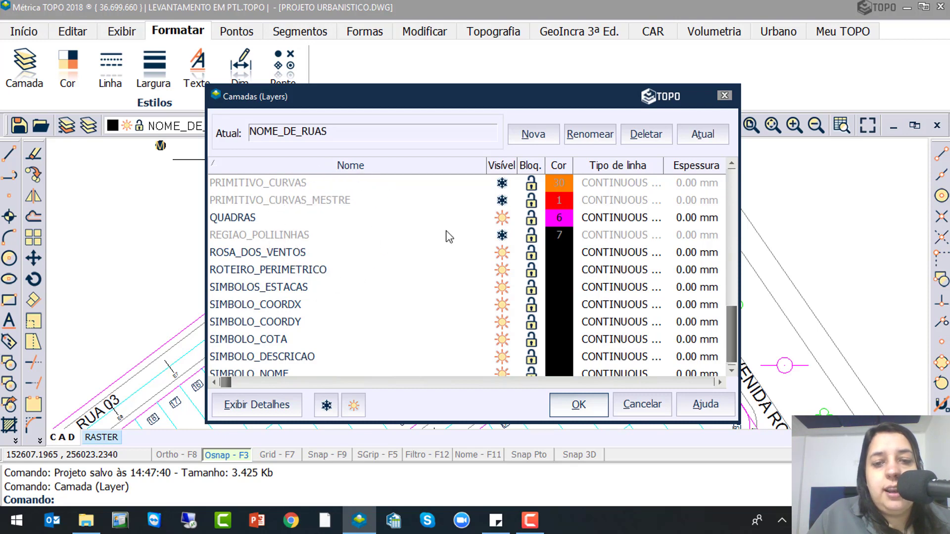
pyautogui.click(502, 238)
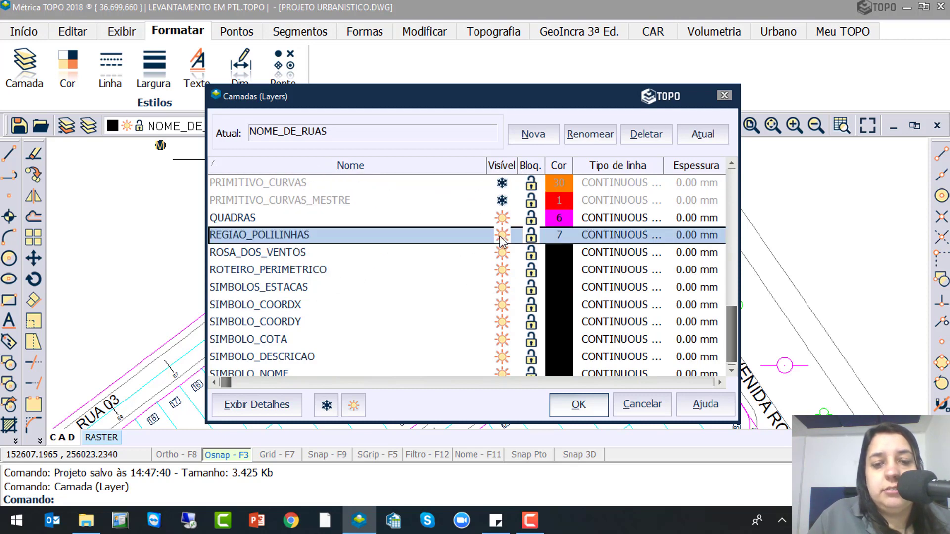
pyautogui.moveTo(735, 316); pyautogui.dragTo(731, 340)
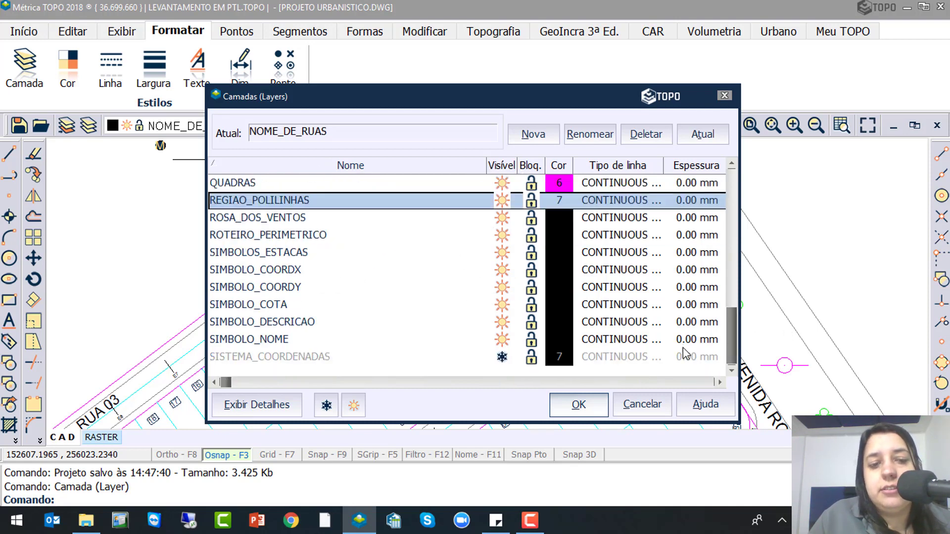
pyautogui.click(589, 413)
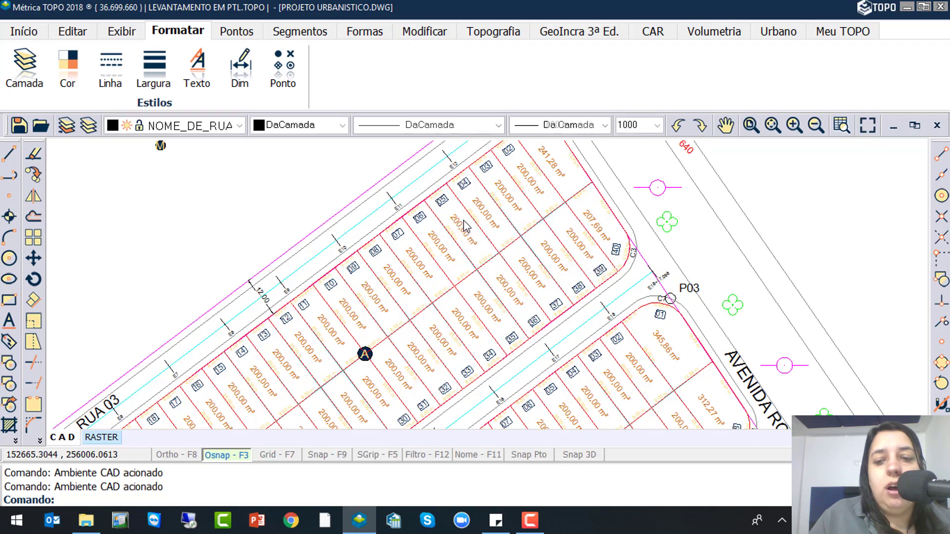
# Examine the lot numbers, areas and side dimensions around lots 14 to 17 of block B
pyautogui.scroll(-5, 465, 220)
pyautogui.scroll(6, 404, 287)
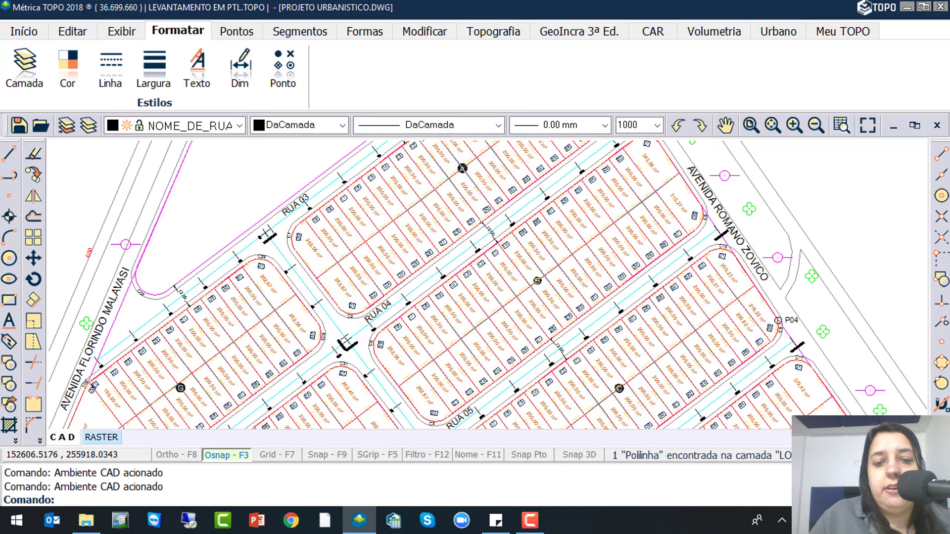
pyautogui.scroll(4, 479, 245)
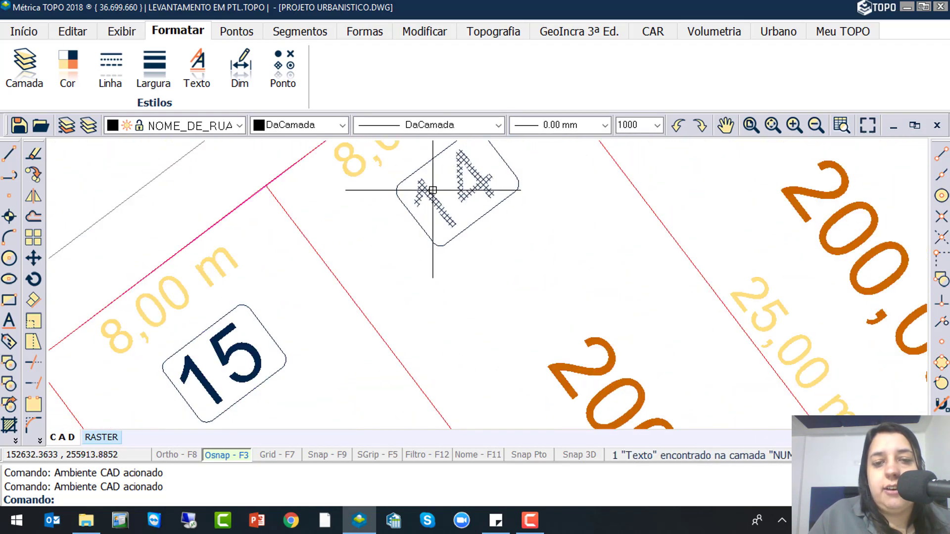
pyautogui.scroll(-3, 402, 254)
pyautogui.moveTo(444, 351); pyautogui.dragTo(388, 276, button='middle')
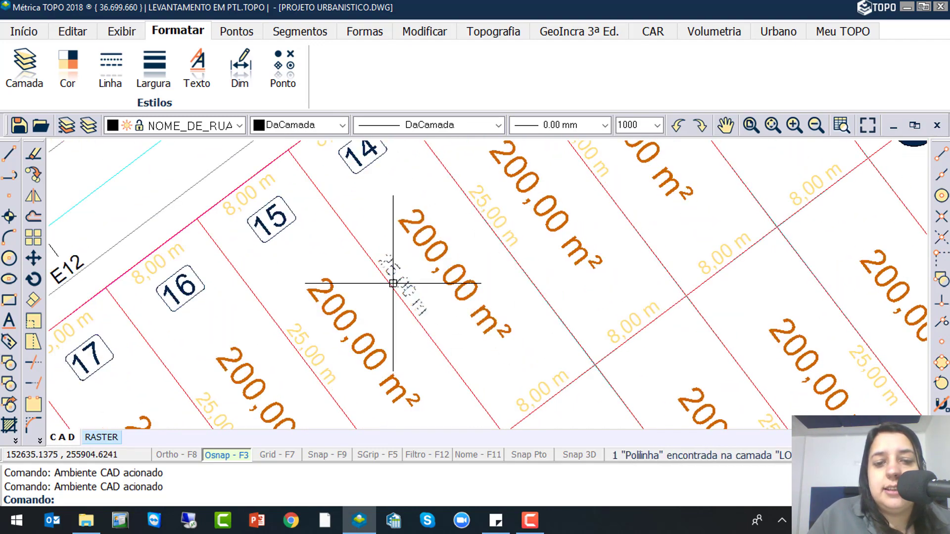
pyautogui.scroll(3, 393, 275)
pyautogui.scroll(-4, 388, 229)
pyautogui.scroll(3, 388, 229)
pyautogui.scroll(2, 371, 200)
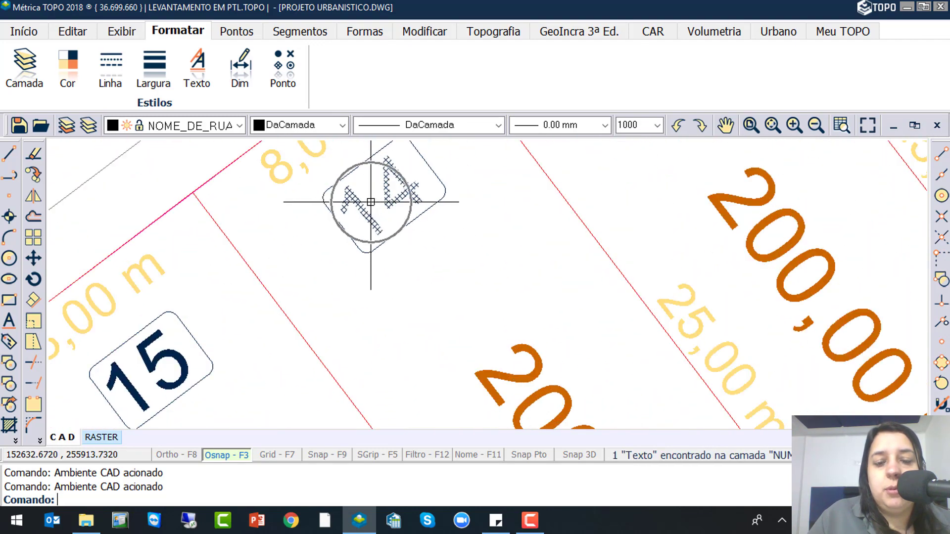
pyautogui.scroll(-7, 371, 199)
pyautogui.scroll(4, 403, 237)
pyautogui.moveTo(401, 229)
pyautogui.mouseDown(button='middle')
pyautogui.moveTo(432, 258)
pyautogui.moveTo(416, 303)
pyautogui.moveTo(416, 376)
pyautogui.mouseUp(button='middle')
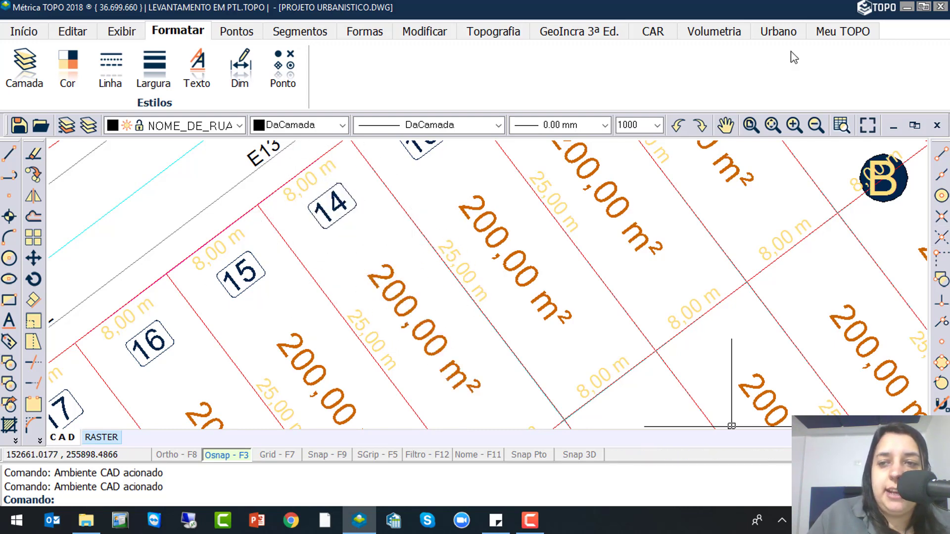
# Open the block and lot editor for LOTEAMENTO1 and look through the lot numbers and areas of block A
pyautogui.click(792, 35)
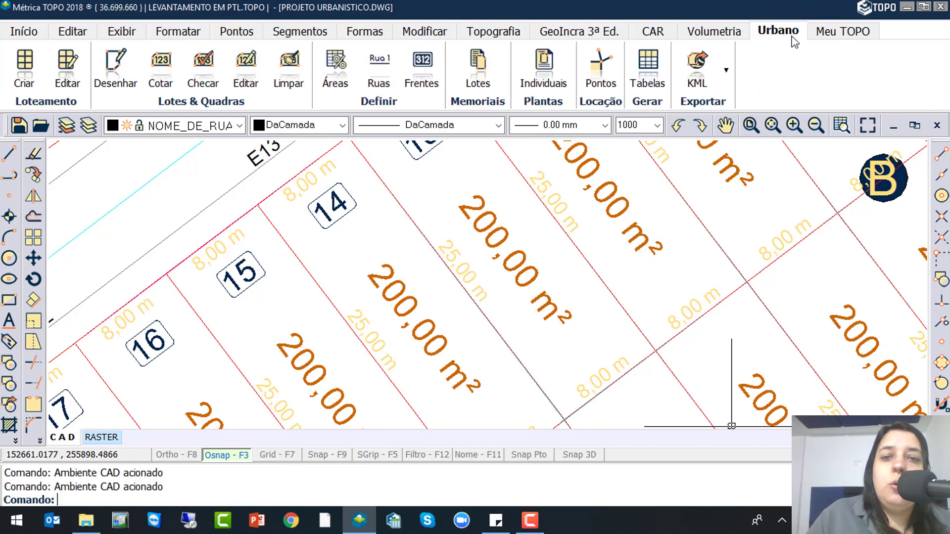
pyautogui.click(246, 84)
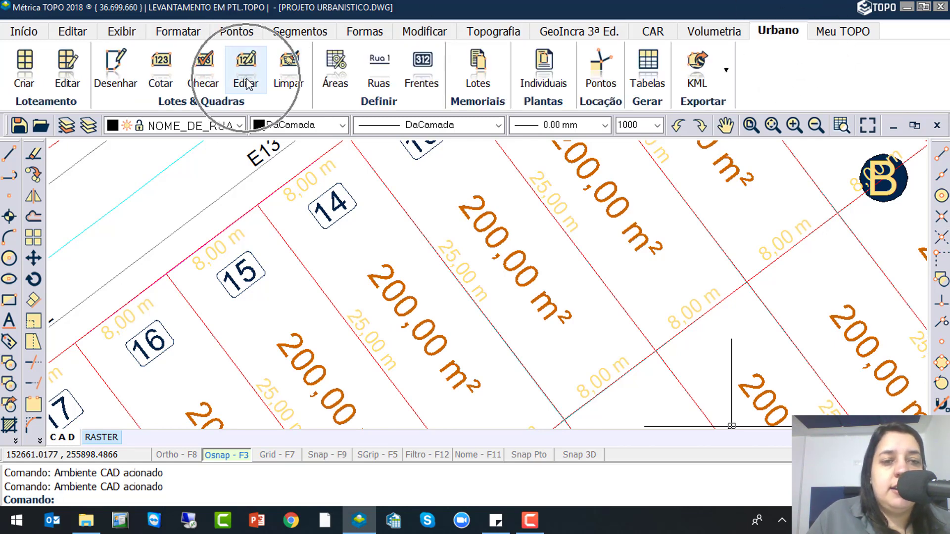
pyautogui.click(207, 79)
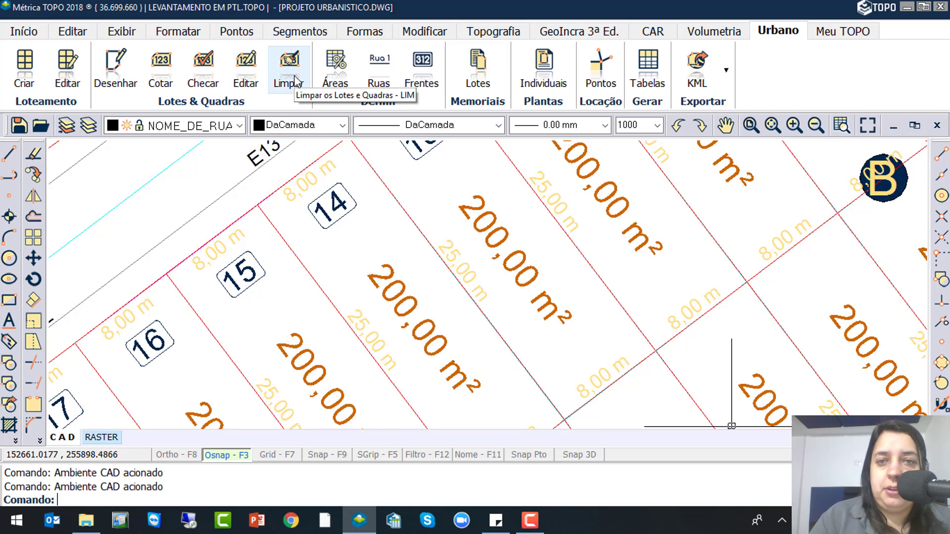
pyautogui.click(249, 76)
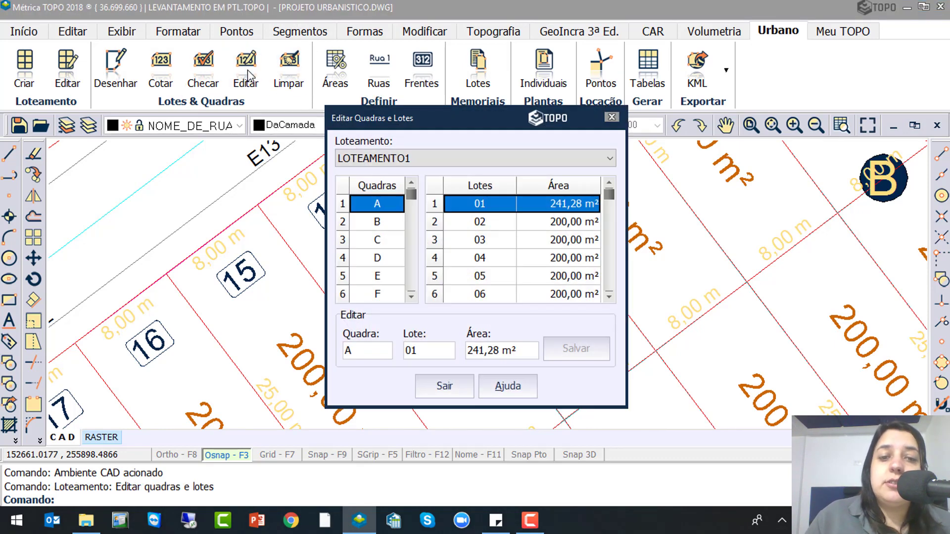
pyautogui.click(364, 350)
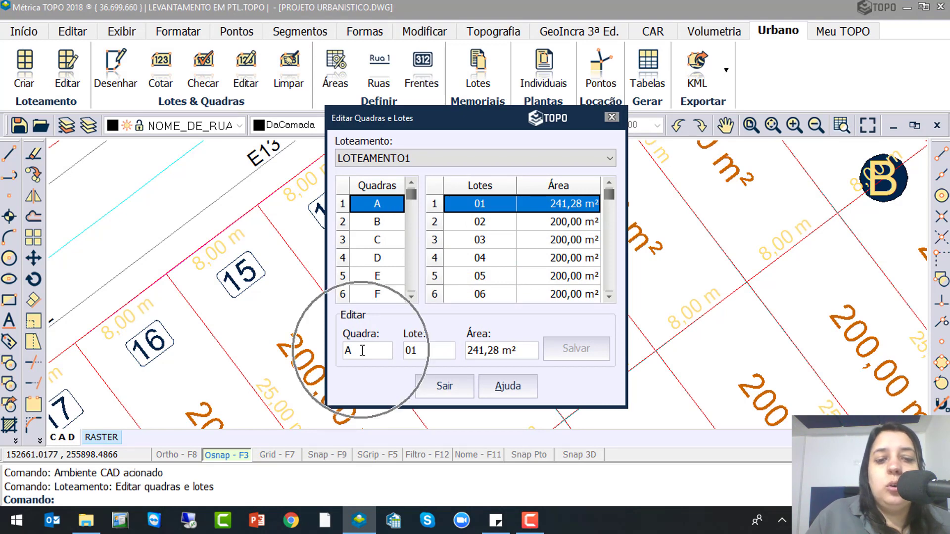
pyautogui.click(407, 348)
pyautogui.click(519, 344)
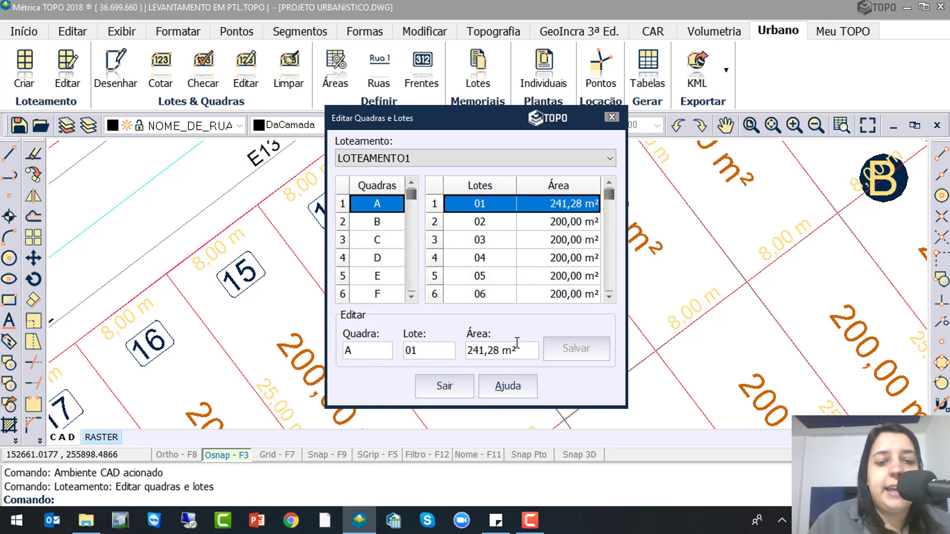
pyautogui.click(477, 227)
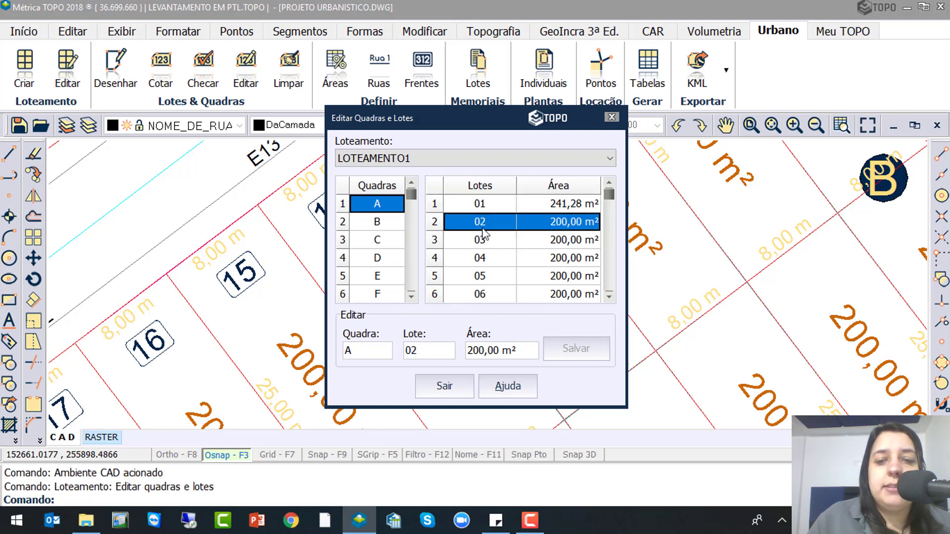
pyautogui.moveTo(608, 194); pyautogui.dragTo(609, 239)
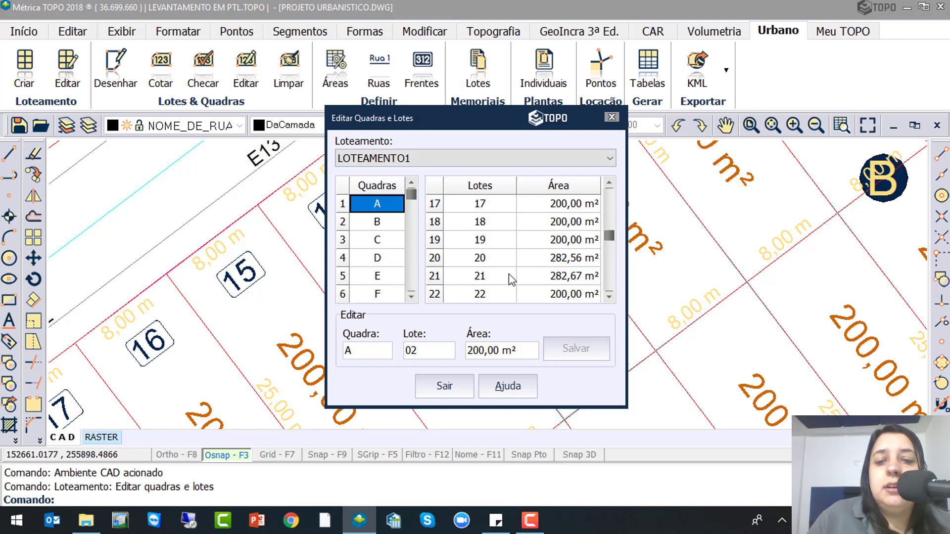
pyautogui.press('ctrl')
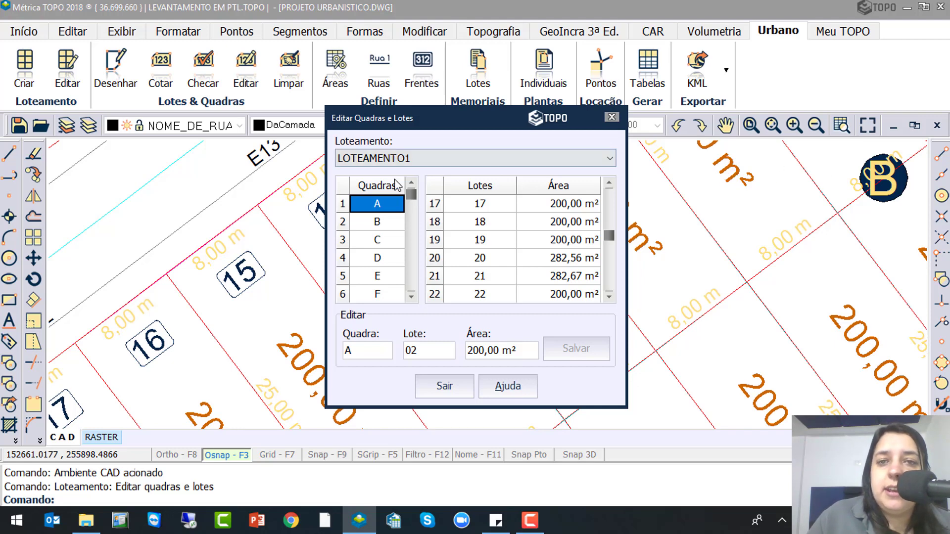
pyautogui.press('ctrl')
pyautogui.press('ctrl')
pyautogui.press('ctrl')
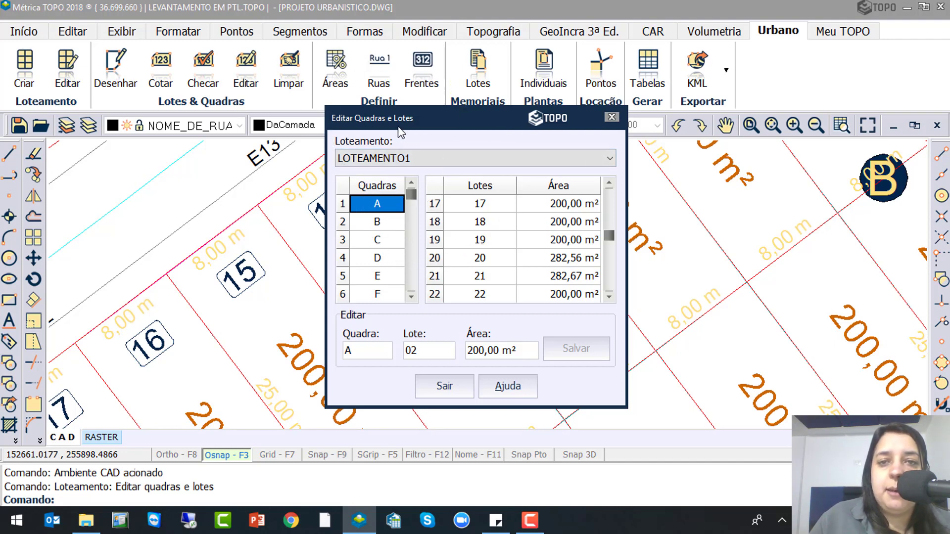
pyautogui.press('ctrl')
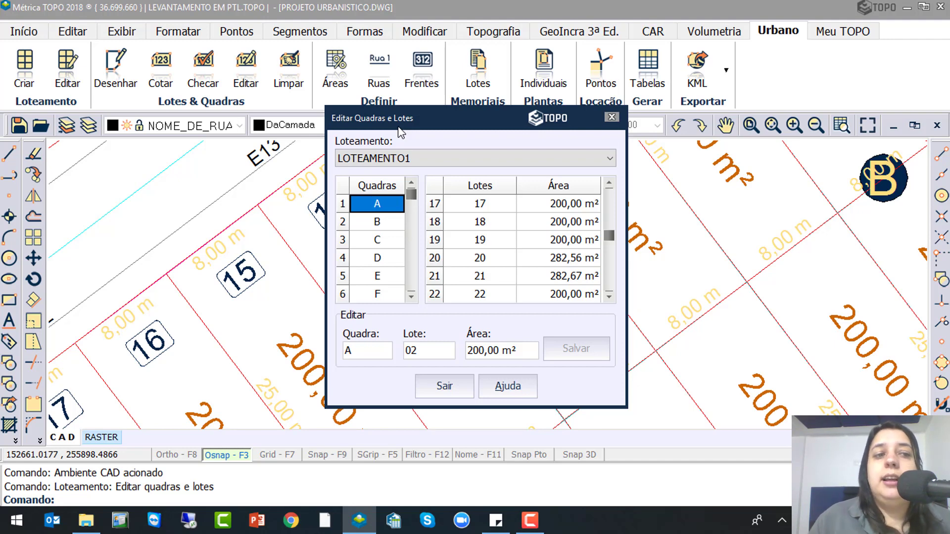
pyautogui.press('ctrl')
pyautogui.press('ctrl')
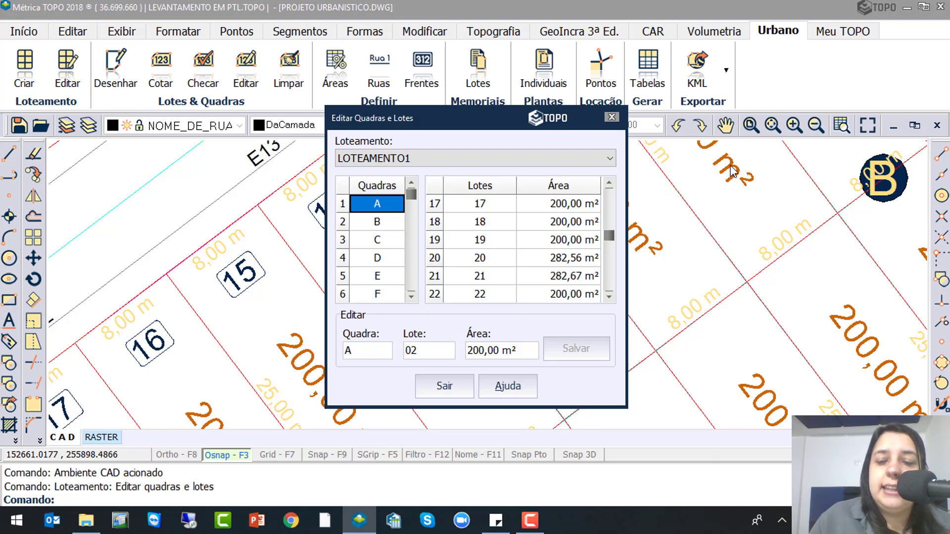
pyautogui.press('ctrl')
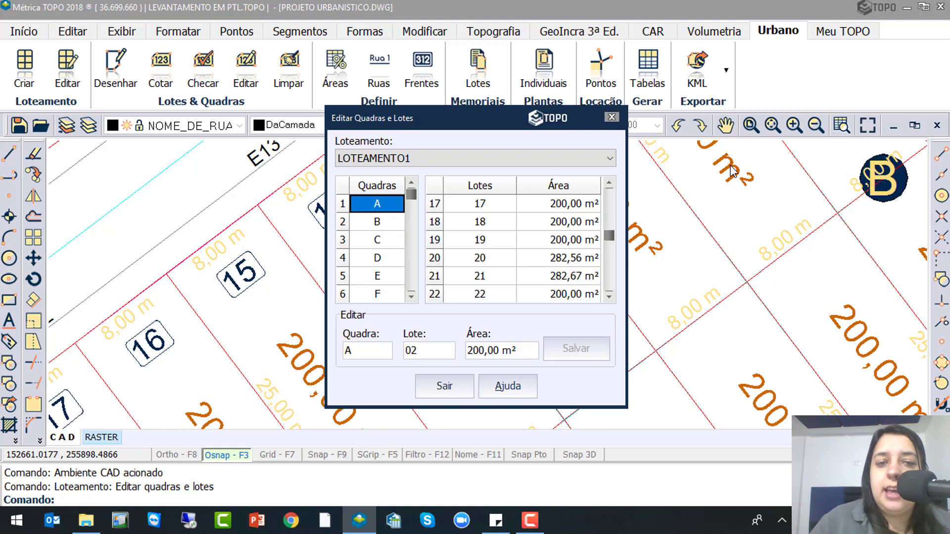
# Set the area of lot 01 in block B to 345,85 m² and save the edit
pyautogui.click(391, 225)
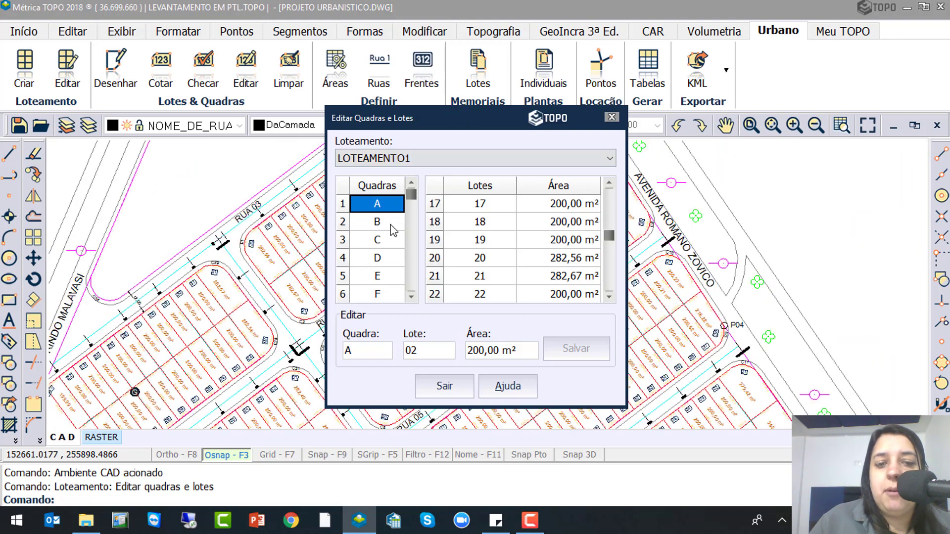
pyautogui.click(391, 227)
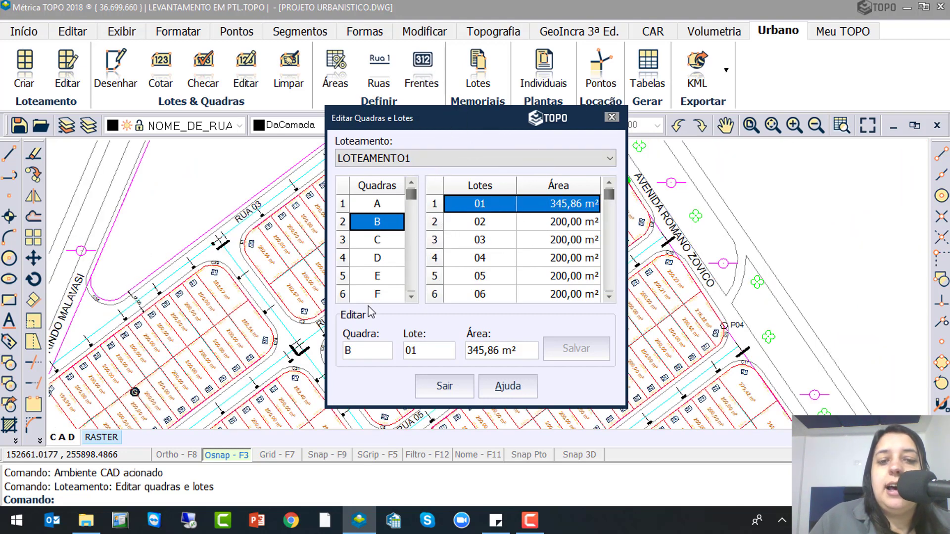
pyautogui.press('ctrl')
pyautogui.press('ctrl')
pyautogui.press('ctrl')
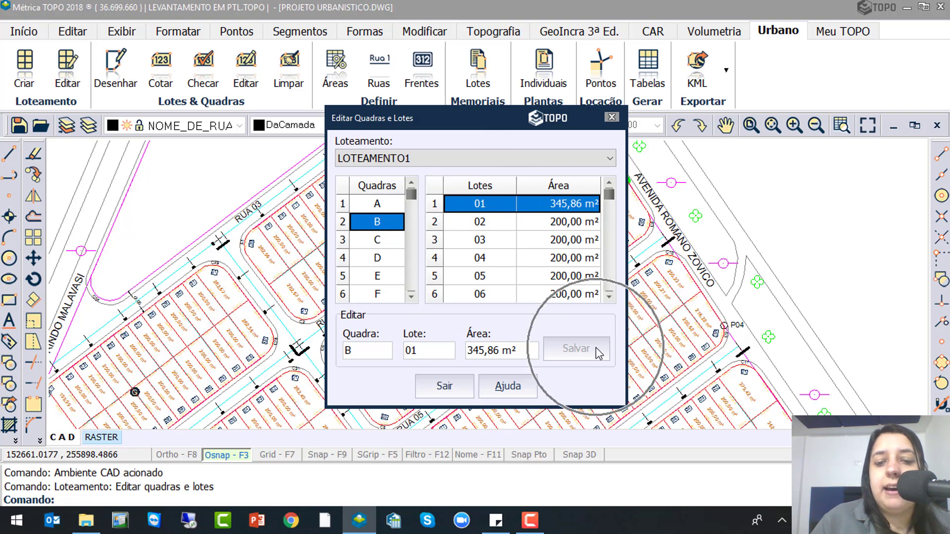
pyautogui.click(496, 351)
pyautogui.press('BackSpace')
pyautogui.write('5')
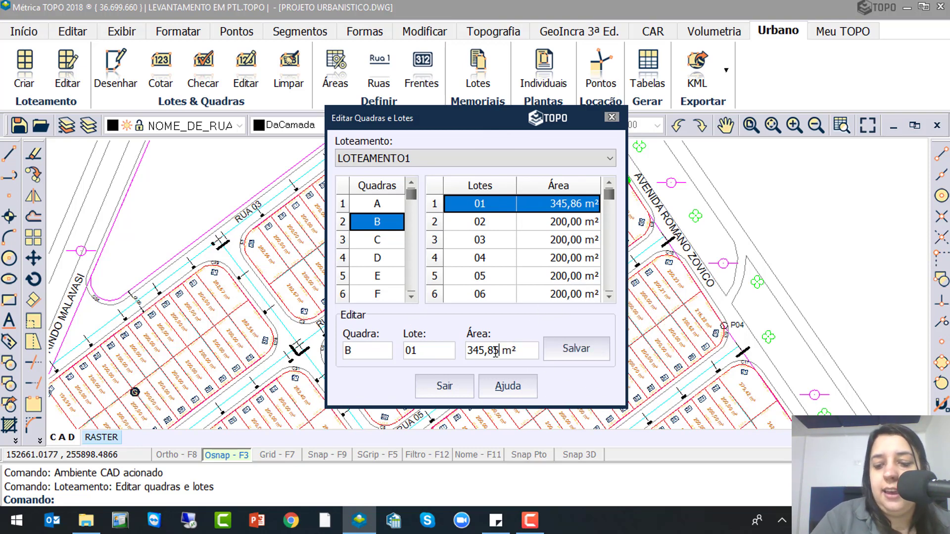
pyautogui.press('ctrl')
pyautogui.press('ctrl')
pyautogui.press('ctrl')
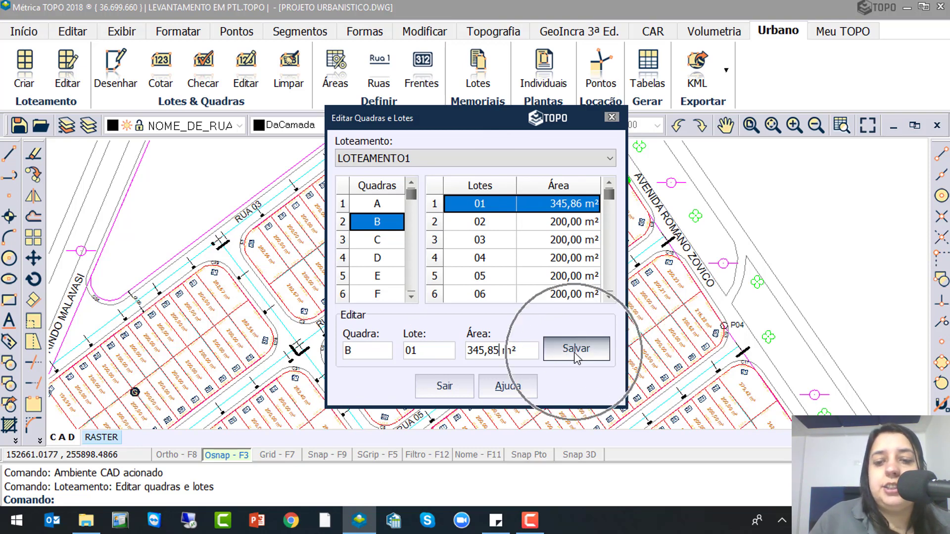
pyautogui.press('ctrl')
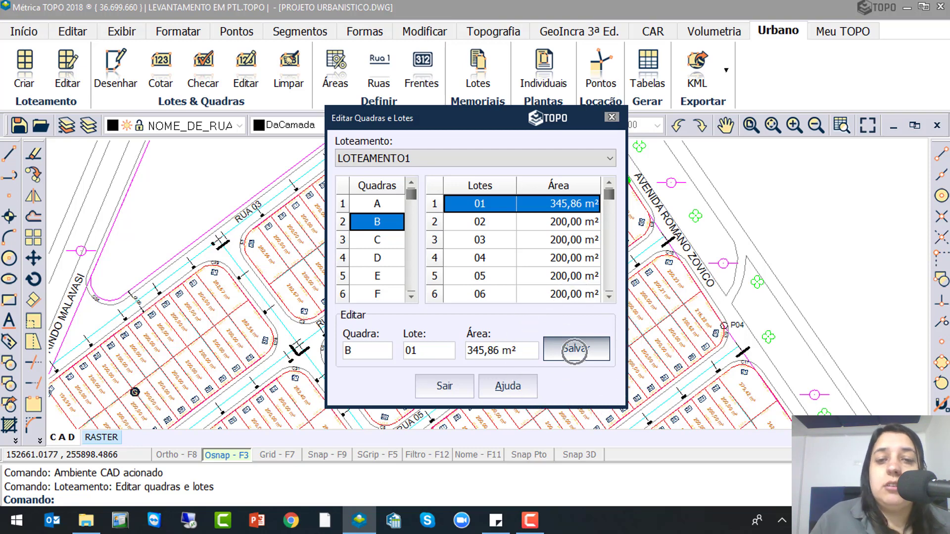
# Set the area of lot 01 in block B back to 345,86 m² and close the lot editor
pyautogui.press('BackSpace')
pyautogui.write('6')
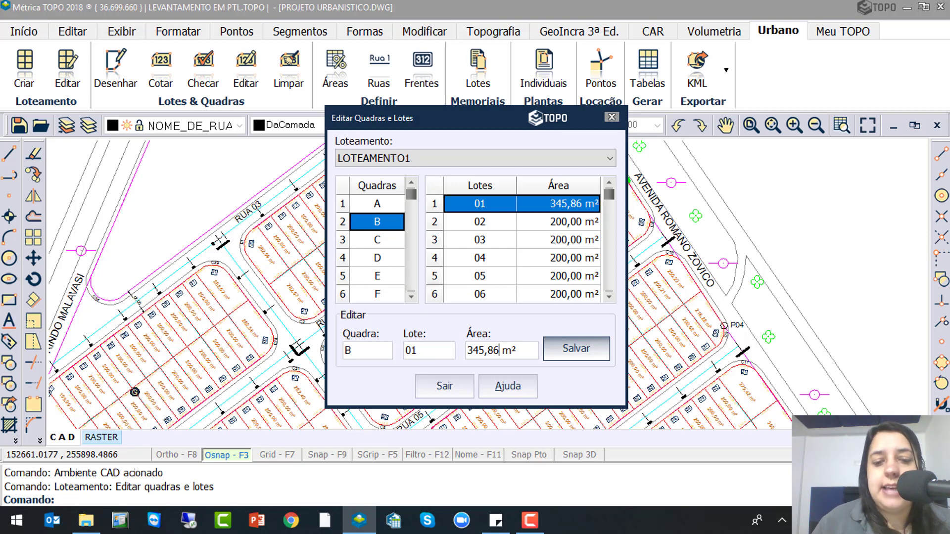
pyautogui.click(443, 386)
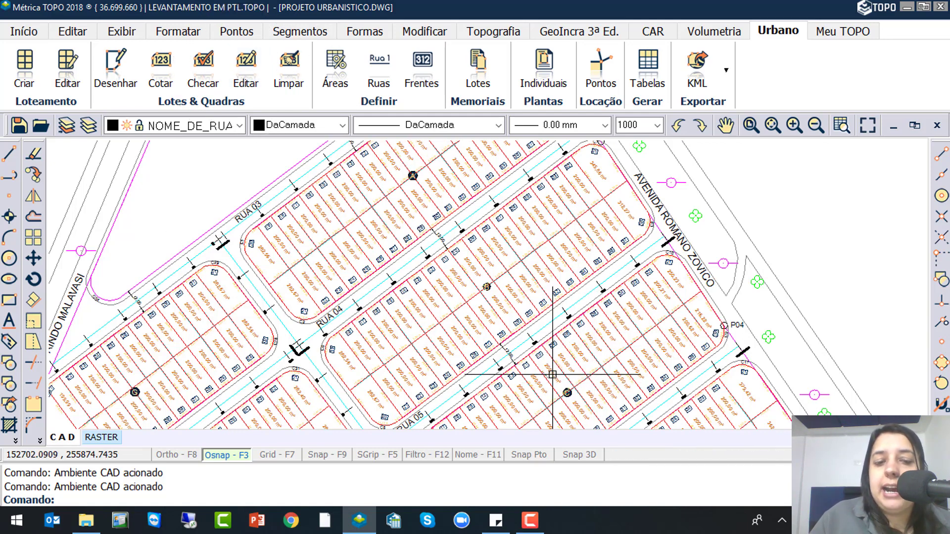
# Move the number label of lot 20 in block G away from label 21, placing it beside the lot's own area text
pyautogui.moveTo(583, 356); pyautogui.dragTo(724, 278, button='middle')
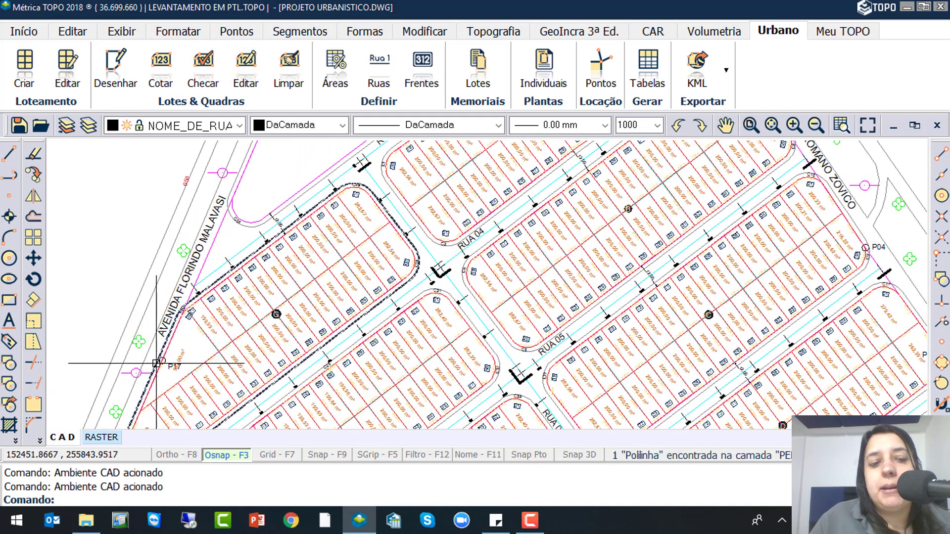
pyautogui.scroll(6, 198, 292)
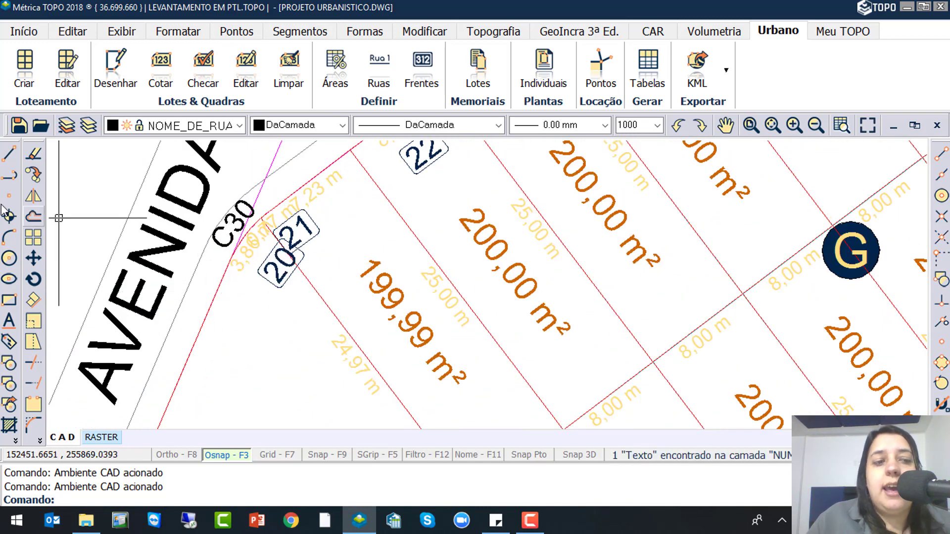
pyautogui.press('ctrl')
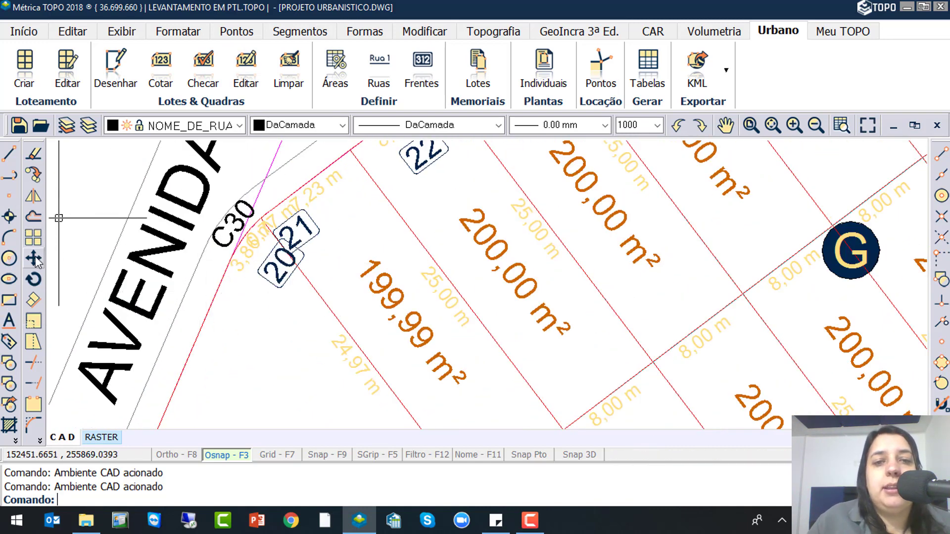
pyautogui.click(441, 35)
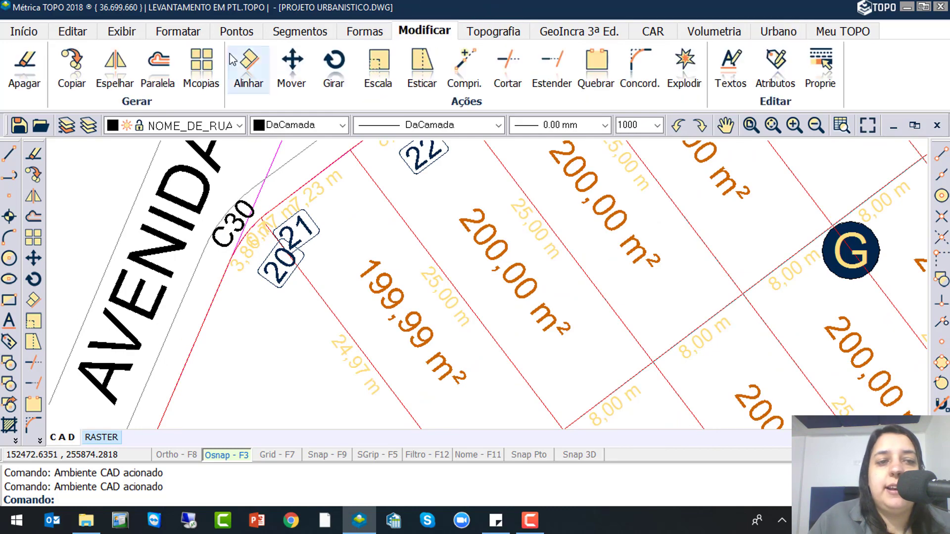
pyautogui.click(303, 79)
pyautogui.click(284, 269)
pyautogui.press('Return')
pyautogui.click(284, 272)
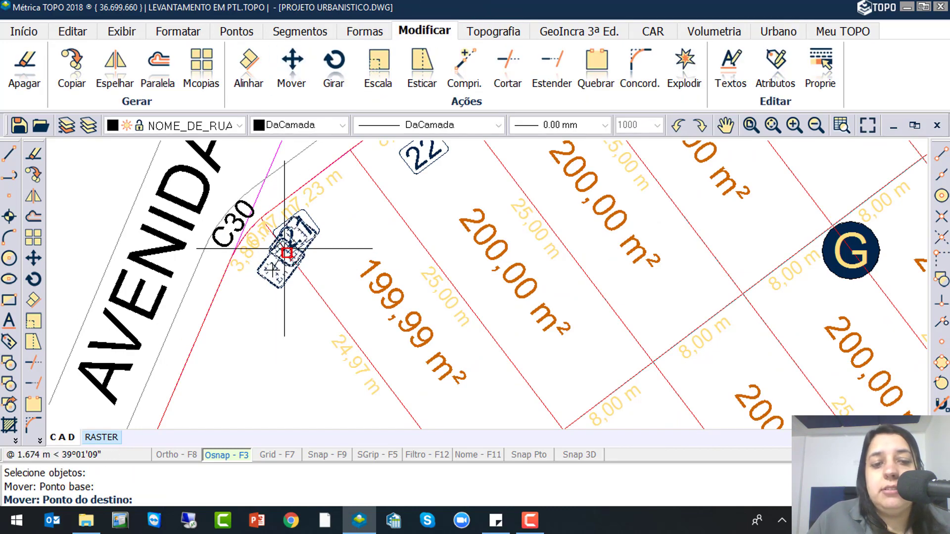
pyautogui.scroll(-3, 284, 271)
pyautogui.scroll(5, 254, 328)
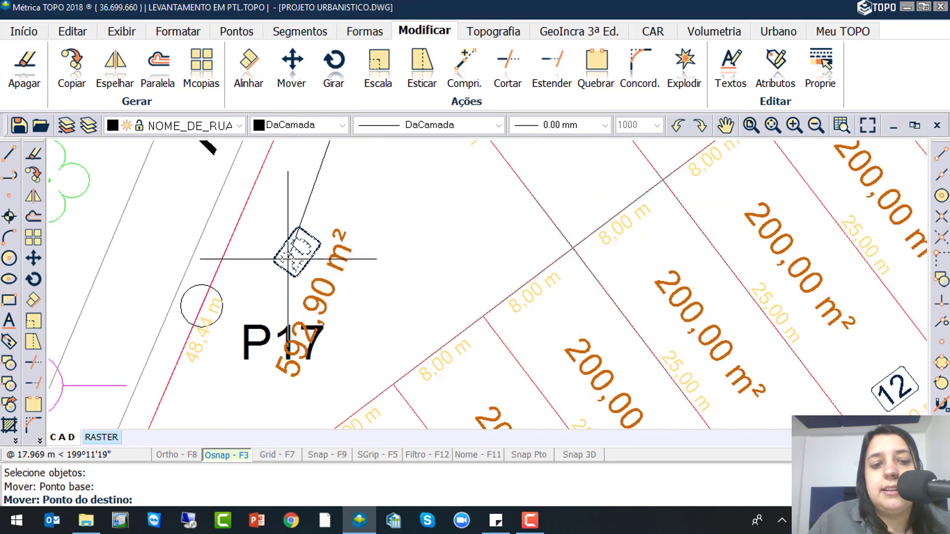
pyautogui.click(288, 268)
pyautogui.press('Return')
pyautogui.press('Escape')
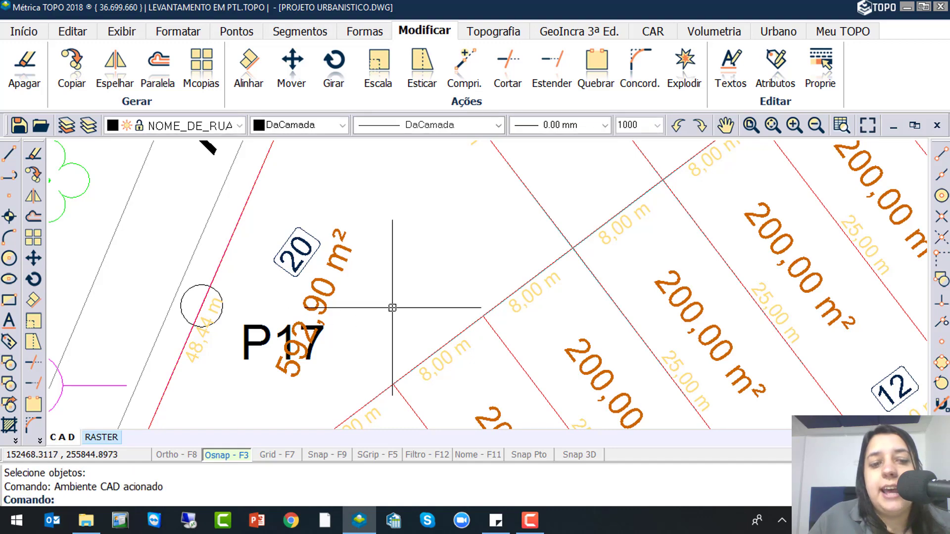
# Move the P17 point label off lot 20's area text to the avenue side of its marker circle
pyautogui.scroll(-3, 388, 312)
pyautogui.scroll(4, 290, 322)
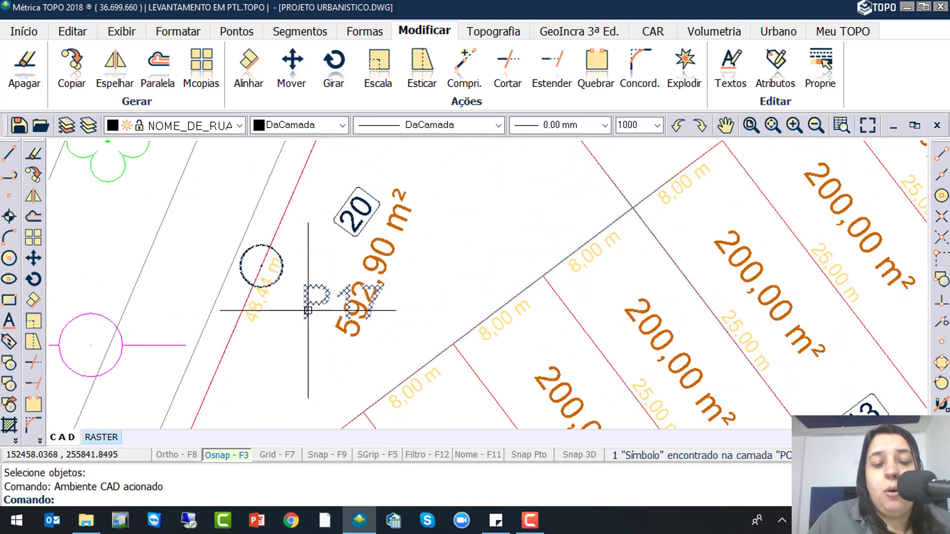
pyautogui.click(308, 307)
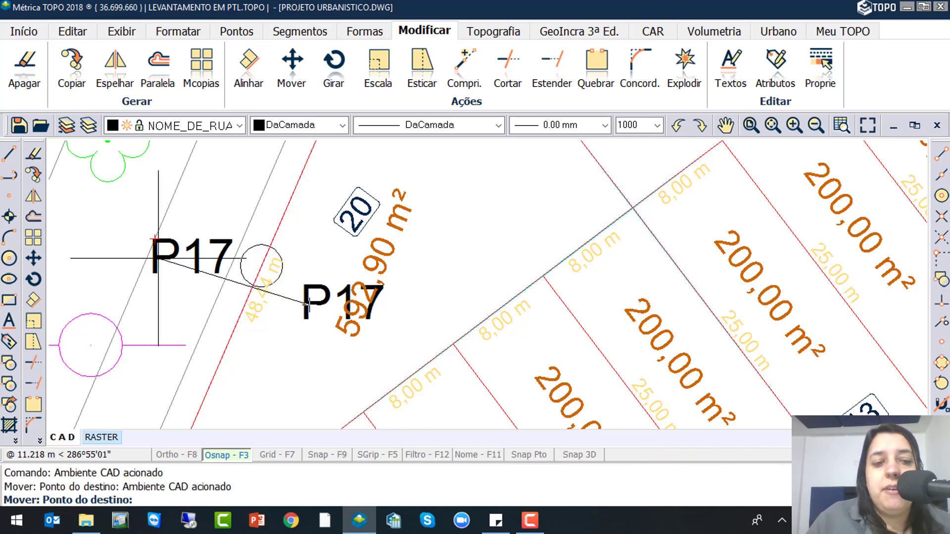
pyautogui.scroll(1, 157, 258)
pyautogui.click(164, 259)
pyautogui.scroll(-2, 239, 238)
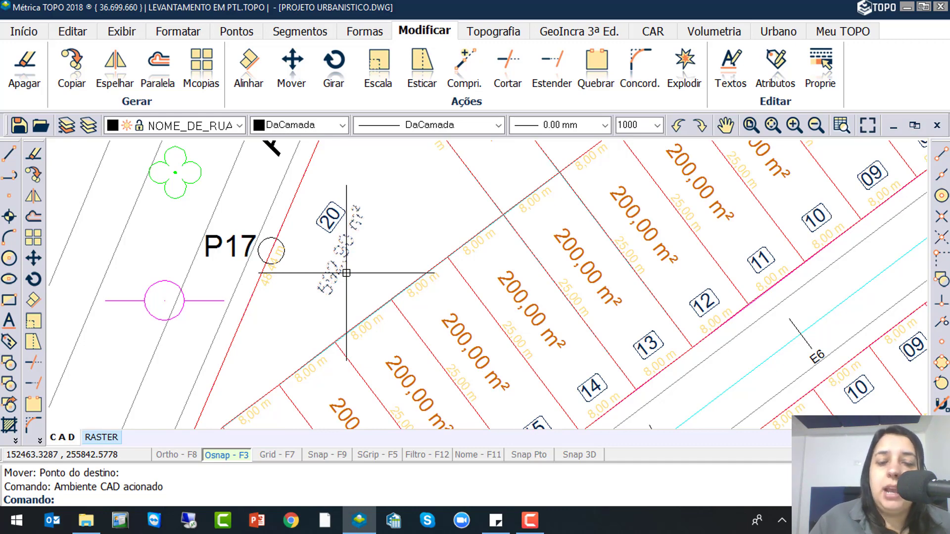
# Rotate lot 20's area text about its start so it runs roughly parallel to the boundary with the 8,00 m lots
pyautogui.scroll(-2, 346, 274)
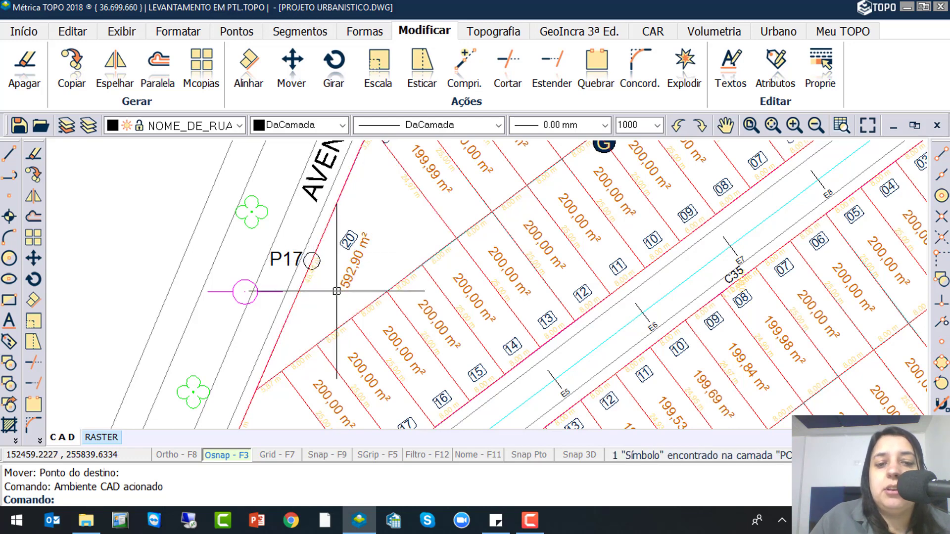
pyautogui.scroll(2, 315, 270)
pyautogui.click(333, 59)
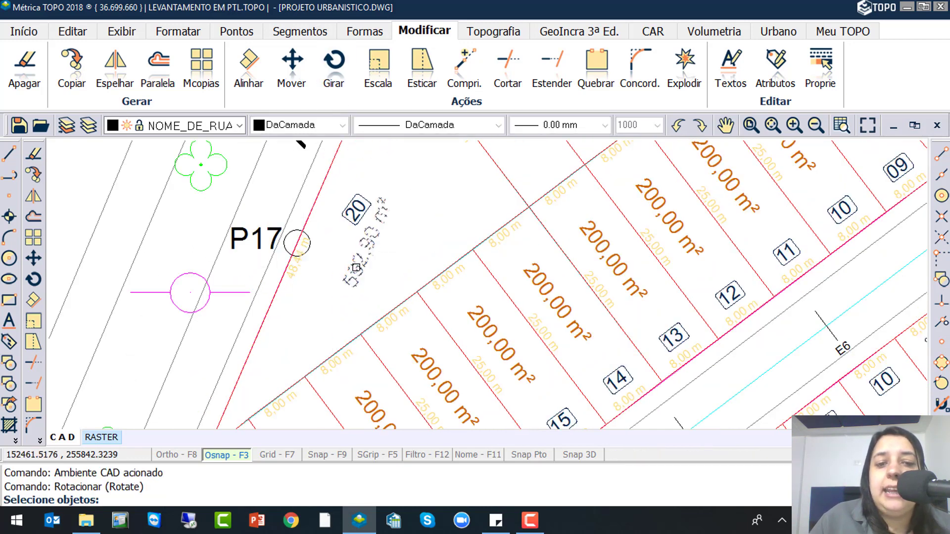
pyautogui.click(353, 276)
pyautogui.press('Return')
pyautogui.click(351, 280)
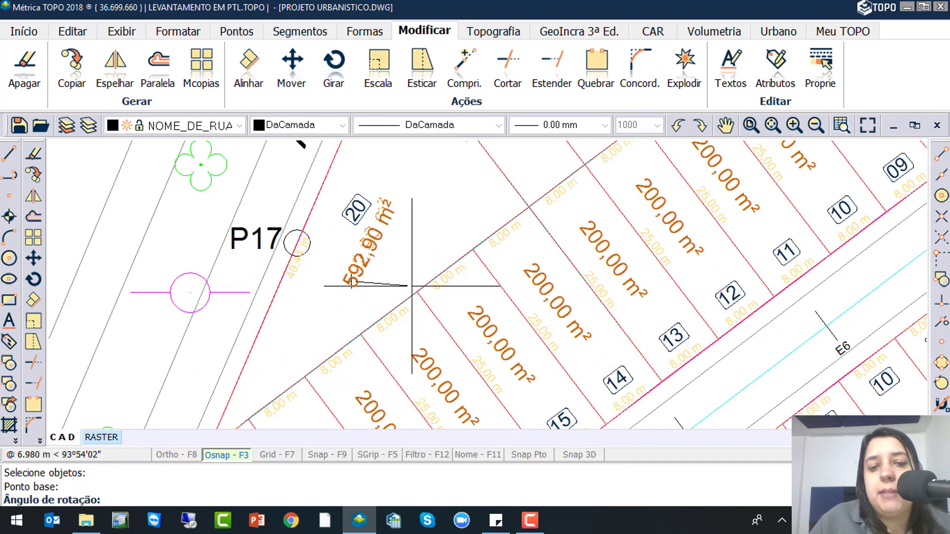
pyautogui.click(414, 315)
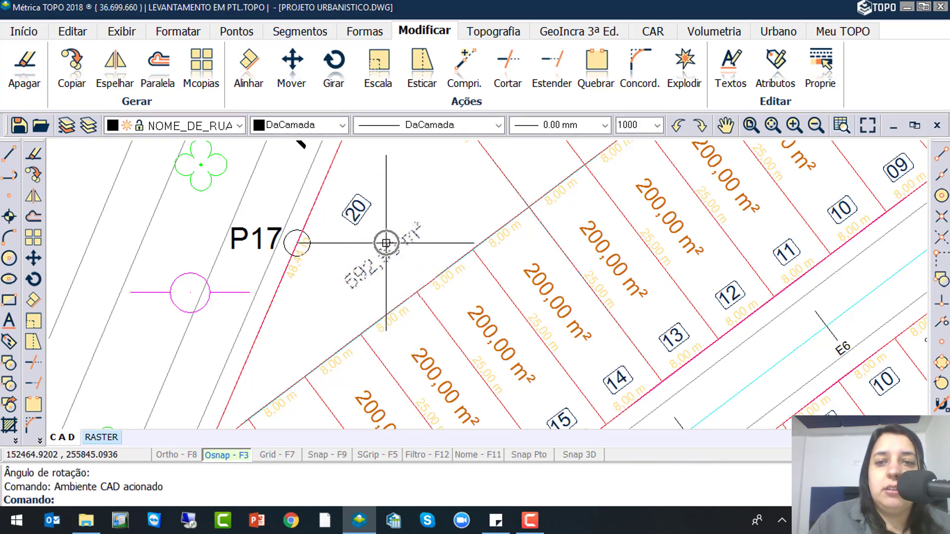
pyautogui.press('Escape')
# Check lot 20 and its surroundings in block G and save the project drawing
pyautogui.click(779, 31)
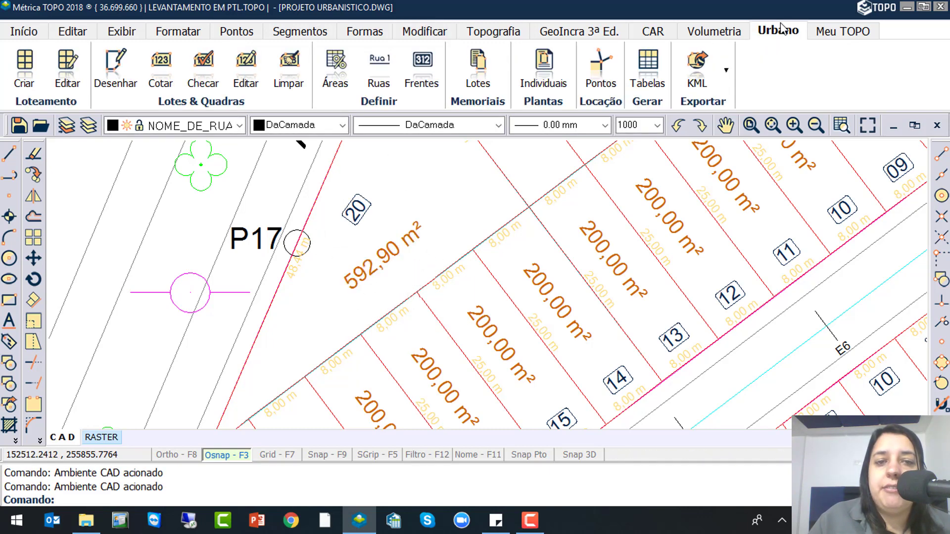
pyautogui.click(252, 75)
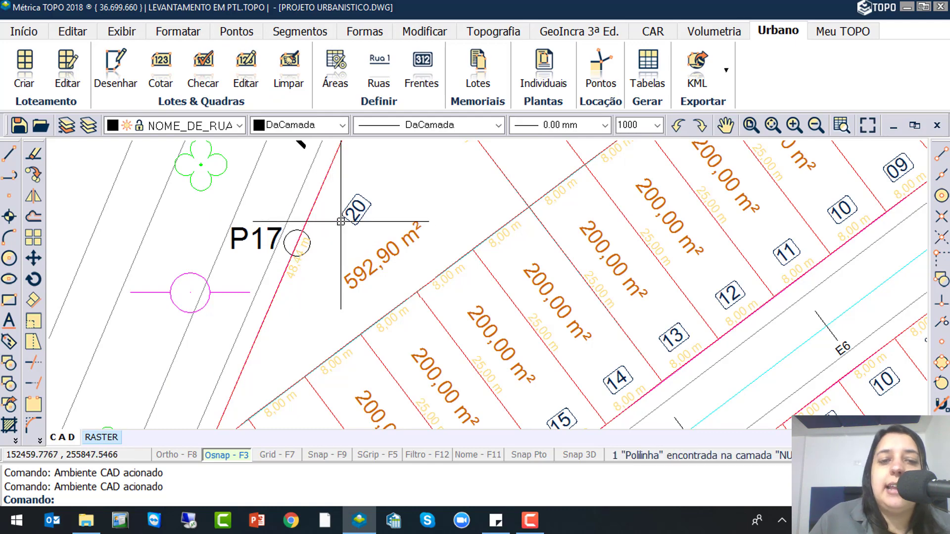
pyautogui.click(301, 225)
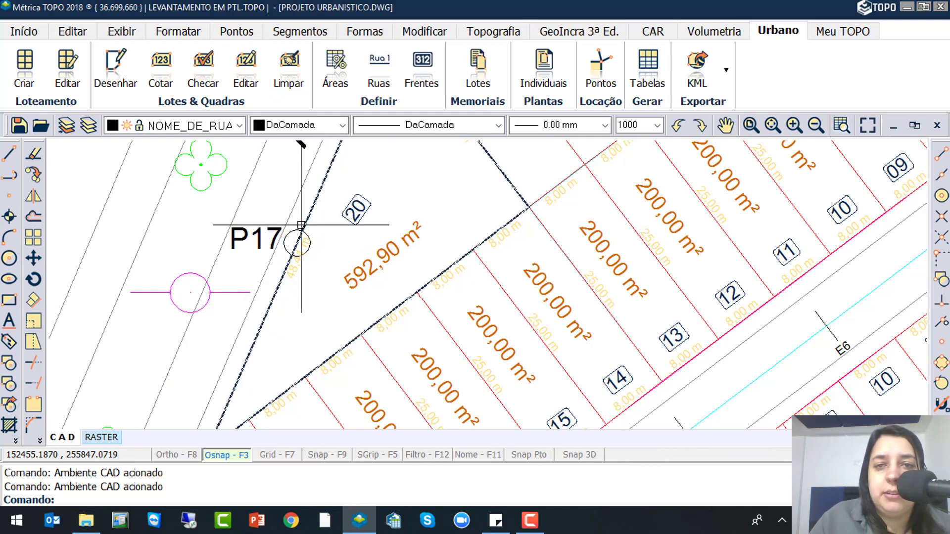
pyautogui.scroll(-2, 301, 225)
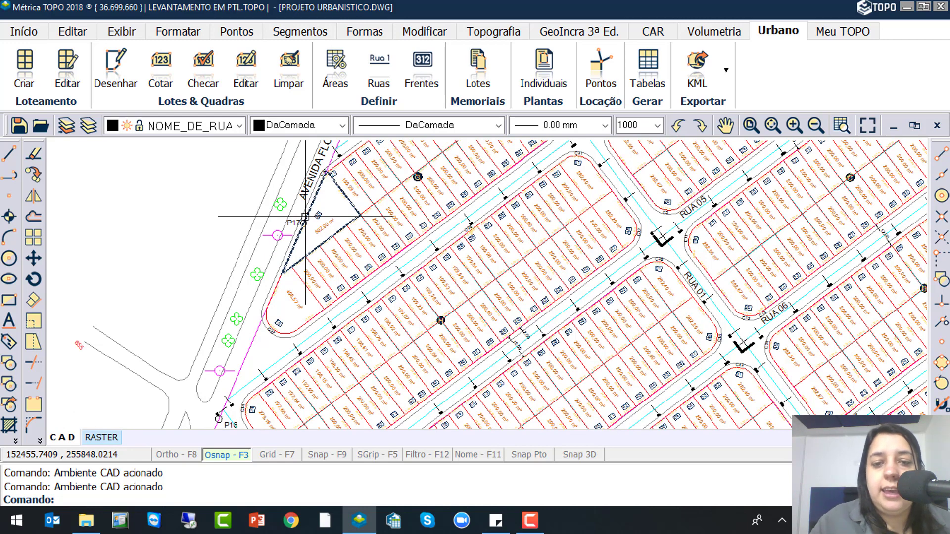
pyautogui.scroll(3, 307, 207)
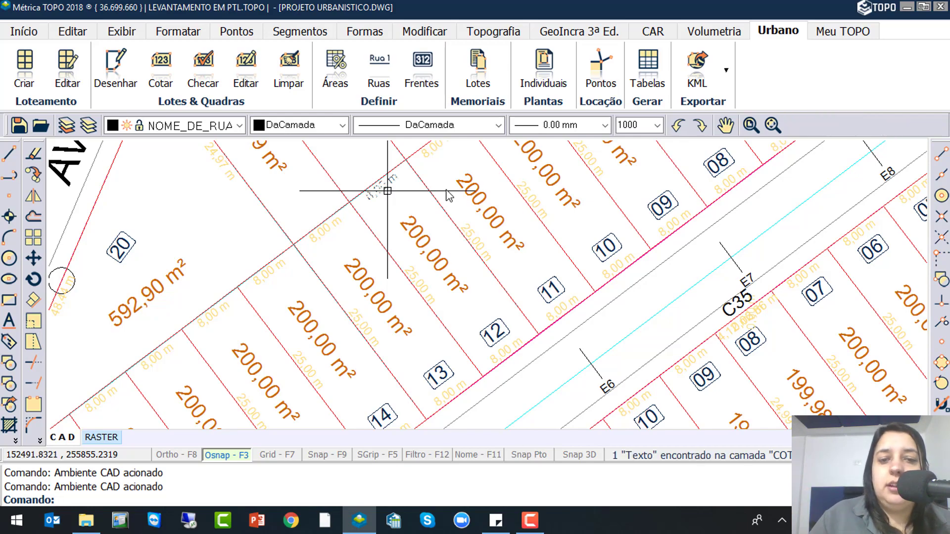
pyautogui.scroll(-4, 435, 212)
pyautogui.scroll(-2, 381, 158)
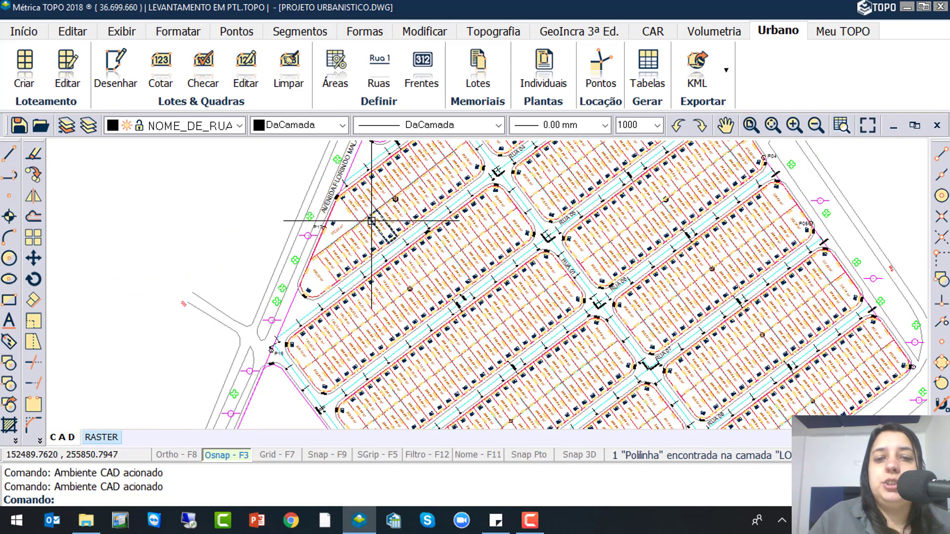
pyautogui.scroll(-2, 462, 178)
pyautogui.moveTo(465, 206); pyautogui.dragTo(367, 358, button='middle')
pyautogui.click(18, 127)
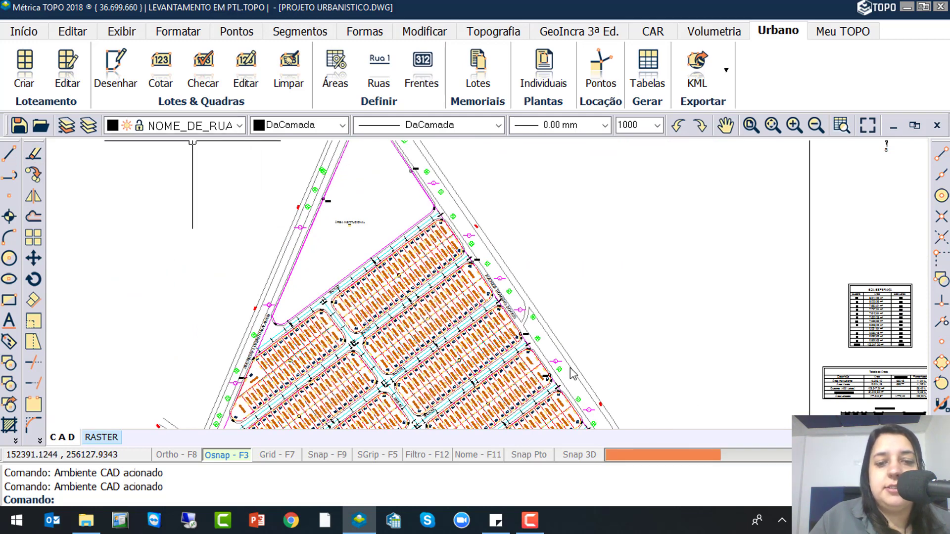
pyautogui.click(275, 271)
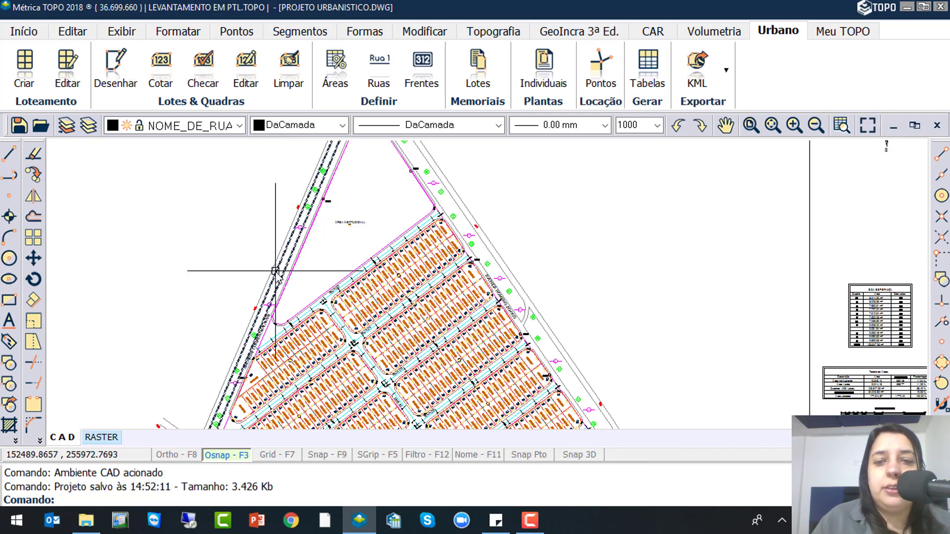
pyautogui.scroll(-5, 471, 250)
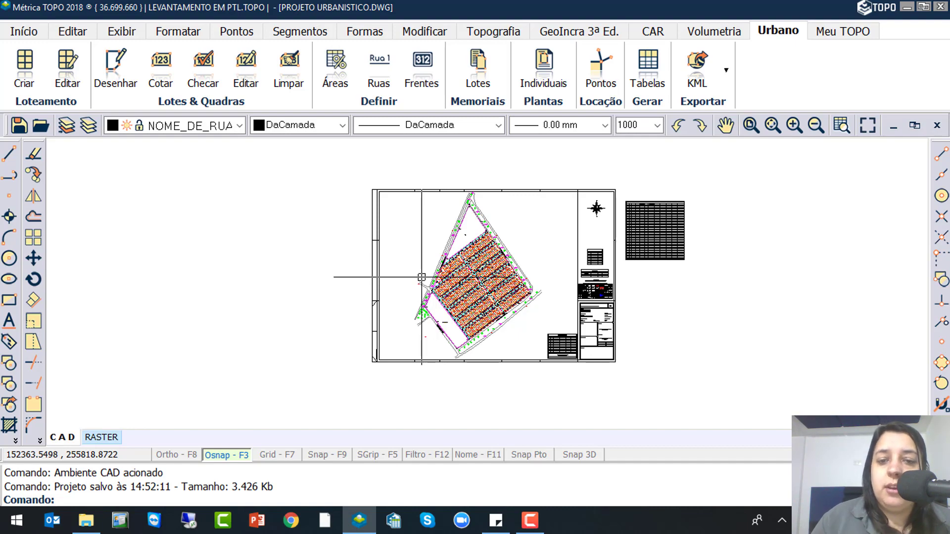
pyautogui.scroll(3, 431, 297)
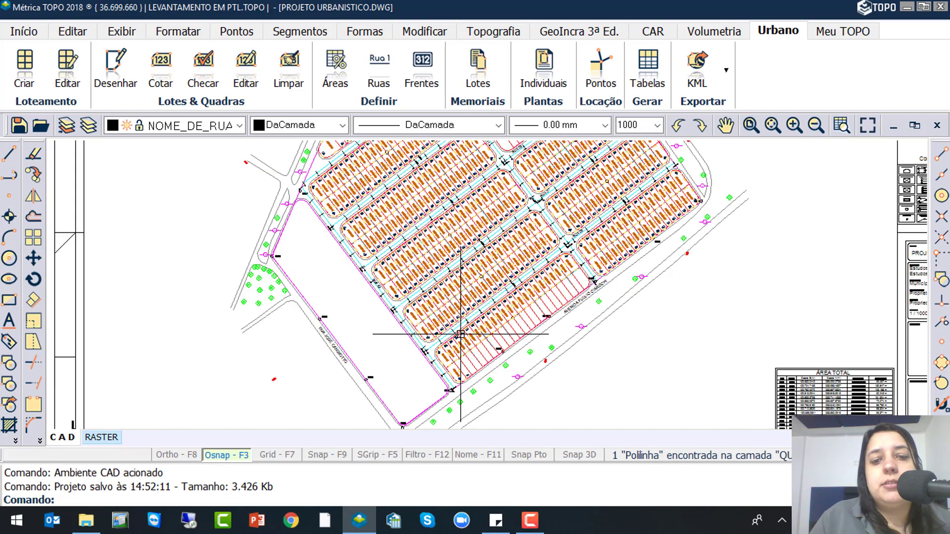
pyautogui.scroll(3, 307, 327)
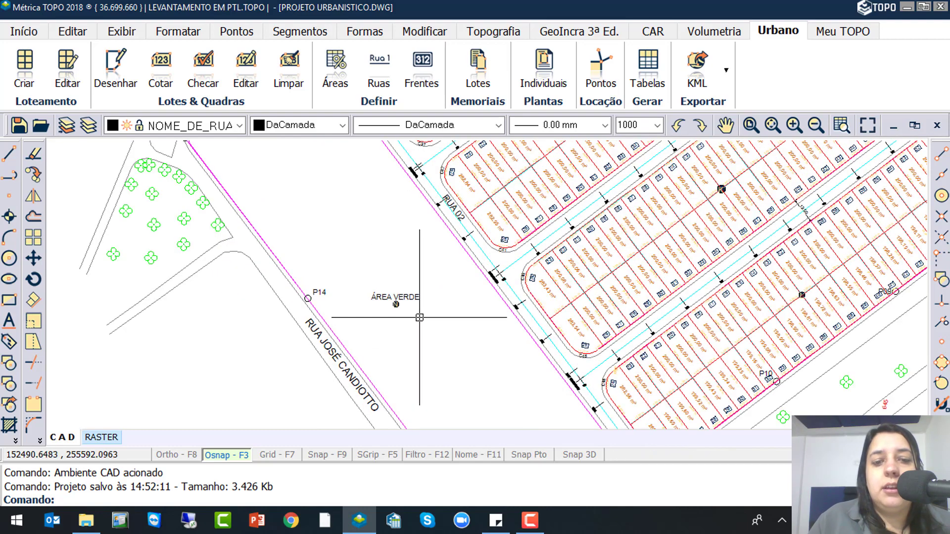
pyautogui.scroll(-4, 313, 410)
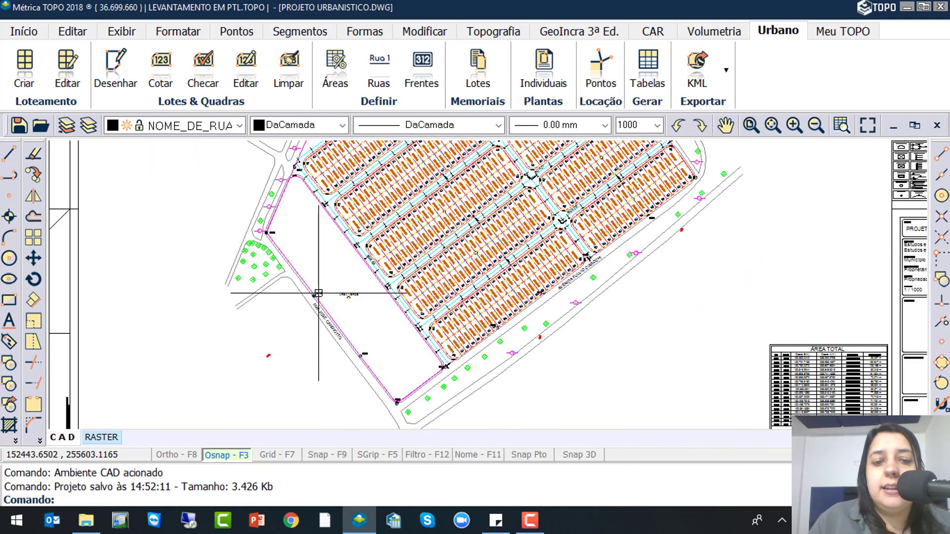
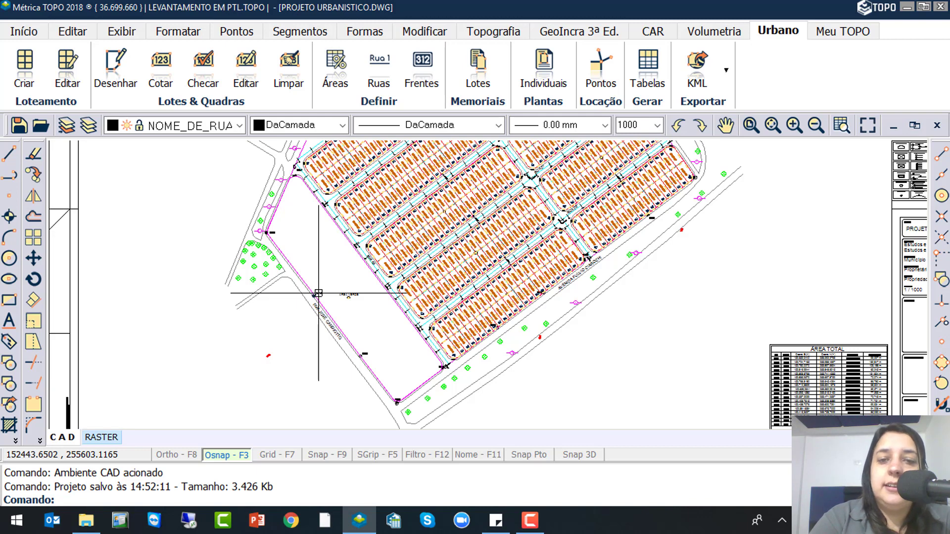
# Open the street and boundary naming settings for LOTEAMENTO1 and zoom the drawing to block A
pyautogui.click(487, 78)
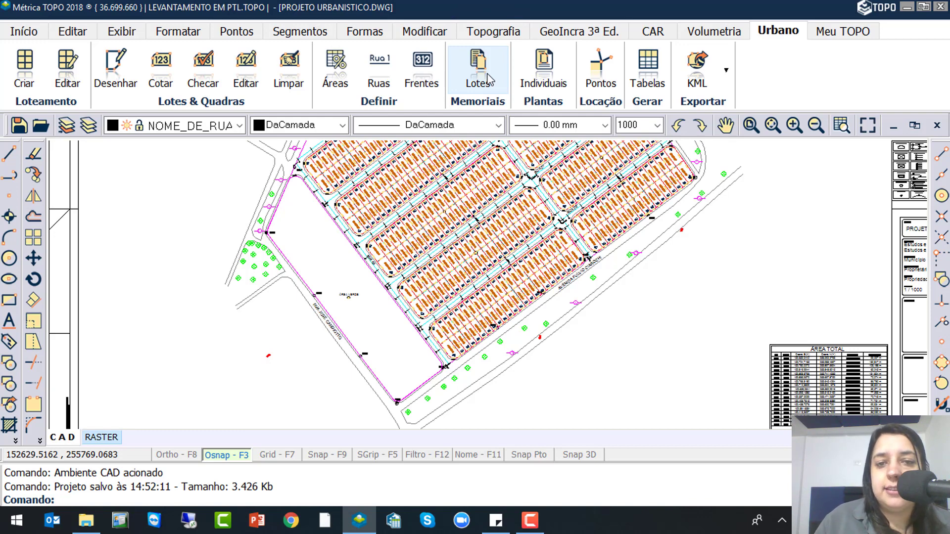
pyautogui.click(379, 104)
pyautogui.click(382, 72)
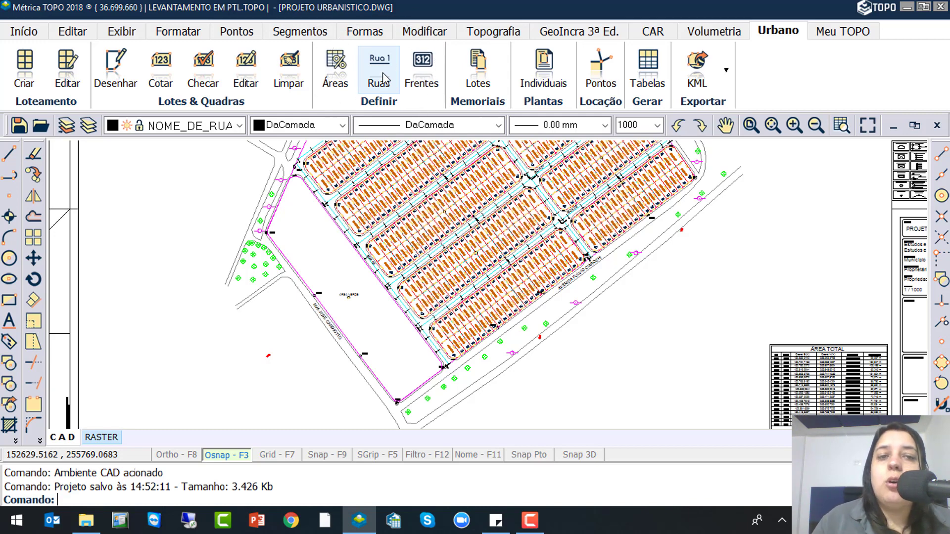
pyautogui.click(382, 72)
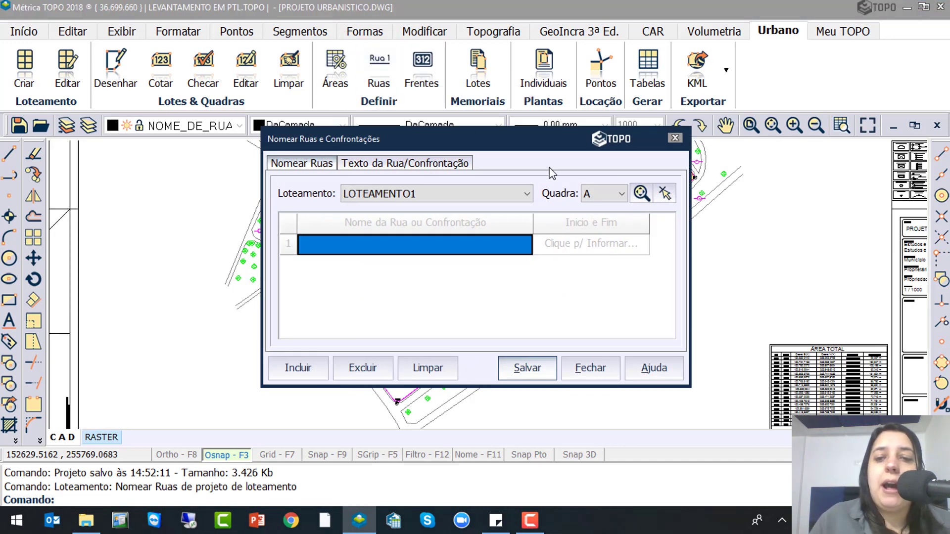
pyautogui.click(597, 197)
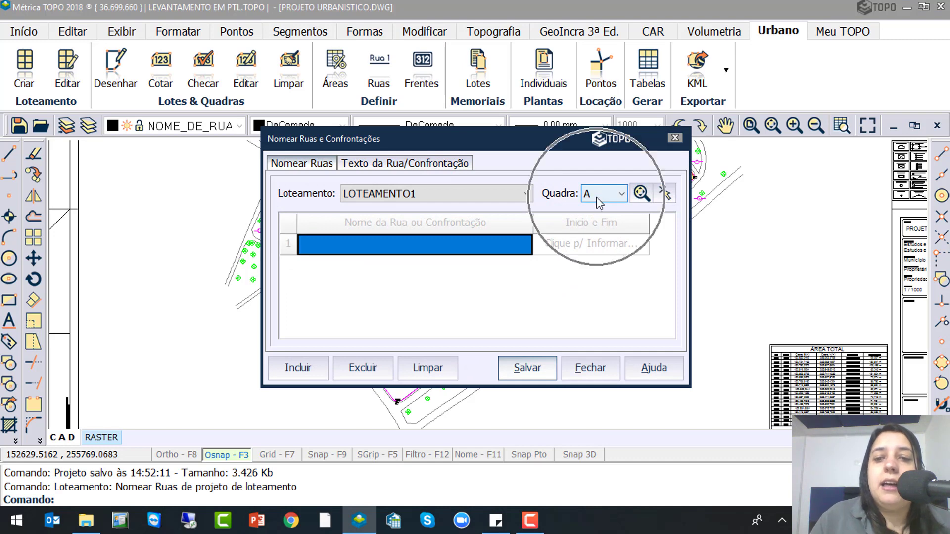
pyautogui.click(641, 193)
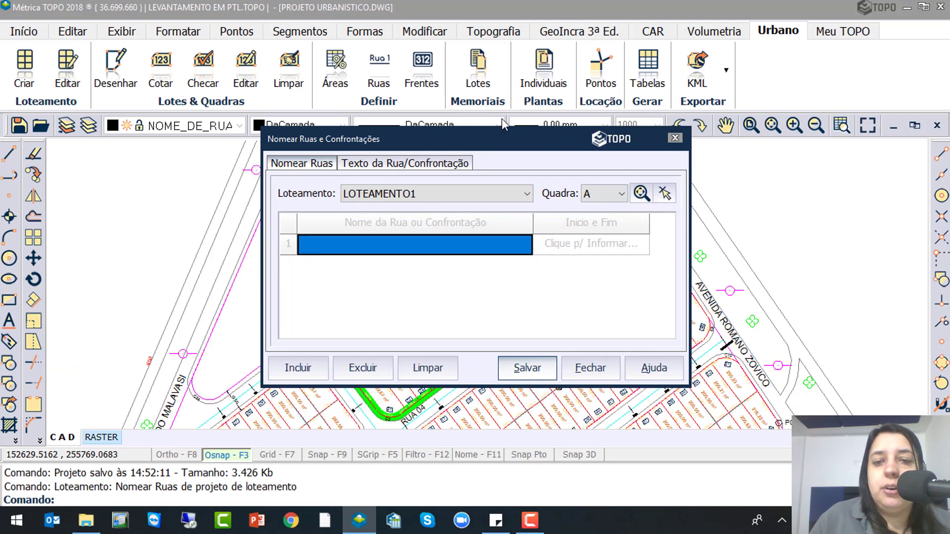
# With object snap off, add block A's first street stretch along the avenue side of lots 01 and 40, between curves C4 and C3
pyautogui.moveTo(480, 139); pyautogui.dragTo(212, 59)
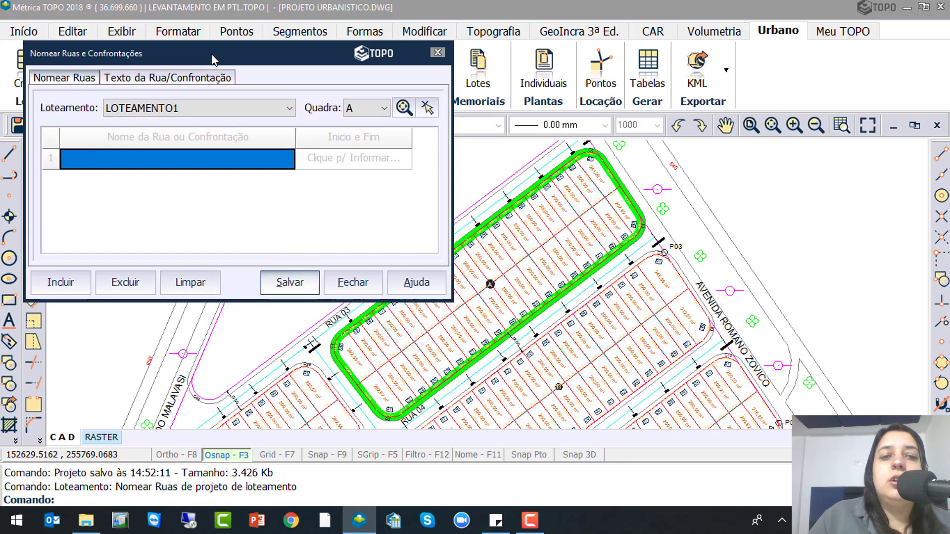
pyautogui.click(61, 284)
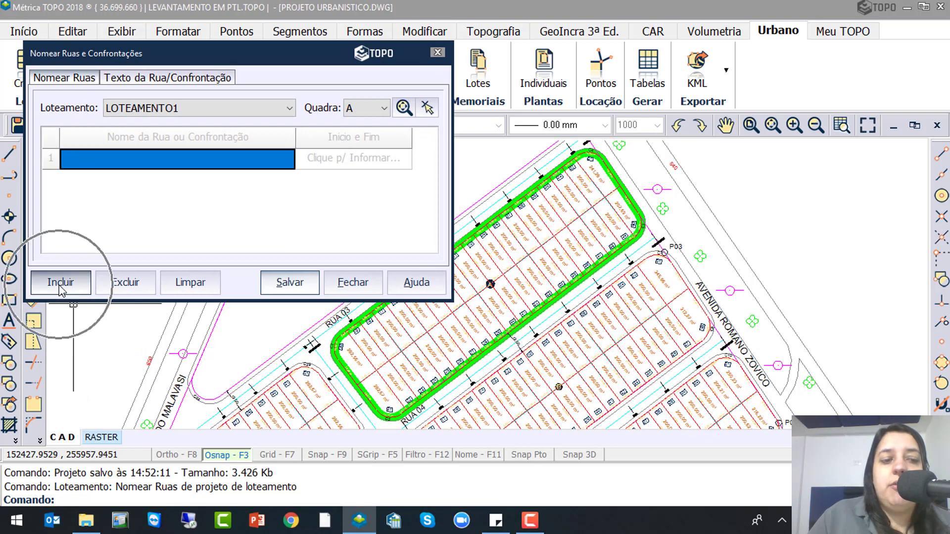
pyautogui.click(60, 287)
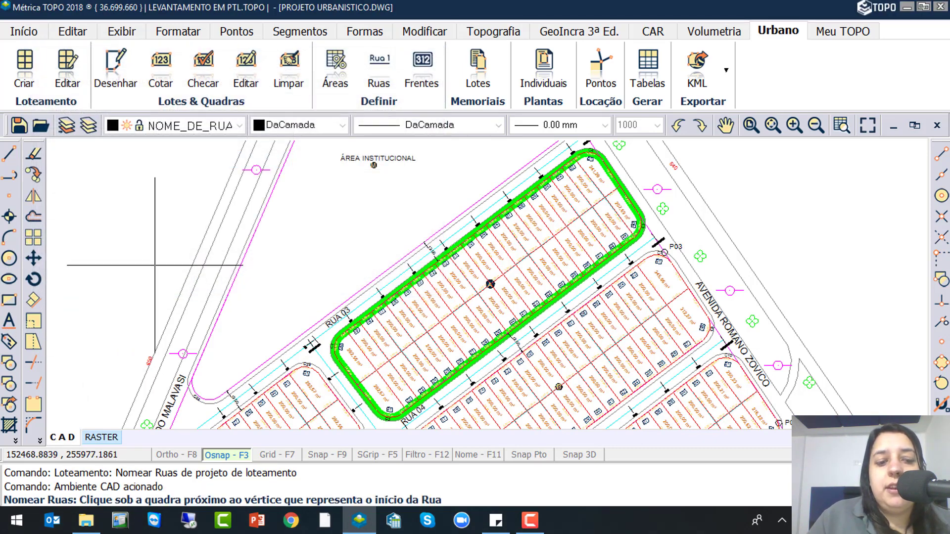
pyautogui.click(229, 458)
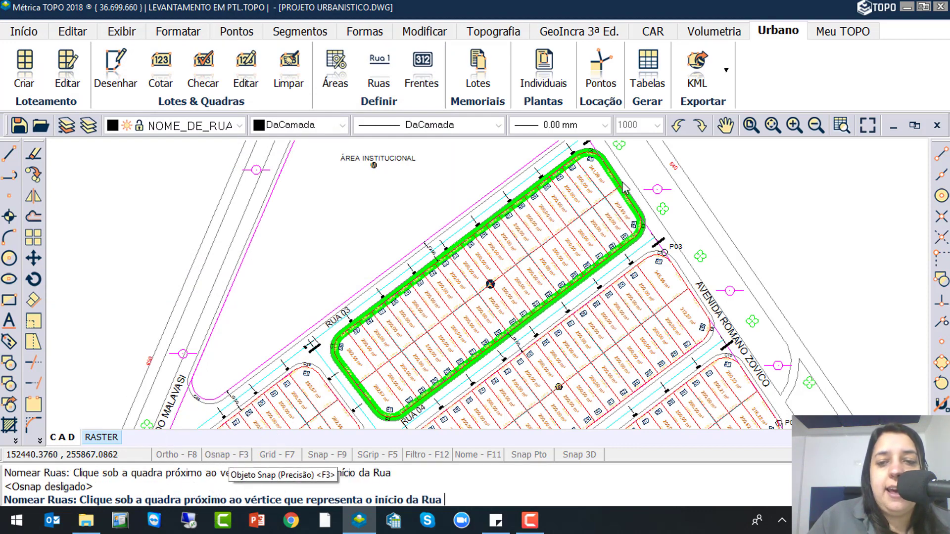
pyautogui.scroll(5, 609, 164)
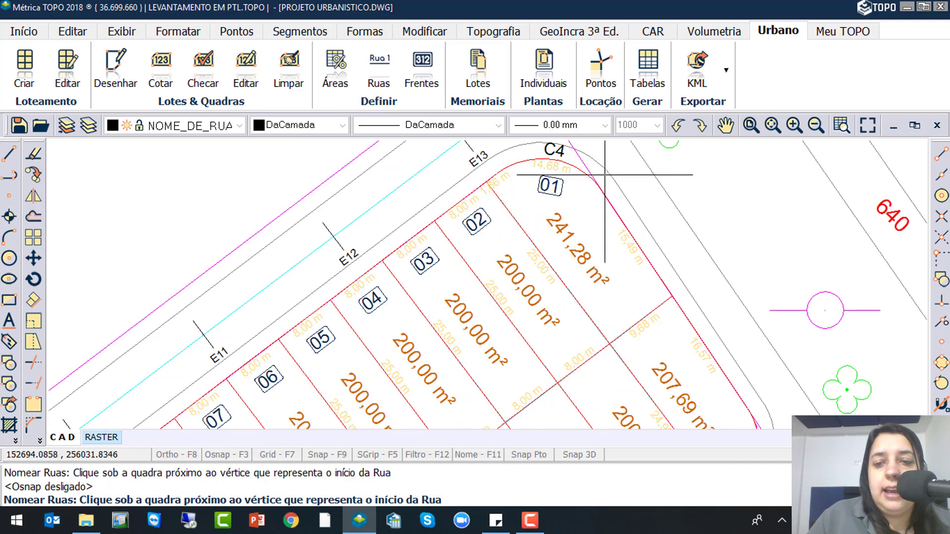
pyautogui.click(605, 174)
pyautogui.scroll(-3, 686, 321)
pyautogui.click(690, 313)
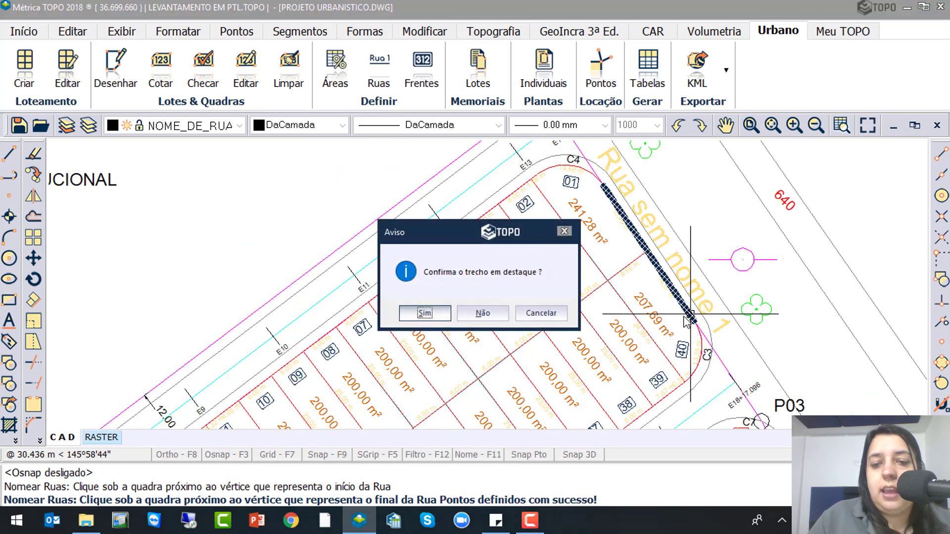
pyautogui.click(425, 313)
# Define block A's second street stretch along RUA 04, from the lot 39 end of curve C3 to curve C2 near lot 21
pyautogui.scroll(-3, 674, 270)
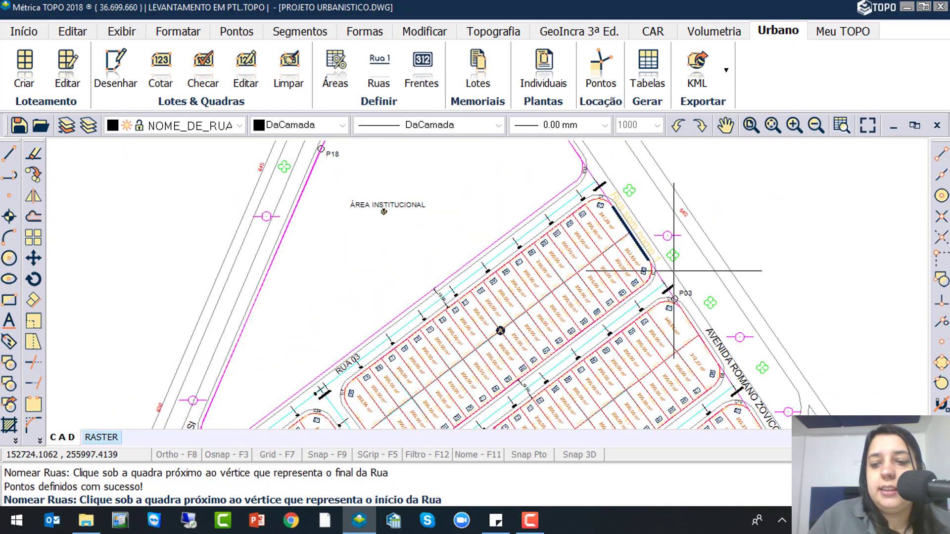
pyautogui.scroll(4, 653, 280)
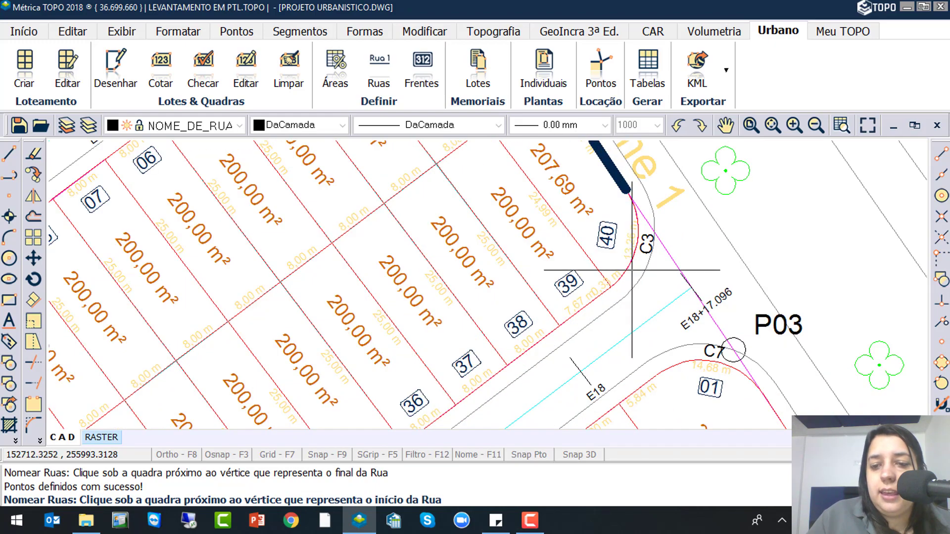
pyautogui.click(612, 287)
pyautogui.scroll(-8, 639, 269)
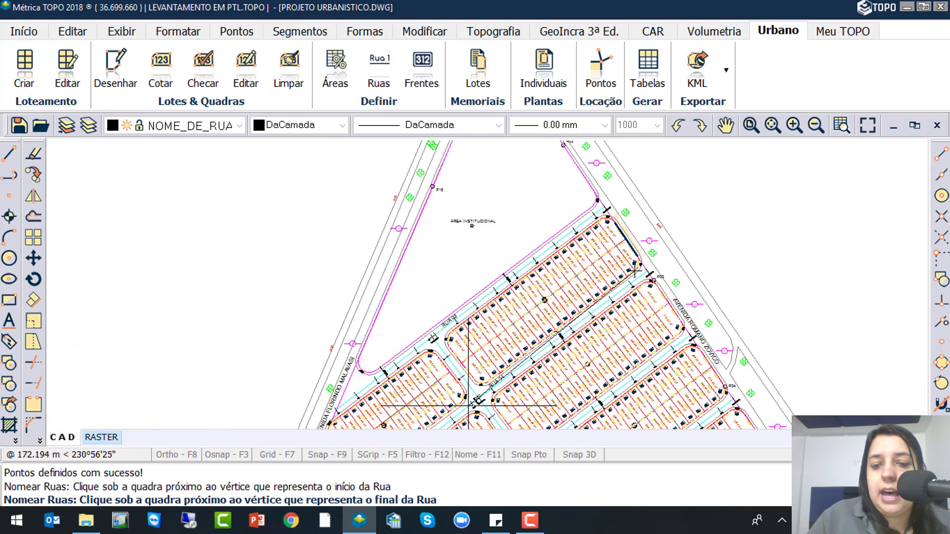
pyautogui.scroll(4, 494, 400)
pyautogui.scroll(2, 482, 398)
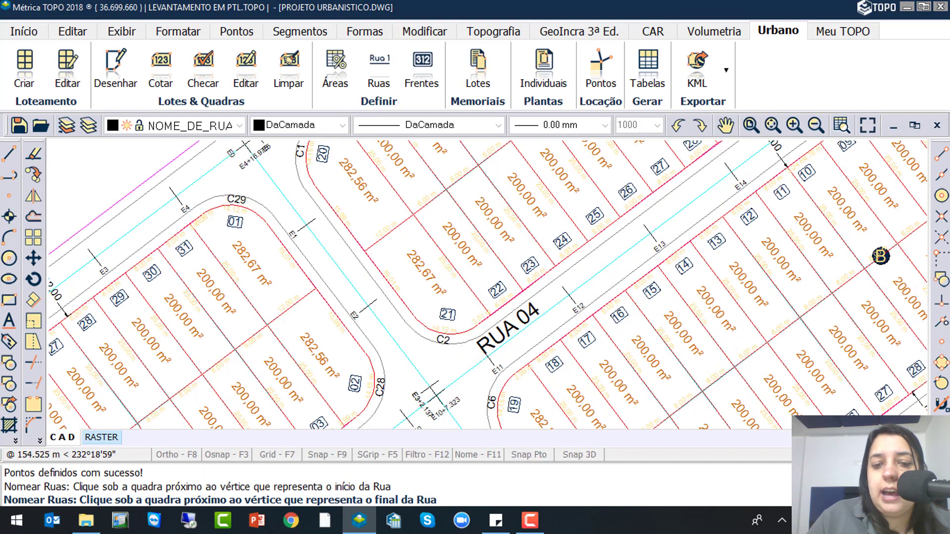
pyautogui.click(462, 369)
pyautogui.click(425, 313)
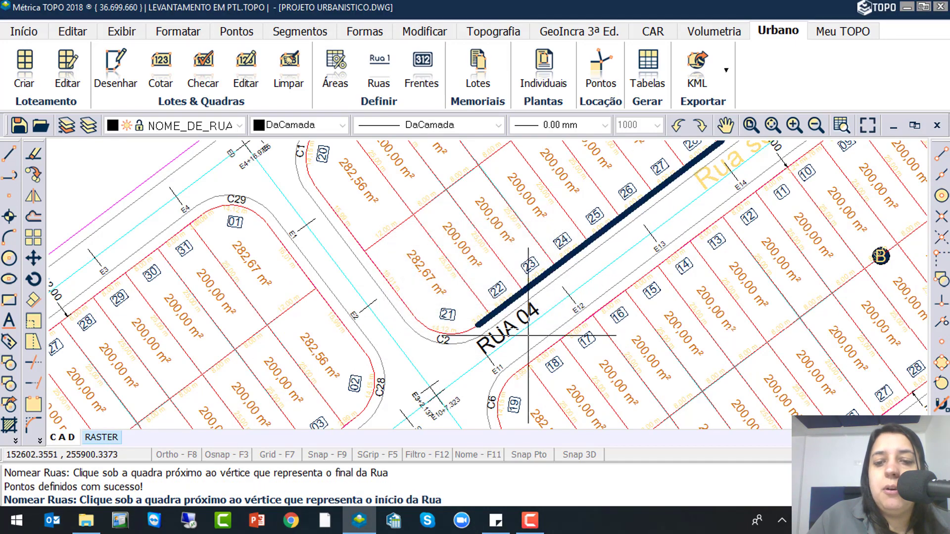
# Define block A's third street stretch along the short side of lots 21 and 20, from curve C2 to curve C1
pyautogui.scroll(-3, 754, 279)
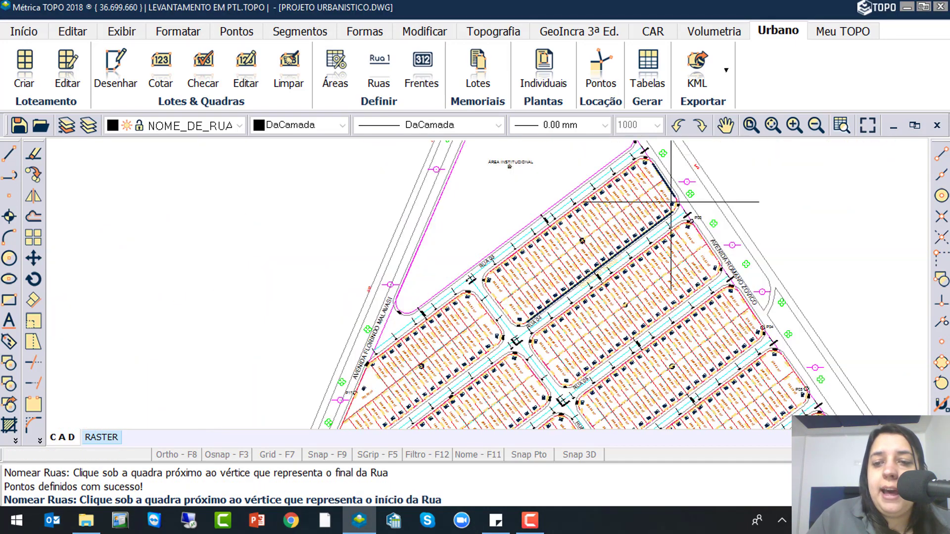
pyautogui.scroll(5, 675, 212)
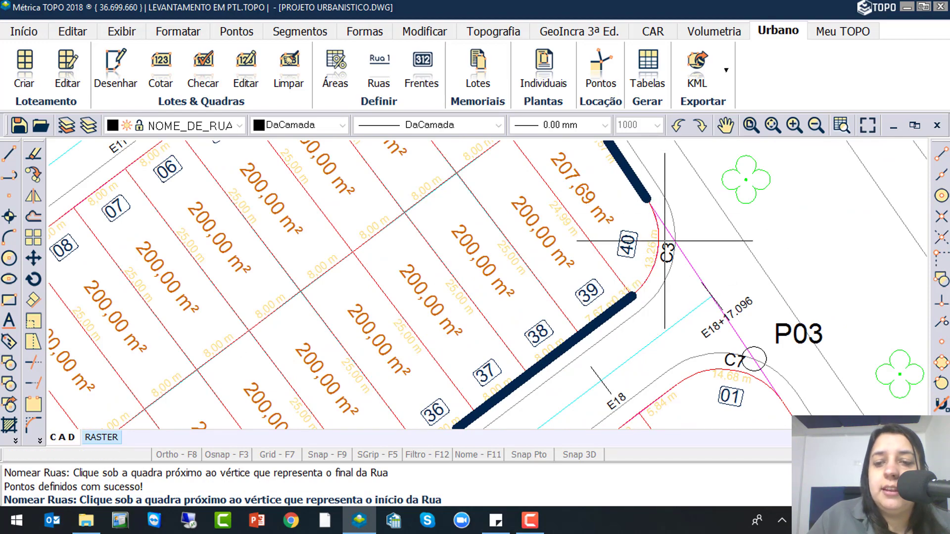
pyautogui.scroll(-3, 655, 186)
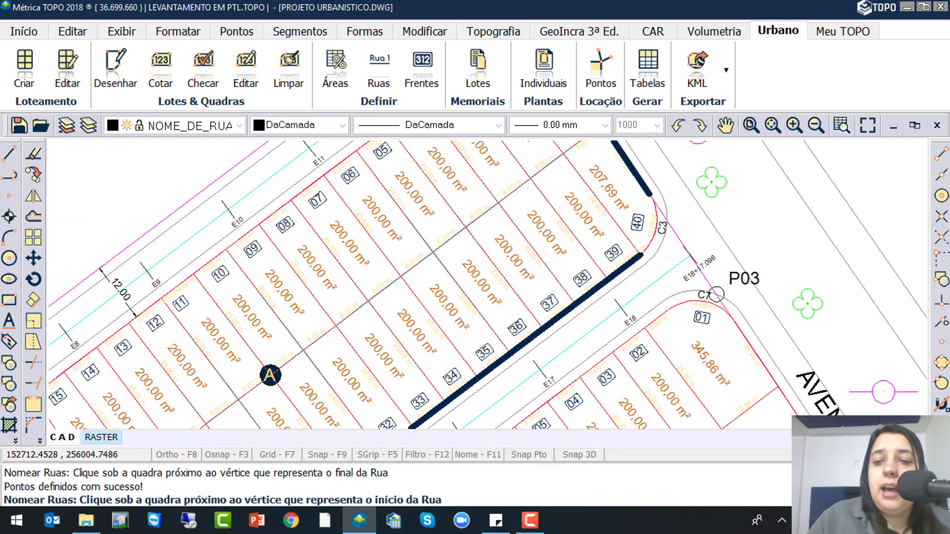
pyautogui.click(652, 177)
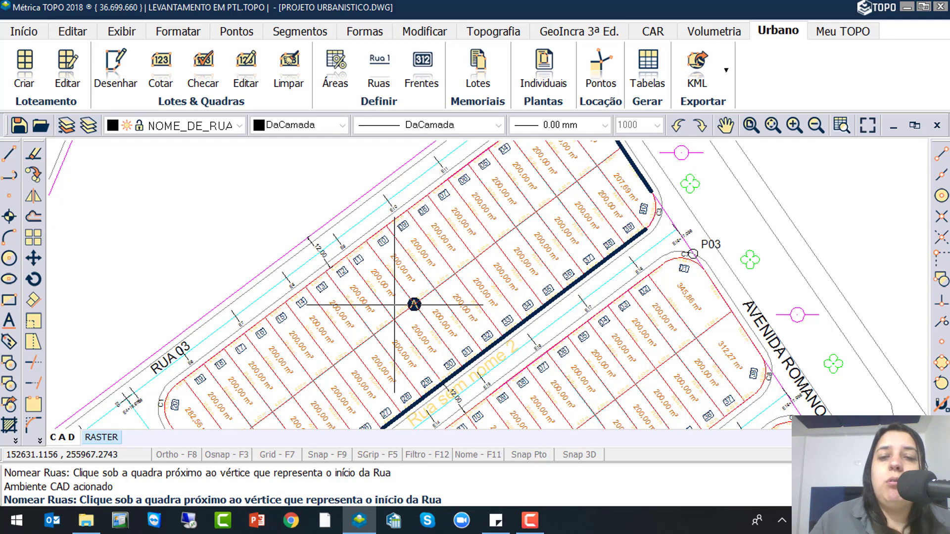
pyautogui.moveTo(342, 366)
pyautogui.mouseDown(button='middle')
pyautogui.moveTo(365, 327)
pyautogui.moveTo(552, 183)
pyautogui.mouseUp(button='middle')
pyautogui.scroll(2, 383, 301)
pyautogui.click(476, 335)
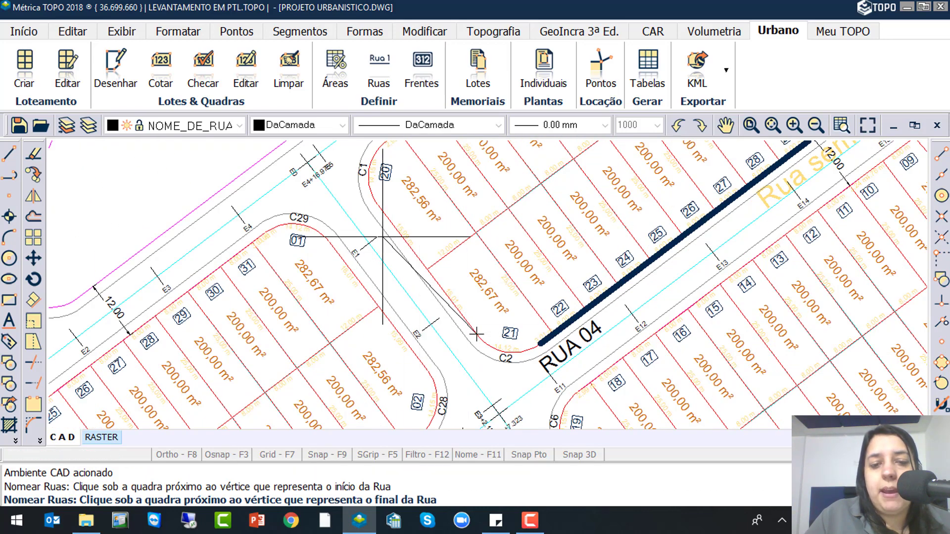
pyautogui.click(378, 208)
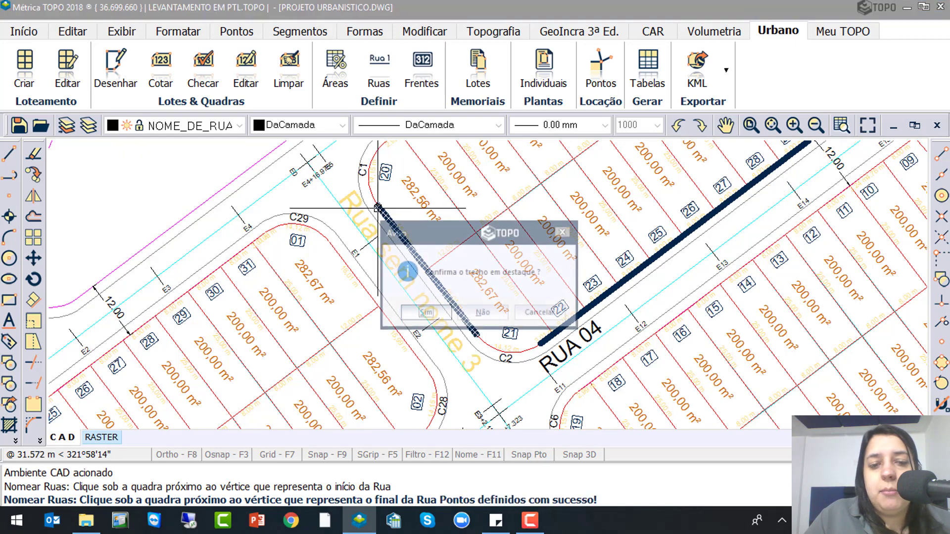
pyautogui.click(424, 313)
# Define block A's fourth street stretch along RUA 03, from curve C1 at lot 20 to curve C4 at lot 01, and finish adding stretches
pyautogui.scroll(-2, 379, 265)
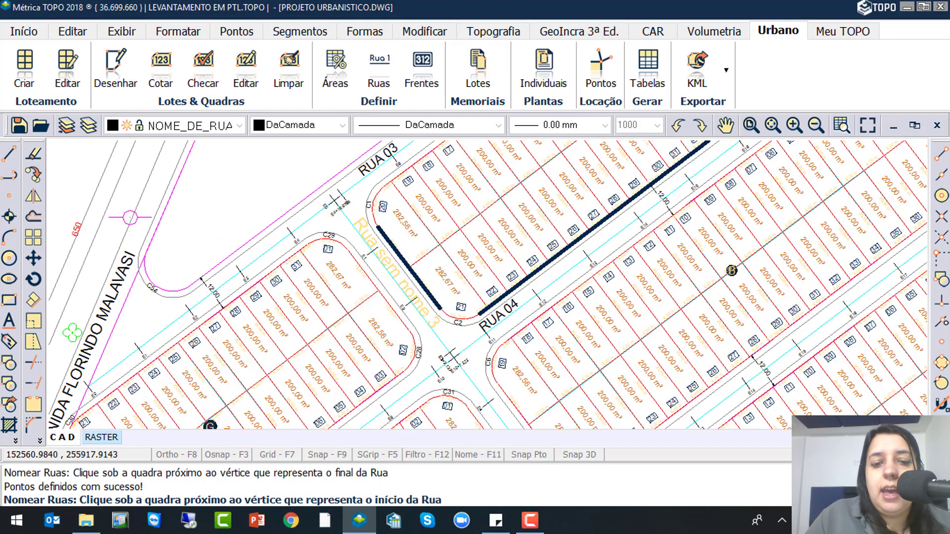
pyautogui.scroll(-3, 380, 263)
pyautogui.scroll(5, 379, 258)
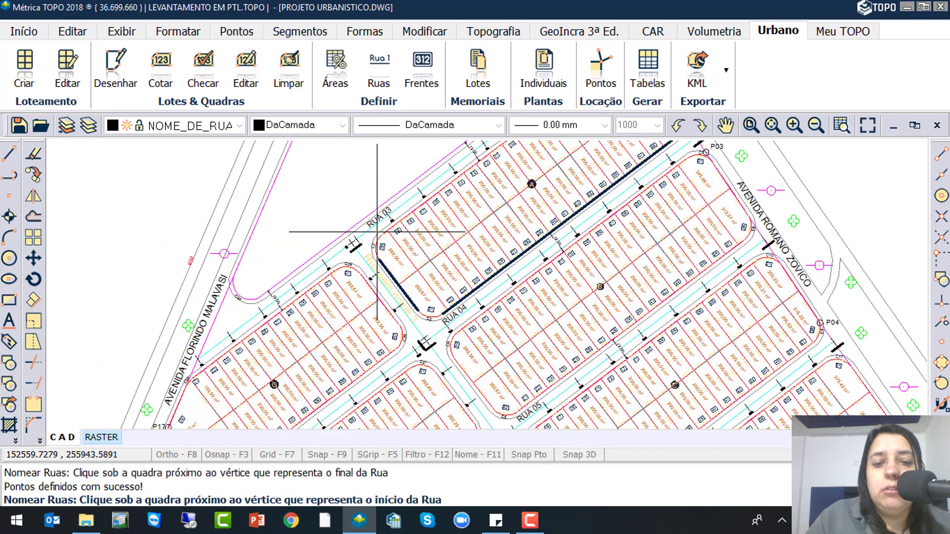
pyautogui.click(381, 250)
pyautogui.scroll(-5, 380, 250)
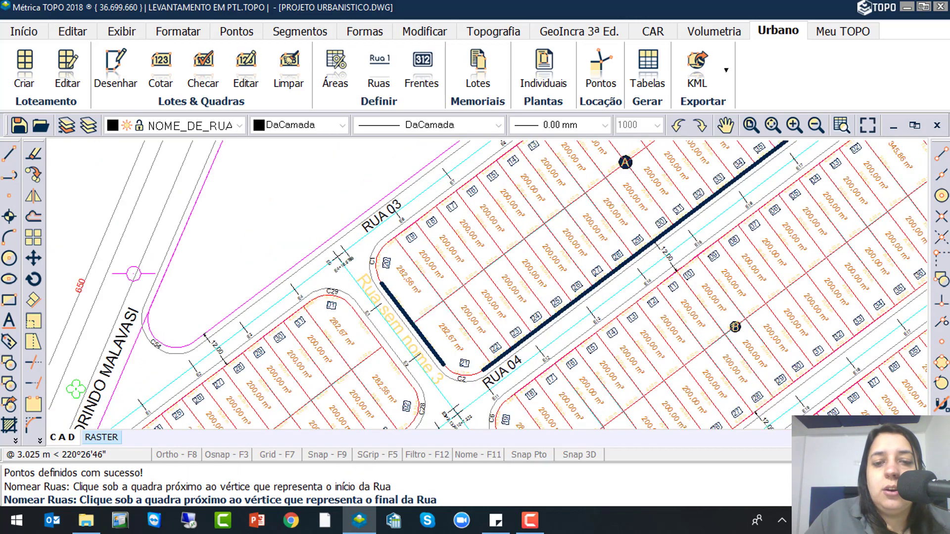
pyautogui.scroll(5, 479, 189)
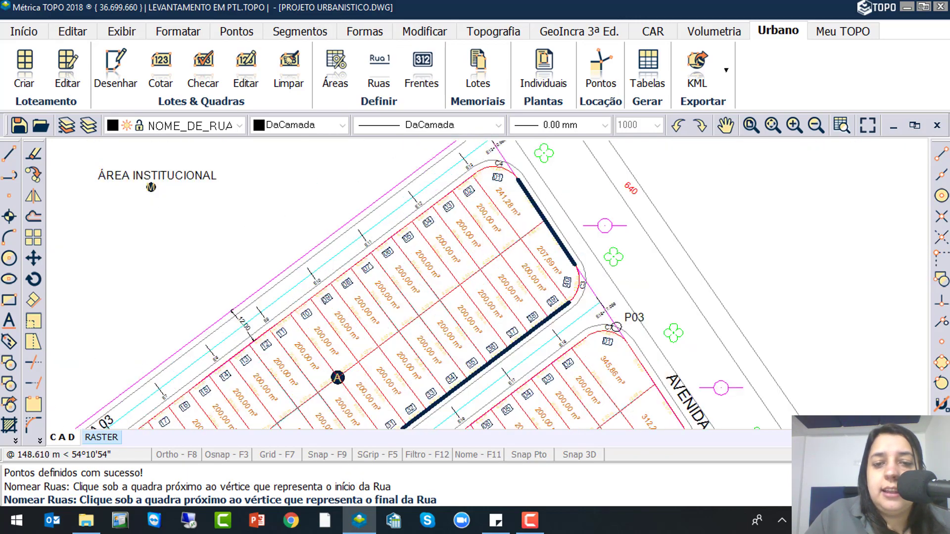
pyautogui.click(478, 157)
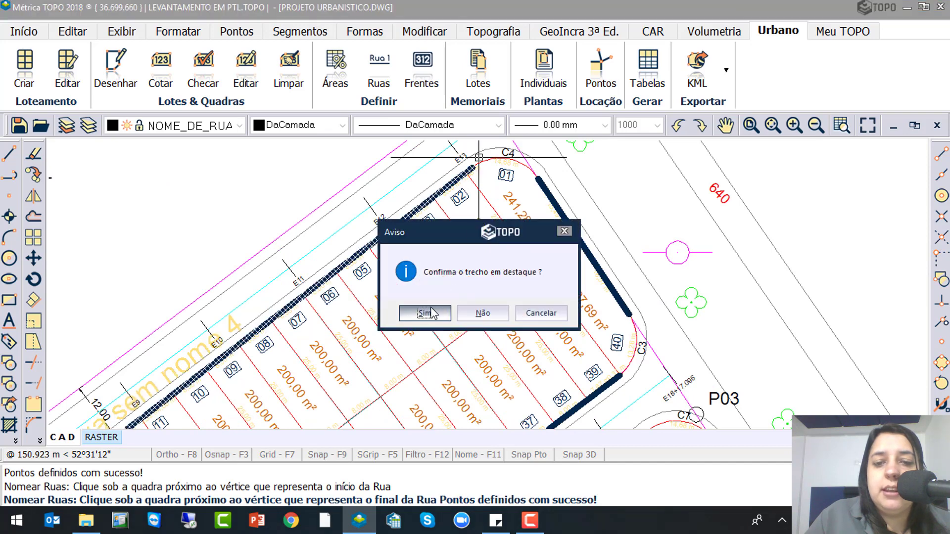
pyautogui.click(426, 313)
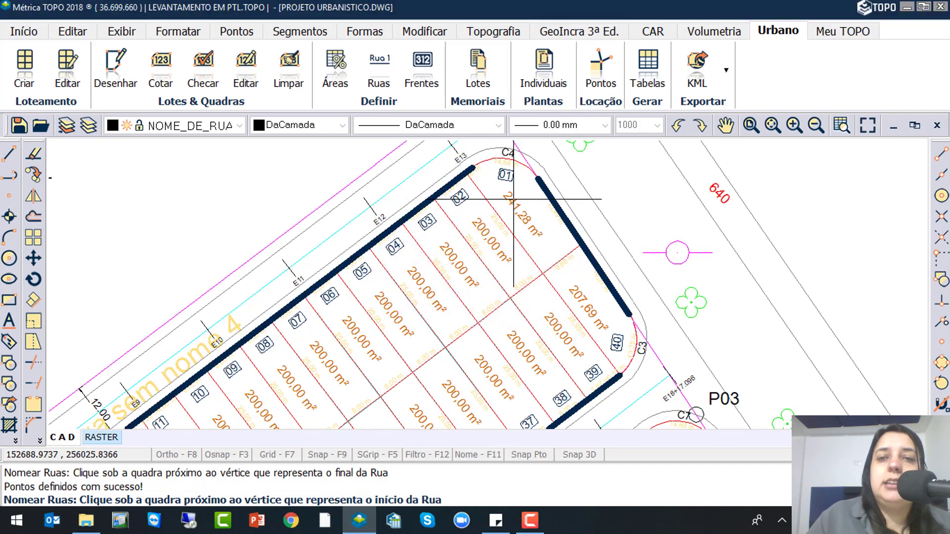
pyautogui.click(484, 164)
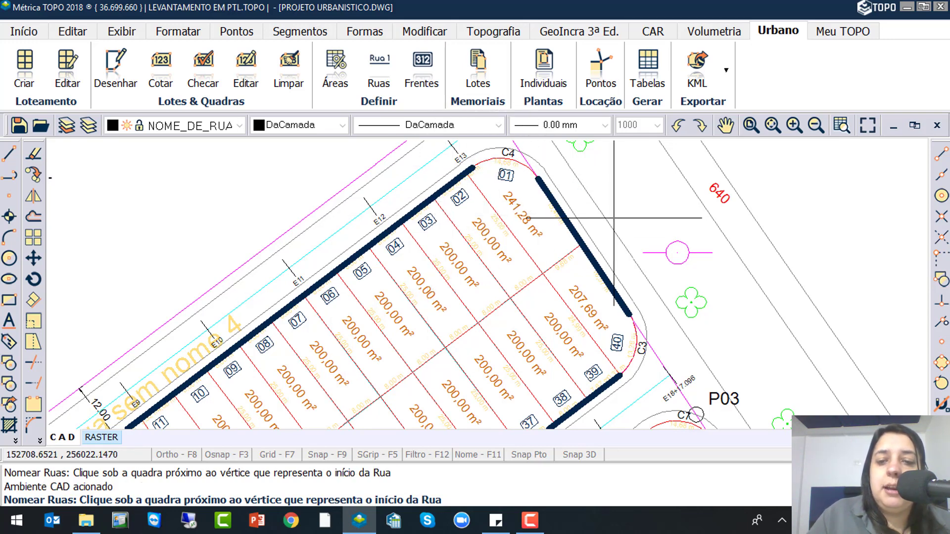
pyautogui.click(543, 204)
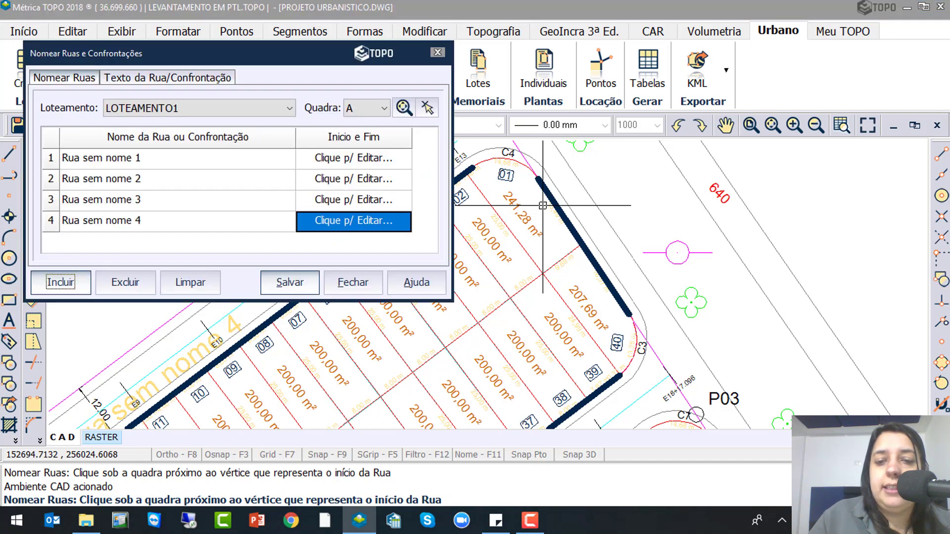
# Name block A's first stretch by importing the AVENIDA ROMANO ZOVICO text from the drawing
pyautogui.click(118, 166)
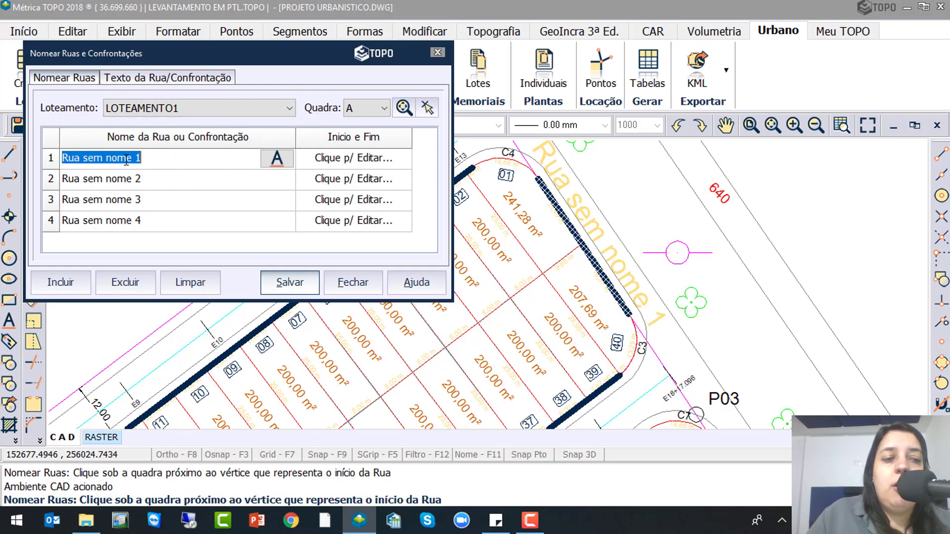
pyautogui.click(276, 159)
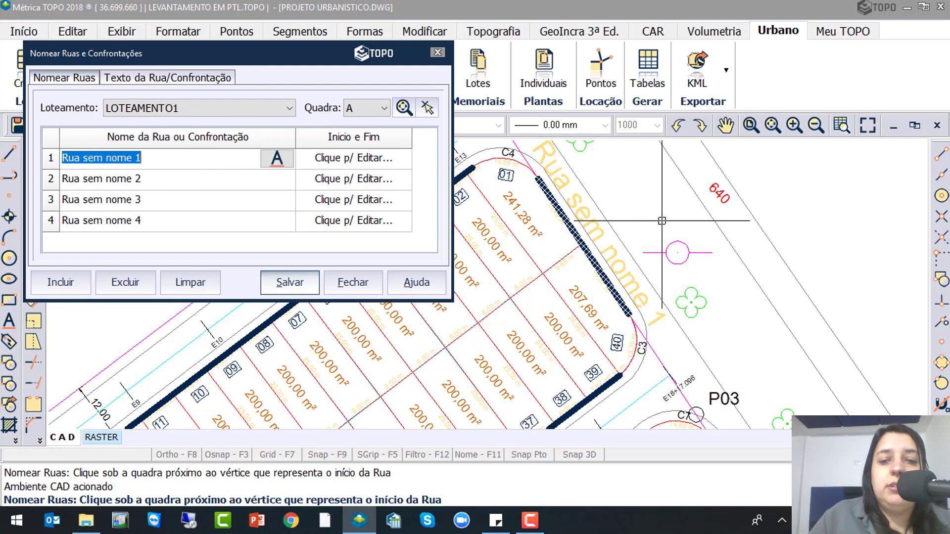
pyautogui.click(594, 232)
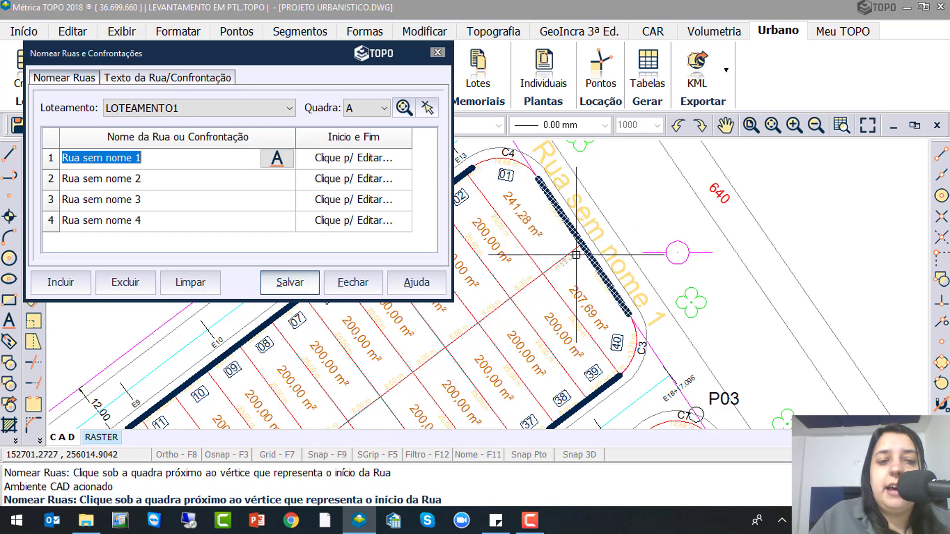
pyautogui.click(276, 159)
pyautogui.click(276, 159)
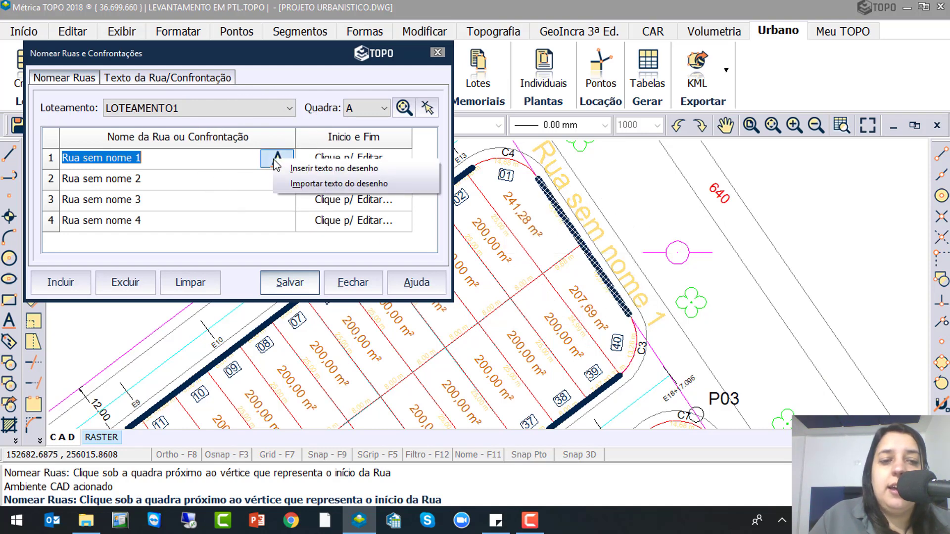
pyautogui.click(297, 187)
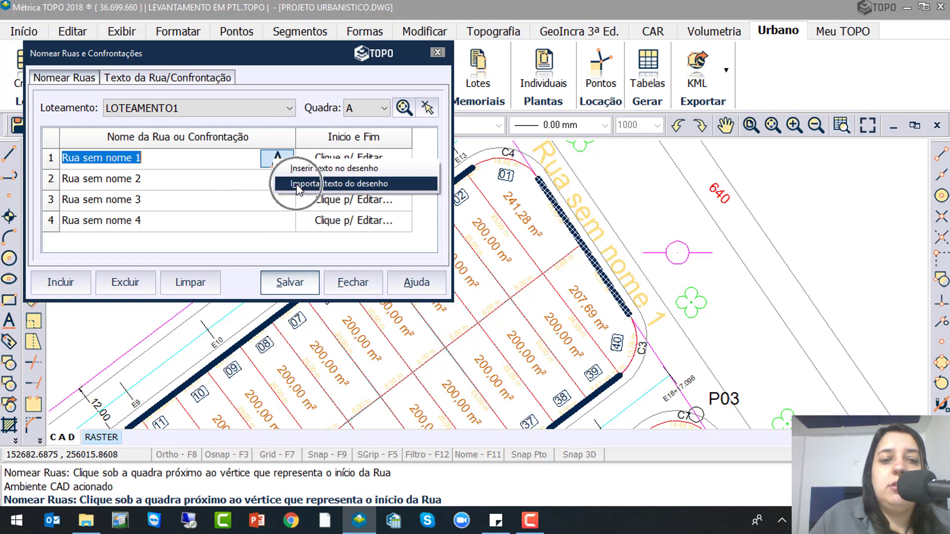
pyautogui.scroll(-2, 294, 184)
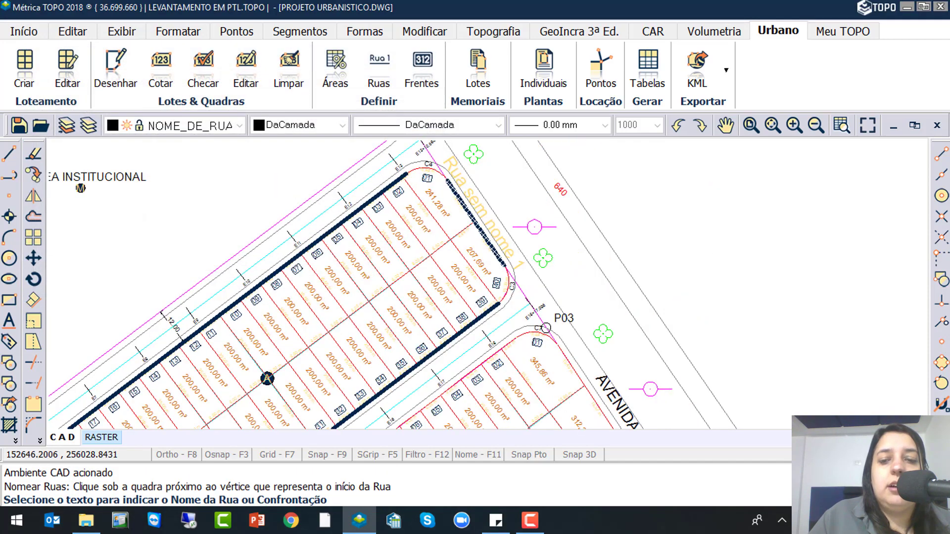
pyautogui.scroll(4, 452, 297)
pyautogui.click(470, 337)
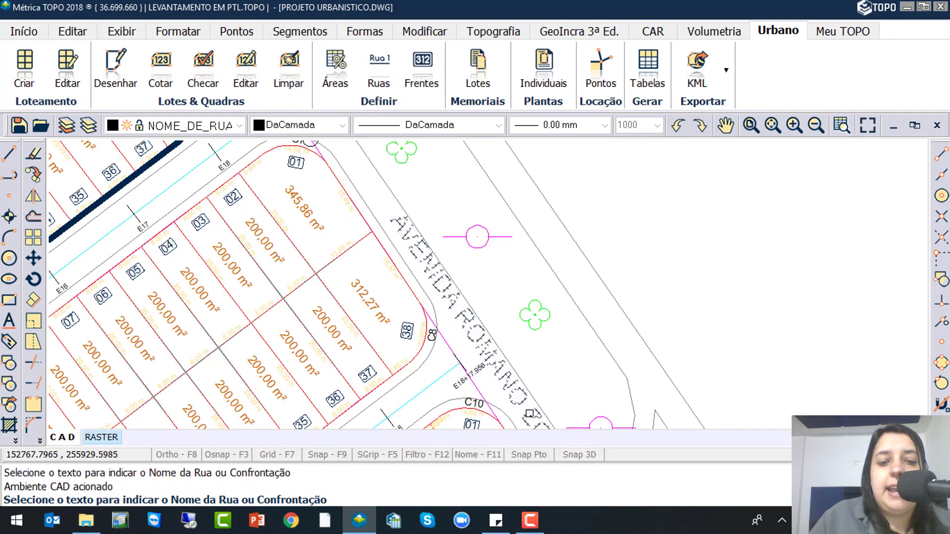
pyautogui.click(437, 279)
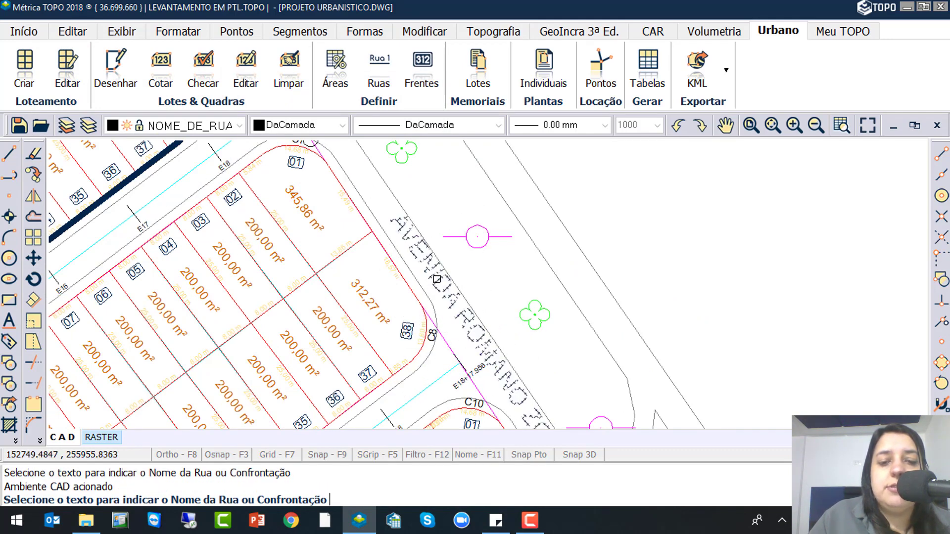
pyautogui.click(167, 168)
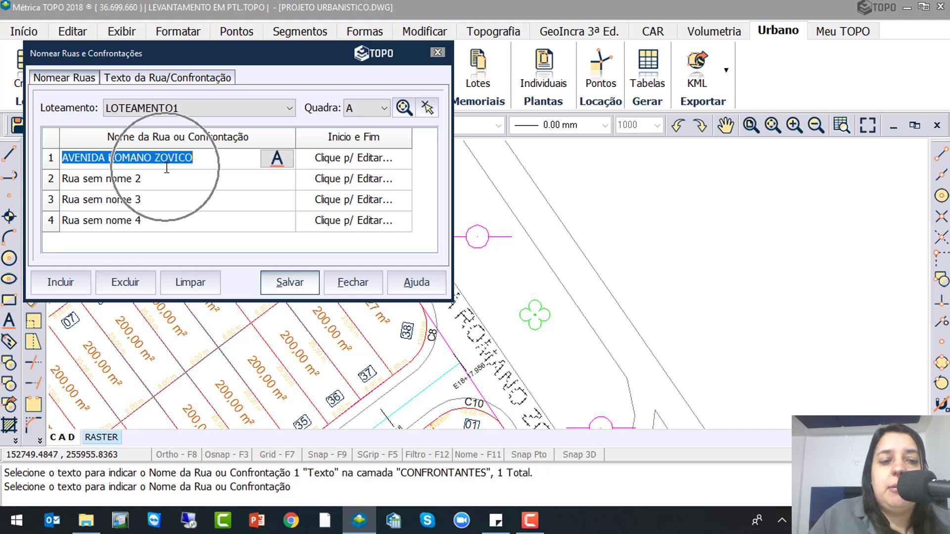
# Name block A's second stretch by importing the RUA 04 text from the drawing
pyautogui.click(139, 182)
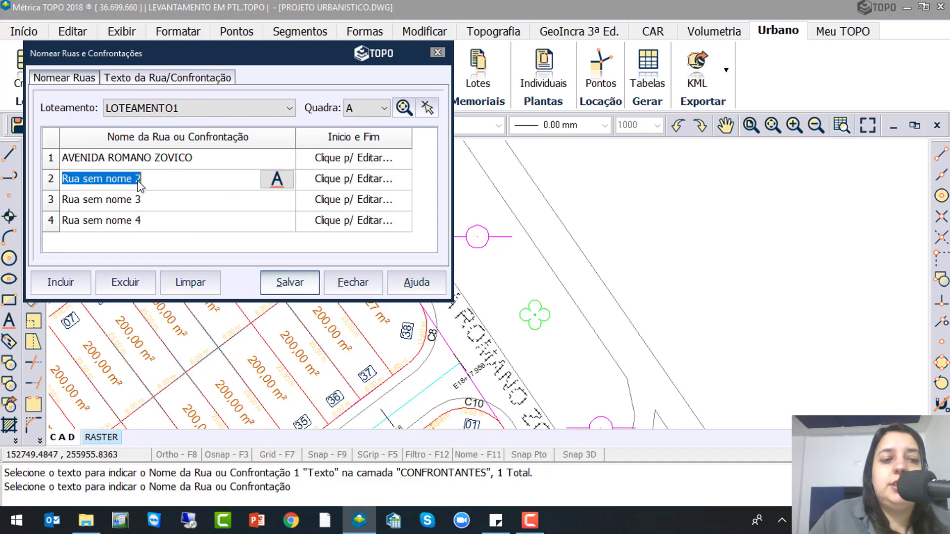
pyautogui.click(278, 181)
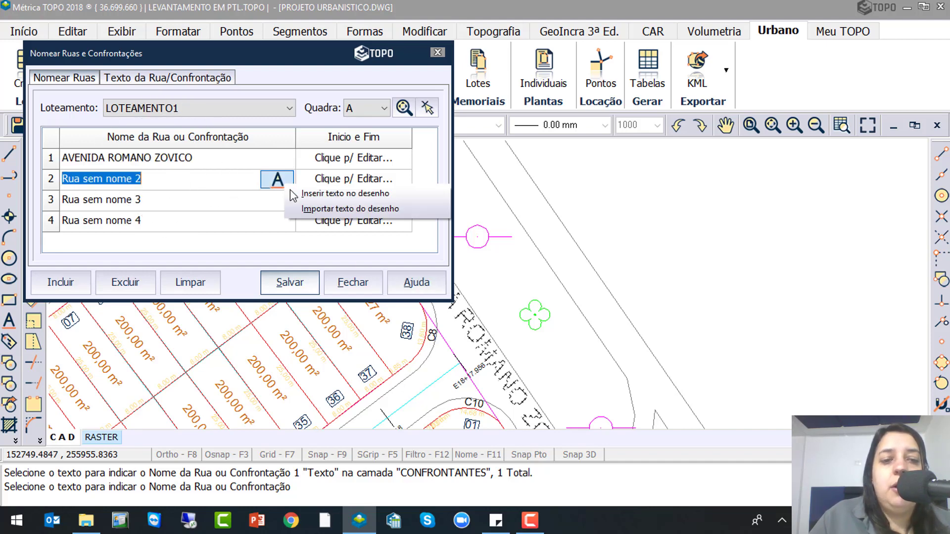
pyautogui.click(338, 209)
pyautogui.scroll(-5, 421, 265)
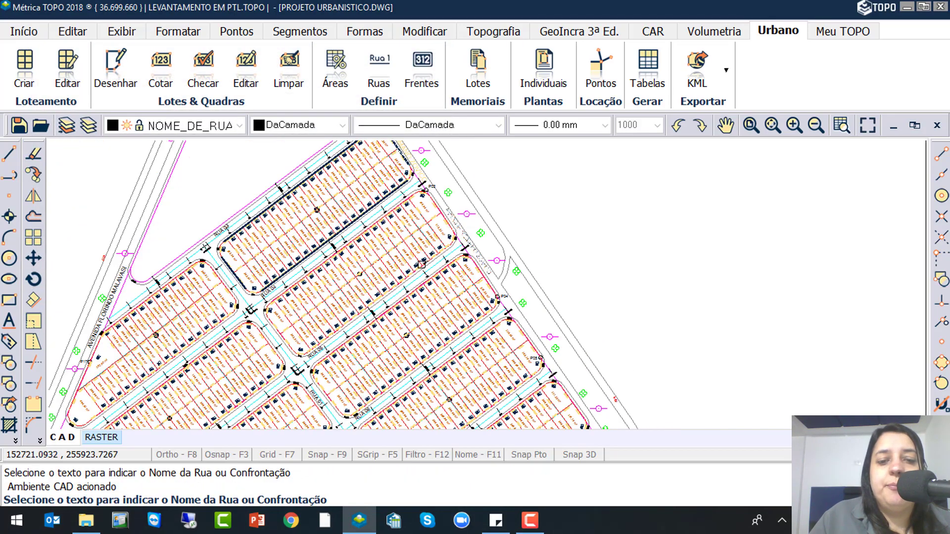
pyautogui.scroll(5, 385, 327)
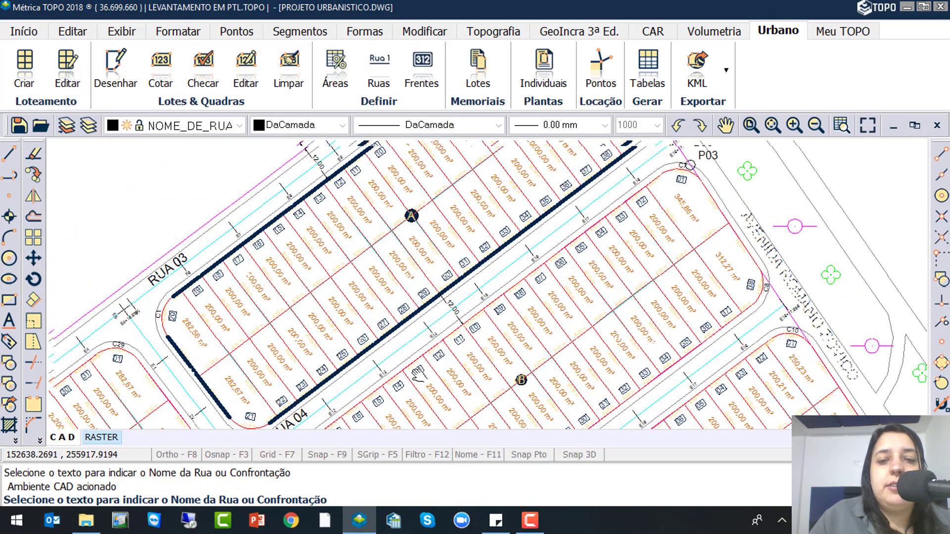
pyautogui.click(302, 417)
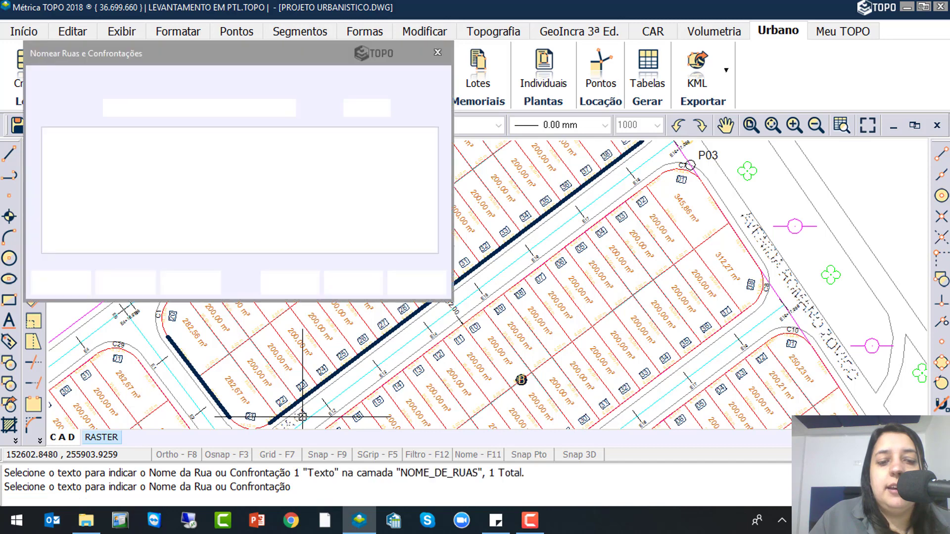
# Name block A's third stretch by importing the RUA 01 text from the drawing
pyautogui.click(267, 204)
pyautogui.click(276, 200)
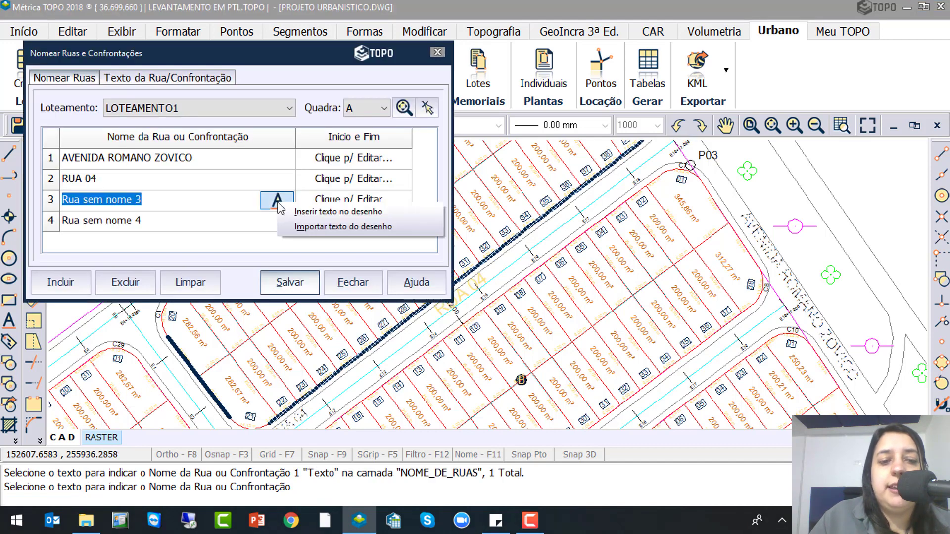
pyautogui.click(324, 228)
pyautogui.scroll(-4, 445, 287)
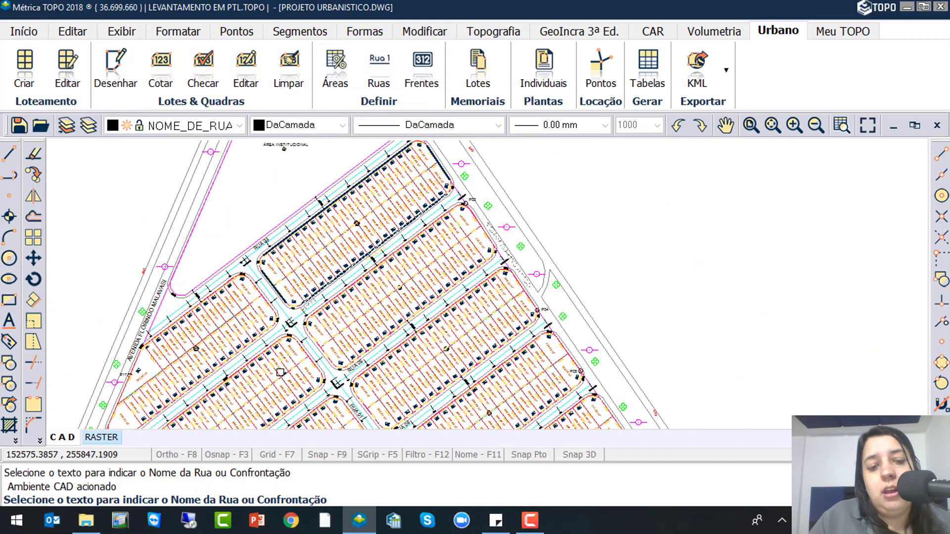
pyautogui.scroll(2, 372, 434)
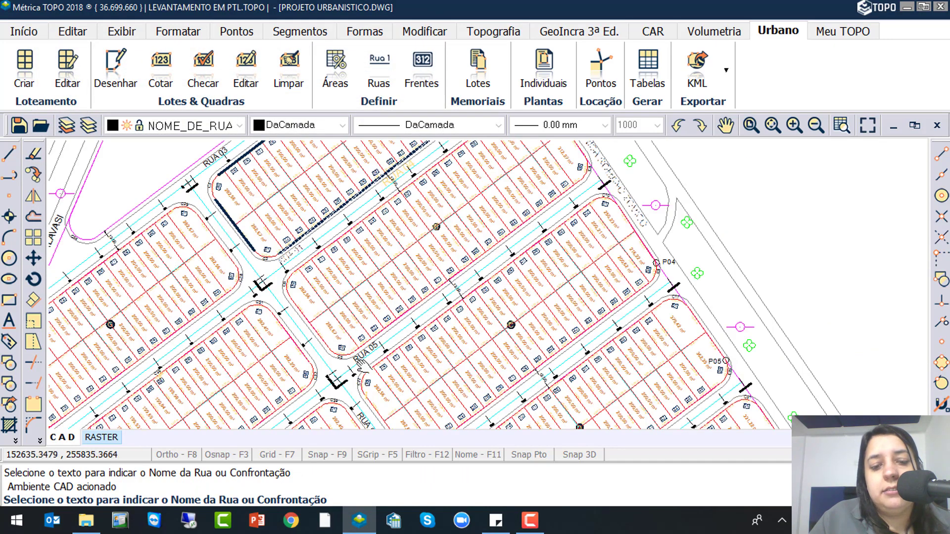
pyautogui.scroll(3, 360, 365)
pyautogui.click(377, 346)
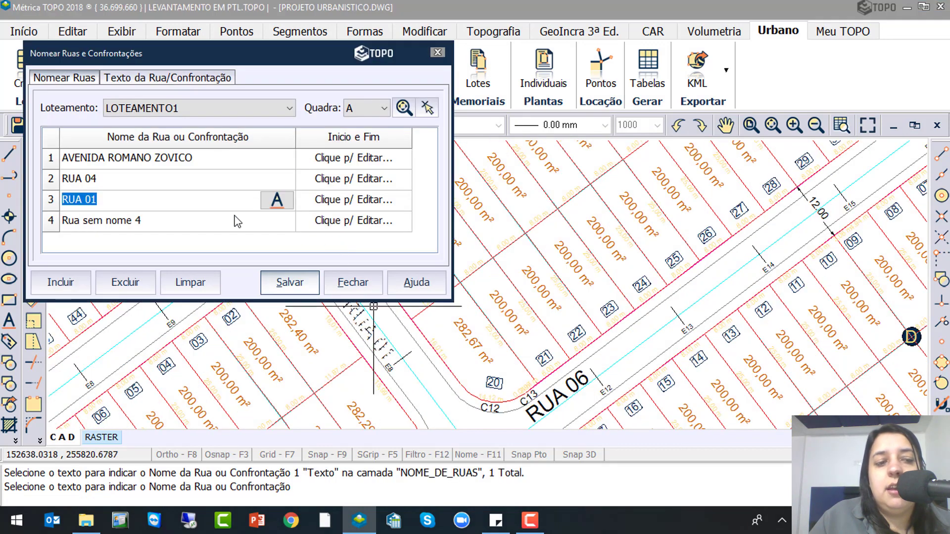
# Name block A's fourth stretch by importing the RUA 03 text from the drawing, and save block A's street names
pyautogui.click(225, 220)
pyautogui.click(279, 224)
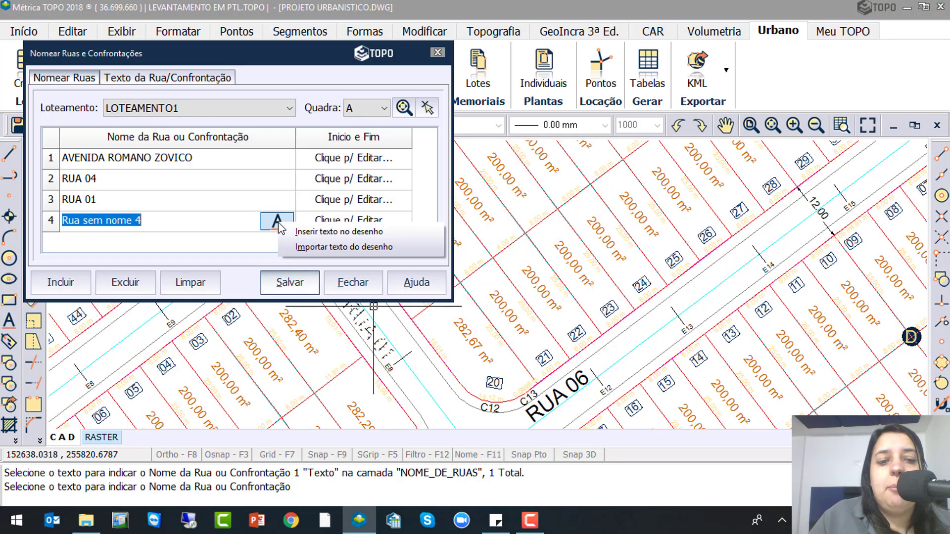
pyautogui.click(324, 247)
pyautogui.scroll(-4, 487, 285)
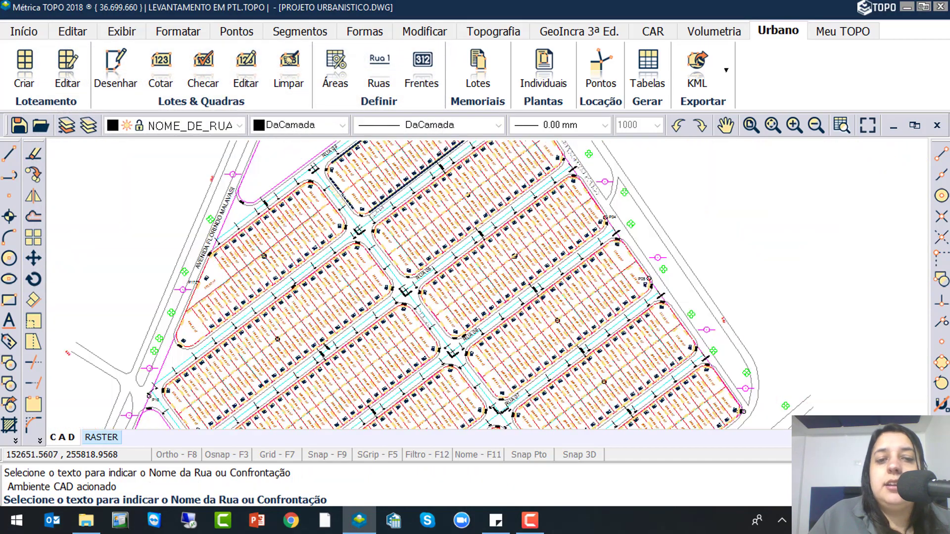
pyautogui.moveTo(369, 170); pyautogui.dragTo(393, 255, button='middle')
pyautogui.scroll(4, 366, 239)
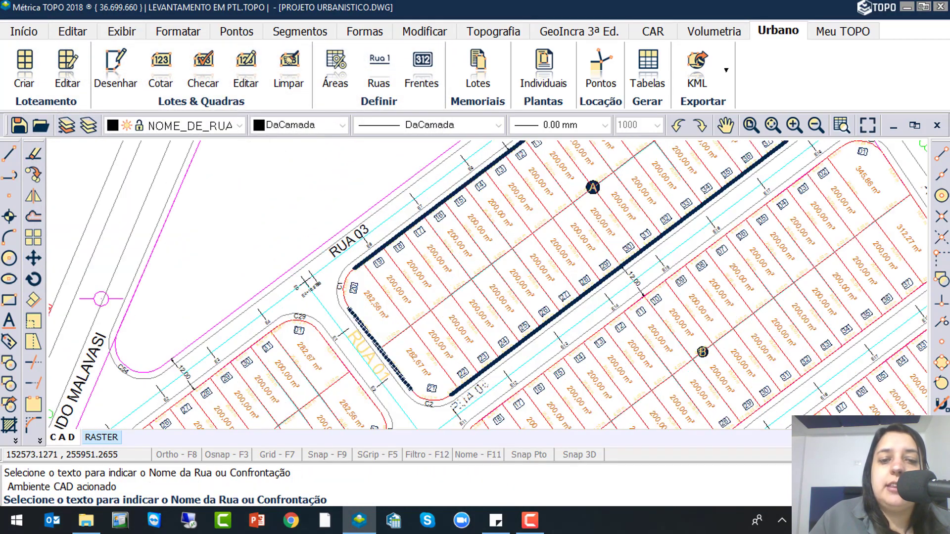
pyautogui.scroll(3, 369, 237)
pyautogui.click(278, 274)
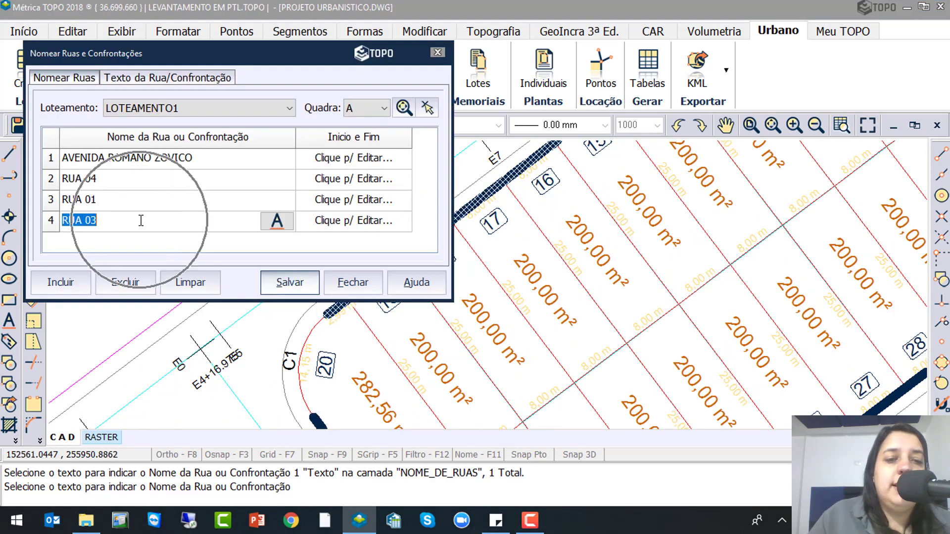
pyautogui.click(278, 283)
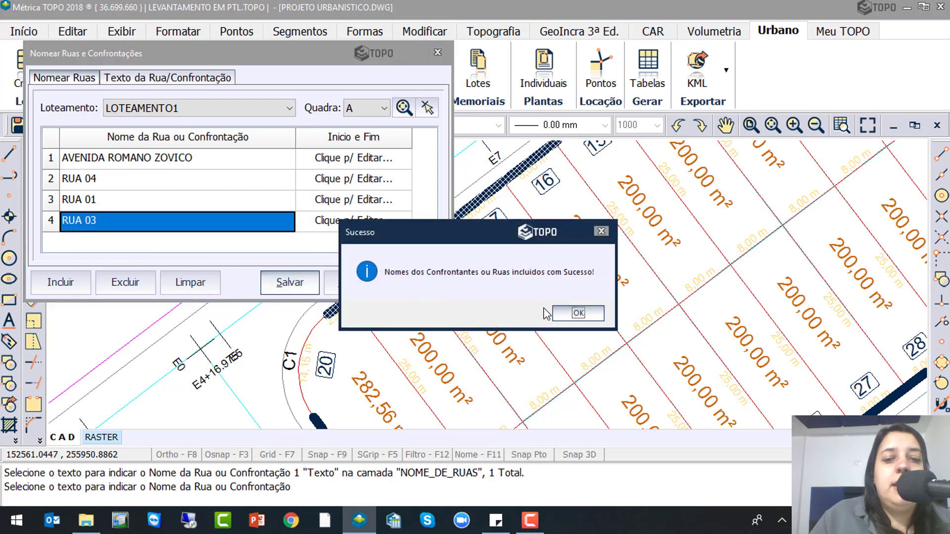
pyautogui.click(559, 315)
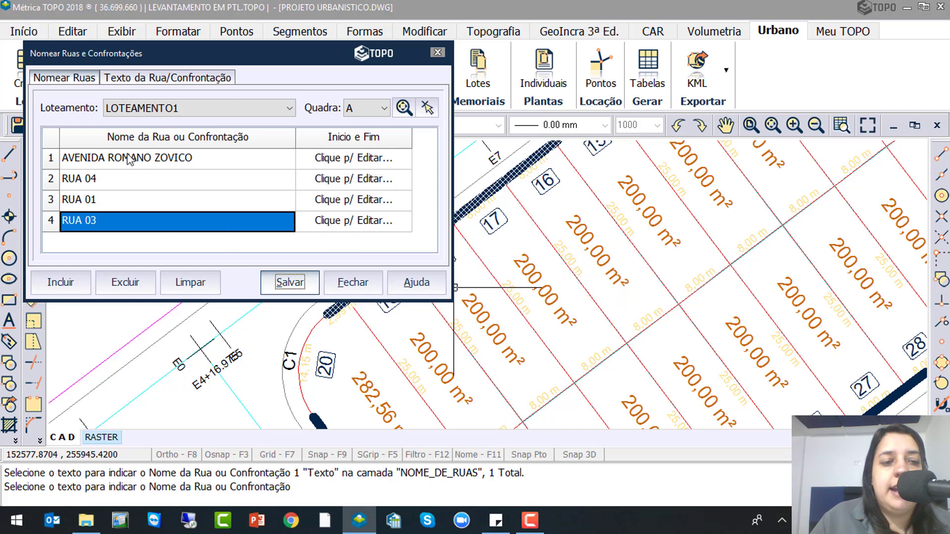
# Switch the street naming to block B of LOTEAMENTO1 and locate that block in the drawing
pyautogui.click(367, 108)
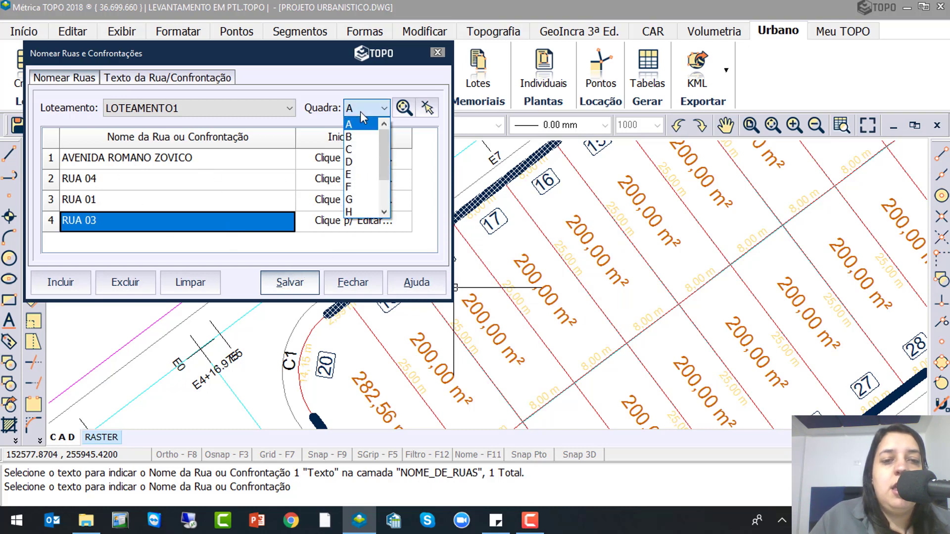
pyautogui.click(366, 142)
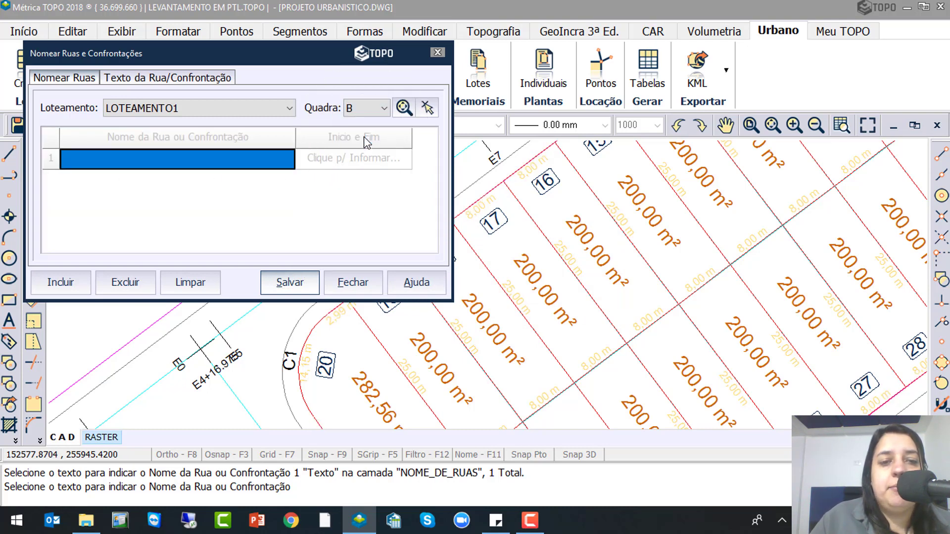
pyautogui.click(406, 112)
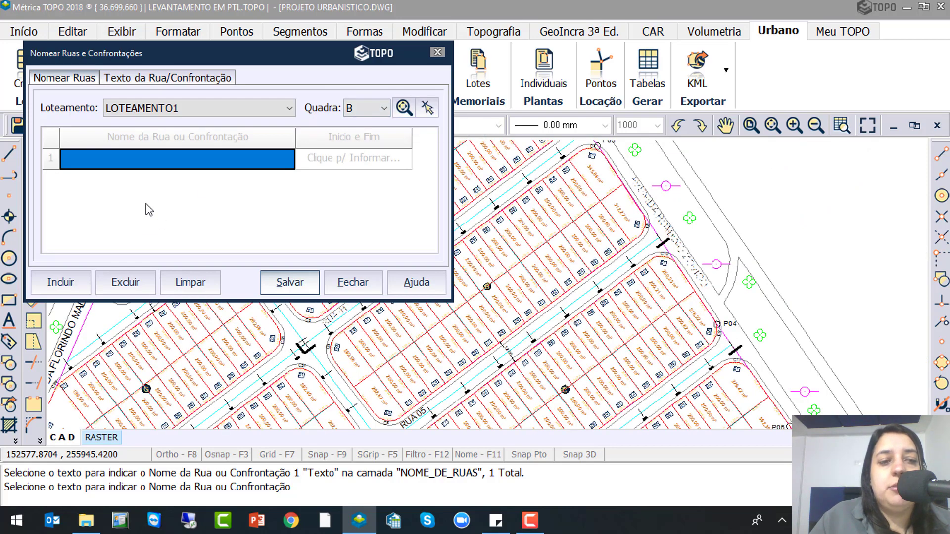
# Define block B's first street stretch along AVENIDA ROMANO ZOVICO, from curve C7 at lot 01 to curve C8 at lot 38
pyautogui.click(60, 283)
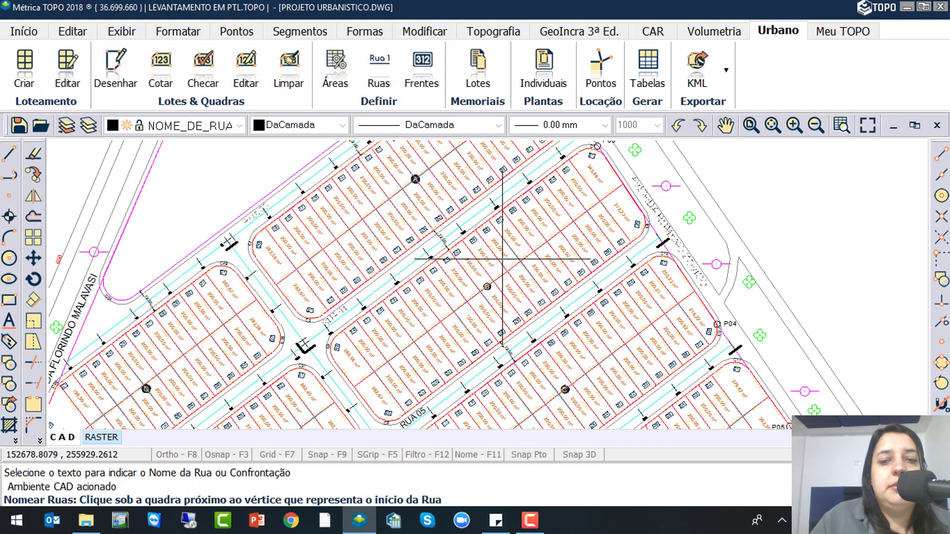
pyautogui.moveTo(576, 191); pyautogui.dragTo(362, 189, button='middle')
pyautogui.scroll(3, 470, 163)
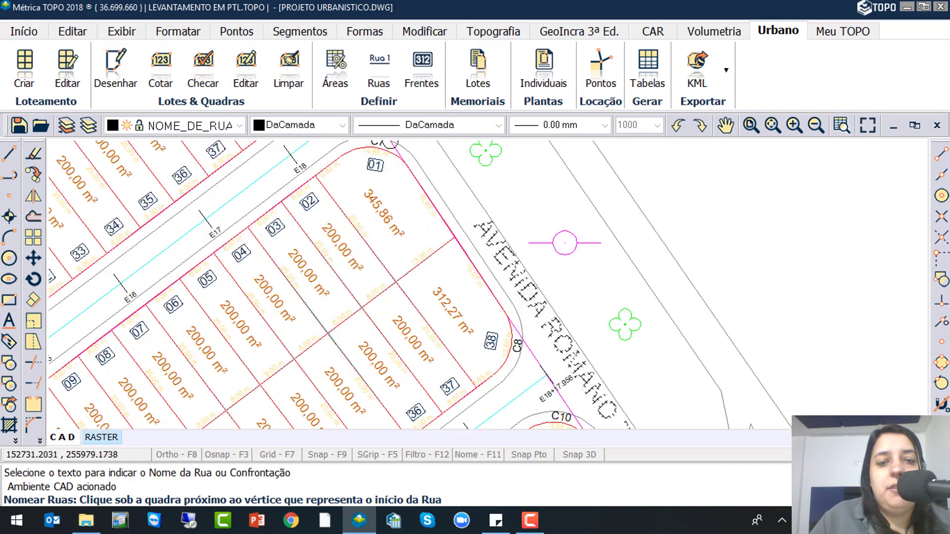
pyautogui.click(414, 164)
pyautogui.scroll(-4, 414, 164)
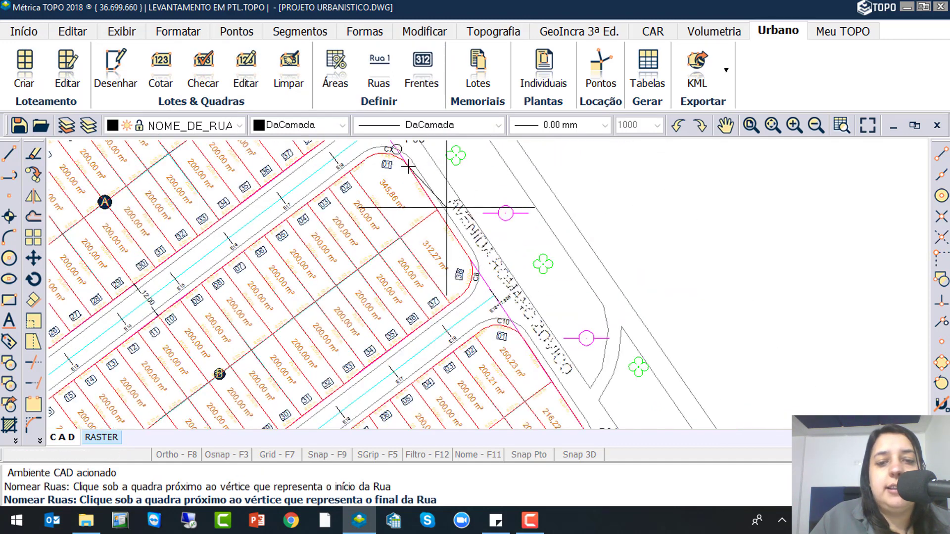
pyautogui.click(463, 246)
pyautogui.click(432, 316)
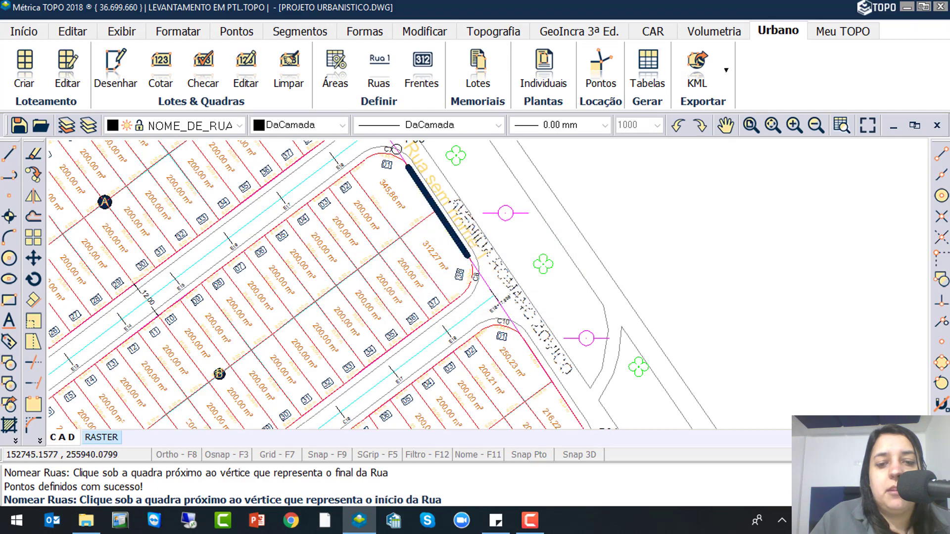
# Define block B's second street stretch along RUA 05, from the lot 37 end of curve C8 to curve C5 near lot 20
pyautogui.scroll(3, 456, 297)
pyautogui.click(454, 298)
pyautogui.scroll(-4, 454, 299)
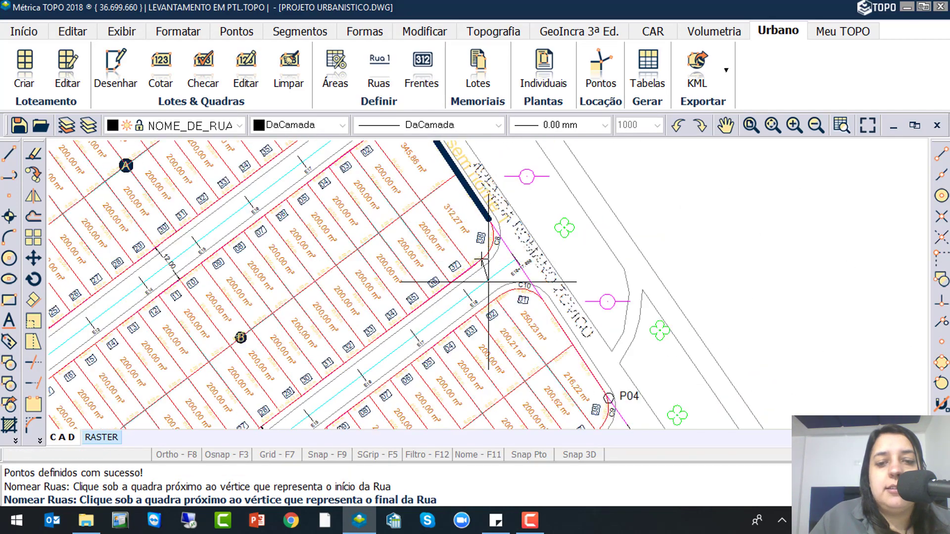
pyautogui.scroll(2, 316, 342)
pyautogui.scroll(-3, 831, 295)
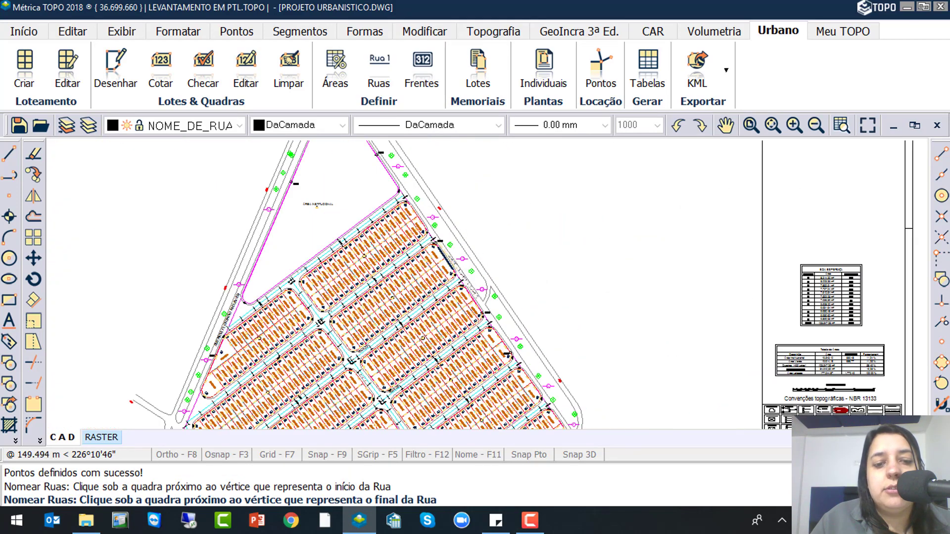
pyautogui.scroll(5, 766, 220)
pyautogui.click(334, 297)
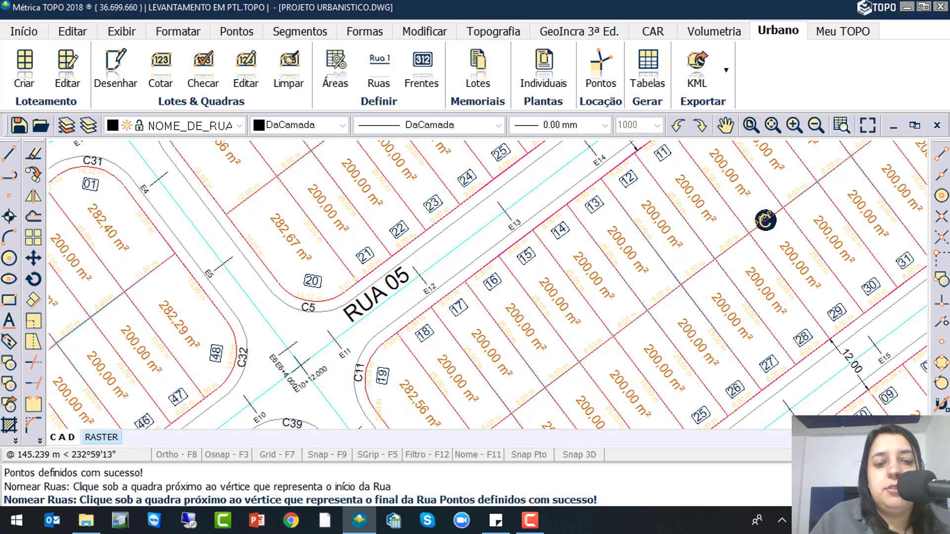
pyautogui.click(427, 315)
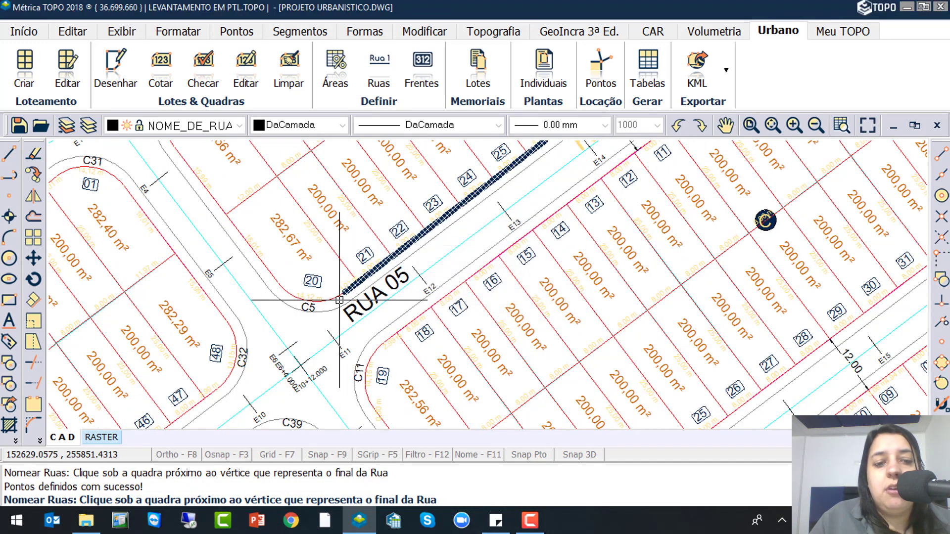
# Define block B's third street stretch along the short side of lots 20 and 19, from curve C5 to curve C6
pyautogui.click(289, 280)
pyautogui.scroll(-2, 286, 281)
pyautogui.click(217, 197)
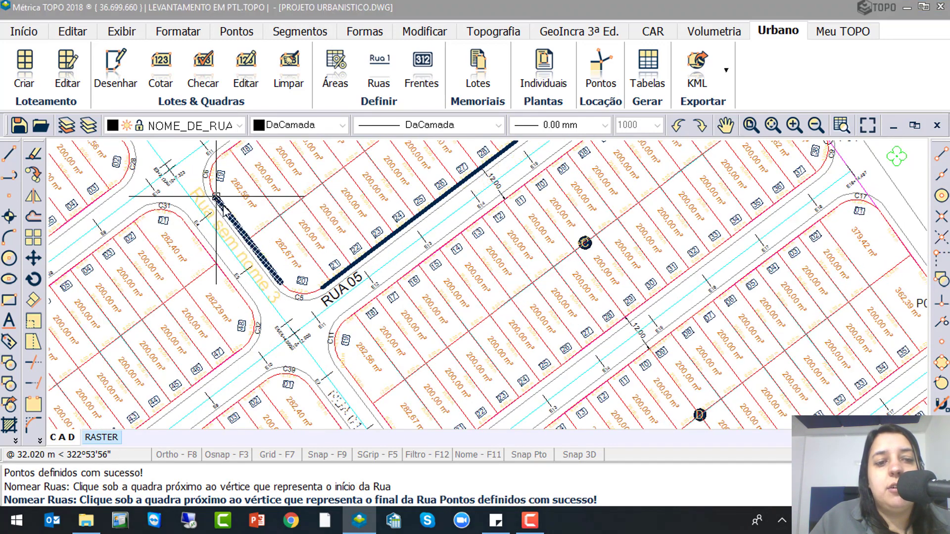
pyautogui.click(428, 318)
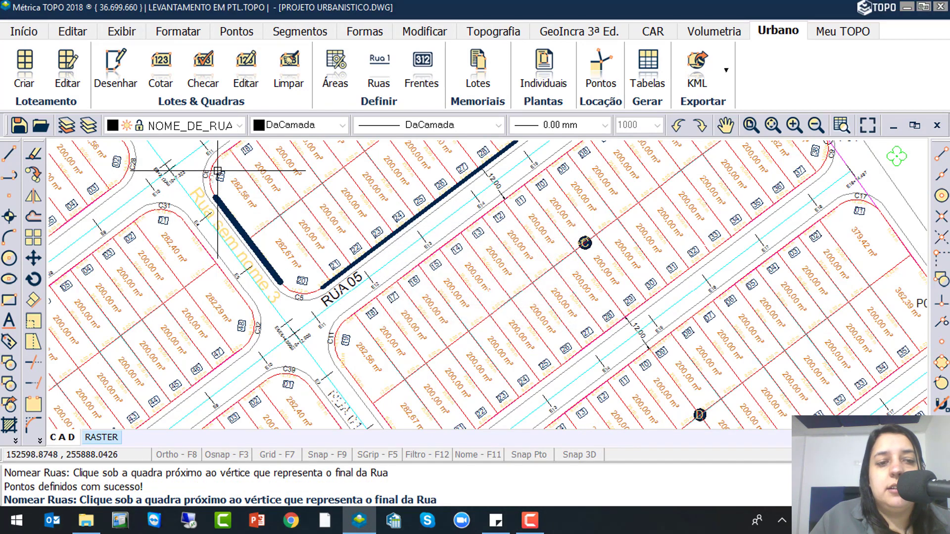
# Define block B's fourth street stretch along RUA 04, from curve C6 at lot 19 to curve C7 at lot 01, and finish adding stretches
pyautogui.click(222, 153)
pyautogui.scroll(-4, 231, 199)
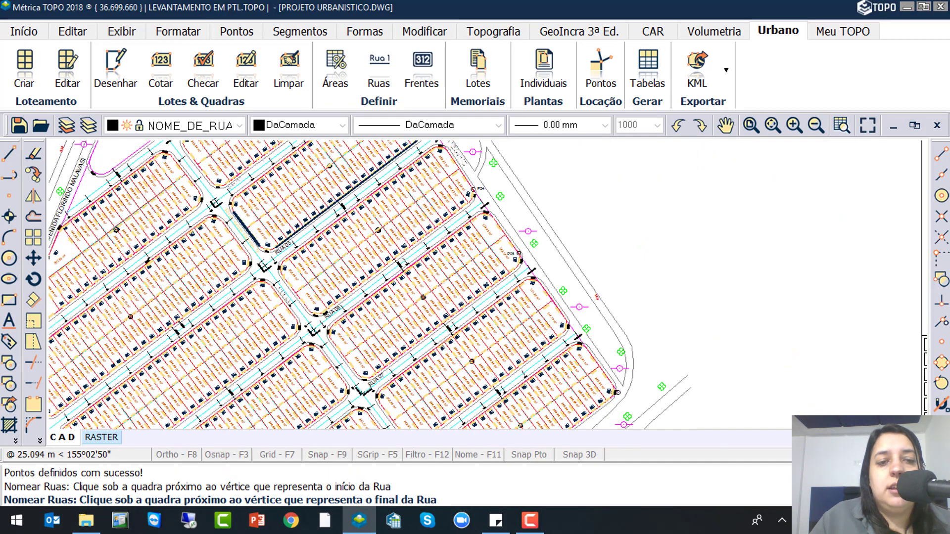
pyautogui.scroll(-1, 334, 170)
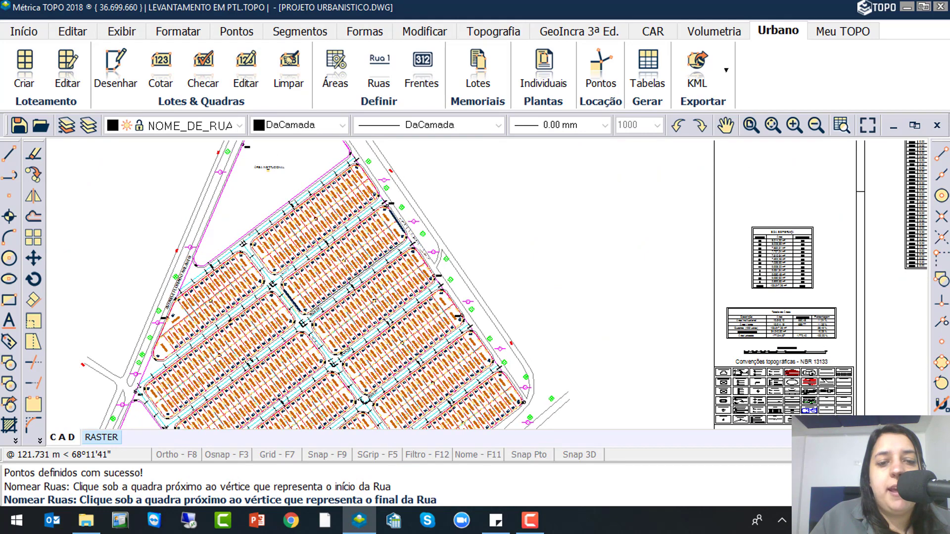
pyautogui.scroll(5, 399, 187)
pyautogui.click(399, 187)
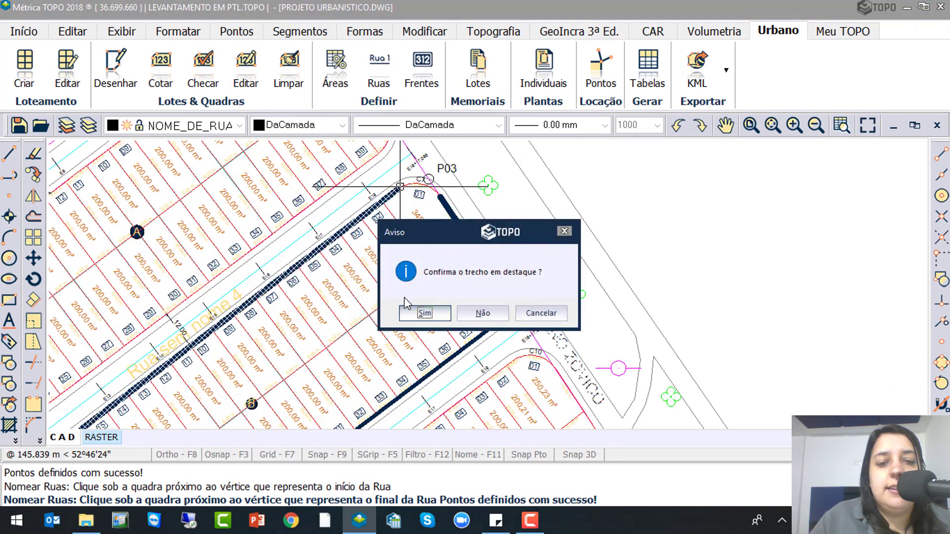
pyautogui.click(424, 314)
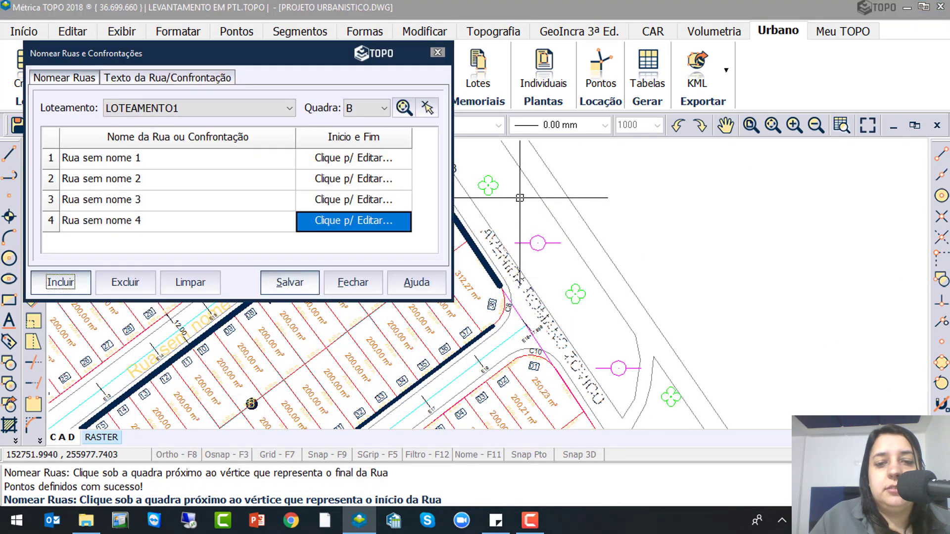
# Name block B's first stretch AVENIDA ROMANO ZOVICO by importing the avenue's text from the drawing
pyautogui.click(185, 158)
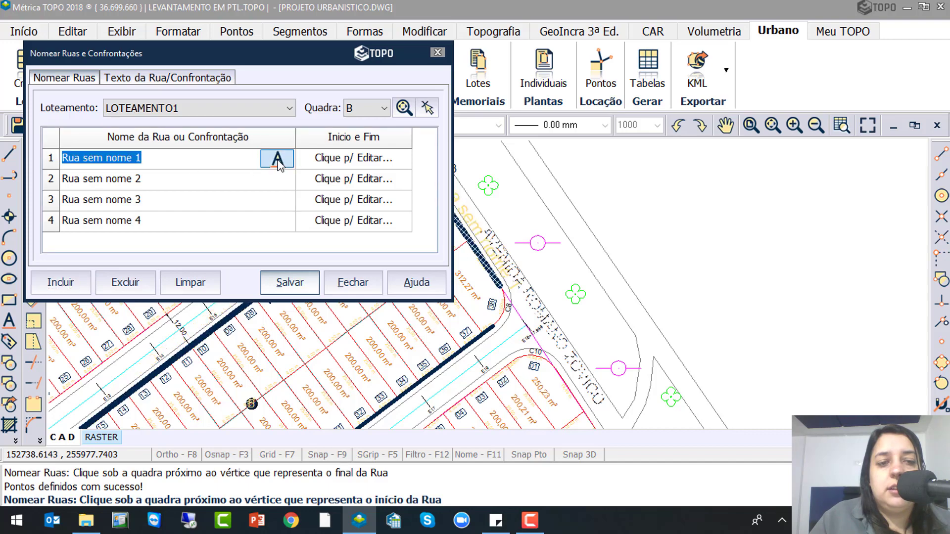
pyautogui.click(277, 159)
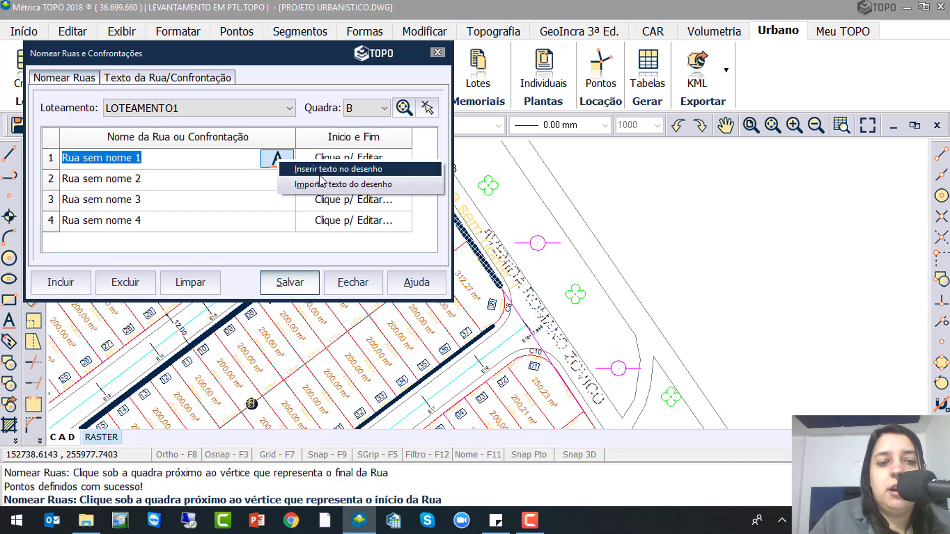
pyautogui.click(364, 185)
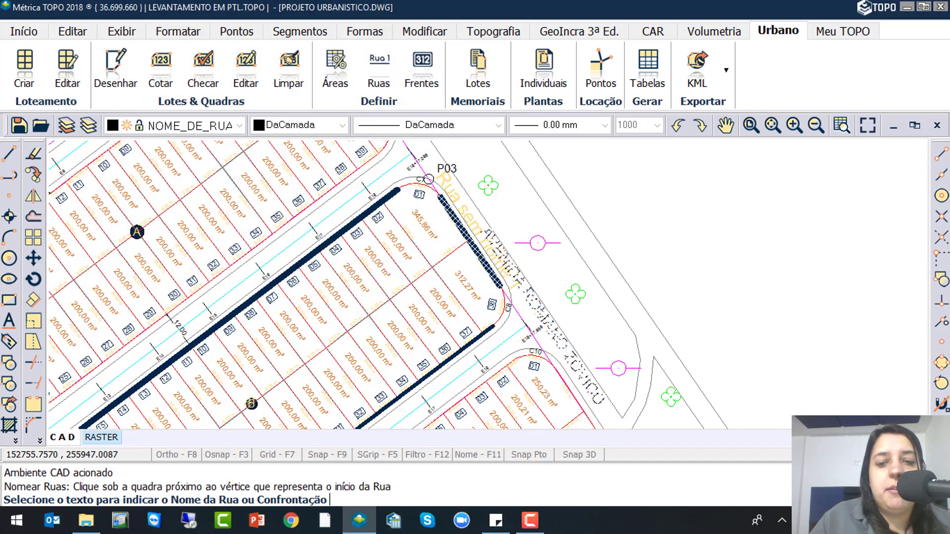
pyautogui.press('Return')
# Name block B's second stretch RUA 05 by importing the street text beside lot 21
pyautogui.click(267, 181)
pyautogui.click(276, 181)
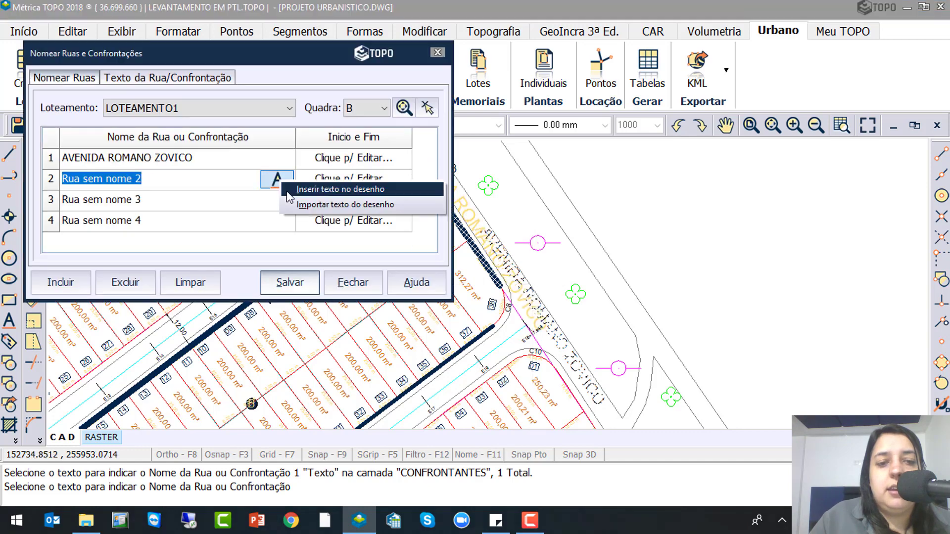
pyautogui.click(303, 205)
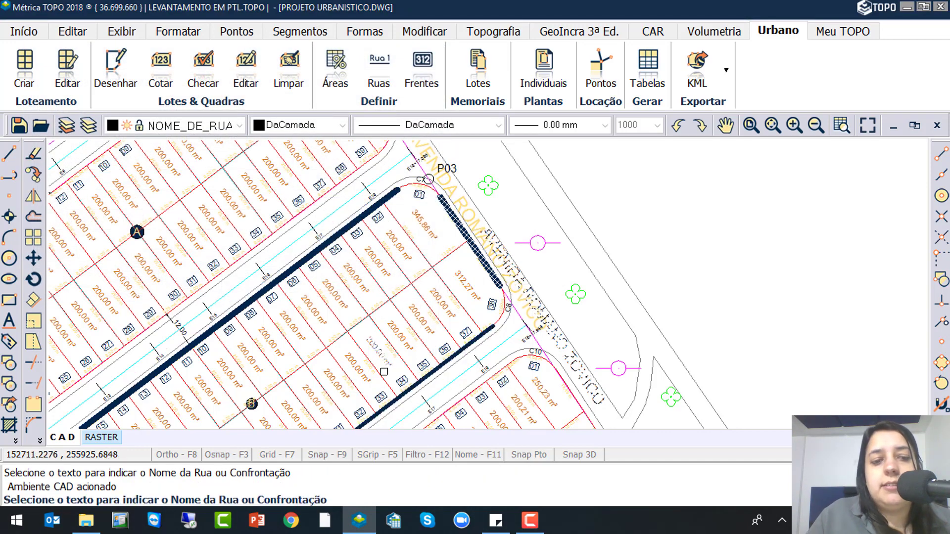
pyautogui.moveTo(384, 372); pyautogui.dragTo(529, 215, button='middle')
pyautogui.moveTo(486, 273); pyautogui.dragTo(475, 245, button='middle')
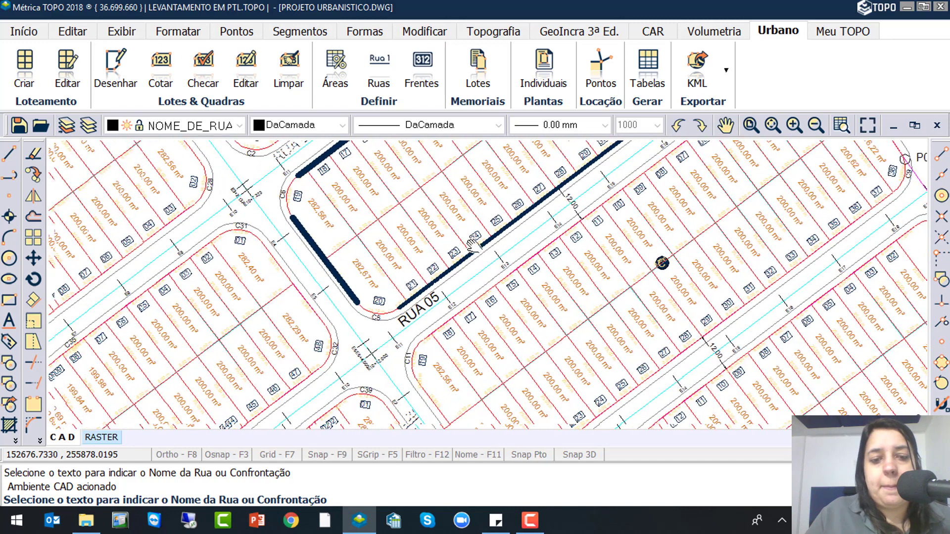
pyautogui.click(424, 304)
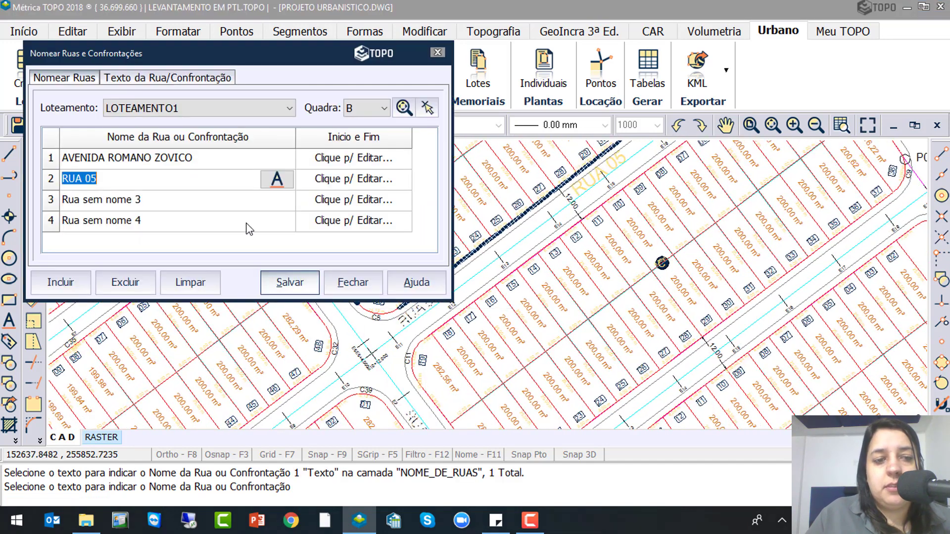
# Name block B's third stretch RUA 01 by importing that street's text from beside block C's short side
pyautogui.click(275, 201)
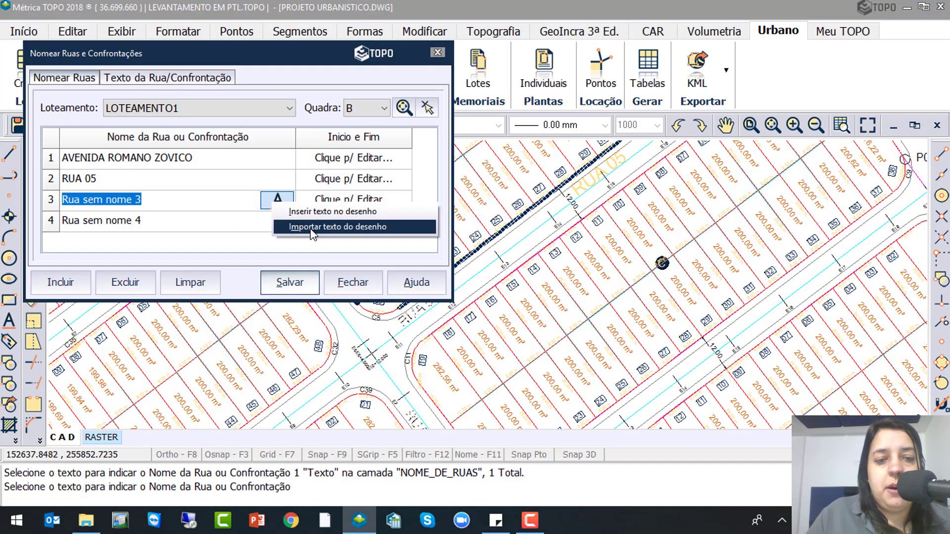
pyautogui.click(312, 228)
pyautogui.moveTo(245, 166); pyautogui.dragTo(316, 240, button='middle')
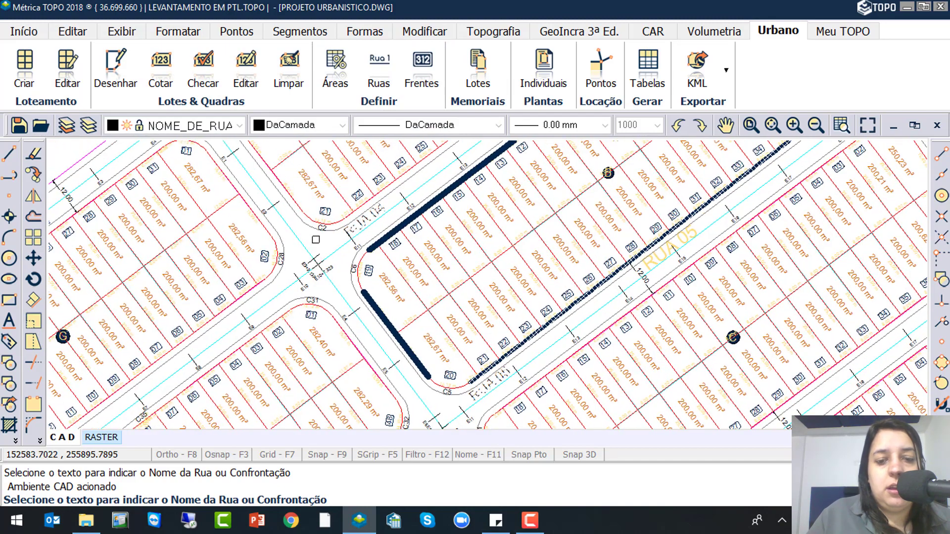
pyautogui.scroll(-4, 315, 240)
pyautogui.scroll(4, 407, 369)
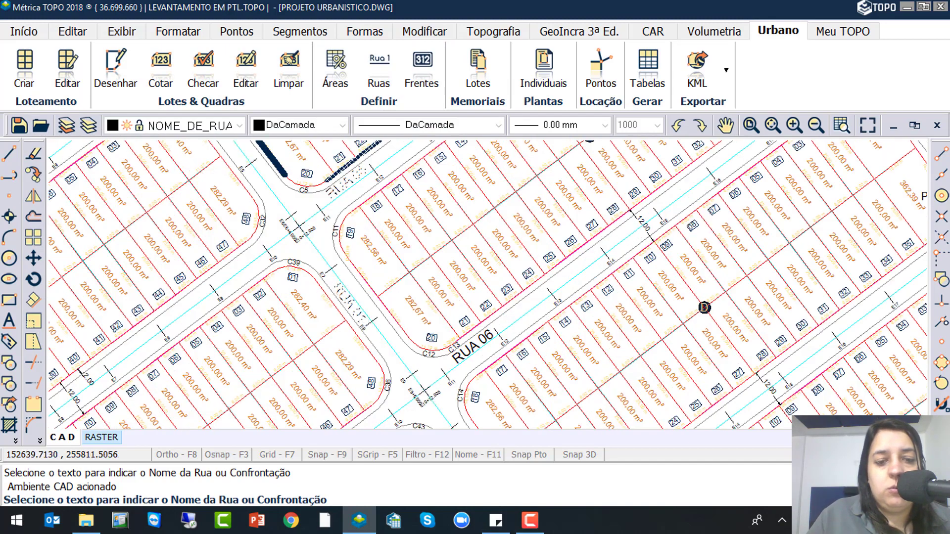
pyautogui.scroll(2, 357, 319)
pyautogui.click(354, 309)
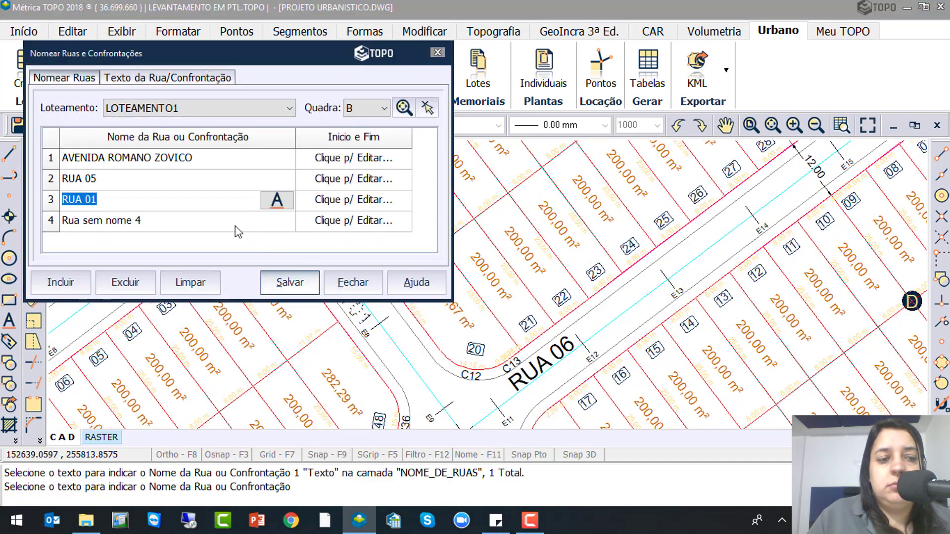
# Name block B's fourth stretch RUA 04 from the street text near curve C2 and save the block's street names
pyautogui.click(276, 224)
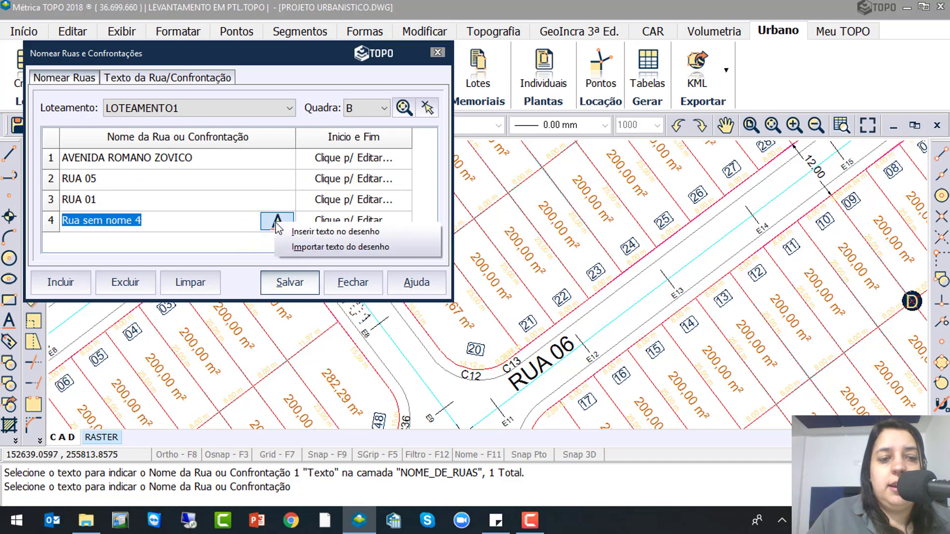
pyautogui.click(311, 244)
pyautogui.scroll(-2, 403, 279)
pyautogui.moveTo(342, 185); pyautogui.dragTo(343, 364, button='middle')
pyautogui.scroll(3, 306, 280)
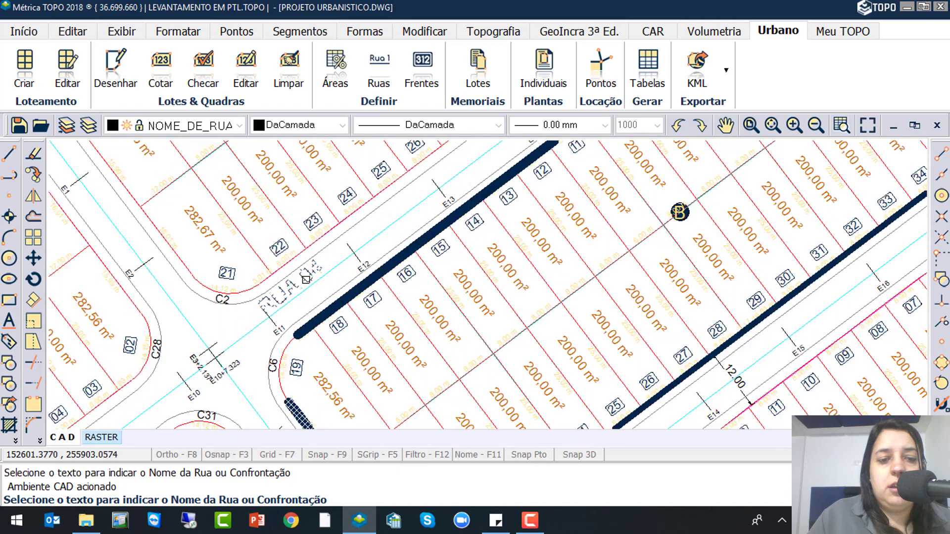
pyautogui.click(307, 276)
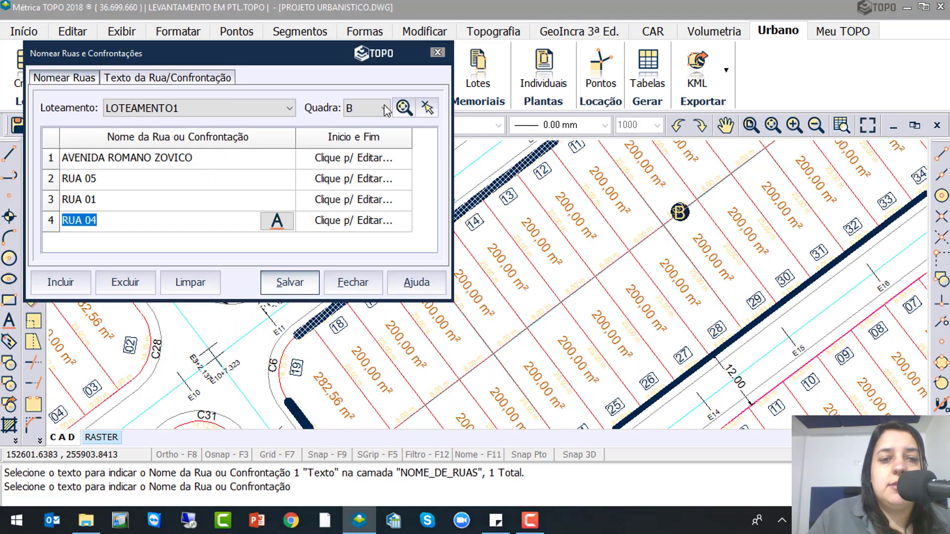
pyautogui.click(291, 283)
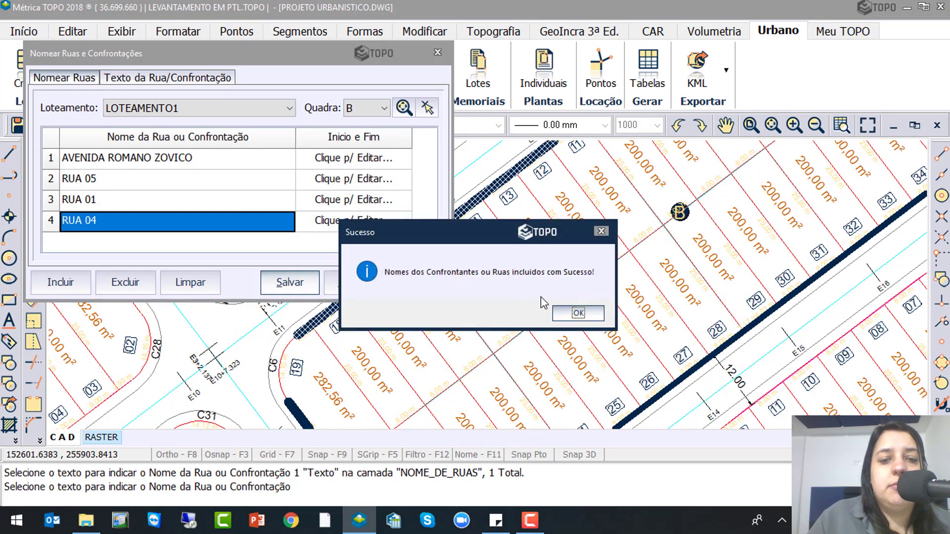
pyautogui.click(577, 313)
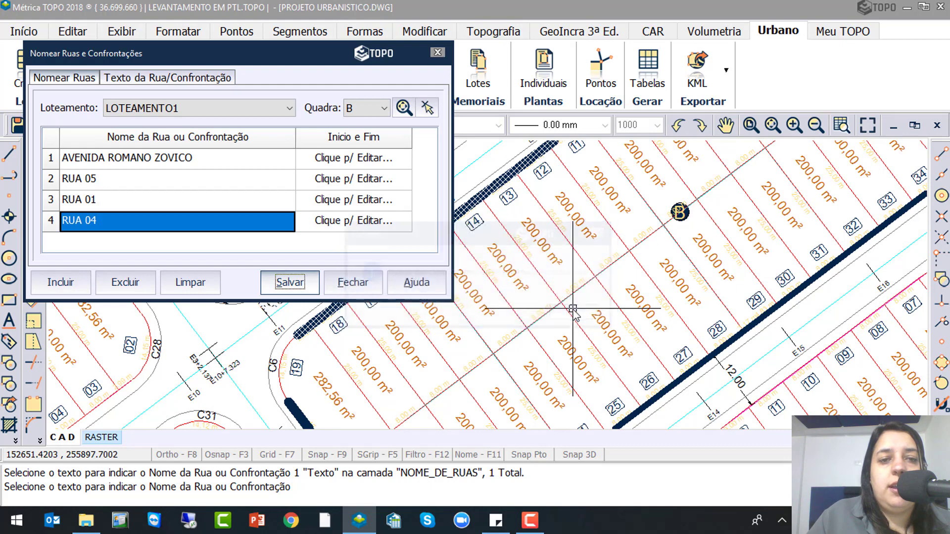
# Switch to block C and define its first stretch along AVENIDA ROMANO ZOVICO, from curve C10 at lot 01 to point P04
pyautogui.click(373, 112)
pyautogui.click(361, 137)
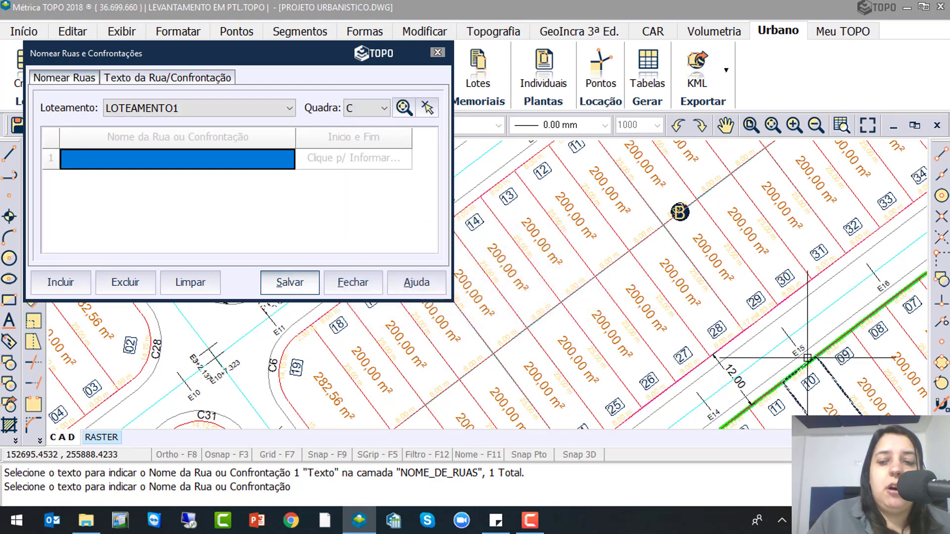
pyautogui.click(68, 286)
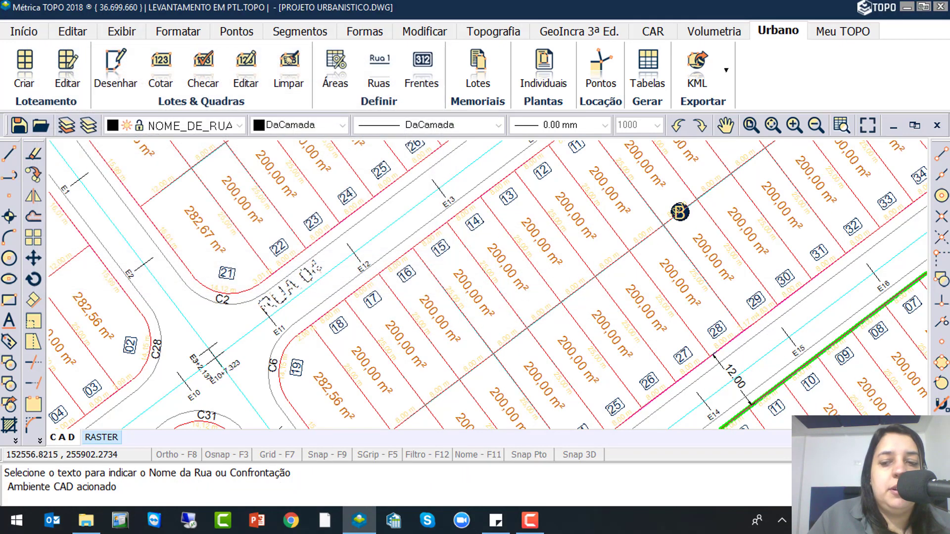
pyautogui.scroll(-4, 637, 226)
pyautogui.scroll(2, 637, 226)
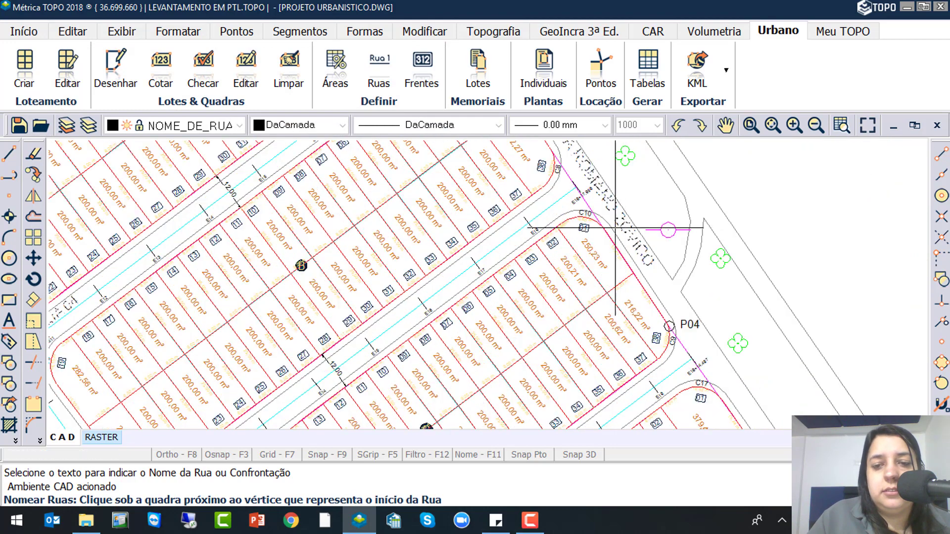
pyautogui.click(581, 221)
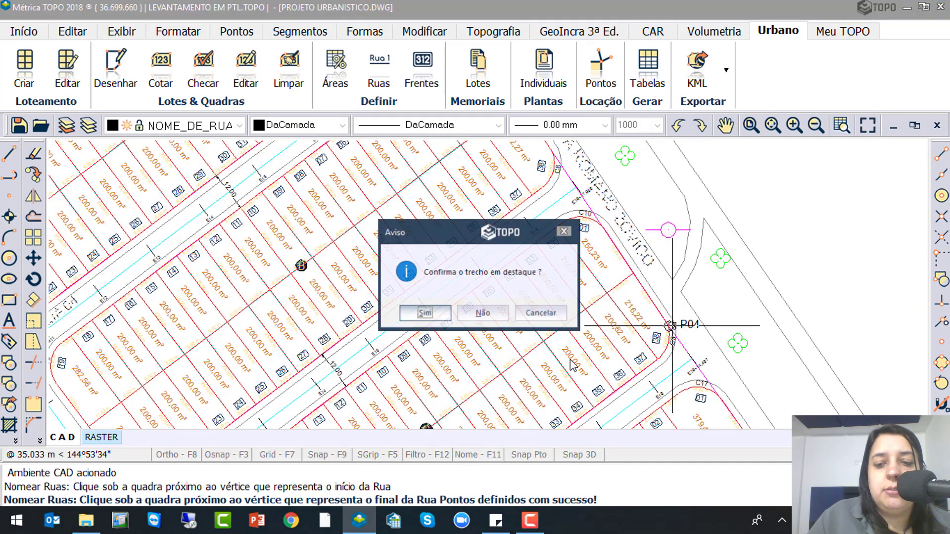
pyautogui.click(424, 314)
# Define block C's stretches along RUA 06, from curve C9 to C13, and along RUA 01, from curve C12 to C11
pyautogui.scroll(4, 668, 327)
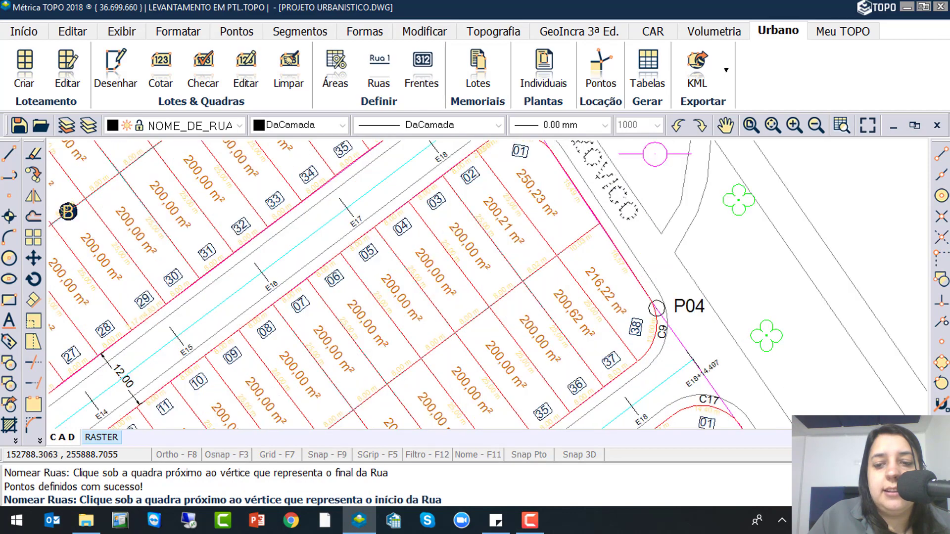
pyautogui.click(596, 322)
pyautogui.scroll(-5, 562, 368)
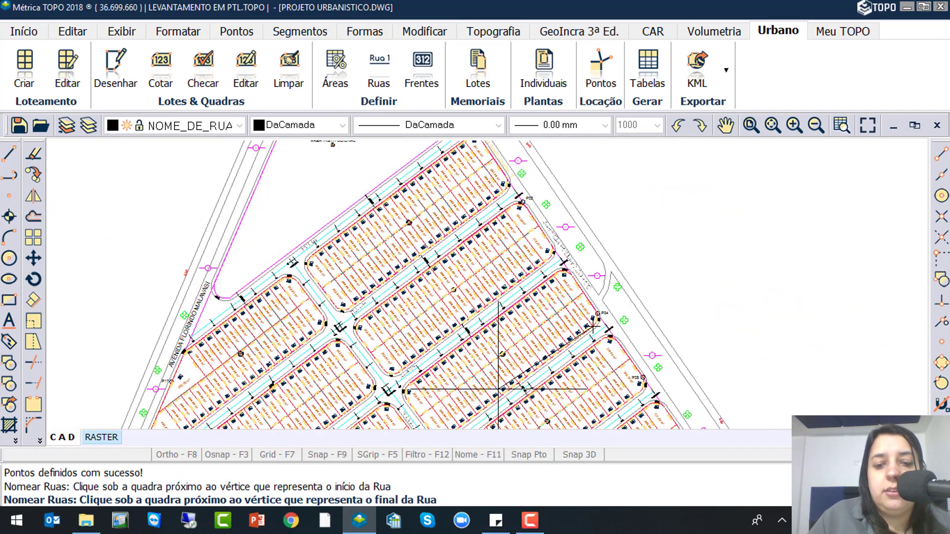
pyautogui.scroll(3, 381, 359)
pyautogui.click(381, 360)
pyautogui.press('Return')
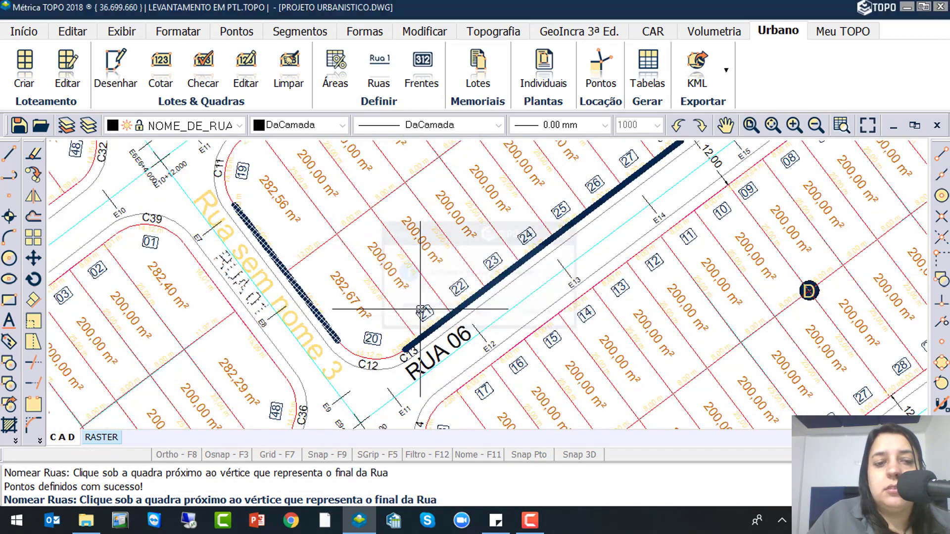
# Define block C's fourth stretch along RUA 05, from curve C11 to curve C10, and finish adding stretches
pyautogui.scroll(-6, 352, 309)
pyautogui.scroll(6, 364, 265)
pyautogui.click(413, 205)
pyautogui.press('Return')
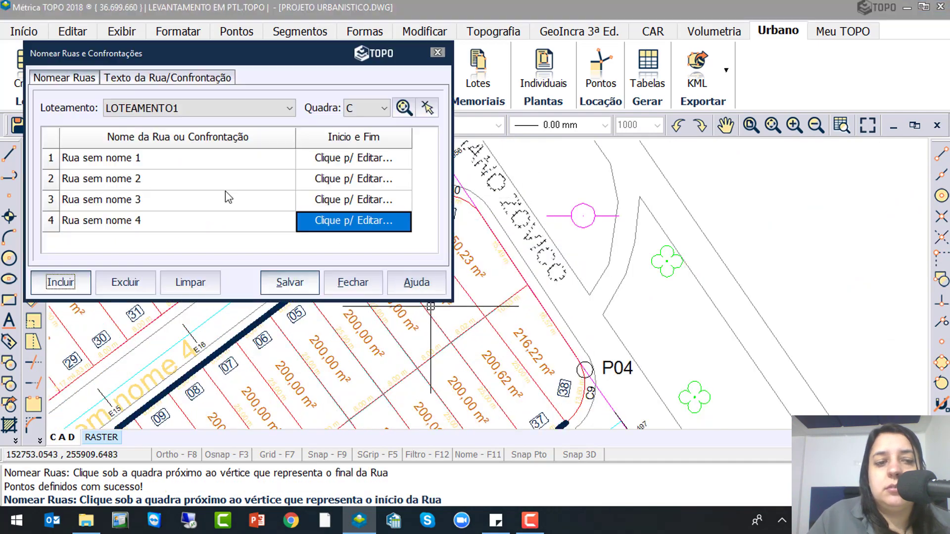
# Name block C's first stretch AVENIDA ROMANO ZOVICO by importing the avenue's text from the drawing
pyautogui.click(193, 160)
pyautogui.click(275, 158)
pyautogui.click(320, 180)
pyautogui.click(515, 214)
# Name block C's second stretch RUA 06 by importing the street text near curve C13
pyautogui.click(273, 179)
pyautogui.click(319, 205)
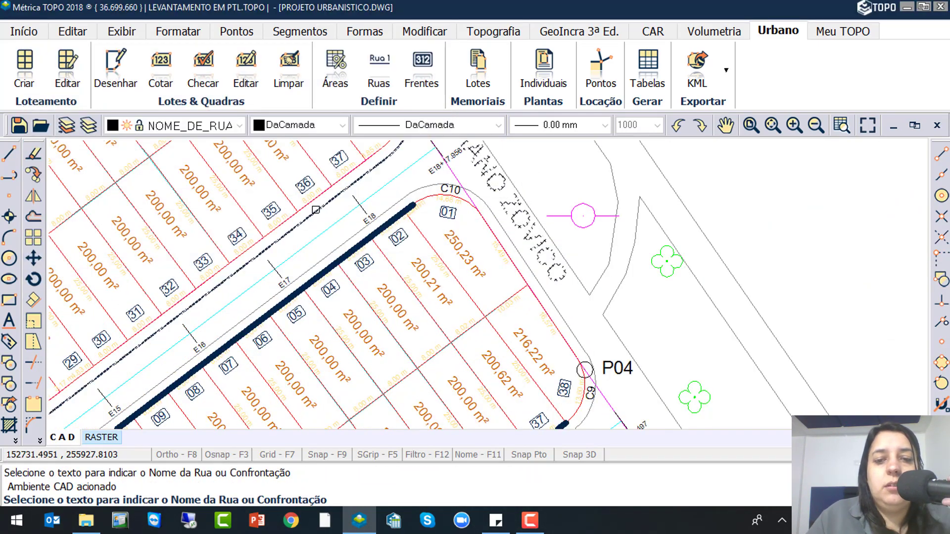
pyautogui.scroll(-3, 534, 240)
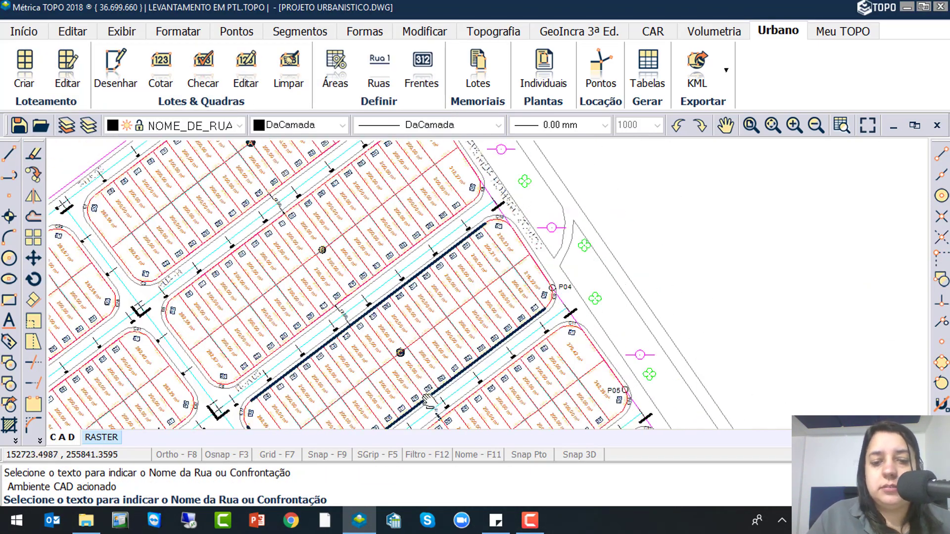
pyautogui.scroll(2, 410, 396)
pyautogui.click(389, 366)
# Name block C's third stretch RUA 01 and its fourth stretch after RUA 05 by importing the street texts from the drawing
pyautogui.click(278, 201)
pyautogui.click(321, 227)
pyautogui.click(268, 329)
pyautogui.click(274, 221)
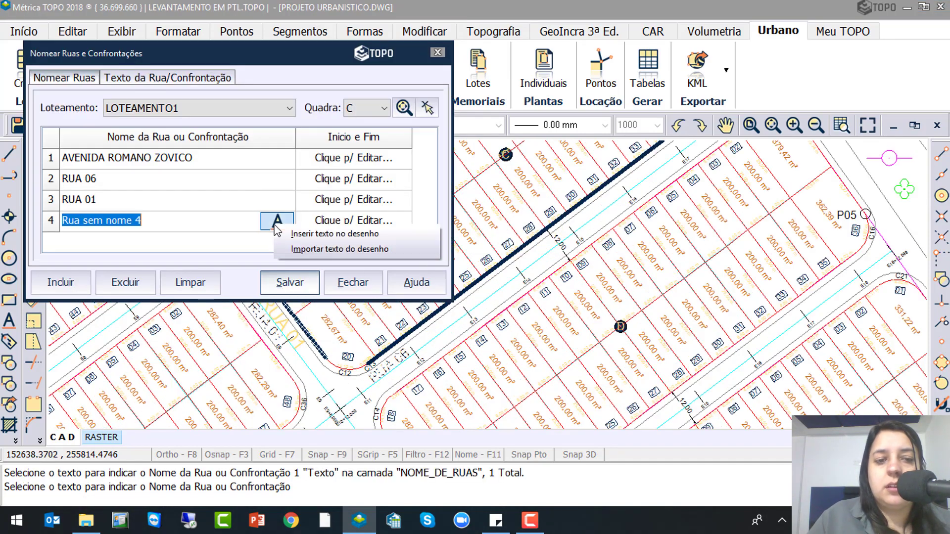
pyautogui.click(321, 246)
pyautogui.click(542, 249)
# Switch to block D and define its first stretch along AVENIDA ROMANO ZOVICO, from curve C17 at lot 01 to point P05
pyautogui.click(367, 108)
pyautogui.click(352, 153)
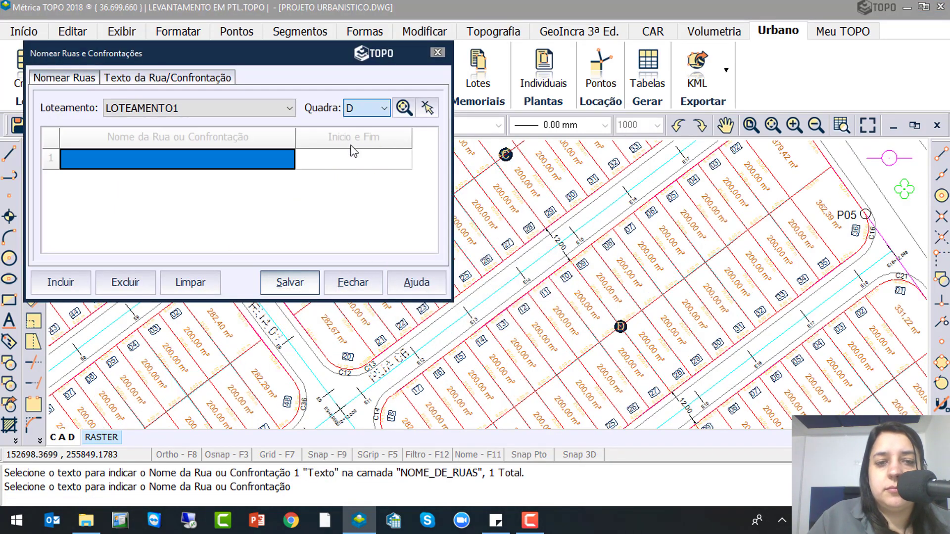
pyautogui.click(60, 282)
pyautogui.moveTo(661, 248); pyautogui.dragTo(401, 320, button='middle')
pyautogui.click(542, 195)
pyautogui.click(607, 291)
pyautogui.click(425, 314)
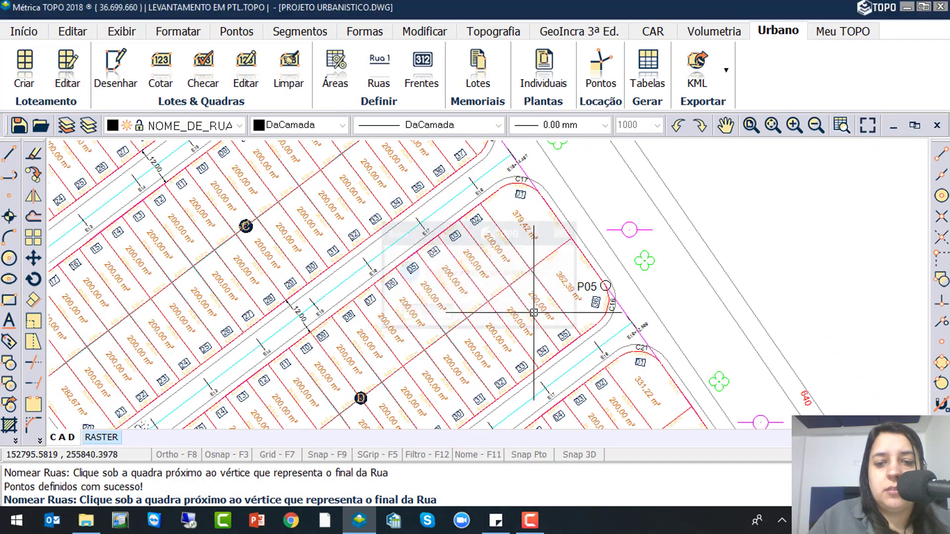
# Define block D's second stretch along RUA 07, from the lot 35 end of curve C16 to curve C15 near lot 20
pyautogui.click(615, 309)
pyautogui.moveTo(400, 379); pyautogui.dragTo(564, 178, button='middle')
pyautogui.click(386, 399)
pyautogui.click(424, 313)
# Define block D's third stretch along the short side of lots 19 and 18, from curve C15 to curve C14
pyautogui.click(354, 392)
pyautogui.click(297, 275)
pyautogui.click(425, 314)
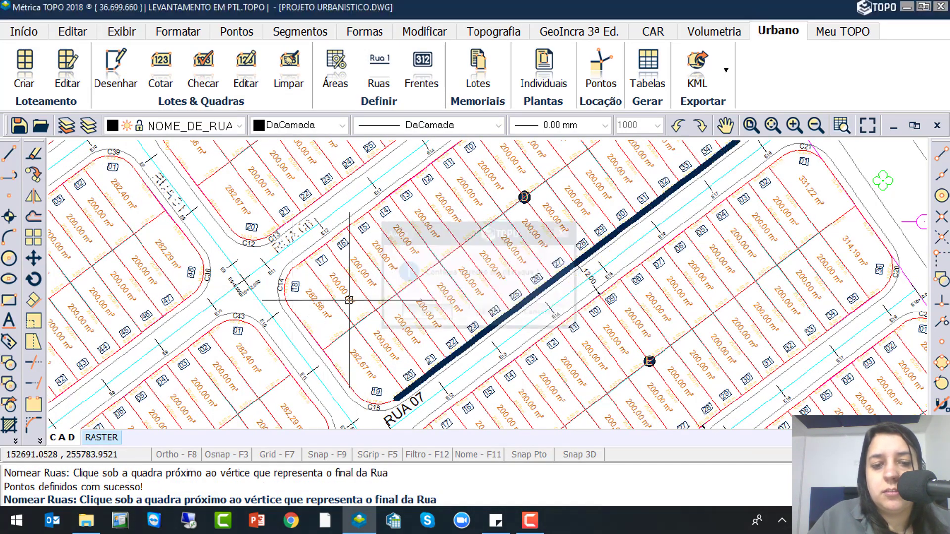
# Define block D's fourth stretch along RUA 06, from curve C14 at lot 18 to curve C17 at lot 01, and finish adding stretches
pyautogui.click(293, 265)
pyautogui.scroll(-4, 293, 270)
pyautogui.scroll(6, 432, 171)
pyautogui.moveTo(432, 170); pyautogui.dragTo(451, 260, button='middle')
pyautogui.click(444, 229)
pyautogui.click(431, 313)
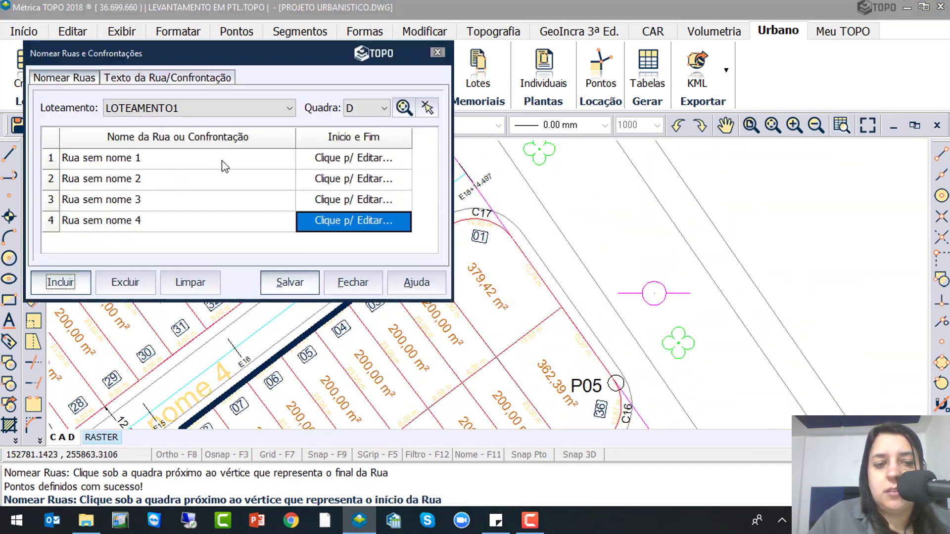
# Name block D's first stretch AVENIDA ROMANO ZOVICO by importing the avenue's text from the drawing
pyautogui.click(223, 161)
pyautogui.click(281, 159)
pyautogui.click(303, 183)
pyautogui.scroll(-2, 303, 183)
pyautogui.moveTo(303, 183)
pyautogui.mouseDown(button='middle')
pyautogui.moveTo(360, 355)
pyautogui.moveTo(542, 203)
pyautogui.mouseUp(button='middle')
pyautogui.click(259, 191)
# Name block D's second stretch RUA 07 by importing that street's text from the drawing
pyautogui.click(253, 179)
pyautogui.click(278, 179)
pyautogui.click(303, 209)
pyautogui.scroll(-4, 478, 213)
pyautogui.click(430, 333)
# Name block D's third stretch RUA 01 by importing the street text beside the lot 01 at curve C39
pyautogui.click(251, 200)
pyautogui.click(277, 200)
pyautogui.click(302, 233)
pyautogui.moveTo(302, 234); pyautogui.dragTo(398, 402, button='middle')
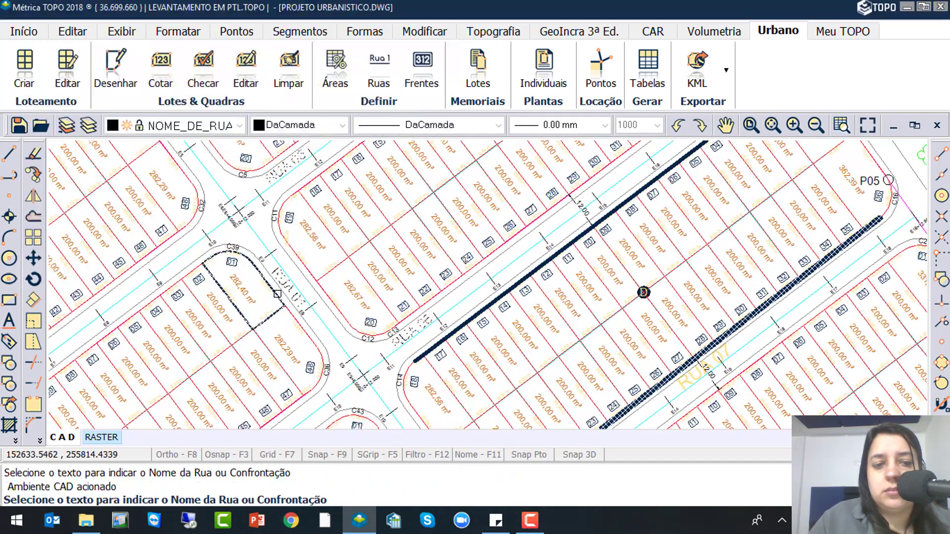
pyautogui.click(283, 287)
# Name block D's fourth stretch RUA 06 from its street text in the drawing and save the block's street names
pyautogui.click(195, 225)
pyautogui.click(277, 222)
pyautogui.click(335, 251)
pyautogui.moveTo(494, 358); pyautogui.dragTo(466, 224, button='middle')
pyautogui.click(381, 197)
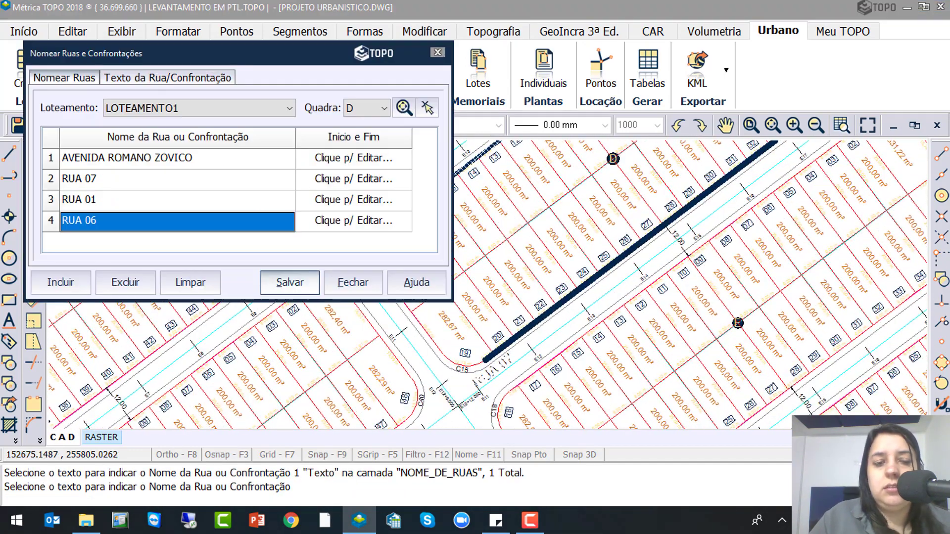
pyautogui.click(295, 284)
# Switch to block E and start adding its first street stretch
pyautogui.click(359, 140)
pyautogui.click(60, 282)
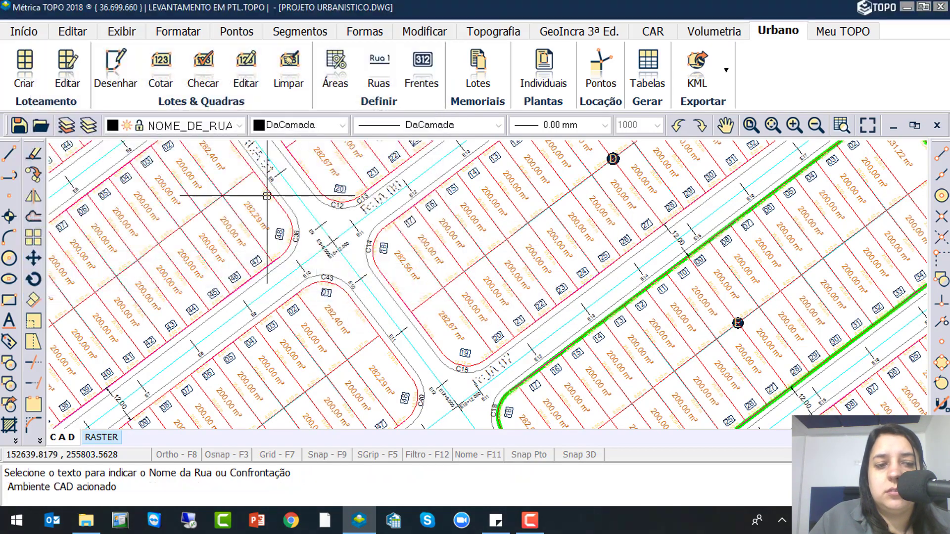
# Mark and confirm block E's street stretches on its avenue end and along the long side facing block F
pyautogui.moveTo(742, 195); pyautogui.dragTo(407, 295, button='middle')
pyautogui.click(577, 226)
pyautogui.click(649, 325)
pyautogui.click(634, 342)
pyautogui.moveTo(495, 376); pyautogui.dragTo(557, 162, button='middle')
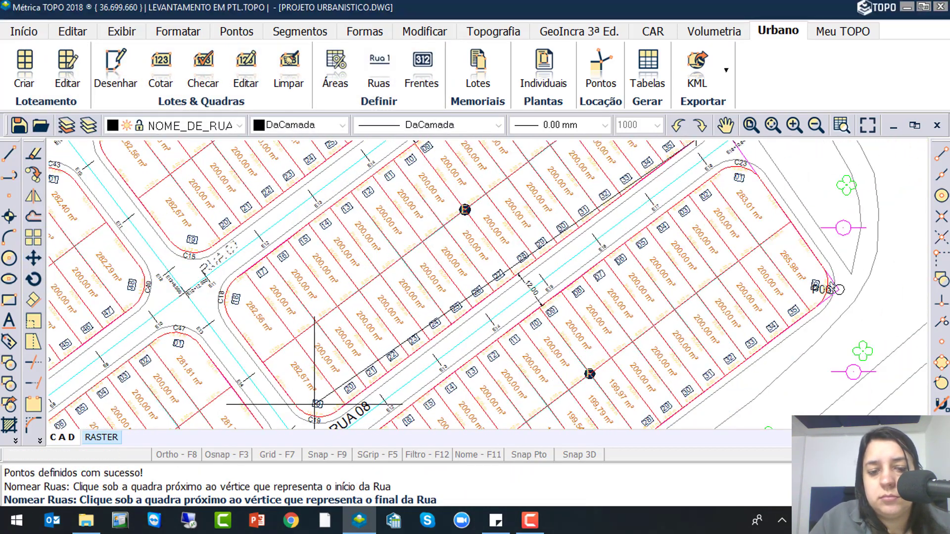
pyautogui.click(322, 405)
pyautogui.click(435, 314)
# Mark block E's remaining stretches on the short end opposite the avenue and on the long side facing block D
pyautogui.click(295, 405)
pyautogui.click(231, 307)
pyautogui.click(239, 279)
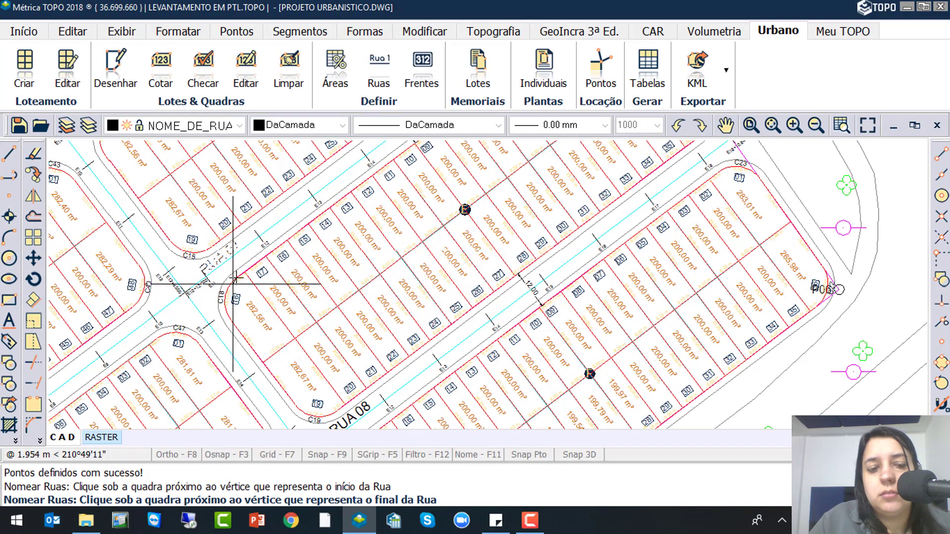
pyautogui.scroll(-4, 239, 286)
pyautogui.scroll(4, 386, 176)
pyautogui.click(386, 176)
pyautogui.click(427, 312)
pyautogui.press('Escape')
# Name block E's first street by importing the AVENIDA ROMANO ZOVICO text from the drawing
pyautogui.click(203, 158)
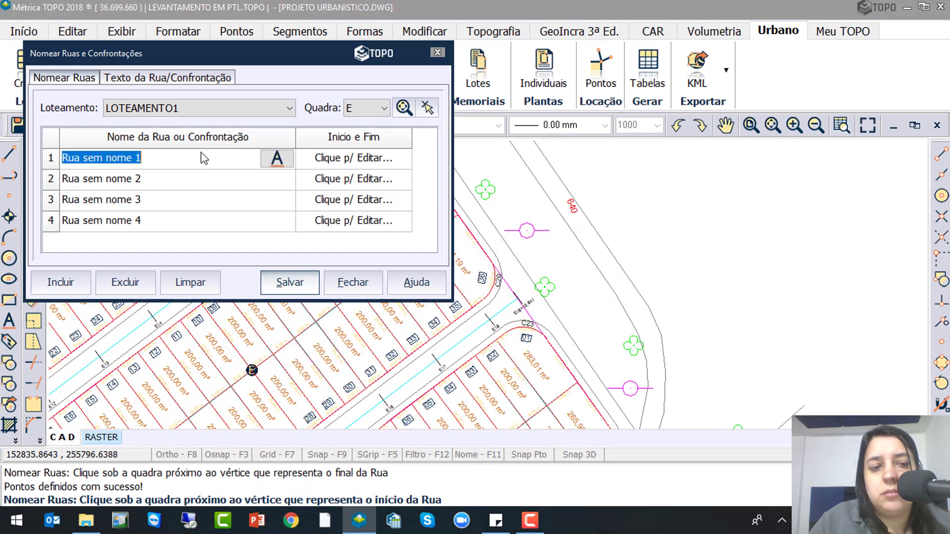
pyautogui.click(331, 184)
pyautogui.moveTo(366, 218); pyautogui.dragTo(396, 319, button='middle')
pyautogui.scroll(-4, 406, 324)
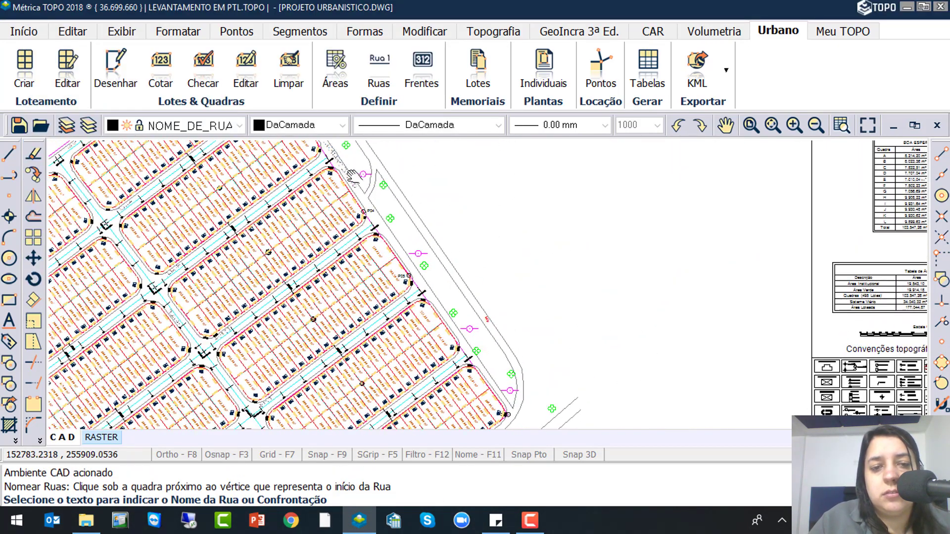
pyautogui.click(276, 169)
# Name block E's second street by importing the RUA 08 text from the drawing
pyautogui.click(277, 179)
pyautogui.click(284, 180)
pyautogui.click(313, 205)
pyautogui.scroll(4, 238, 421)
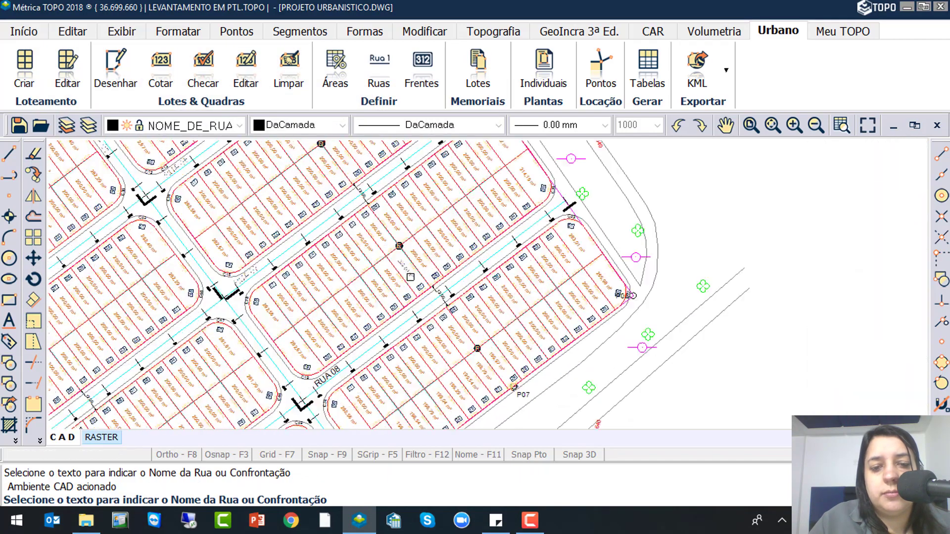
pyautogui.click(319, 352)
# Name block E's third street by importing the cross street's text, RUA 01, from the drawing
pyautogui.click(235, 205)
pyautogui.click(277, 200)
pyautogui.click(313, 227)
pyautogui.moveTo(75, 144); pyautogui.dragTo(298, 331, button='middle')
pyautogui.click(183, 187)
# Name block E's fourth street by importing the text of the street between blocks D and E, and save the block's streets
pyautogui.click(225, 223)
pyautogui.click(276, 221)
pyautogui.click(316, 249)
pyautogui.moveTo(612, 384); pyautogui.dragTo(516, 246, button='middle')
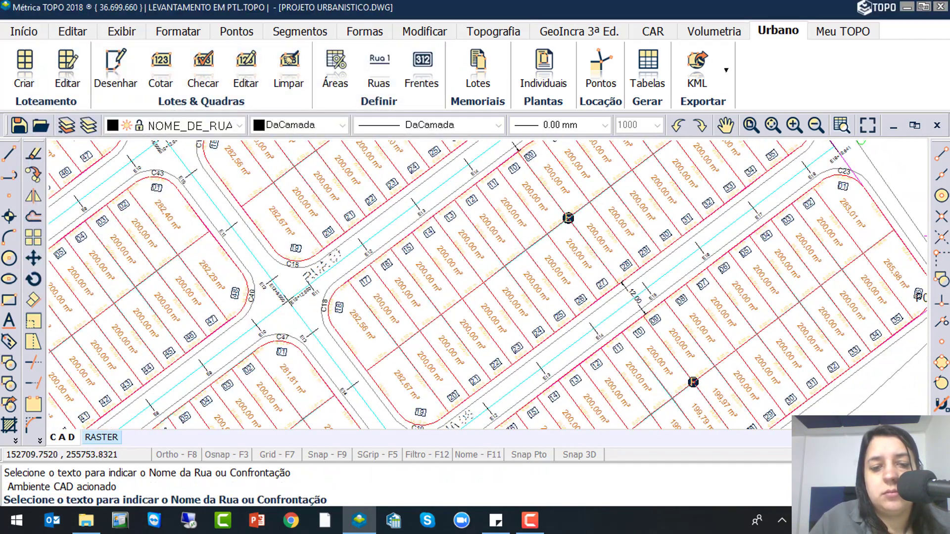
pyautogui.click(327, 257)
pyautogui.click(301, 288)
# Switch to block F and mark its street stretch on the end along Avenida Romano Zovico
pyautogui.click(380, 108)
pyautogui.click(367, 140)
pyautogui.click(354, 157)
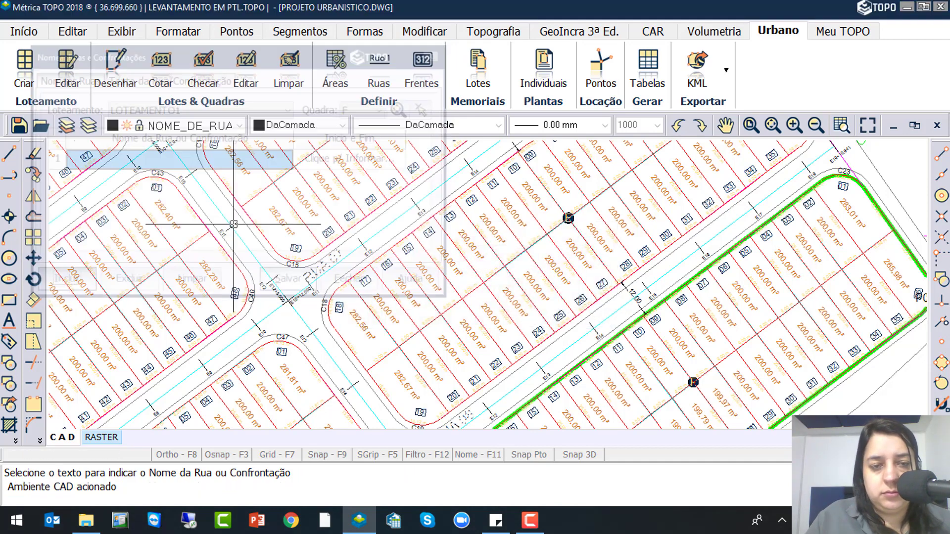
pyautogui.moveTo(747, 258); pyautogui.dragTo(540, 243, button='middle')
pyautogui.click(654, 189)
pyautogui.click(728, 281)
pyautogui.press('Return')
# Mark and confirm block F's stretch along its outer long side, facing Avenida Fulvio Ciarochi, down to the corner by lot 19
pyautogui.click(728, 281)
pyautogui.moveTo(535, 387); pyautogui.dragTo(544, 214, button='middle')
pyautogui.click(360, 394)
pyautogui.press('Return')
# Mark block F's stretches on the short end beside lots 18 and 19 and on the long side facing block E
pyautogui.click(324, 390)
pyautogui.click(272, 314)
pyautogui.click(436, 313)
pyautogui.click(266, 264)
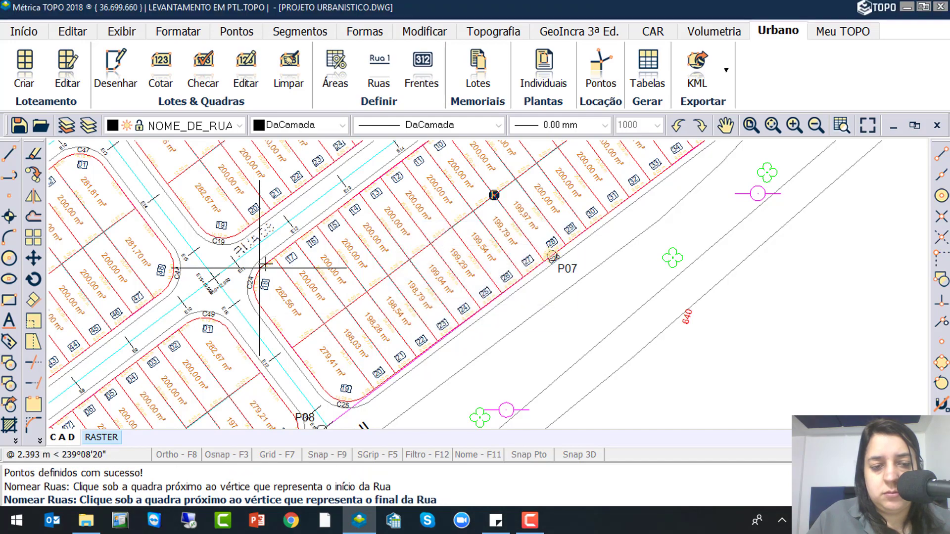
pyautogui.moveTo(569, 183); pyautogui.dragTo(364, 353, button='middle')
pyautogui.click(411, 160)
pyautogui.click(425, 315)
# Name block F's first street by importing the AVENIDA ROMANO ZOVICO text from the drawing
pyautogui.click(286, 159)
pyautogui.click(280, 162)
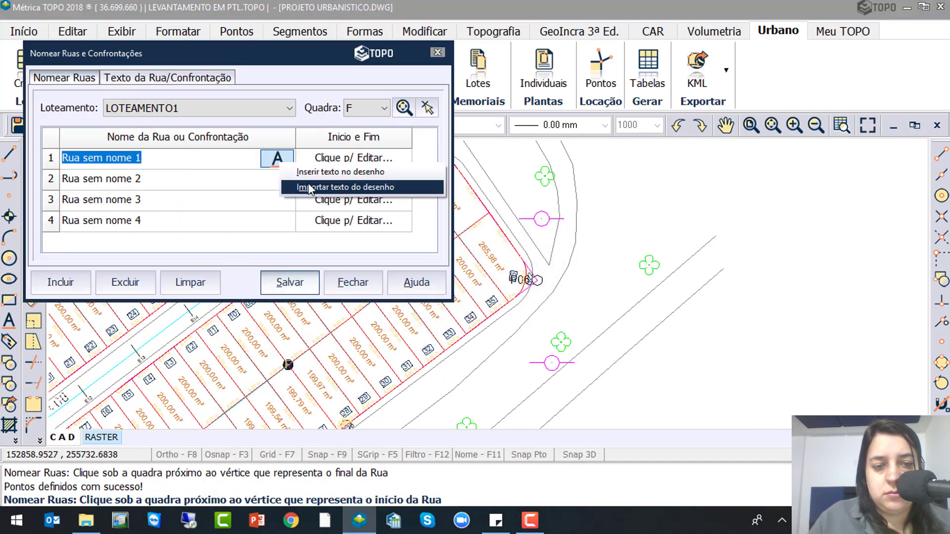
pyautogui.click(309, 187)
pyautogui.moveTo(369, 189)
pyautogui.mouseDown(button='middle')
pyautogui.moveTo(381, 306)
pyautogui.moveTo(403, 376)
pyautogui.mouseUp(button='middle')
pyautogui.scroll(-3, 403, 376)
pyautogui.scroll(4, 304, 171)
pyautogui.click(307, 173)
# Name block F's second street by importing the AVENIDA FULVIO CIAROCHI text from the drawing
pyautogui.click(285, 179)
pyautogui.click(278, 180)
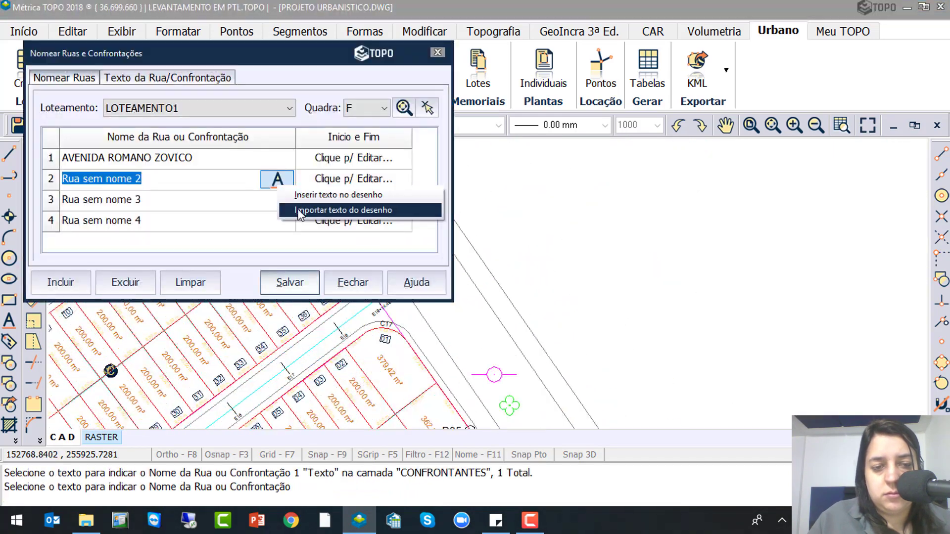
pyautogui.click(300, 210)
pyautogui.scroll(-7, 343, 214)
pyautogui.scroll(6, 354, 324)
pyautogui.click(302, 395)
# Name block F's third street by importing the RUA 01 text from the drawing
pyautogui.click(283, 200)
pyautogui.click(277, 200)
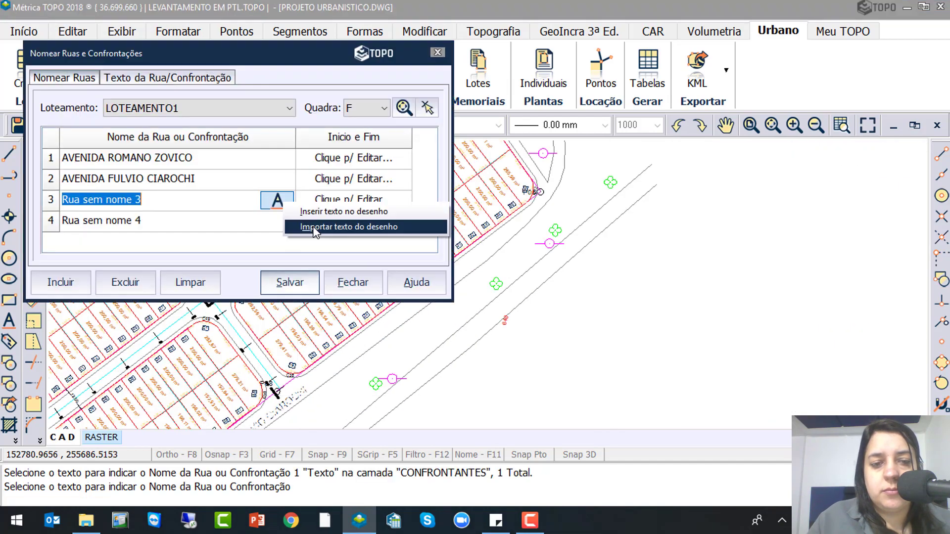
pyautogui.click(312, 227)
pyautogui.moveTo(134, 200); pyautogui.dragTo(366, 361, button='middle')
pyautogui.click(235, 194)
# Name block F's fourth street by importing the RUA 08 text from the drawing, and save the block's streets
pyautogui.click(280, 221)
pyautogui.click(277, 220)
pyautogui.click(307, 248)
pyautogui.moveTo(507, 400); pyautogui.dragTo(434, 245, button='middle')
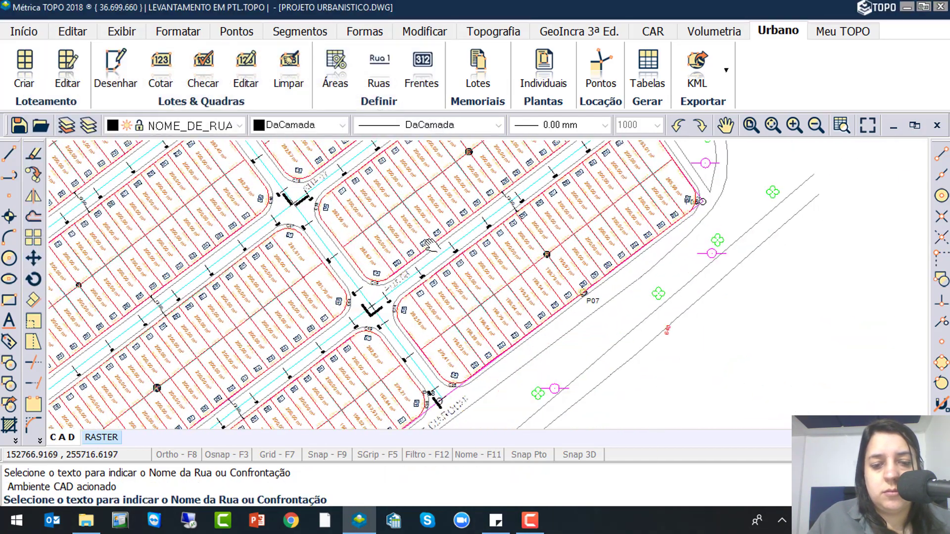
pyautogui.scroll(4, 389, 278)
pyautogui.click(391, 278)
pyautogui.click(298, 285)
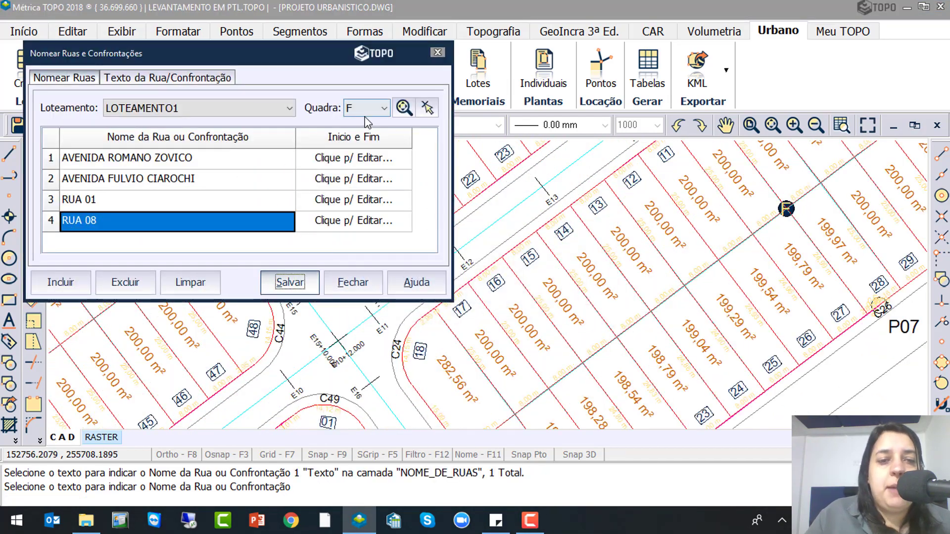
# Switch to block G, locate it in the drawing, and mark its first stretch on the short end opposite Avenida Florindo Malavasi
pyautogui.click(367, 109)
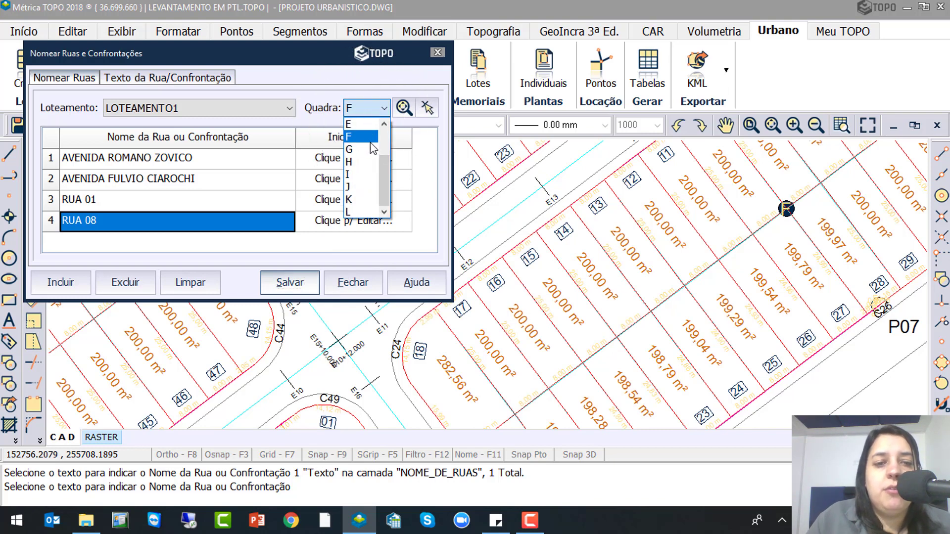
pyautogui.click(360, 149)
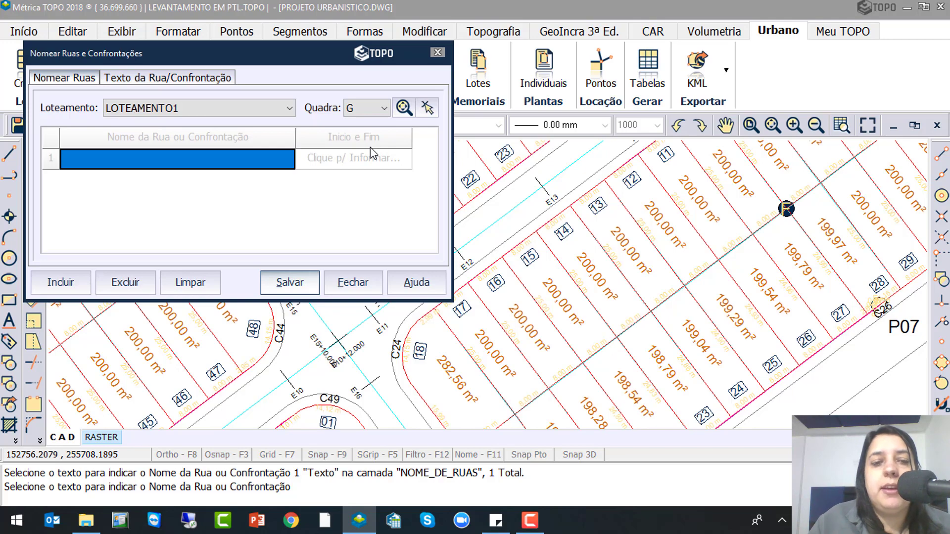
pyautogui.click(403, 109)
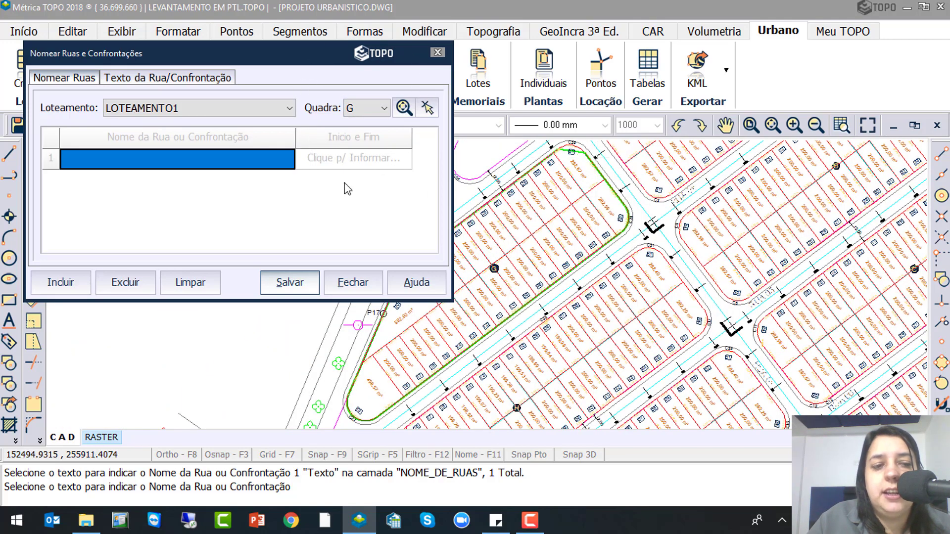
pyautogui.click(52, 289)
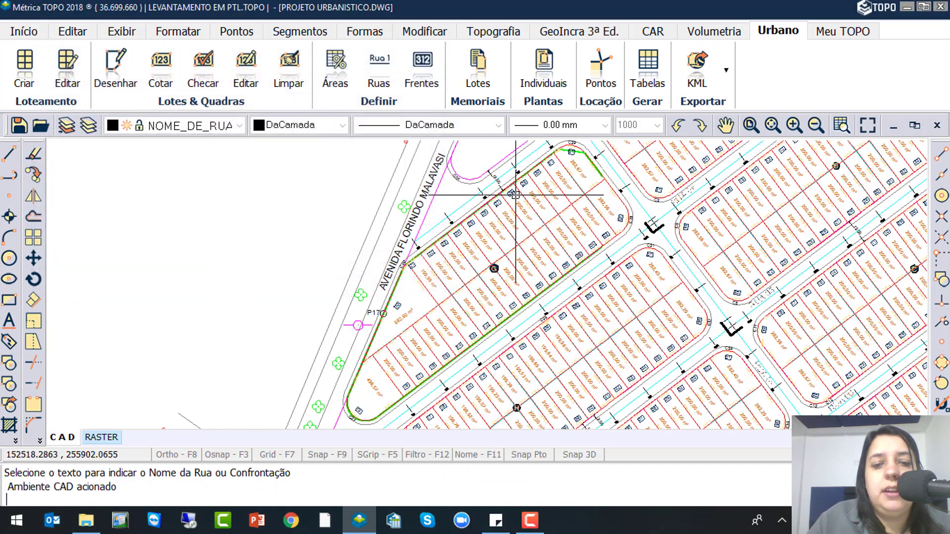
pyautogui.click(587, 150)
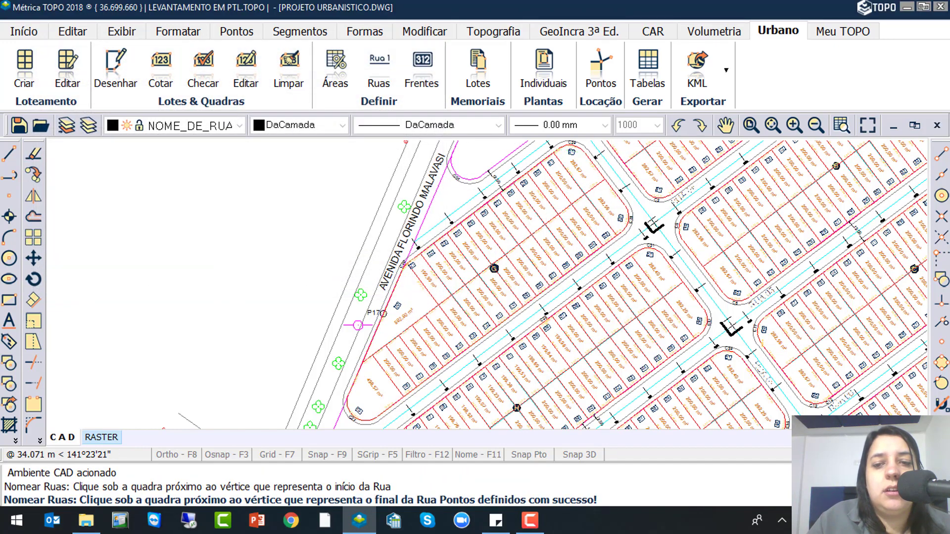
pyautogui.click(418, 314)
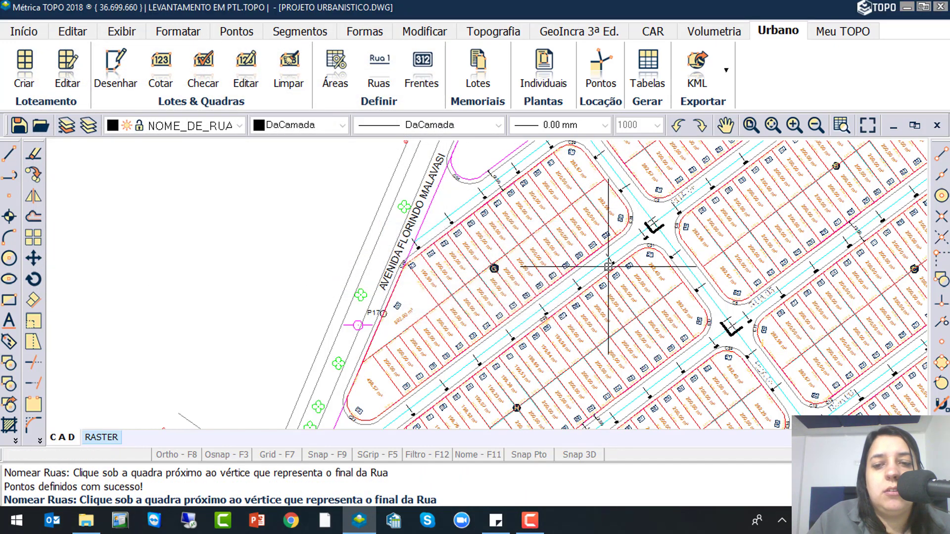
# Mark block G's stretches along the long side facing block H and along Avenida Florindo Malavasi
pyautogui.click(621, 230)
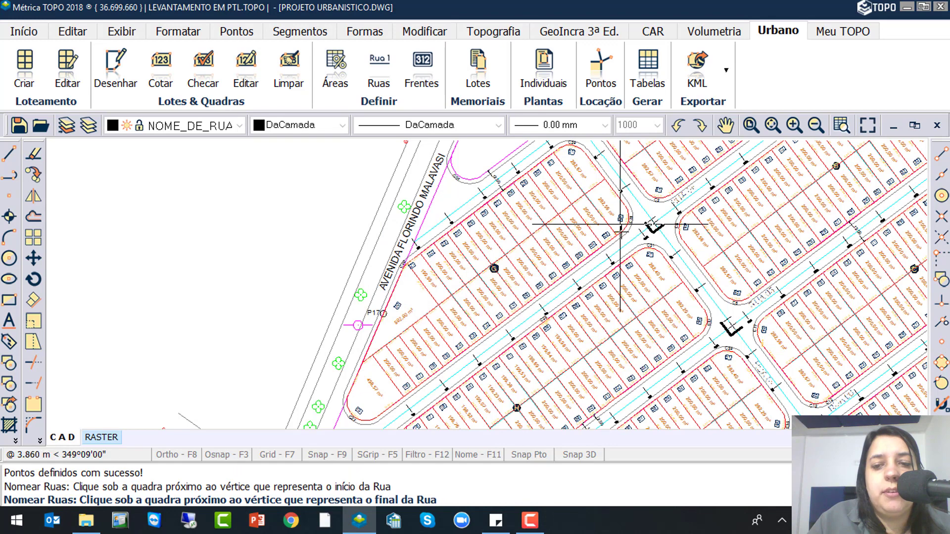
pyautogui.click(384, 415)
pyautogui.click(425, 314)
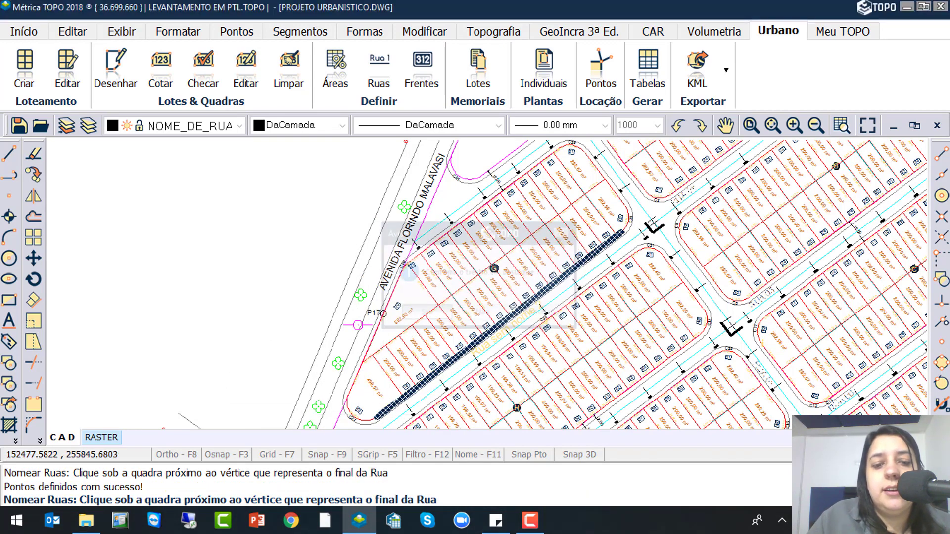
pyautogui.click(351, 402)
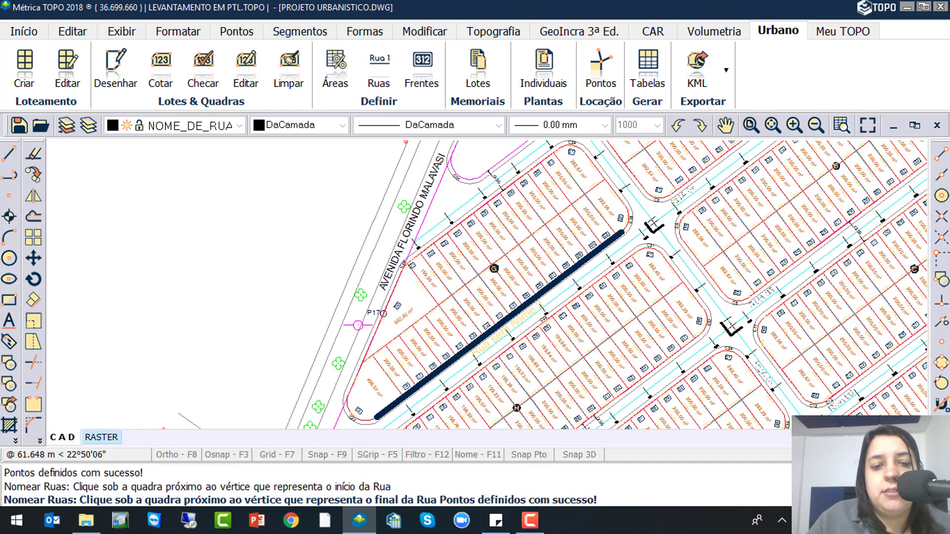
pyautogui.click(424, 313)
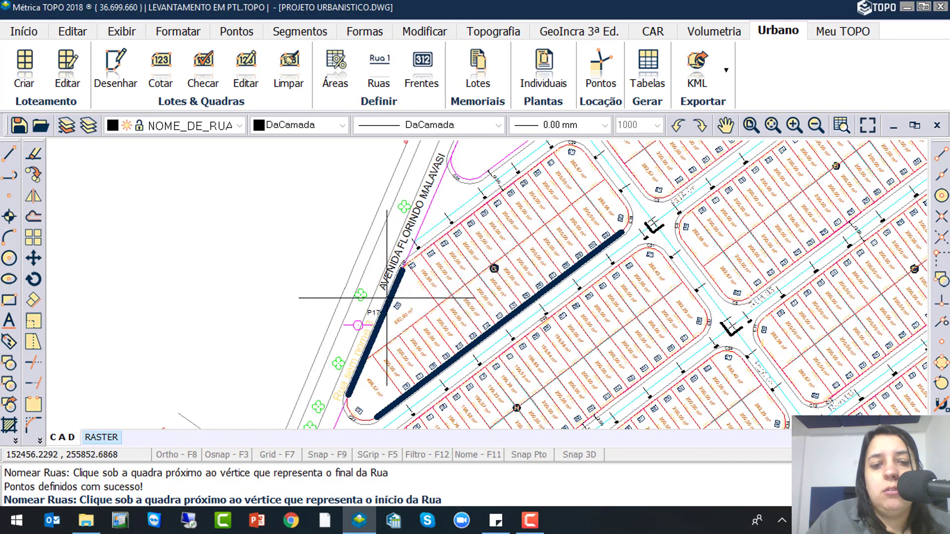
# Mark block G's fourth stretch from the corner by lot 21 along the remaining long side, and finish adding stretches
pyautogui.click(414, 255)
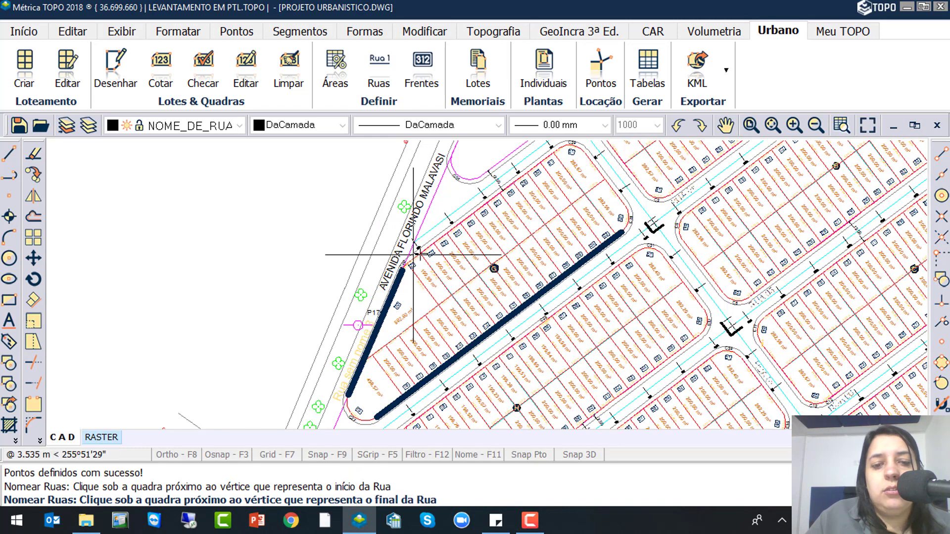
pyautogui.click(414, 255)
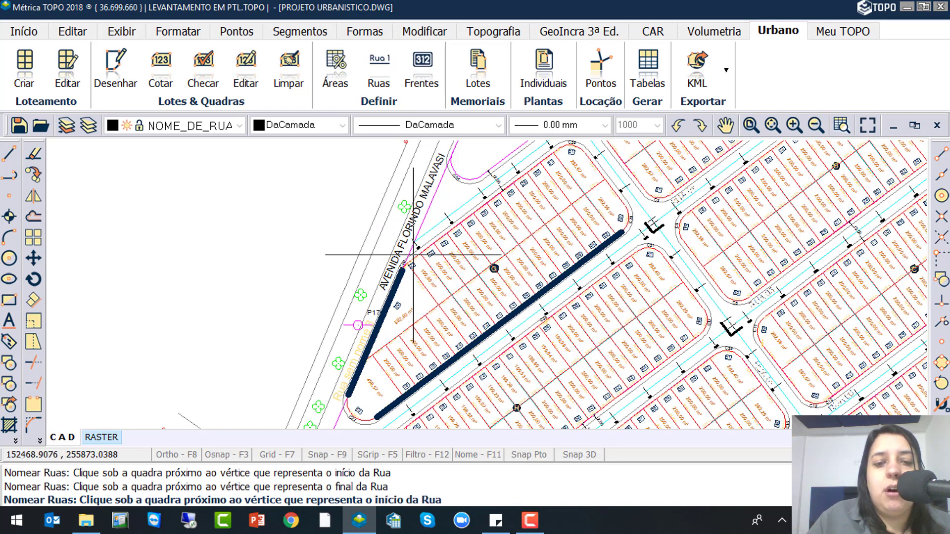
pyautogui.scroll(4, 403, 251)
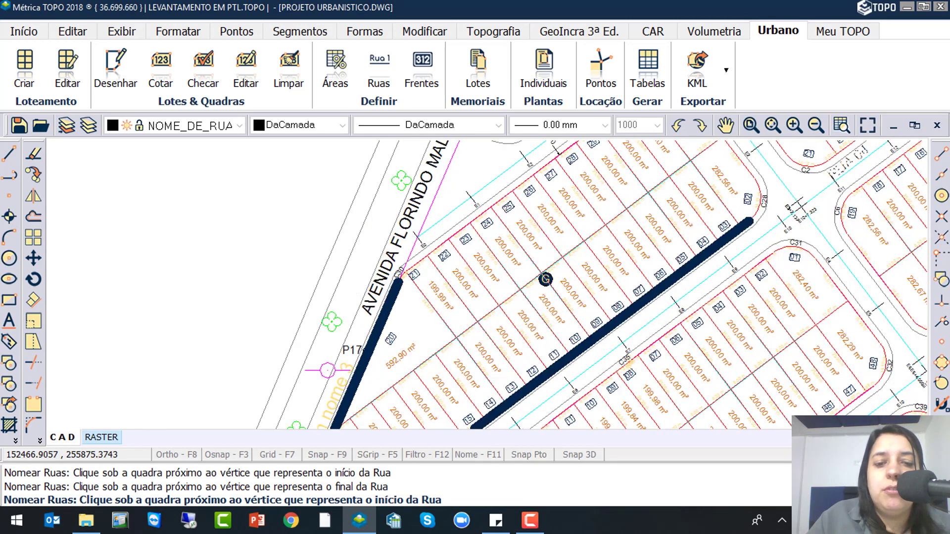
pyautogui.scroll(5, 390, 288)
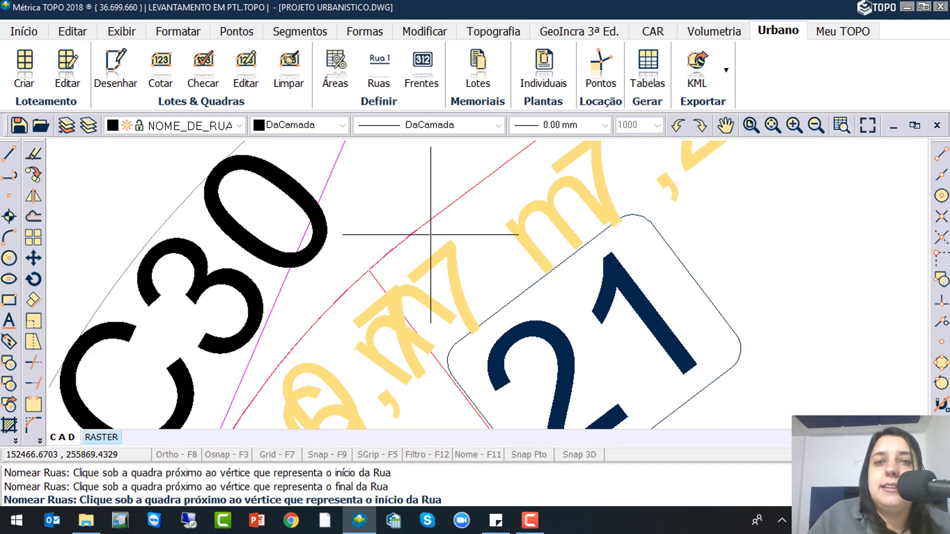
pyautogui.scroll(-10, 431, 234)
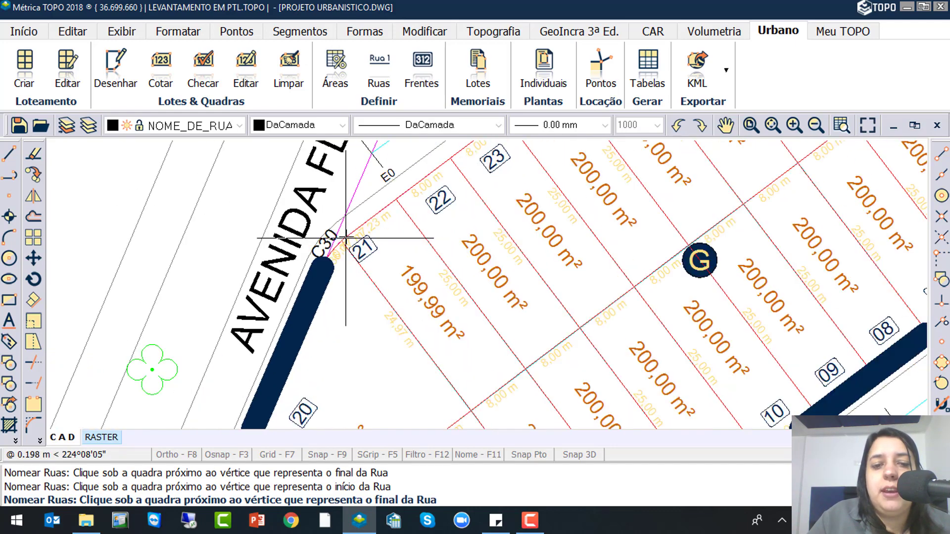
pyautogui.moveTo(413, 235); pyautogui.dragTo(431, 278, button='middle')
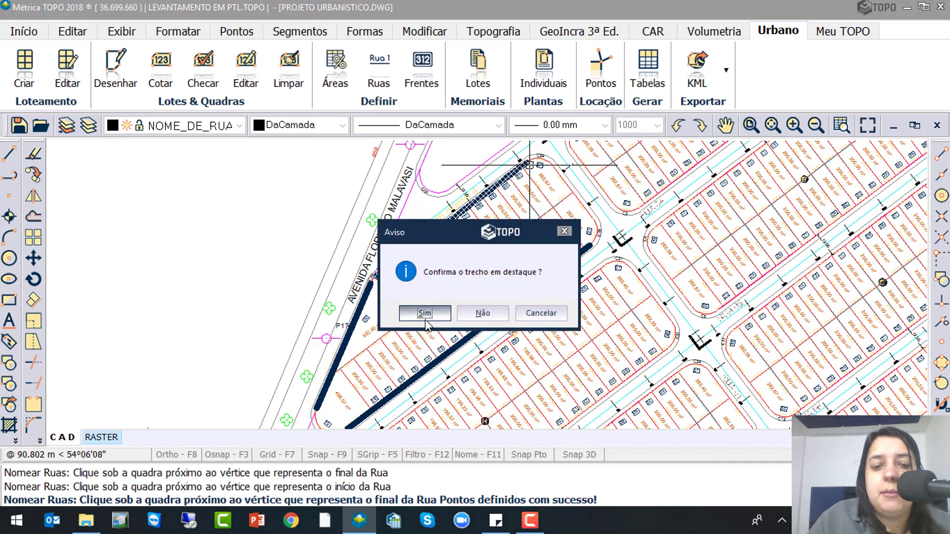
pyautogui.click(425, 316)
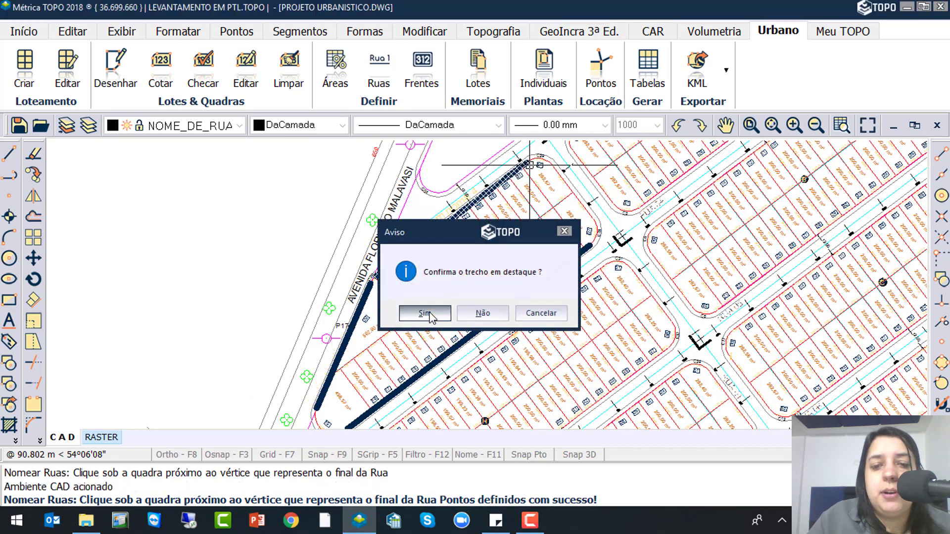
pyautogui.click(208, 75)
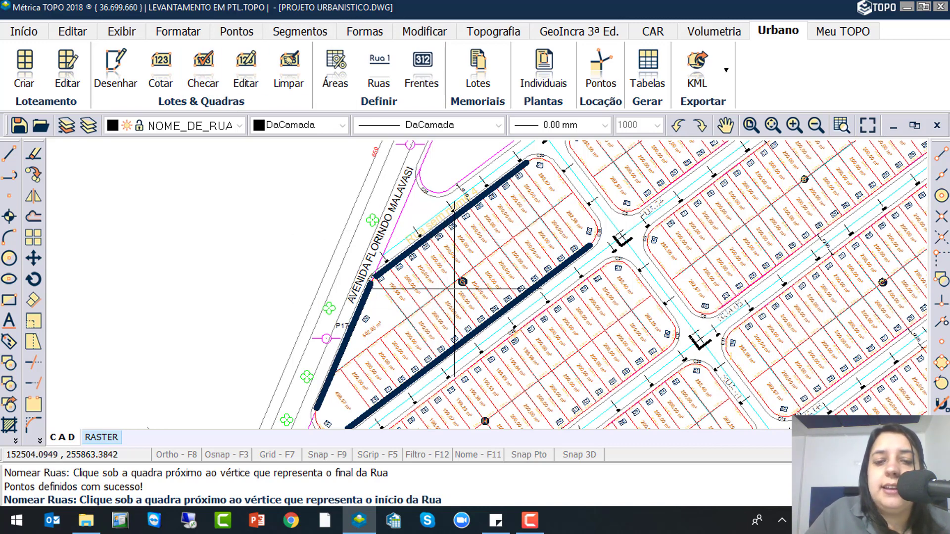
pyautogui.scroll(-2, 441, 269)
pyautogui.scroll(-1, 407, 251)
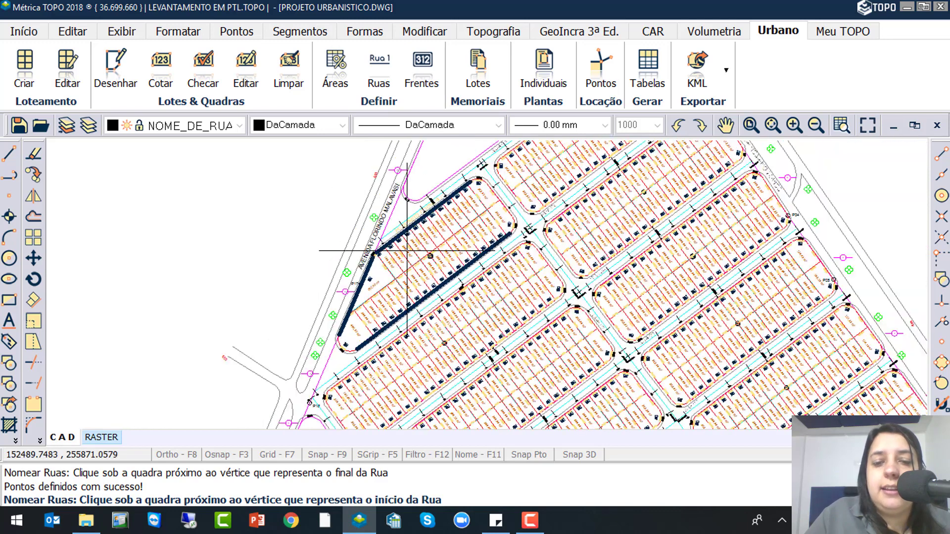
pyautogui.press('Escape')
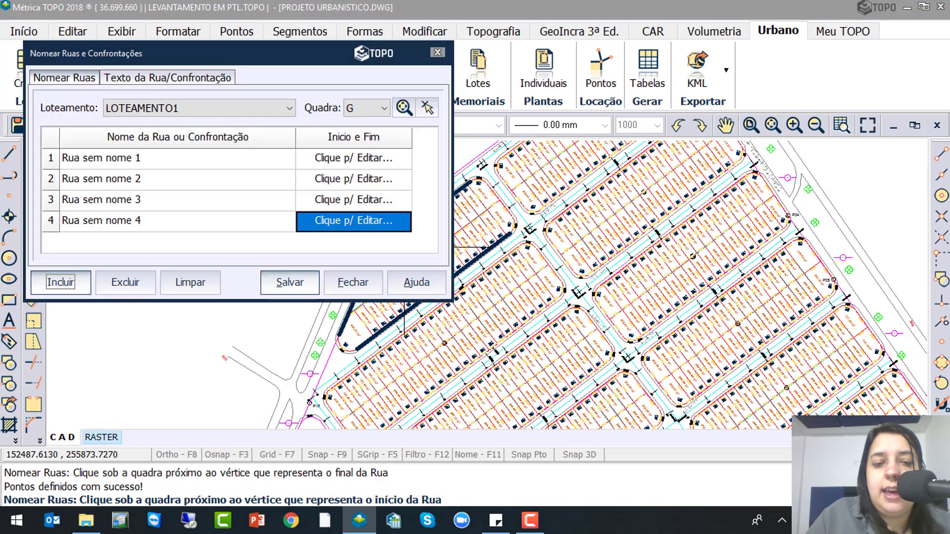
# Name block G's first street by importing the RUA 01 text from the drawing
pyautogui.click(261, 159)
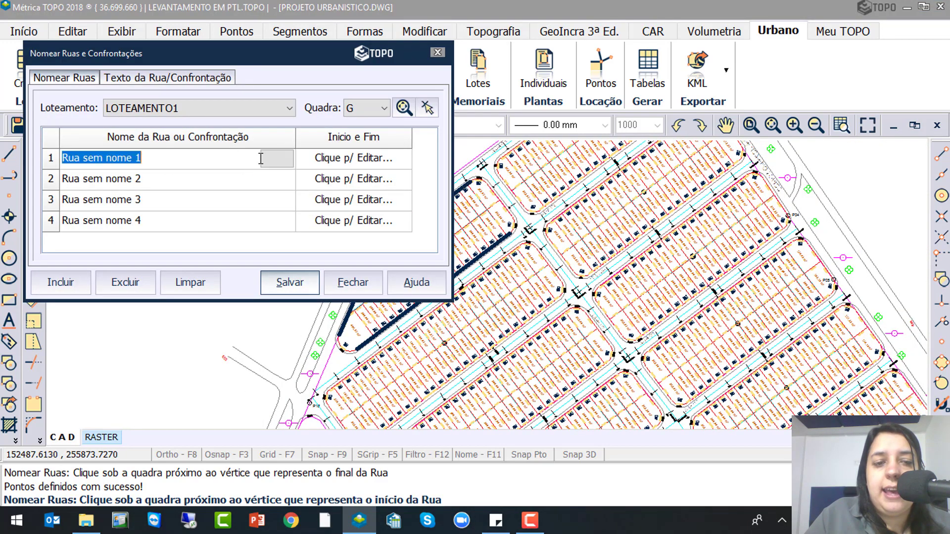
pyautogui.click(278, 160)
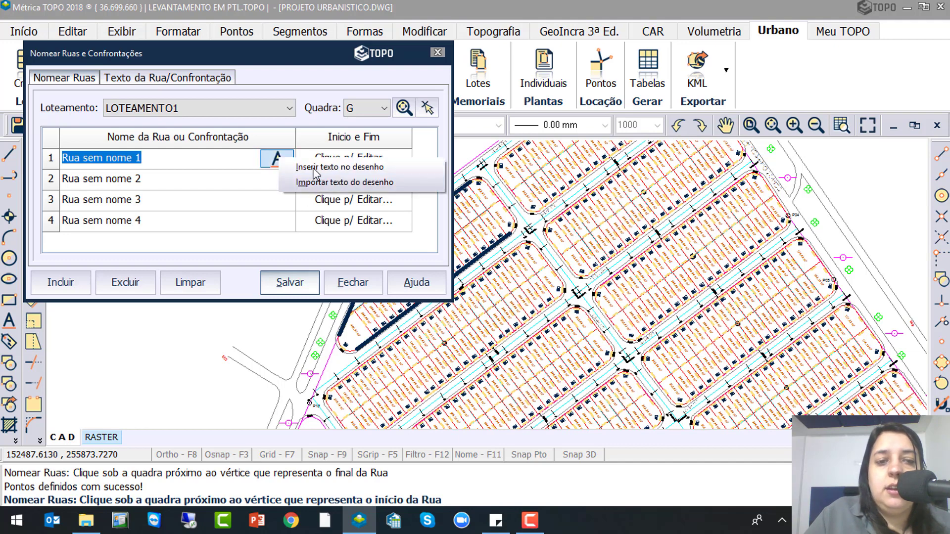
pyautogui.click(317, 183)
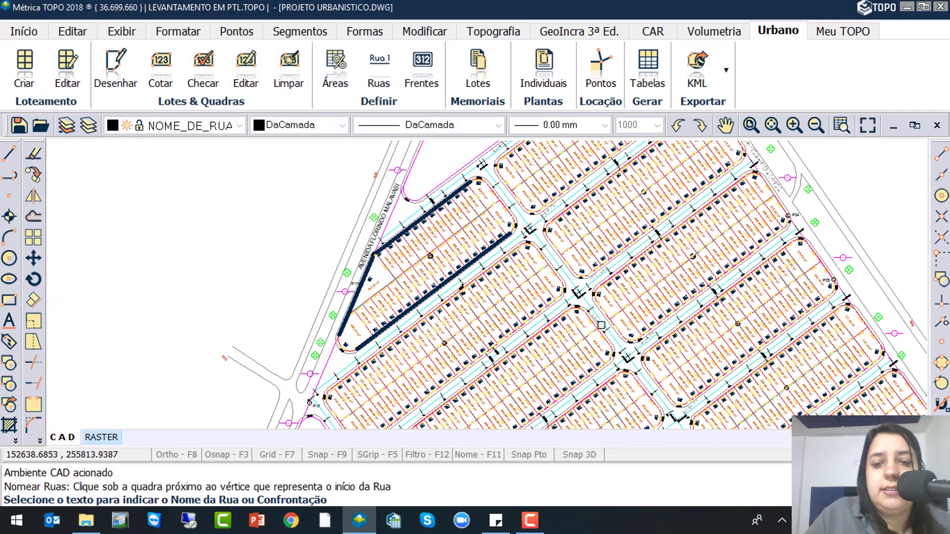
pyautogui.scroll(4, 601, 325)
pyautogui.click(596, 317)
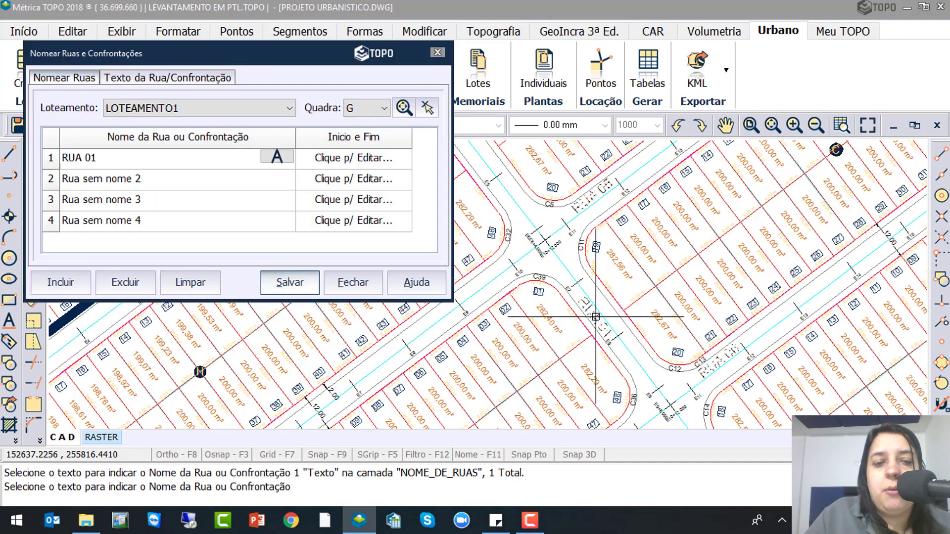
# Name block G's second street by importing the RUA 04 text from the drawing
pyautogui.click(197, 182)
pyautogui.click(277, 179)
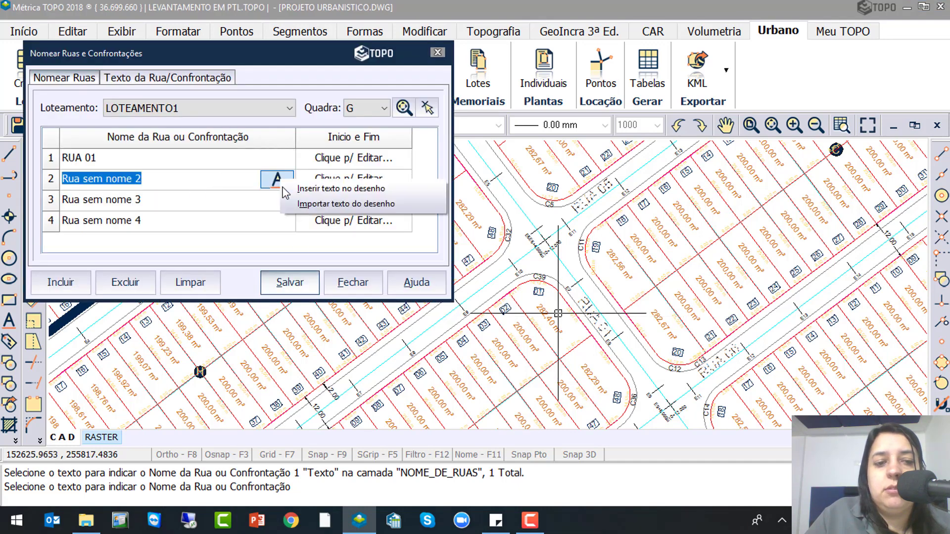
pyautogui.click(303, 206)
pyautogui.scroll(-3, 390, 193)
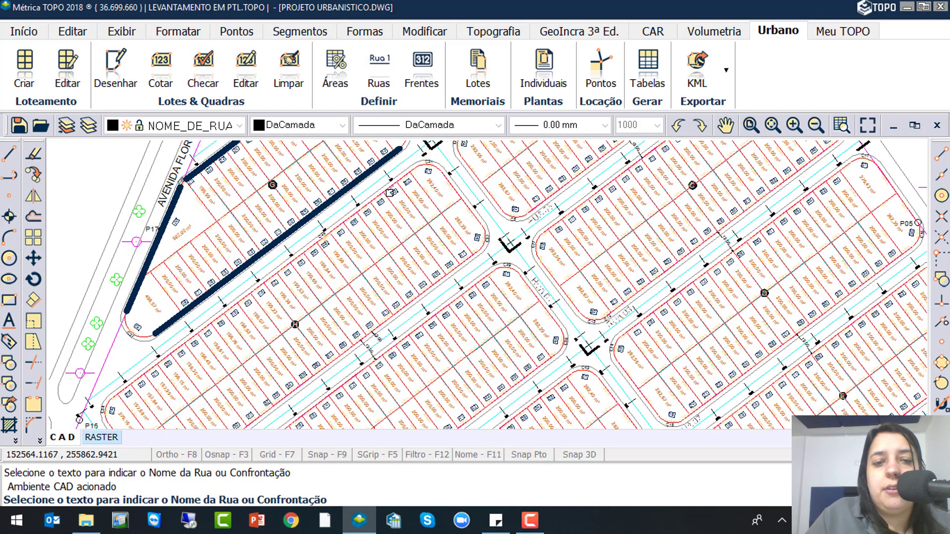
pyautogui.scroll(6, 411, 228)
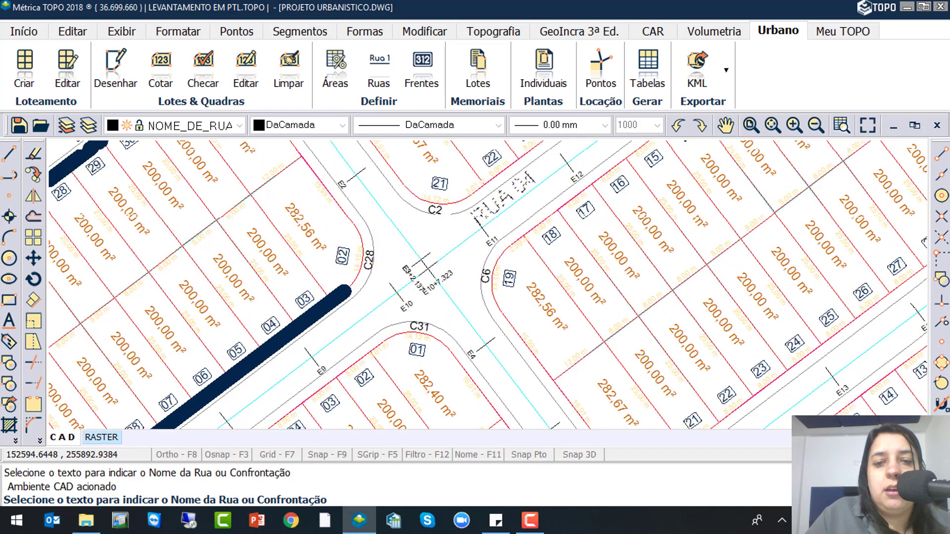
pyautogui.click(505, 190)
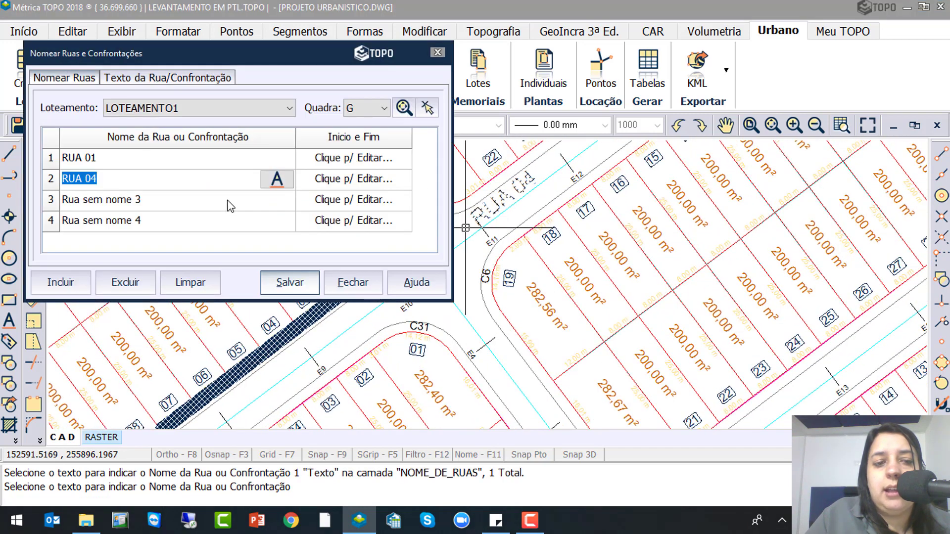
pyautogui.click(230, 204)
pyautogui.click(277, 199)
pyautogui.click(317, 227)
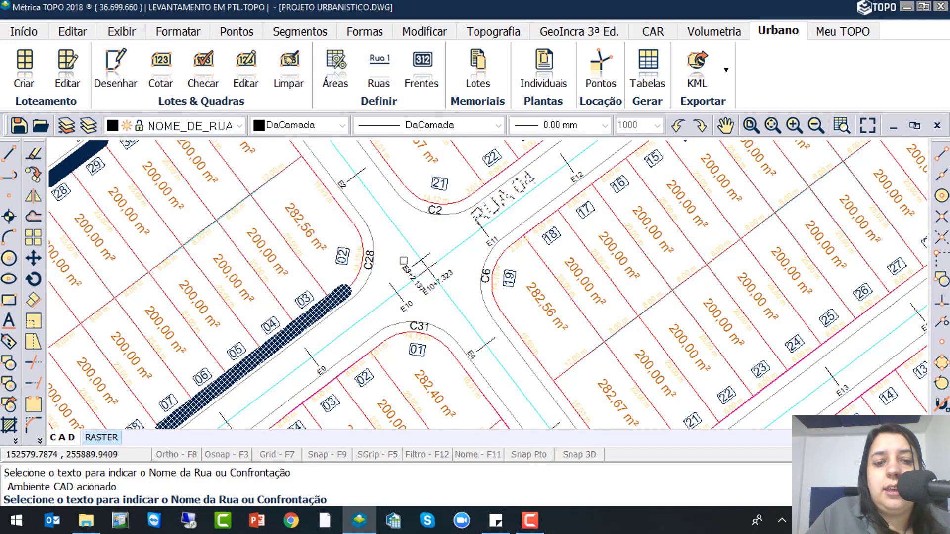
pyautogui.scroll(-6, 403, 261)
pyautogui.moveTo(289, 339); pyautogui.dragTo(445, 189, button='middle')
pyautogui.moveTo(333, 236); pyautogui.dragTo(302, 344, button='middle')
pyautogui.press('Escape')
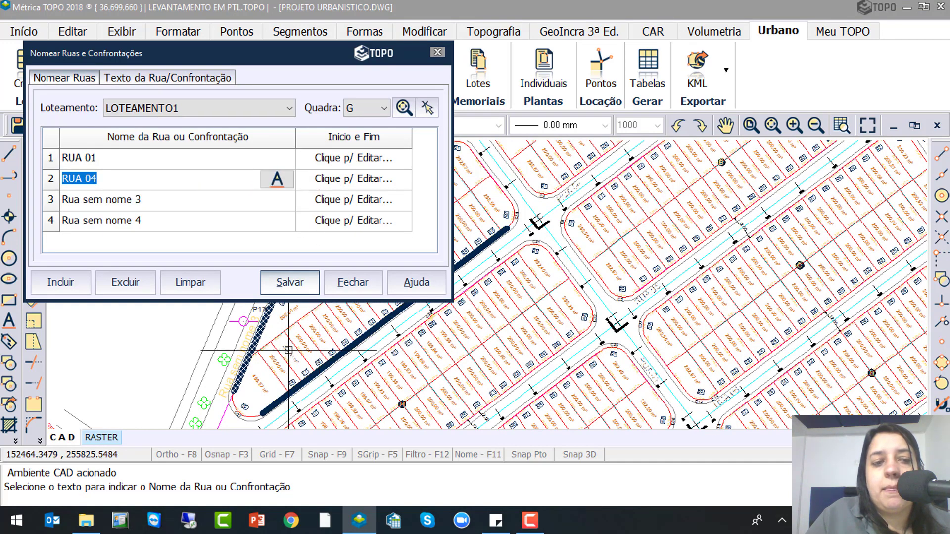
# Name block G's third street by importing the AVENIDA FLORINDO MALAVASI text from the drawing
pyautogui.click(127, 196)
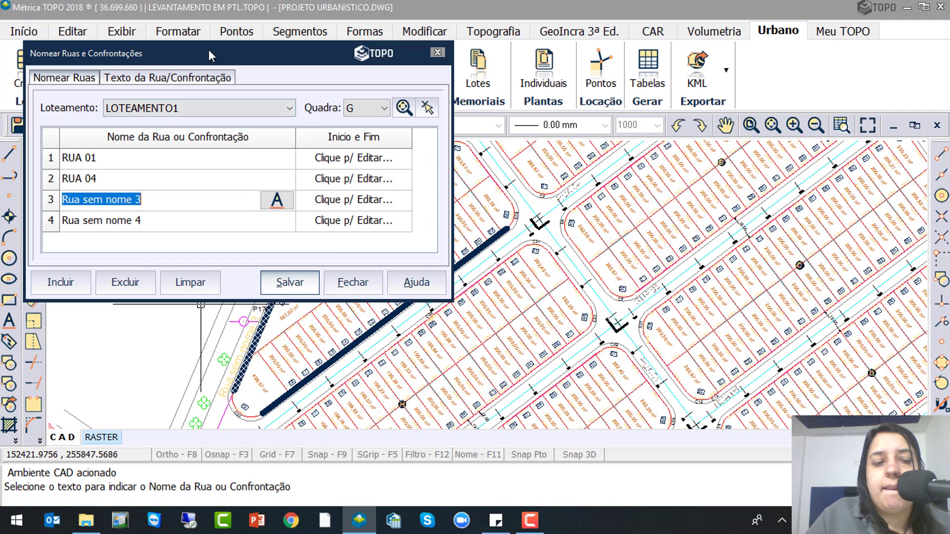
pyautogui.moveTo(210, 56); pyautogui.dragTo(239, 78)
pyautogui.click(194, 199)
pyautogui.click(312, 195)
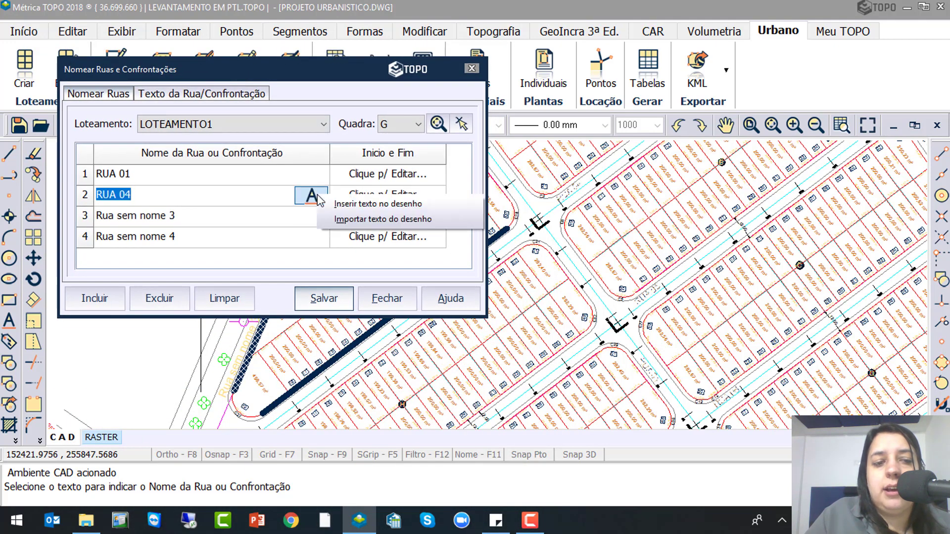
pyautogui.click(284, 219)
pyautogui.click(311, 216)
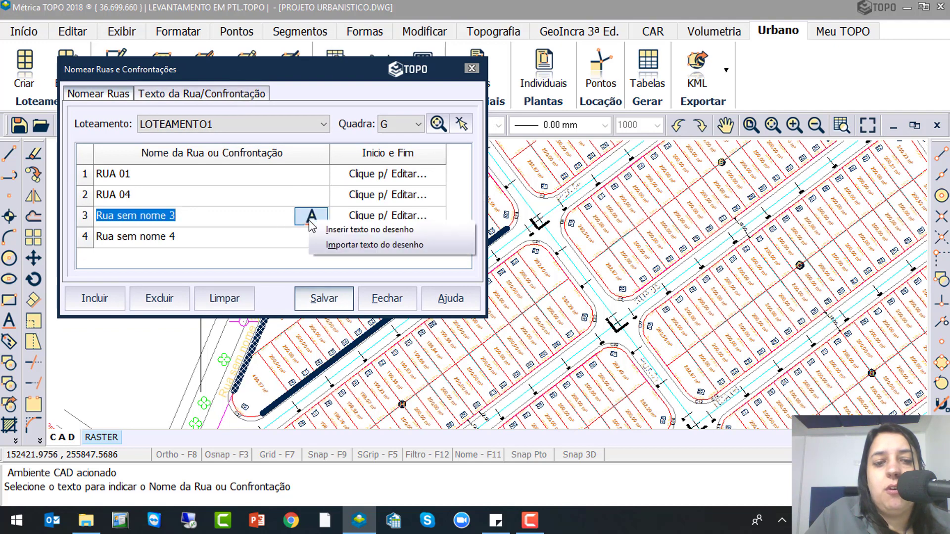
pyautogui.click(342, 242)
pyautogui.click(277, 256)
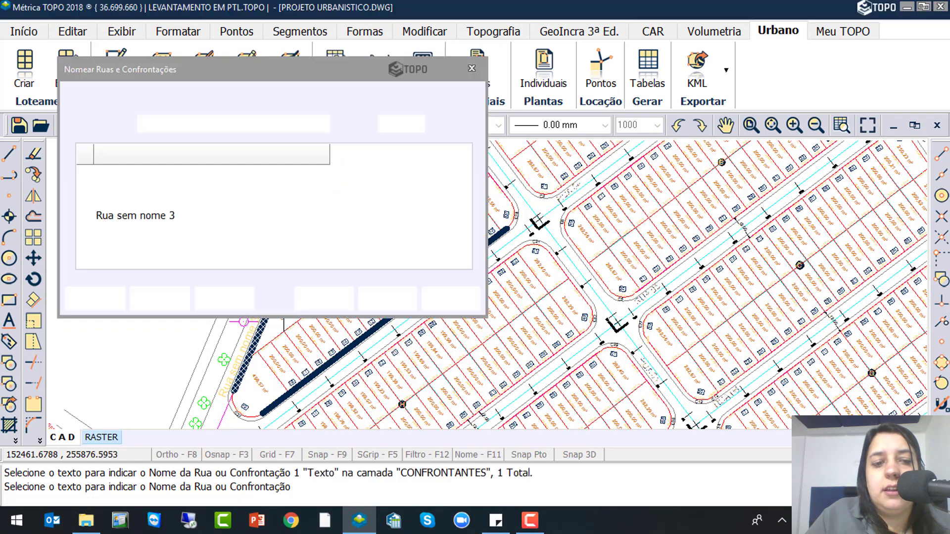
# Name block G's fourth street by importing the RUA 03 text from the drawing, and save the block's streets
pyautogui.click(294, 238)
pyautogui.click(319, 241)
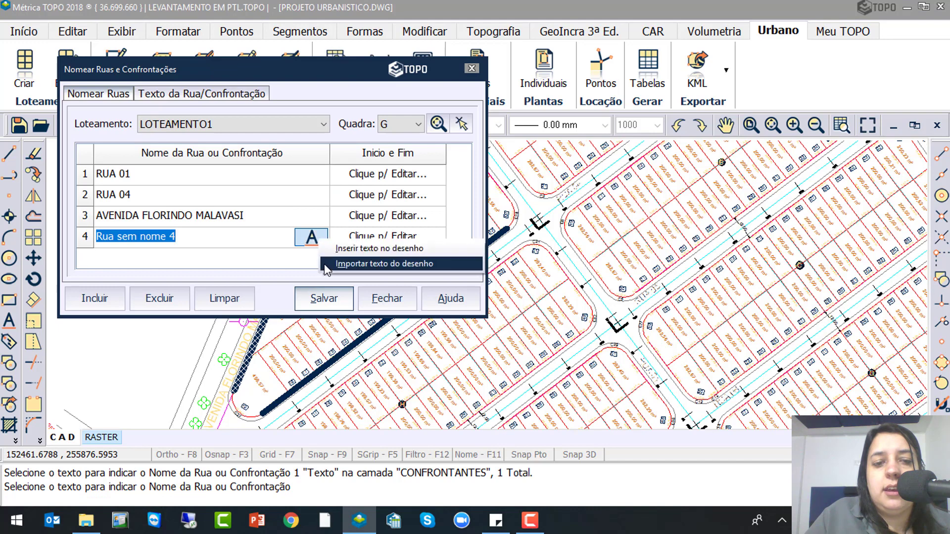
pyautogui.click(350, 264)
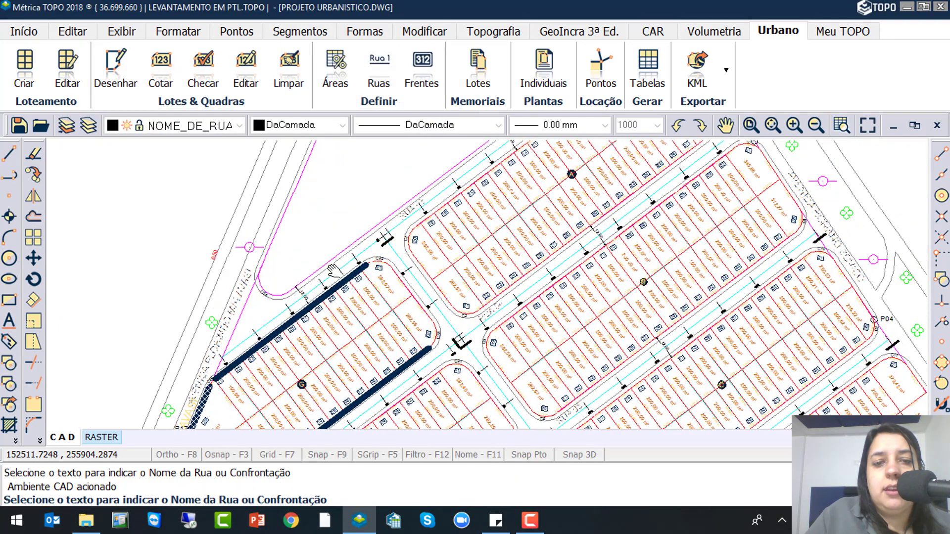
pyautogui.scroll(4, 414, 202)
pyautogui.click(416, 199)
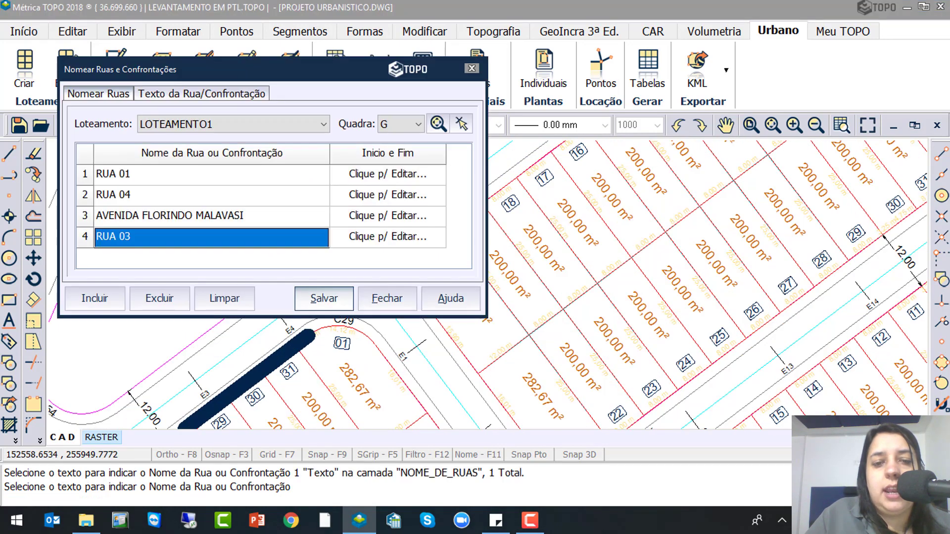
pyautogui.click(315, 303)
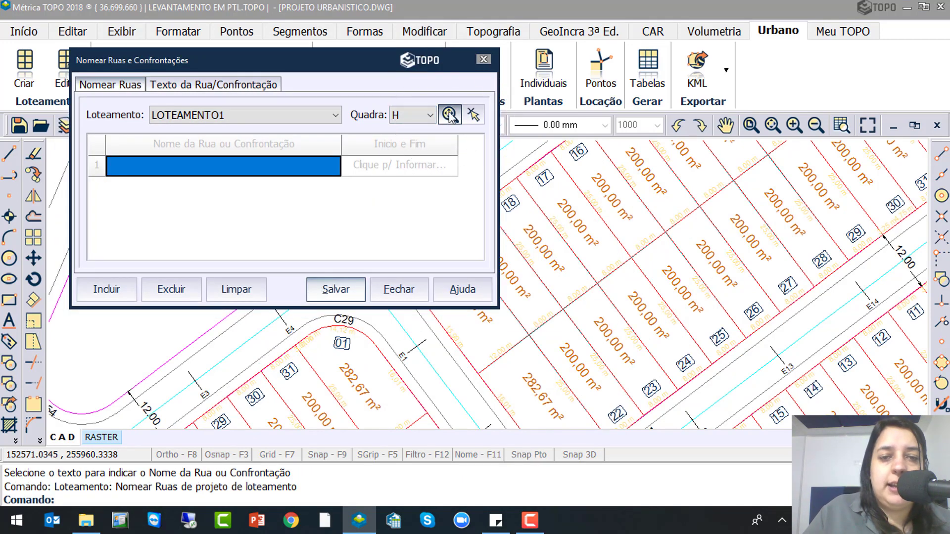
# Locate block H in the drawing and mark its first stretch on the short end along RUA 01, from lot 01 to lot 48
pyautogui.click(449, 115)
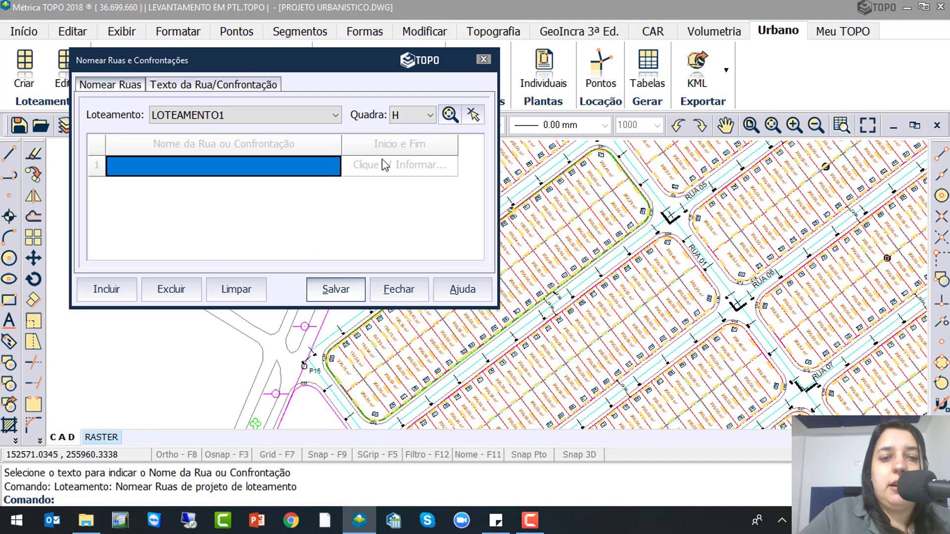
pyautogui.click(117, 291)
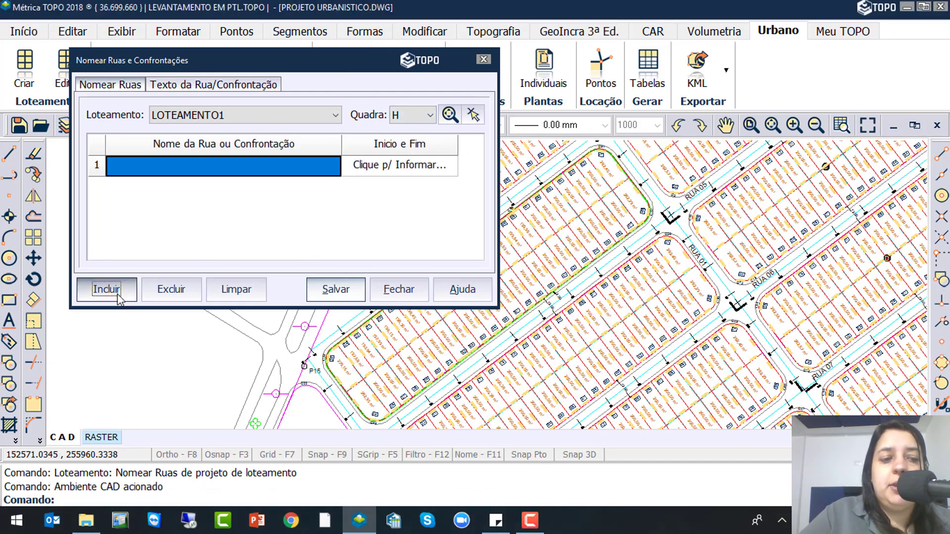
pyautogui.scroll(1, 562, 210)
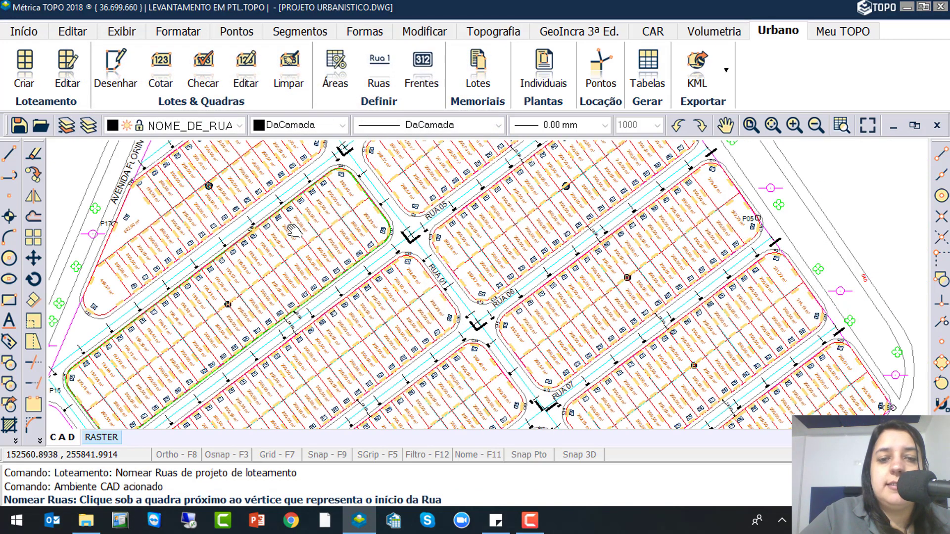
pyautogui.scroll(4, 354, 205)
pyautogui.click(367, 211)
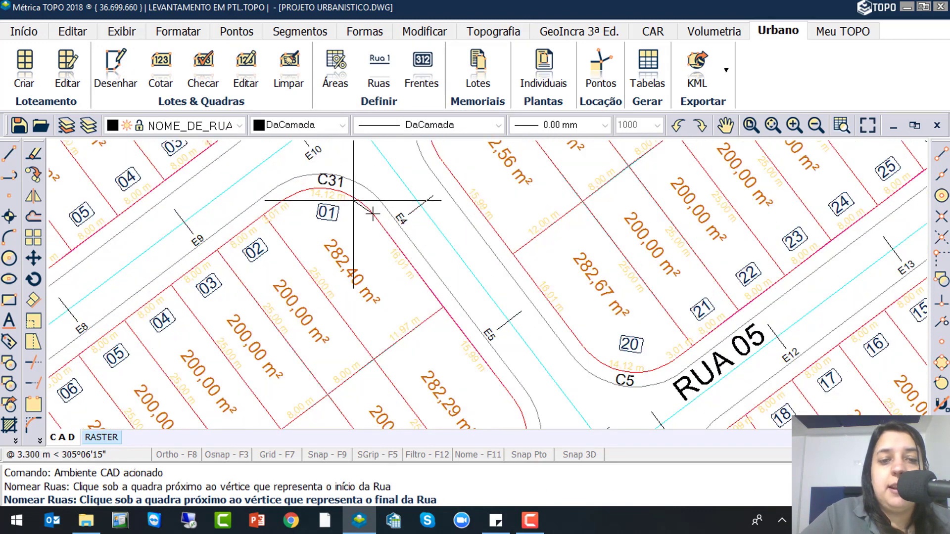
pyautogui.click(505, 387)
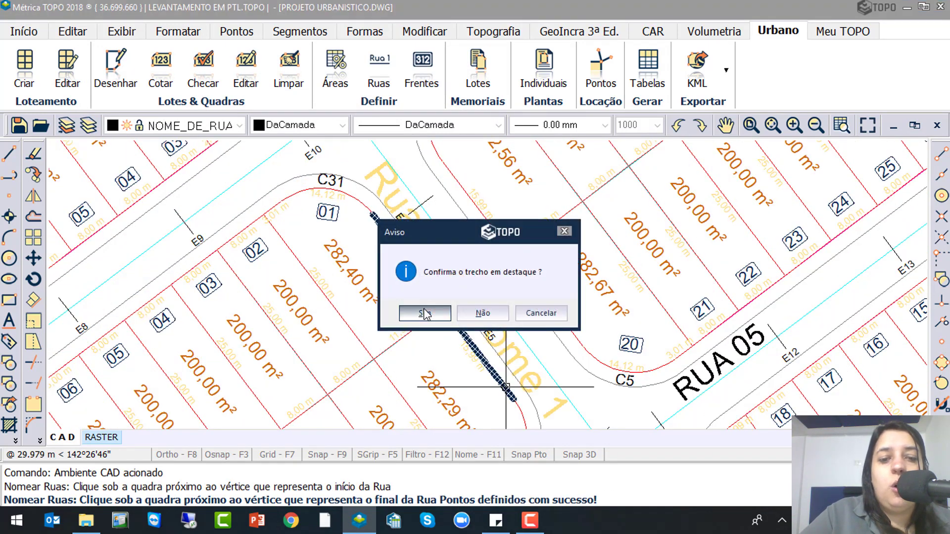
pyautogui.click(424, 313)
# Mark block H's stretches along the long side facing away from block G, starting by lot 47, and along the short end near P16
pyautogui.click(486, 314)
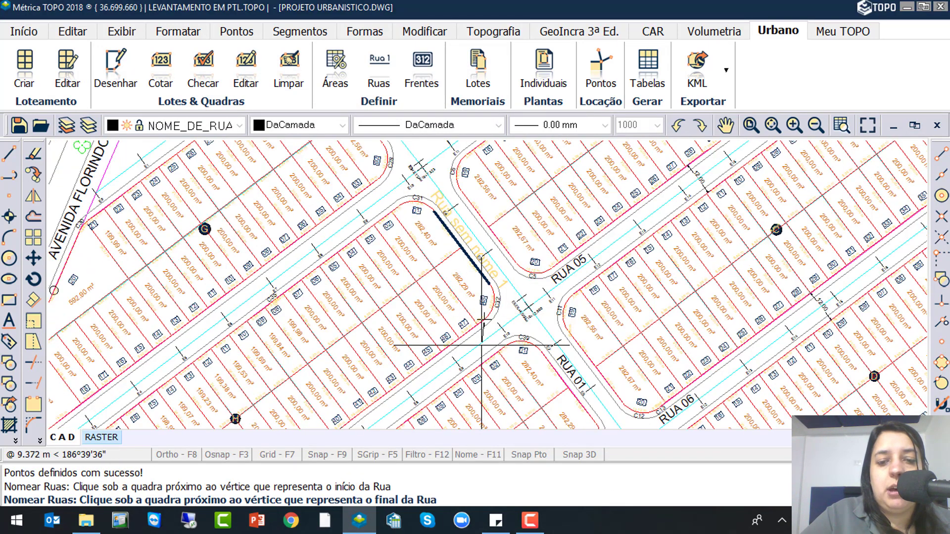
pyautogui.moveTo(362, 379); pyautogui.dragTo(576, 219, button='middle')
pyautogui.moveTo(382, 361); pyautogui.dragTo(419, 242, button='middle')
pyautogui.click(322, 350)
pyautogui.click(424, 313)
pyautogui.click(288, 345)
pyautogui.click(254, 269)
pyautogui.click(424, 312)
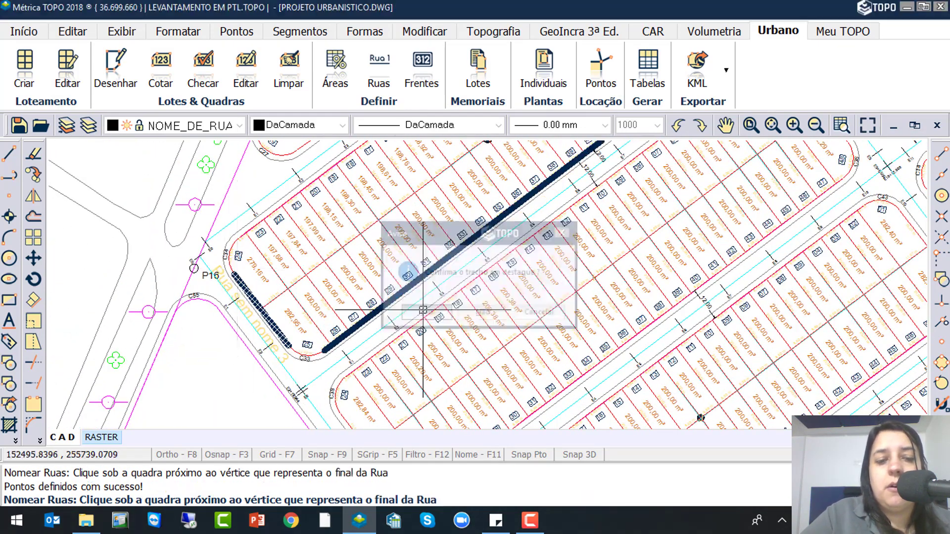
# Mark block H's fourth stretch along the long side facing block G, and finish adding stretches
pyautogui.click(236, 248)
pyautogui.scroll(-4, 287, 277)
pyautogui.scroll(6, 425, 165)
pyautogui.click(422, 156)
pyautogui.click(425, 314)
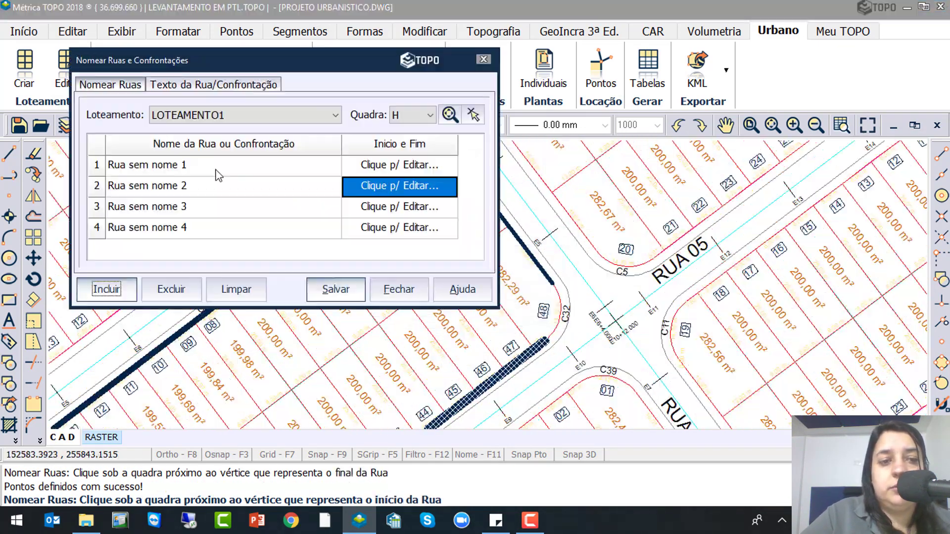
# Name block H's first street by importing the RUA 01 text from the drawing
pyautogui.click(217, 166)
pyautogui.click(323, 164)
pyautogui.click(368, 193)
pyautogui.scroll(-2, 482, 256)
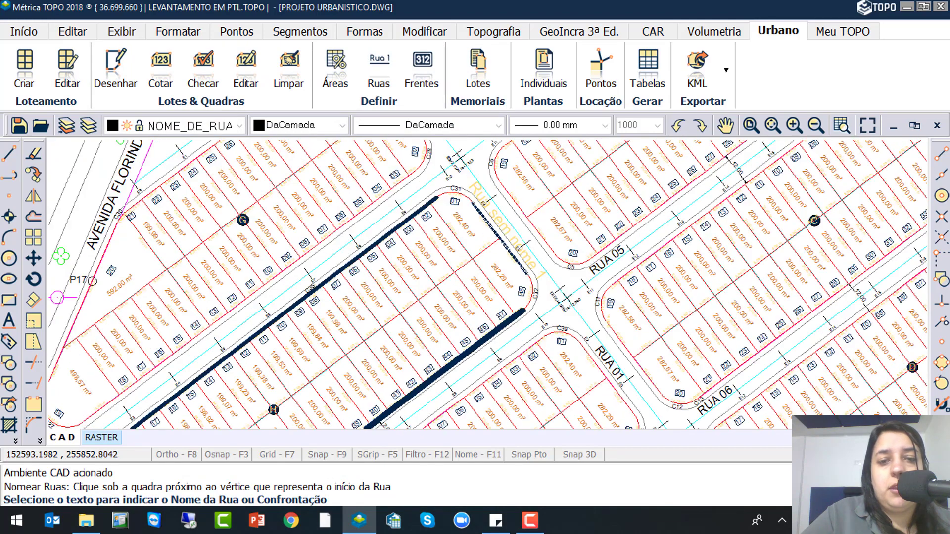
pyautogui.moveTo(469, 197); pyautogui.dragTo(470, 249, button='middle')
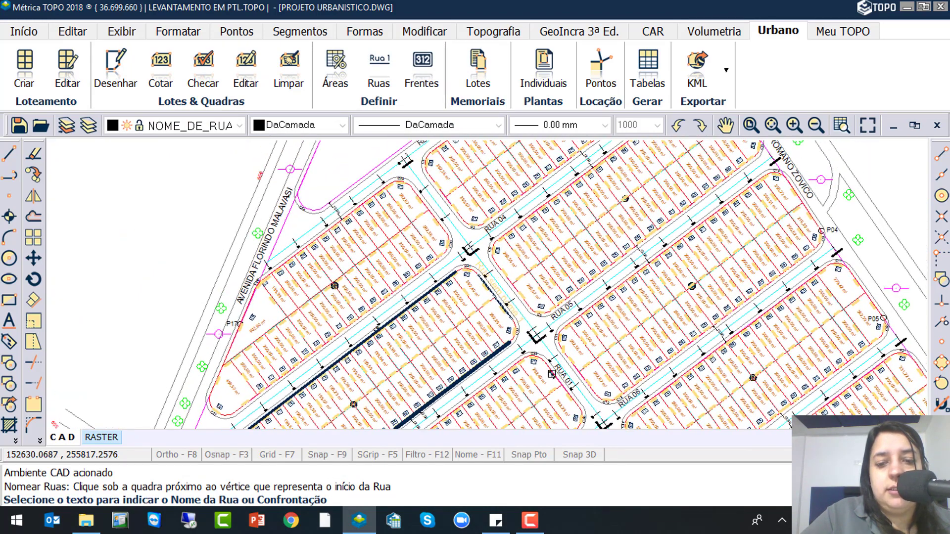
pyautogui.scroll(3, 562, 379)
pyautogui.click(554, 364)
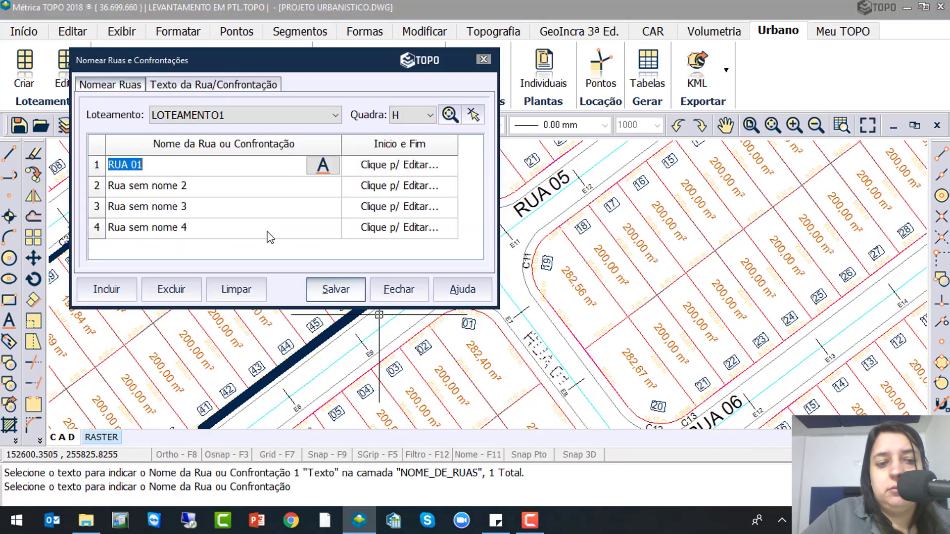
# Name block H's second street by importing the RUA 05 text from the drawing
pyautogui.click(323, 186)
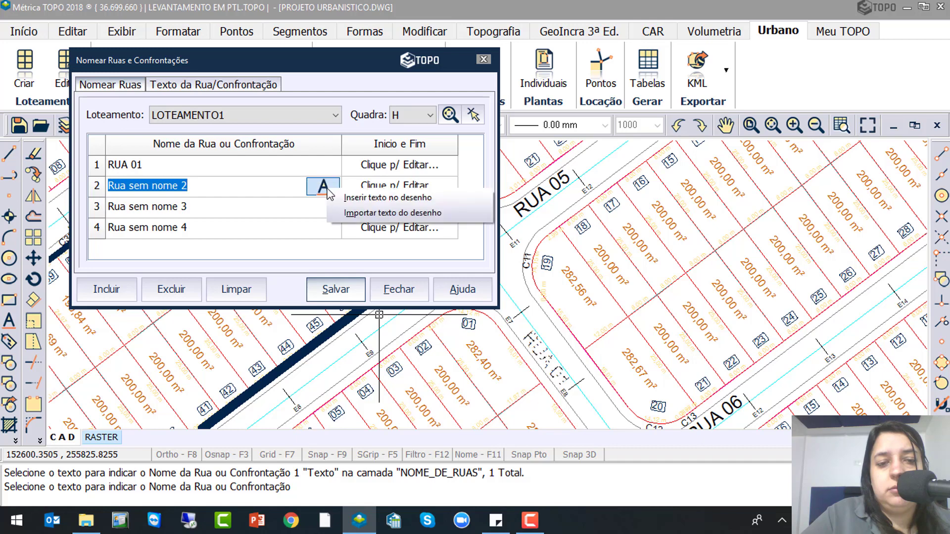
pyautogui.click(378, 212)
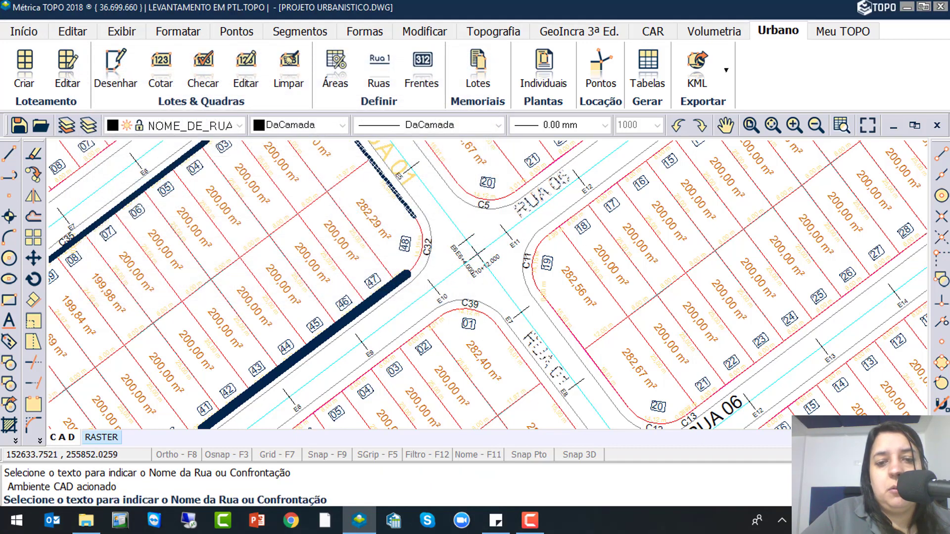
pyautogui.click(544, 193)
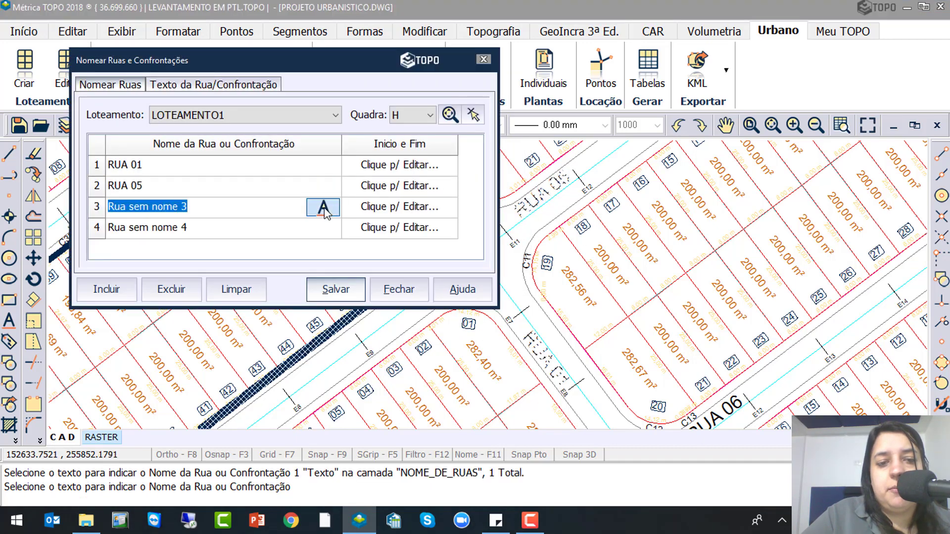
# Name block H's third street by importing the RUA 02 text from the drawing
pyautogui.click(324, 207)
pyautogui.click(357, 214)
pyautogui.scroll(-3, 208, 331)
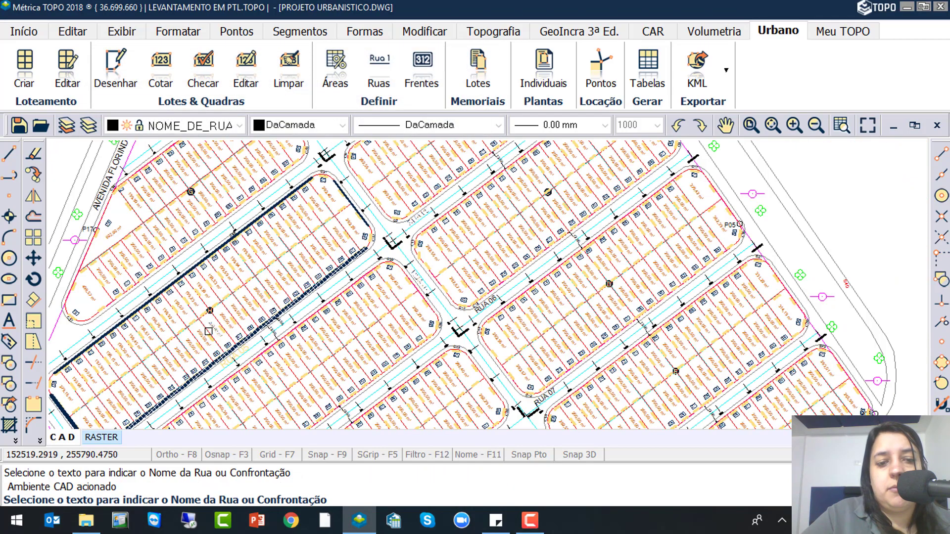
pyautogui.moveTo(197, 348)
pyautogui.mouseDown(button='middle')
pyautogui.moveTo(340, 261)
pyautogui.moveTo(397, 197)
pyautogui.mouseUp(button='middle')
pyautogui.scroll(2, 257, 277)
pyautogui.moveTo(353, 372); pyautogui.dragTo(231, 108, button='middle')
pyautogui.click(395, 353)
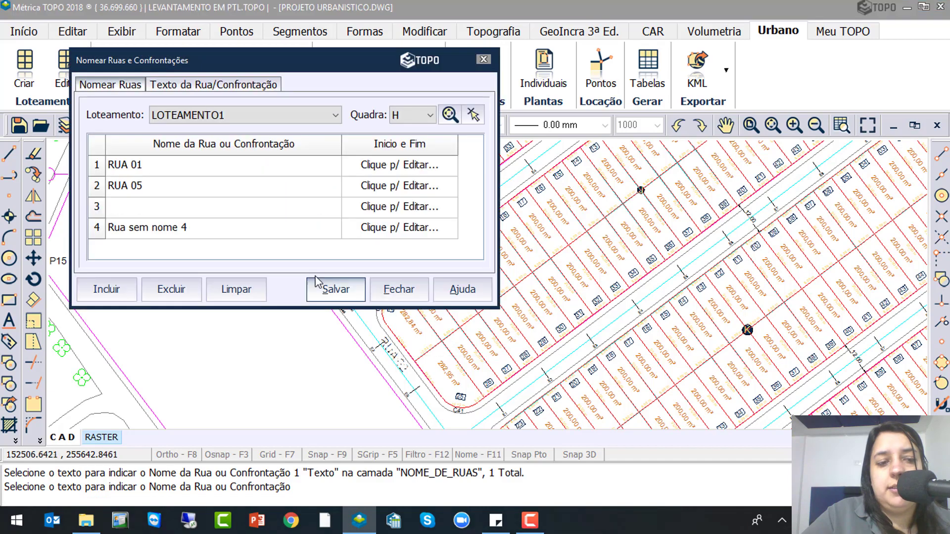
# Name block H's fourth street by importing the RUA 04 text from the drawing, and save the block's street names
pyautogui.click(267, 227)
pyautogui.click(322, 227)
pyautogui.click(370, 259)
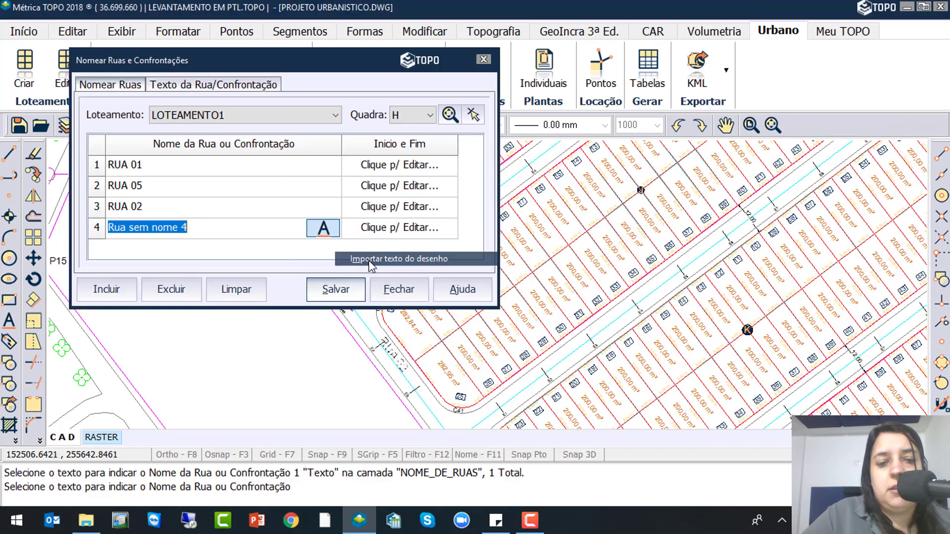
pyautogui.moveTo(315, 301); pyautogui.dragTo(292, 406, button='middle')
pyautogui.moveTo(323, 221); pyautogui.dragTo(310, 301, button='middle')
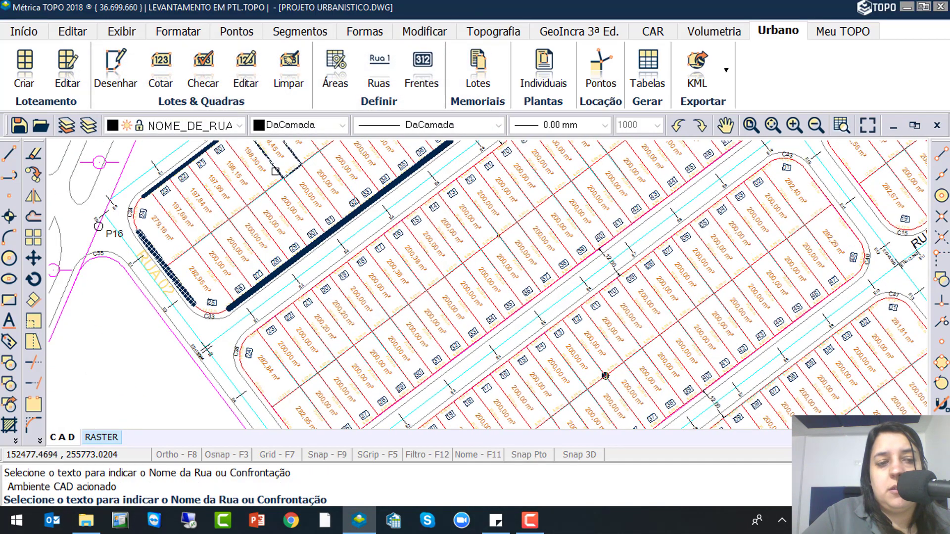
pyautogui.moveTo(276, 222); pyautogui.dragTo(317, 433, button='middle')
pyautogui.moveTo(438, 236); pyautogui.dragTo(314, 407, button='middle')
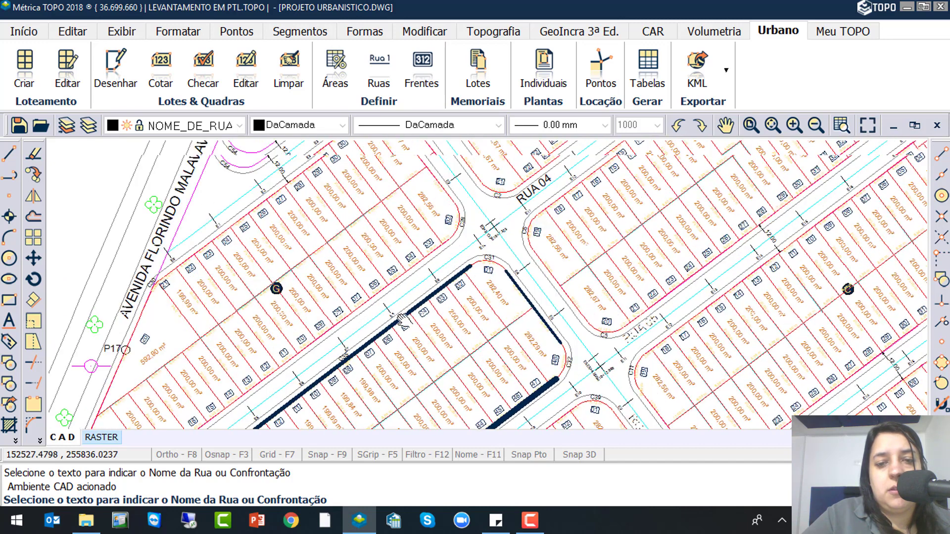
pyautogui.scroll(1, 541, 182)
pyautogui.click(539, 183)
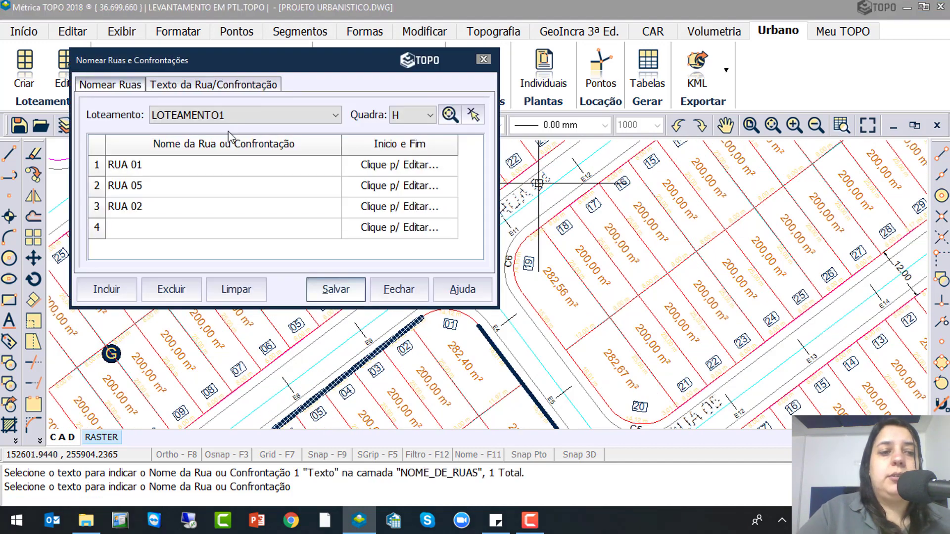
pyautogui.click(320, 291)
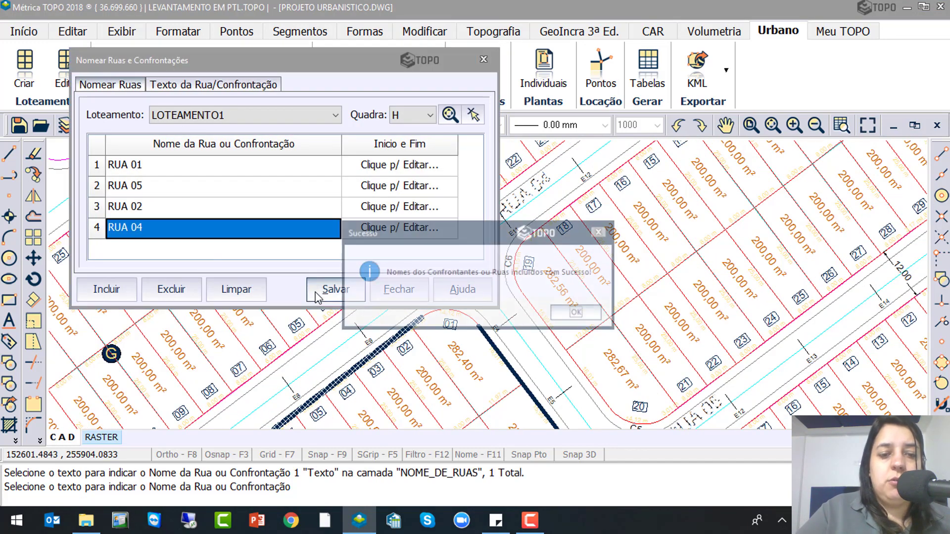
pyautogui.click(576, 313)
# Select block I and mark its first two stretches, along the RUA 01 side and the long side facing block J
pyautogui.click(429, 115)
pyautogui.click(405, 181)
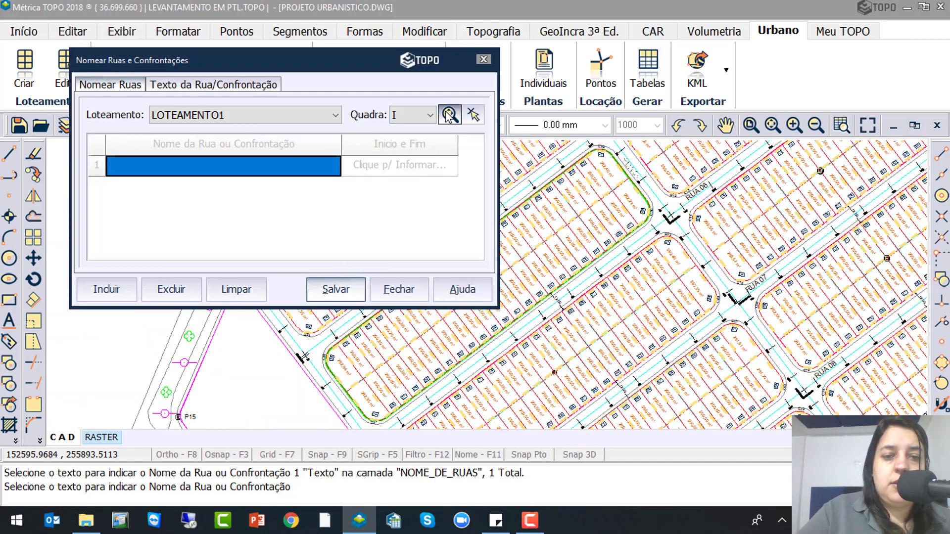
pyautogui.scroll(2, 651, 275)
pyautogui.click(634, 198)
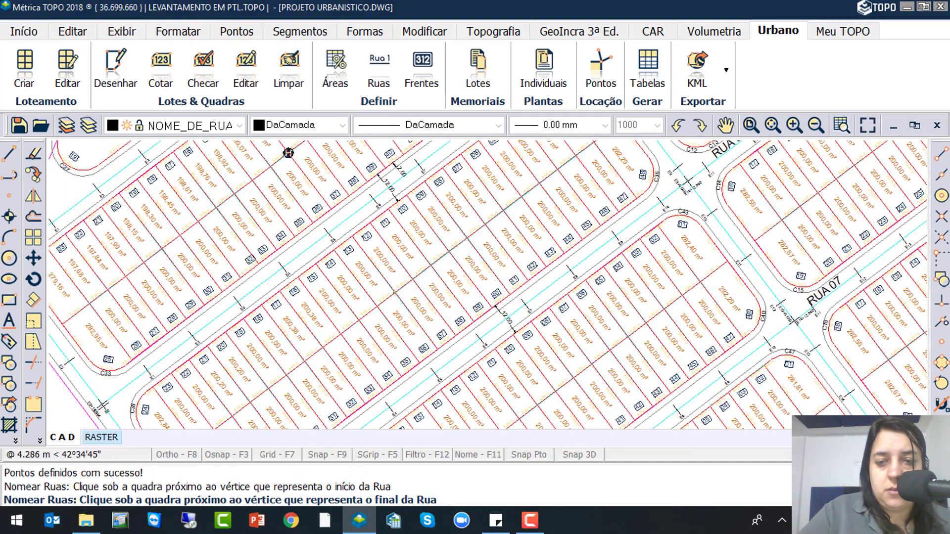
pyautogui.scroll(-2, 639, 193)
pyautogui.scroll(4, 376, 392)
pyautogui.click(374, 381)
pyautogui.click(424, 313)
# Mark block I's remaining stretches along the RUA 02 side and the long side facing block H
pyautogui.click(328, 368)
pyautogui.click(242, 255)
pyautogui.click(448, 313)
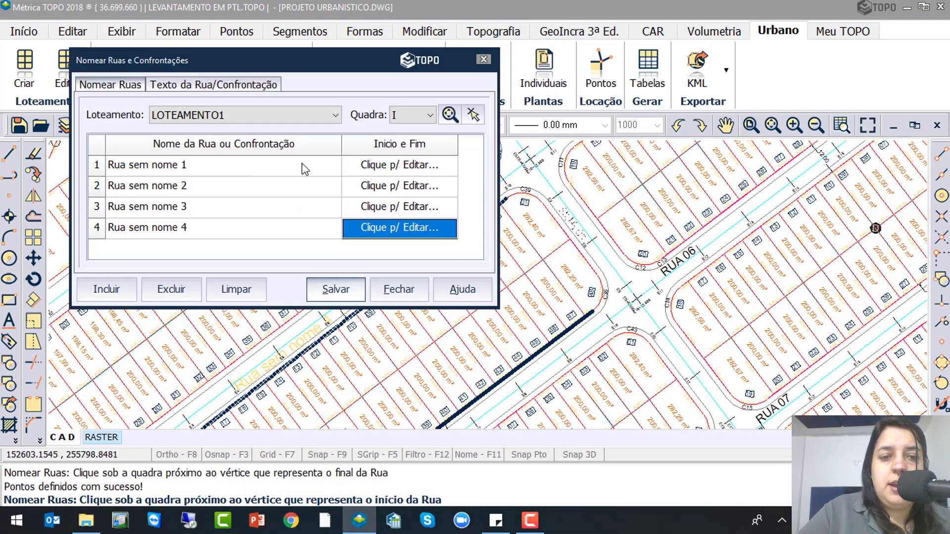
# Name block I's first two streets by importing the RUA 01 and RUA 06 texts from the drawing
pyautogui.click(319, 164)
pyautogui.click(325, 164)
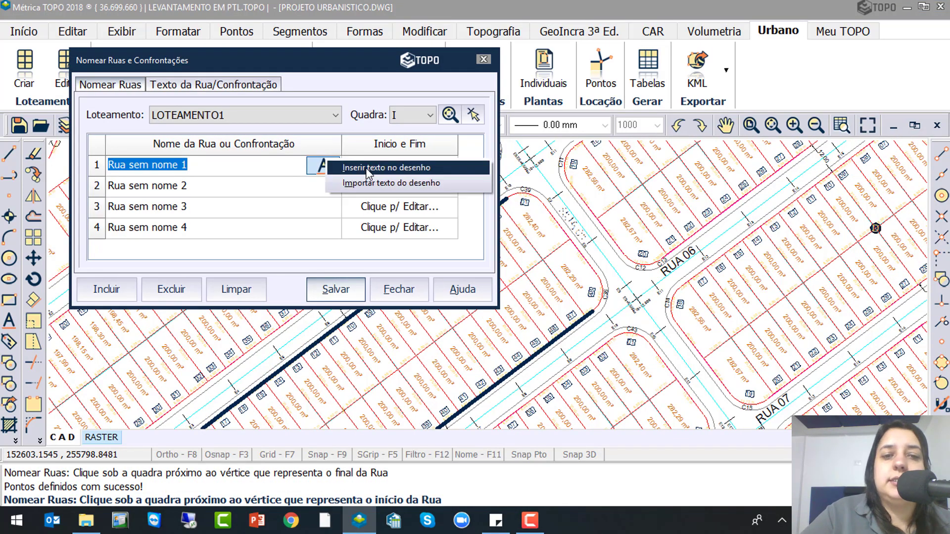
pyautogui.click(341, 183)
pyautogui.click(668, 268)
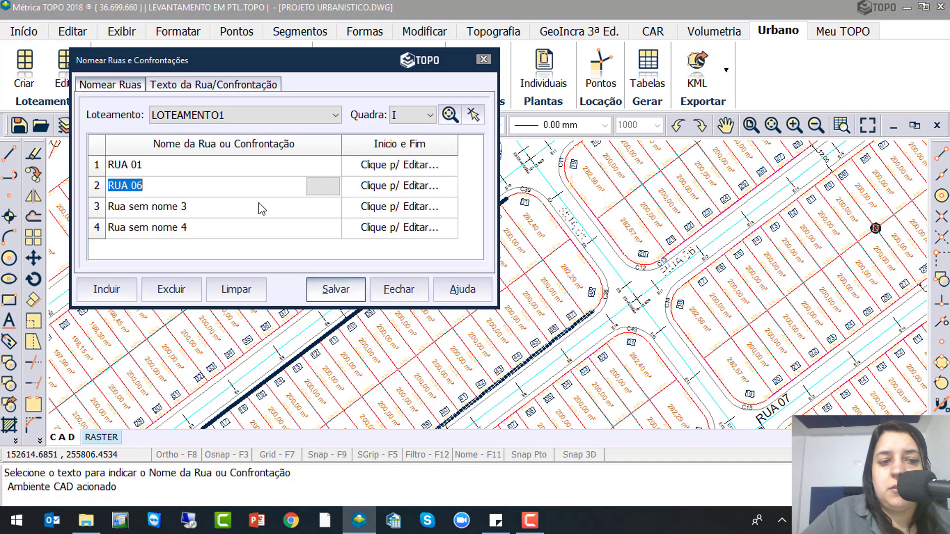
# Name block I's third street by importing the RUA 02 text from the drawing
pyautogui.click(261, 207)
pyautogui.click(323, 207)
pyautogui.click(341, 224)
pyautogui.moveTo(284, 380); pyautogui.dragTo(457, 153, button='middle')
pyautogui.moveTo(312, 374); pyautogui.dragTo(257, 198, button='middle')
pyautogui.click(323, 312)
# Name block I's fourth street by importing the RUA 05 text from the drawing, and save the block's street names
pyautogui.click(256, 228)
pyautogui.click(323, 228)
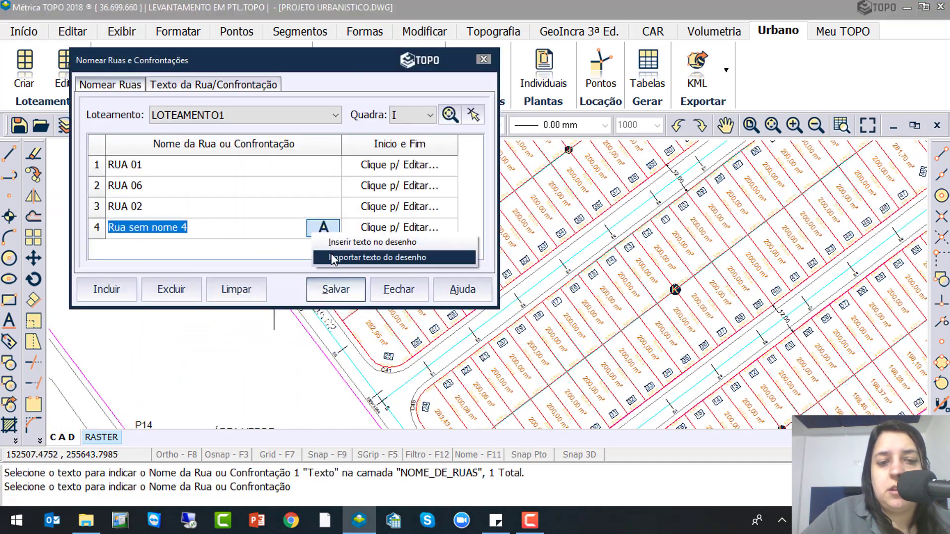
pyautogui.click(332, 258)
pyautogui.moveTo(475, 156)
pyautogui.mouseDown(button='middle')
pyautogui.moveTo(498, 269)
pyautogui.moveTo(445, 406)
pyautogui.mouseUp(button='middle')
pyautogui.moveTo(618, 174); pyautogui.dragTo(499, 401, button='middle')
pyautogui.click(537, 200)
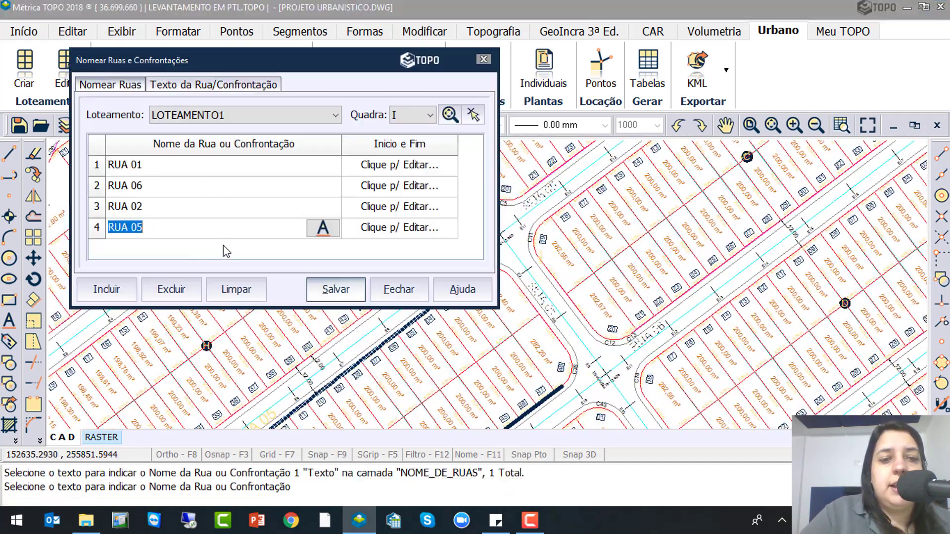
pyautogui.click(336, 290)
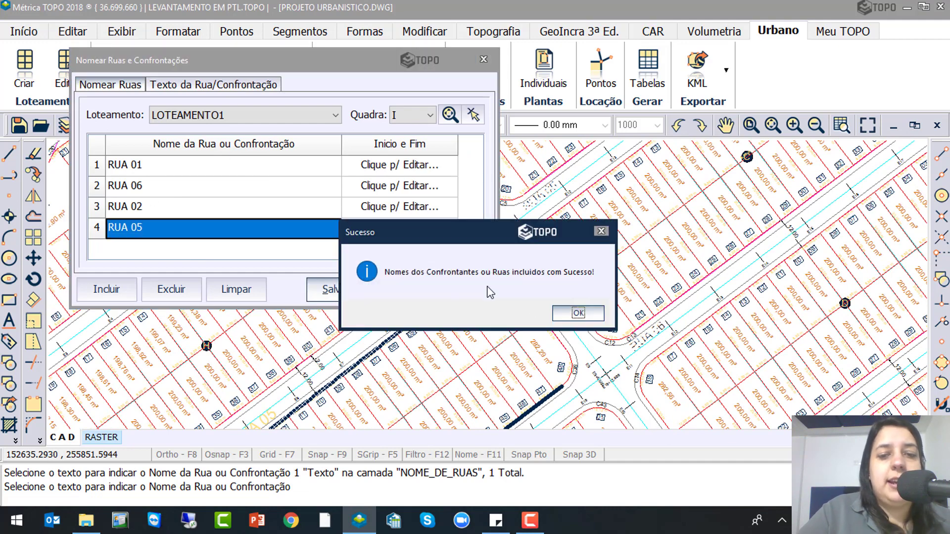
pyautogui.click(592, 316)
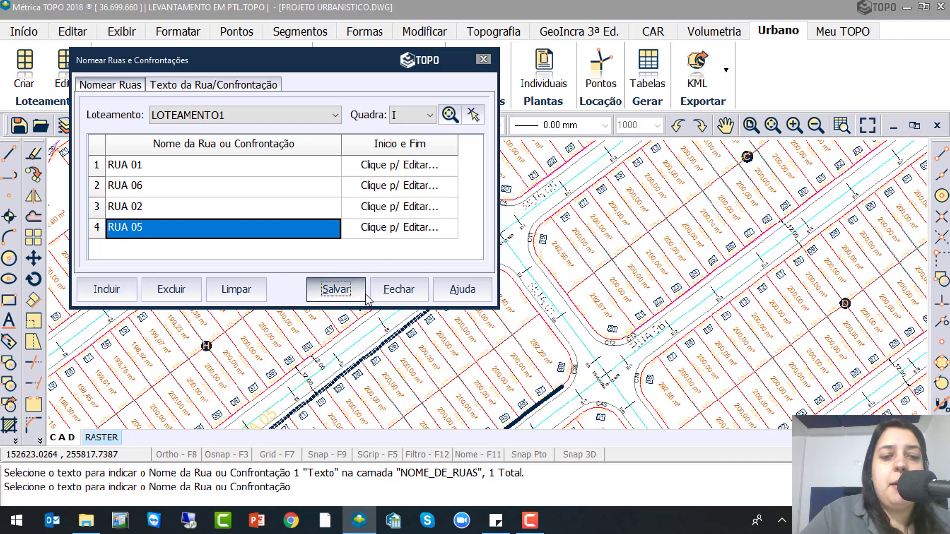
# Close and reopen the street naming tool, and review the saved street names of the blocks from A to I
pyautogui.click(398, 289)
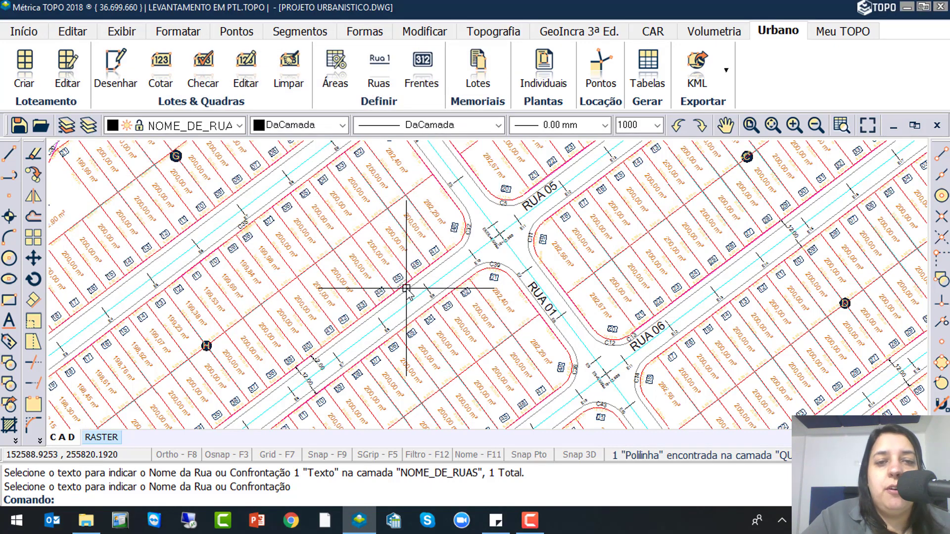
pyautogui.click(378, 81)
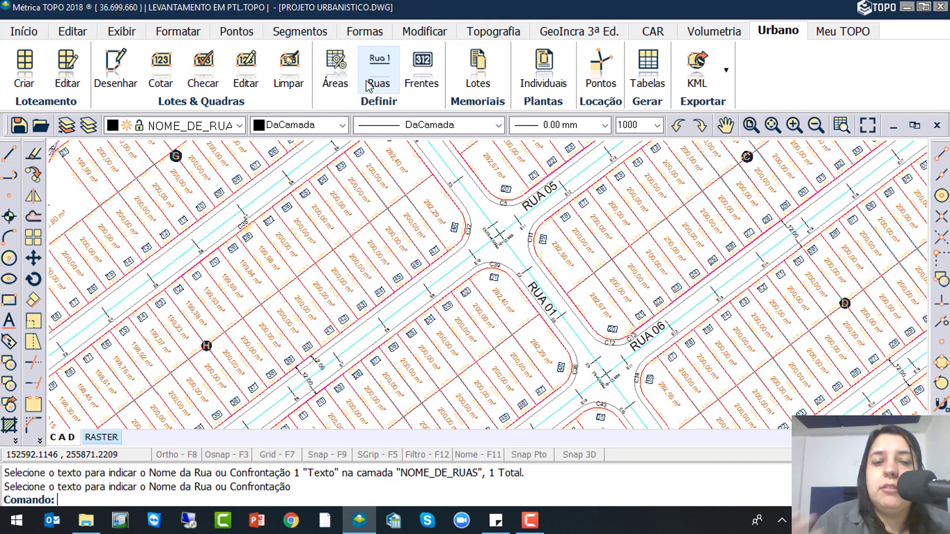
pyautogui.click(368, 86)
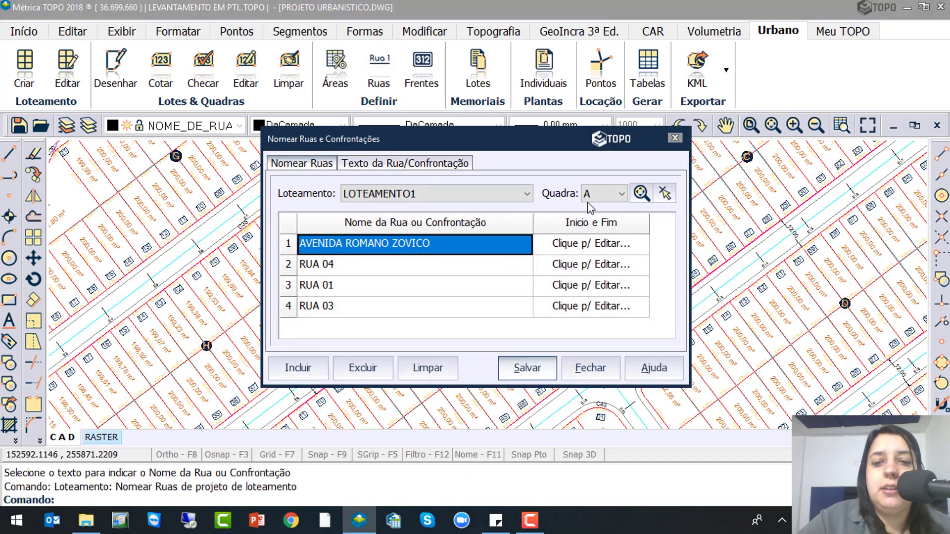
pyautogui.click(592, 197)
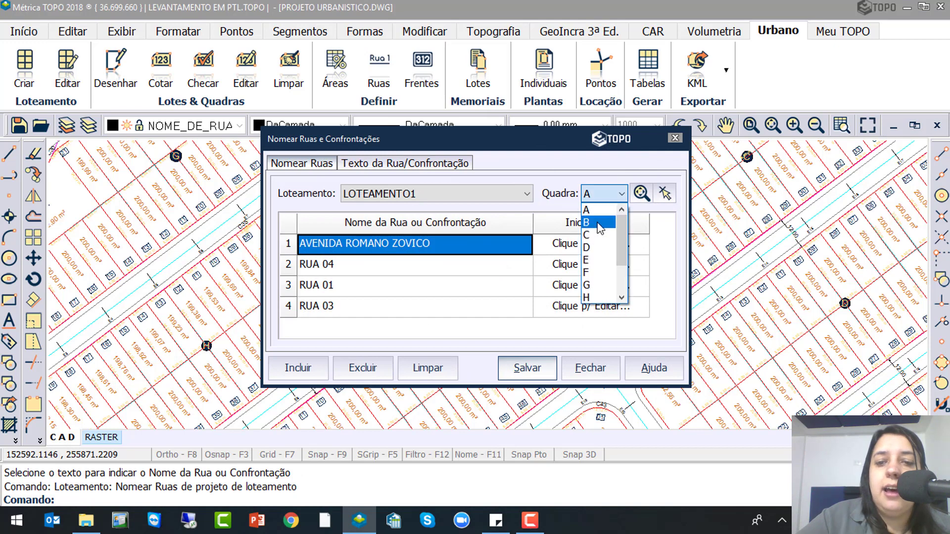
pyautogui.click(600, 225)
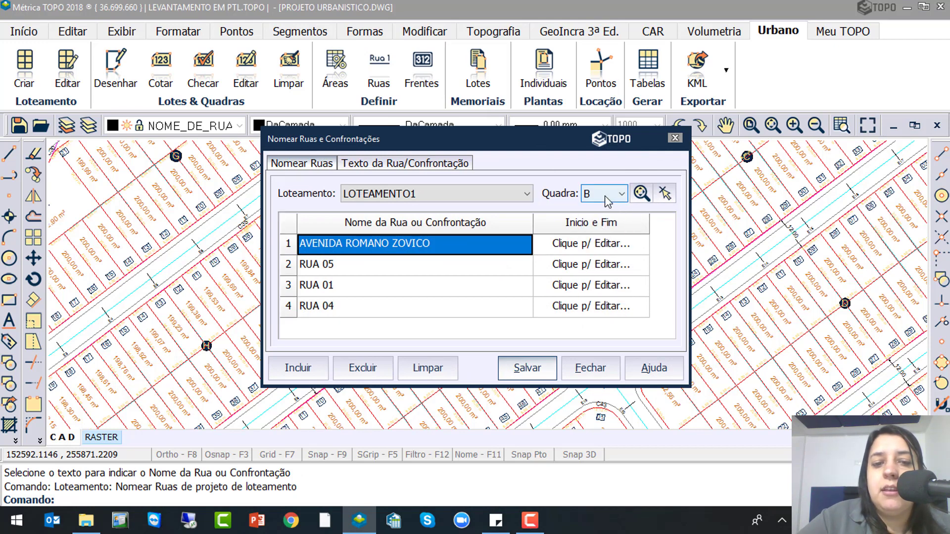
pyautogui.click(608, 199)
pyautogui.click(602, 229)
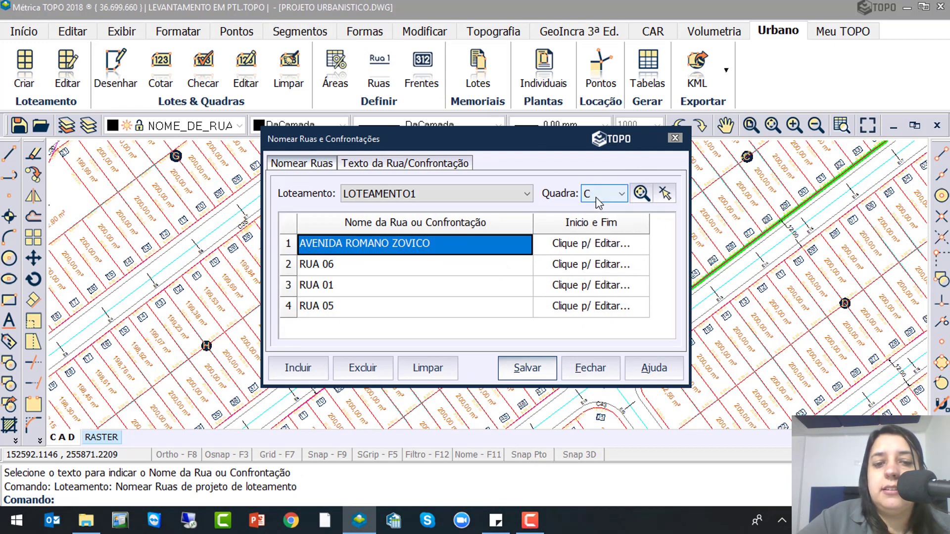
pyautogui.click(596, 197)
pyautogui.click(604, 237)
pyautogui.click(605, 193)
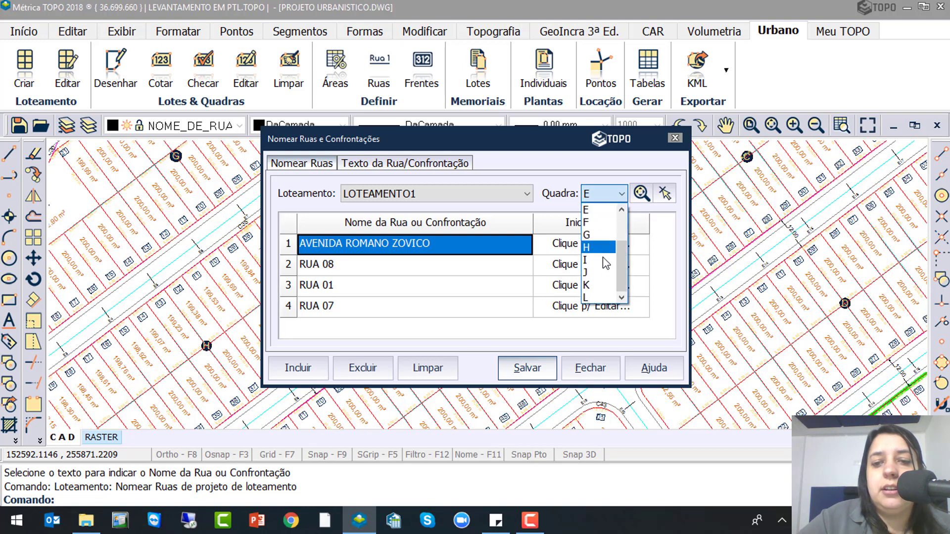
pyautogui.click(603, 273)
pyautogui.click(598, 197)
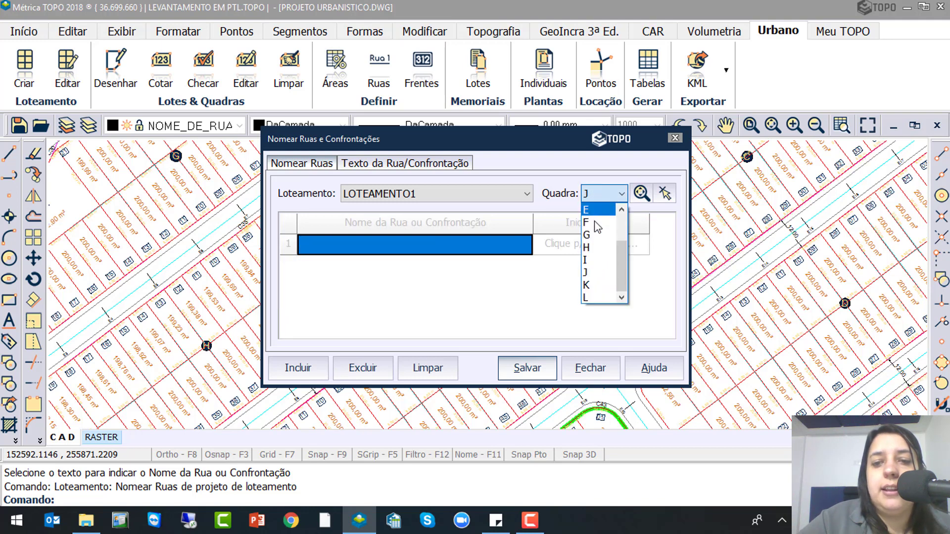
pyautogui.click(592, 260)
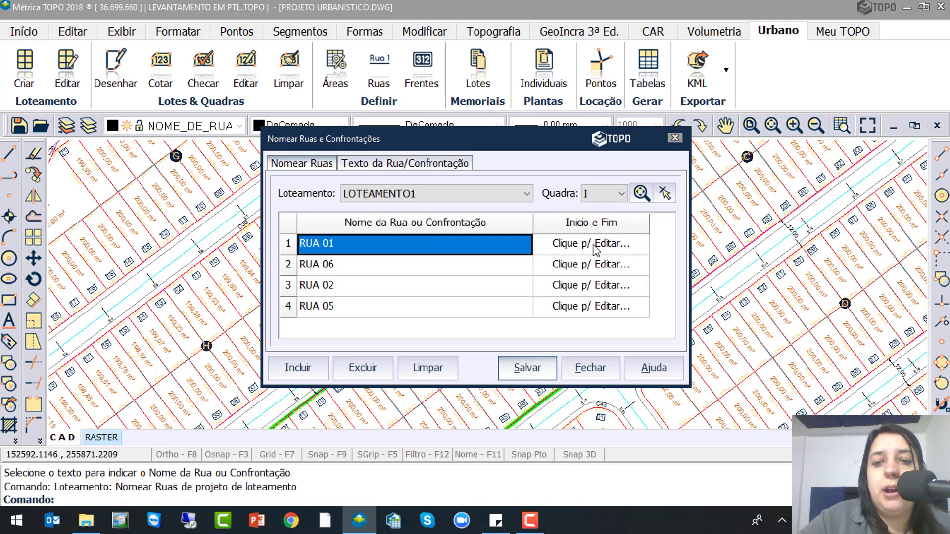
pyautogui.click(592, 196)
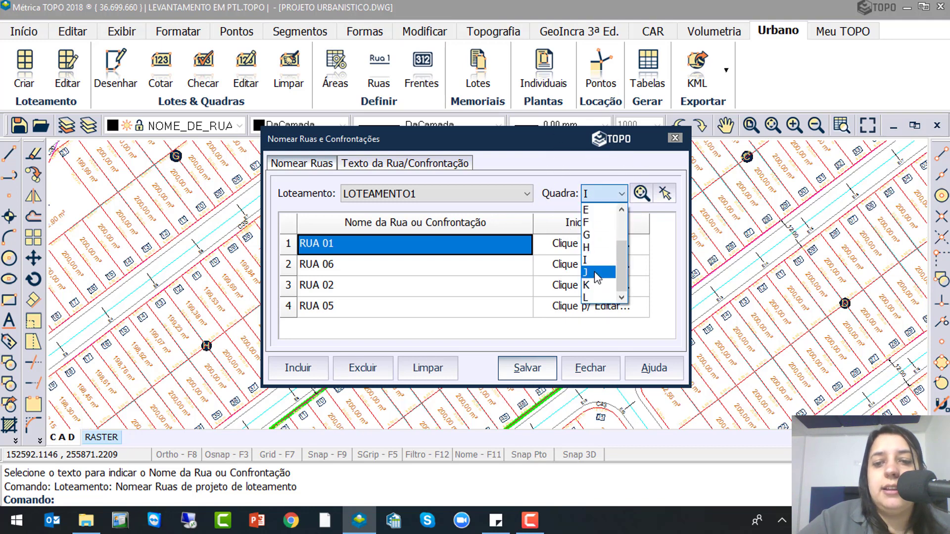
# Select block J and mark its first stretch along the short side facing RUA 01
pyautogui.click(597, 273)
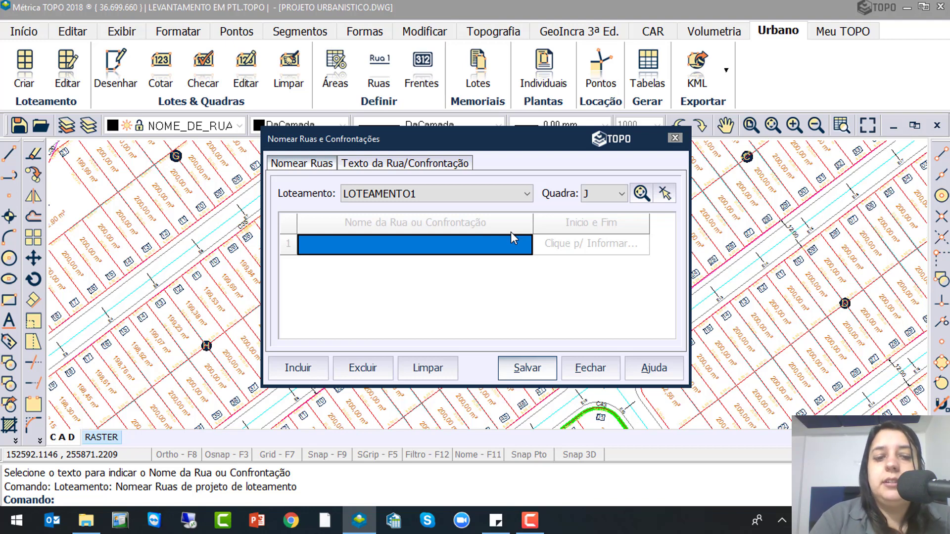
pyautogui.click(600, 193)
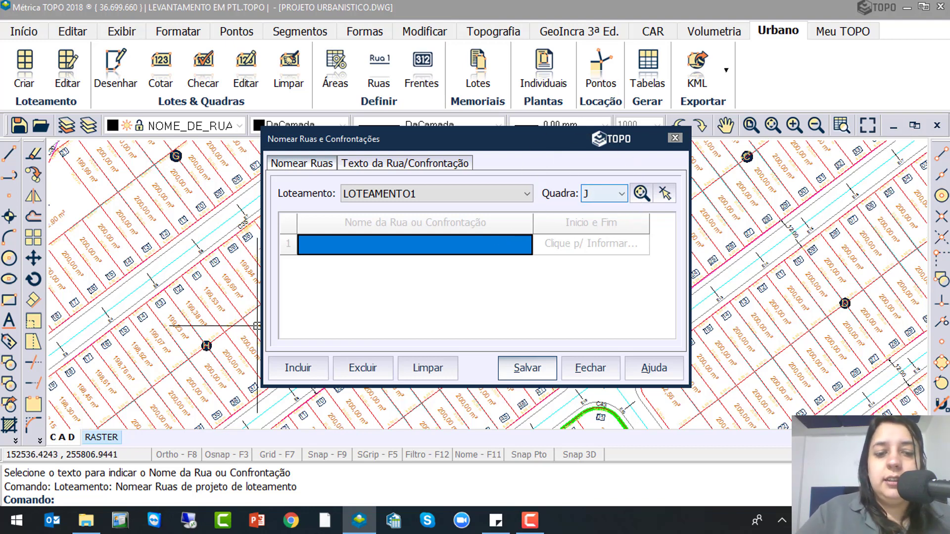
pyautogui.click(299, 368)
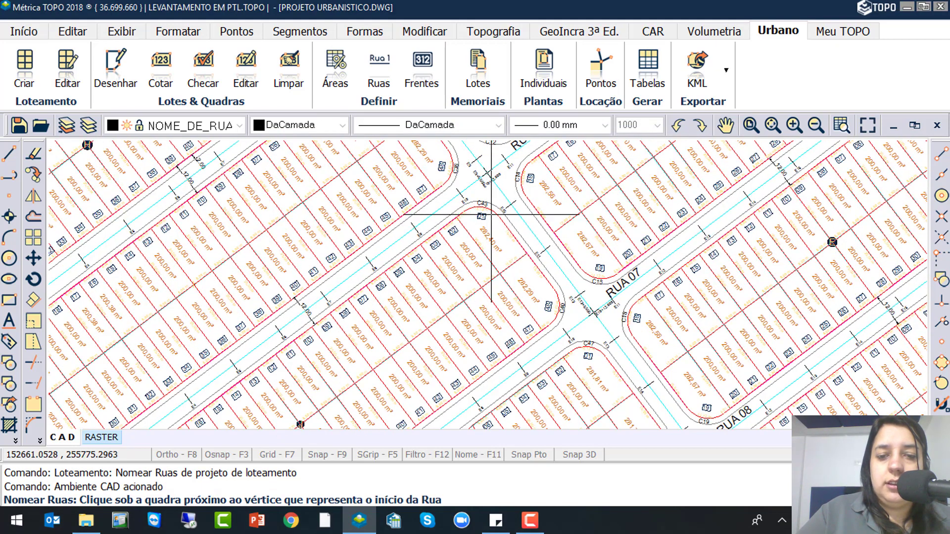
pyautogui.click(494, 214)
pyautogui.click(499, 218)
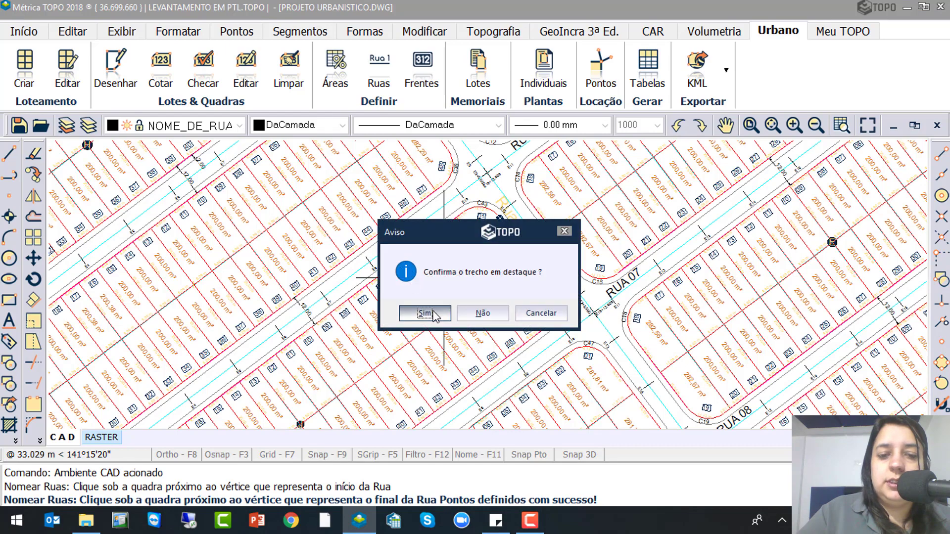
pyautogui.click(432, 315)
# Mark block J's second stretch along the long side facing block K
pyautogui.click(554, 325)
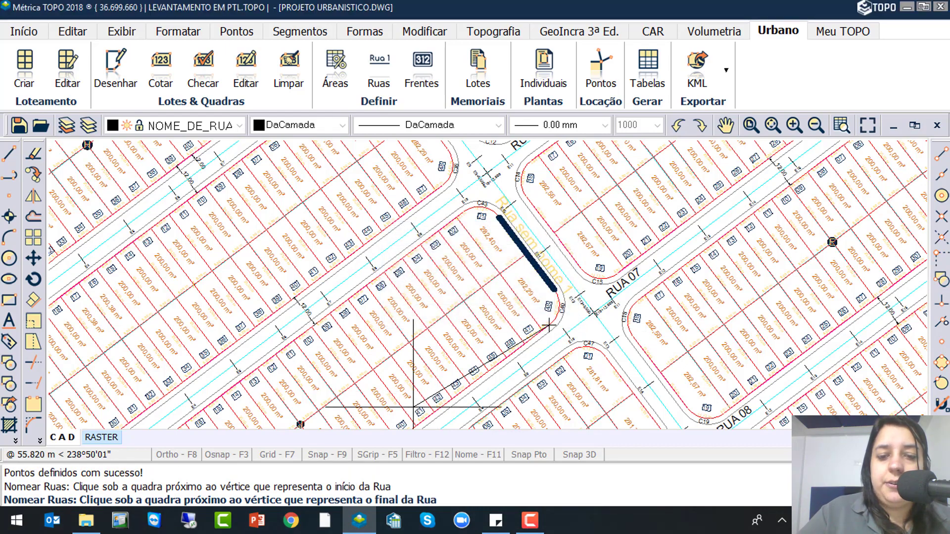
pyautogui.moveTo(413, 408); pyautogui.dragTo(528, 176, button='middle')
pyautogui.click(238, 413)
pyautogui.click(428, 313)
# Mark block J's third stretch along the short side facing RUA 02
pyautogui.click(228, 377)
pyautogui.click(204, 325)
pyautogui.click(428, 313)
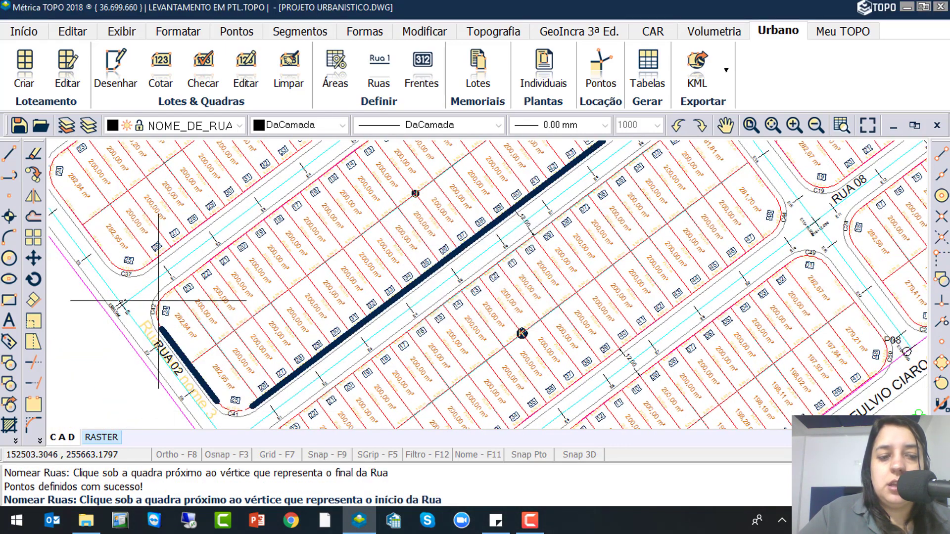
# Mark block J's fourth stretch along the long side facing block I, and finish adding stretches
pyautogui.click(159, 301)
pyautogui.scroll(-4, 159, 301)
pyautogui.scroll(4, 332, 173)
pyautogui.click(331, 183)
pyautogui.click(434, 312)
pyautogui.rightClick(329, 248)
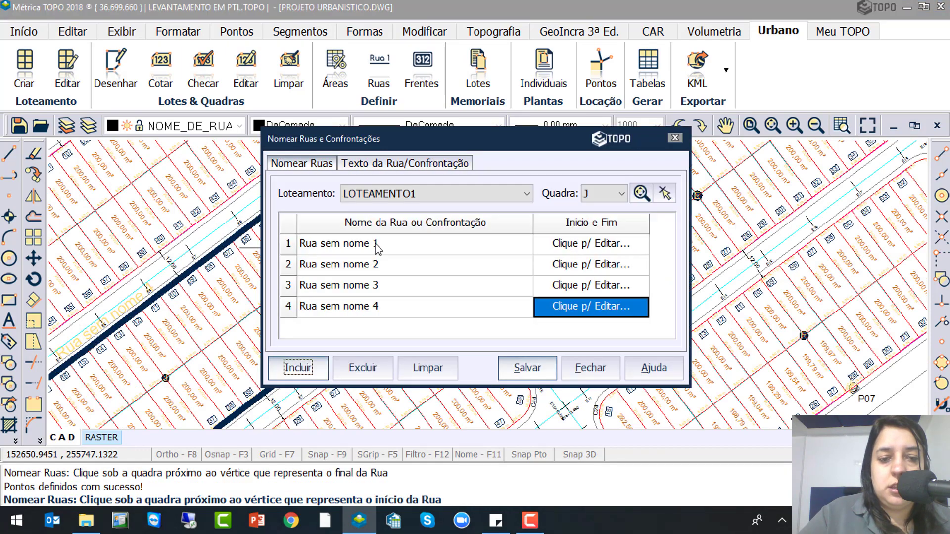
# Name block J's first street by importing the RUA 01 text from the drawing
pyautogui.click(376, 244)
pyautogui.click(514, 244)
pyautogui.click(547, 269)
pyautogui.moveTo(445, 208); pyautogui.dragTo(495, 378, button='middle')
pyautogui.click(338, 223)
# Name block J's second street by importing the RUA 07 text from the drawing
pyautogui.click(418, 265)
pyautogui.click(514, 264)
pyautogui.click(539, 289)
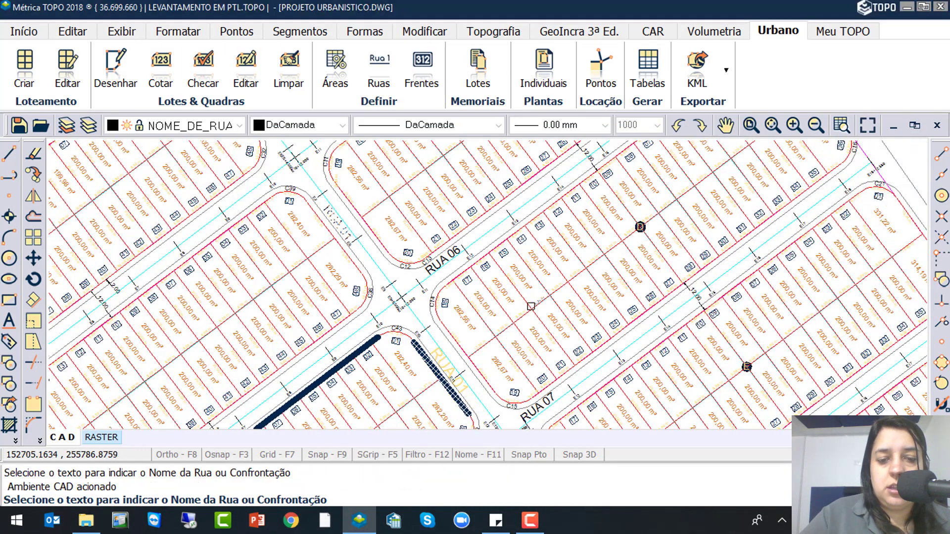
pyautogui.moveTo(531, 307); pyautogui.dragTo(538, 158, button='middle')
pyautogui.click(546, 258)
# Name block J's third street by importing the RUA 02 text from the drawing
pyautogui.click(463, 285)
pyautogui.click(514, 285)
pyautogui.click(540, 310)
pyautogui.moveTo(352, 390); pyautogui.dragTo(634, 164, button='middle')
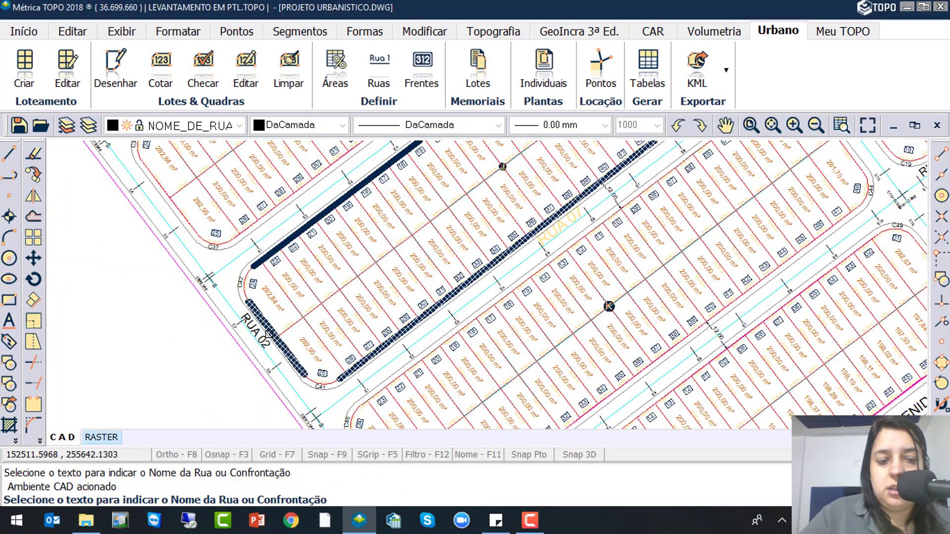
pyautogui.click(268, 335)
# Name block J's fourth street by importing the RUA 06 text from the drawing, and save the block's street names
pyautogui.click(531, 330)
pyautogui.moveTo(454, 171); pyautogui.dragTo(354, 343, button='middle')
pyautogui.moveTo(587, 163); pyautogui.dragTo(359, 369, button='middle')
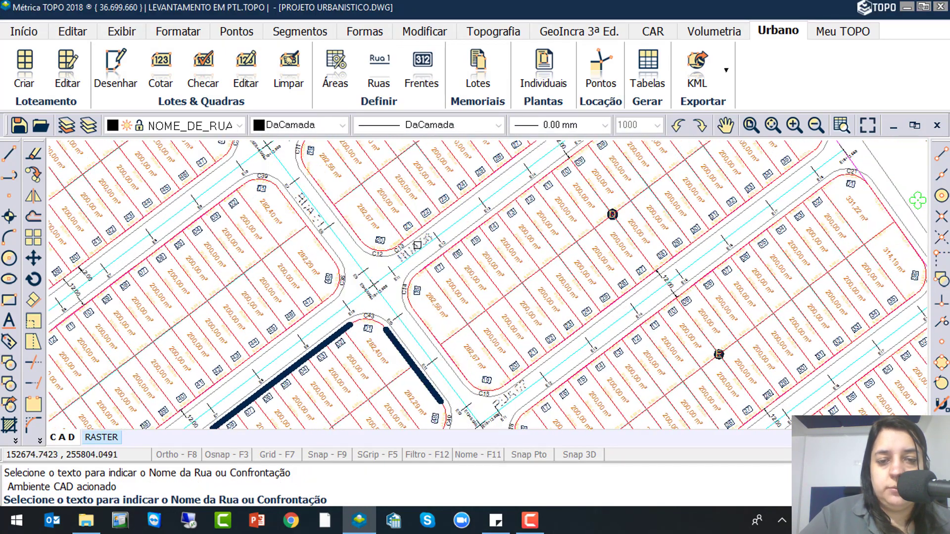
pyautogui.click(372, 257)
pyautogui.click(527, 367)
pyautogui.click(574, 313)
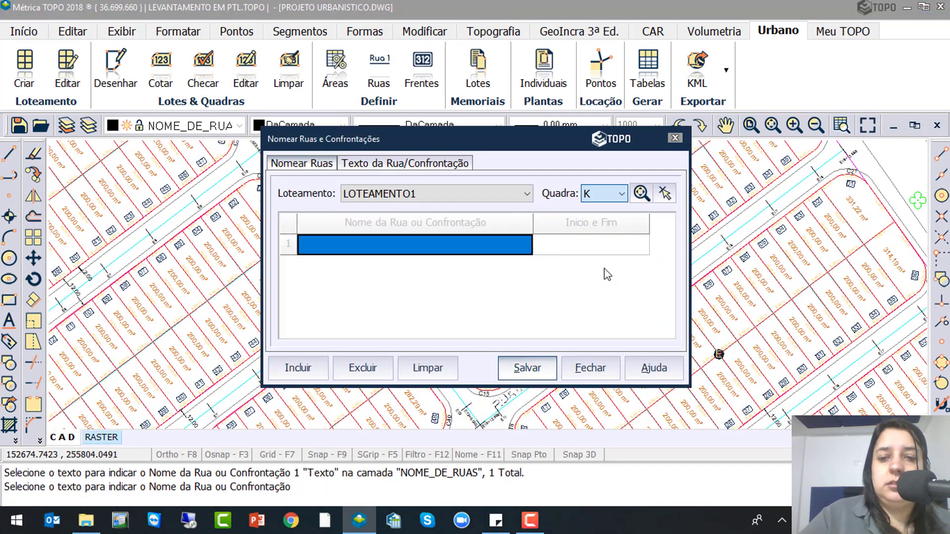
# Define block K's first two street stretches: the short end between curves C47 and C44, and the long side facing block L
pyautogui.click(298, 368)
pyautogui.moveTo(465, 326); pyautogui.dragTo(494, 148, button='middle')
pyautogui.moveTo(355, 400)
pyautogui.mouseDown(button='middle')
pyautogui.moveTo(367, 224)
pyautogui.moveTo(317, 303)
pyautogui.mouseUp(button='middle')
pyautogui.click(486, 191)
pyautogui.click(533, 316)
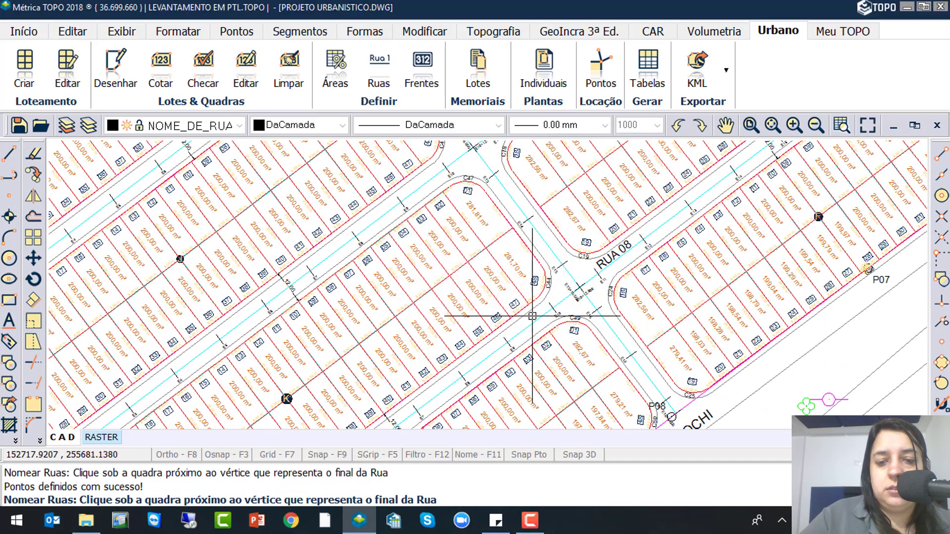
pyautogui.moveTo(277, 396); pyautogui.dragTo(399, 226, button='middle')
pyautogui.moveTo(260, 381); pyautogui.dragTo(292, 287, button='middle')
pyautogui.click(269, 342)
pyautogui.press('Return')
# Define block K's remaining two street stretches: the short end between curves C45 and C46, and the long side facing block J
pyautogui.click(241, 340)
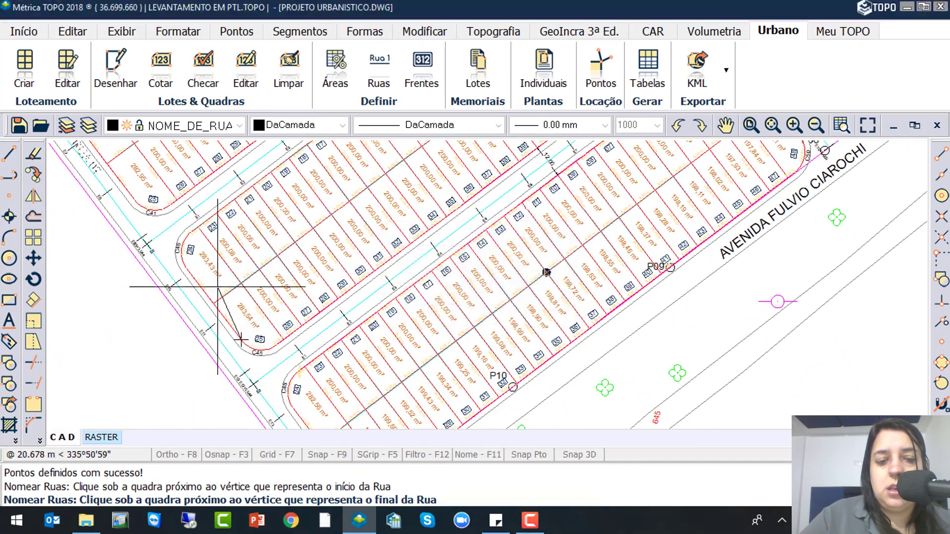
pyautogui.click(199, 271)
pyautogui.press('Return')
pyautogui.click(230, 238)
pyautogui.moveTo(377, 208); pyautogui.dragTo(270, 472, button='middle')
pyautogui.click(499, 184)
pyautogui.press('Return')
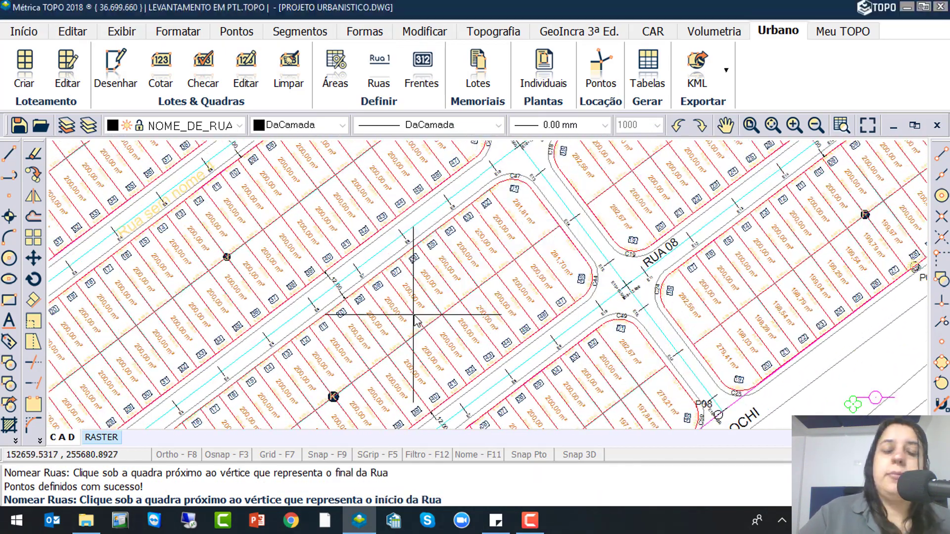
pyautogui.press('Escape')
# Name block K's first street by importing the RUA 01 text from the drawing
pyautogui.click(490, 246)
pyautogui.click(501, 247)
pyautogui.moveTo(433, 158); pyautogui.dragTo(495, 388, button='middle')
pyautogui.click(418, 170)
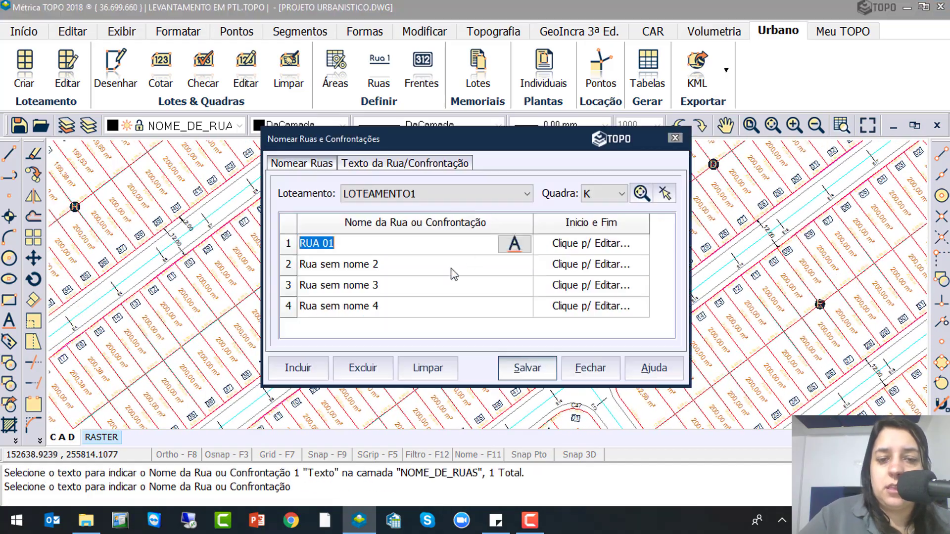
# Name block K's second street by importing the RUA 08 text from the drawing
pyautogui.click(488, 265)
pyautogui.click(509, 266)
pyautogui.moveTo(469, 424)
pyautogui.mouseDown(button='middle')
pyautogui.moveTo(435, 223)
pyautogui.moveTo(405, 245)
pyautogui.mouseUp(button='middle')
pyautogui.click(662, 208)
# Name block K's third street by importing the RUA 02 text from the drawing
pyautogui.click(500, 286)
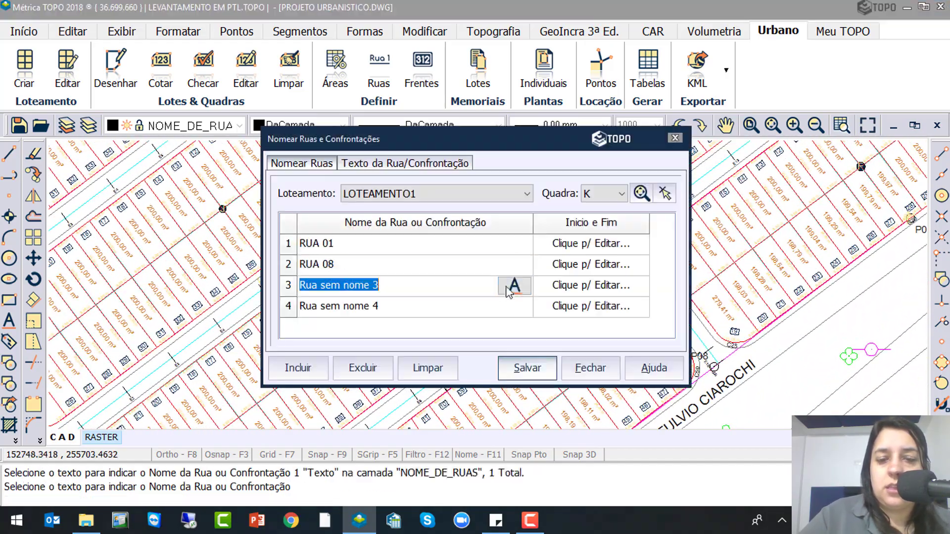
pyautogui.click(517, 287)
pyautogui.click(549, 312)
pyautogui.moveTo(301, 420); pyautogui.dragTo(590, 269, button='middle')
pyautogui.click(258, 200)
# Name block K's fourth street by importing the RUA 07 text from the drawing, and save the block's street names
pyautogui.click(488, 306)
pyautogui.click(523, 308)
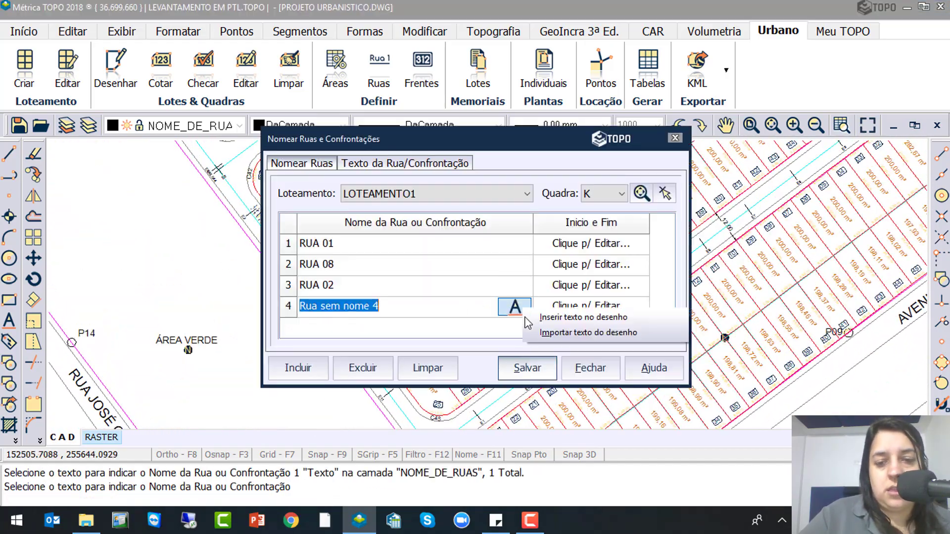
pyautogui.click(555, 333)
pyautogui.moveTo(614, 210); pyautogui.dragTo(402, 425, button='middle')
pyautogui.click(610, 226)
pyautogui.click(528, 368)
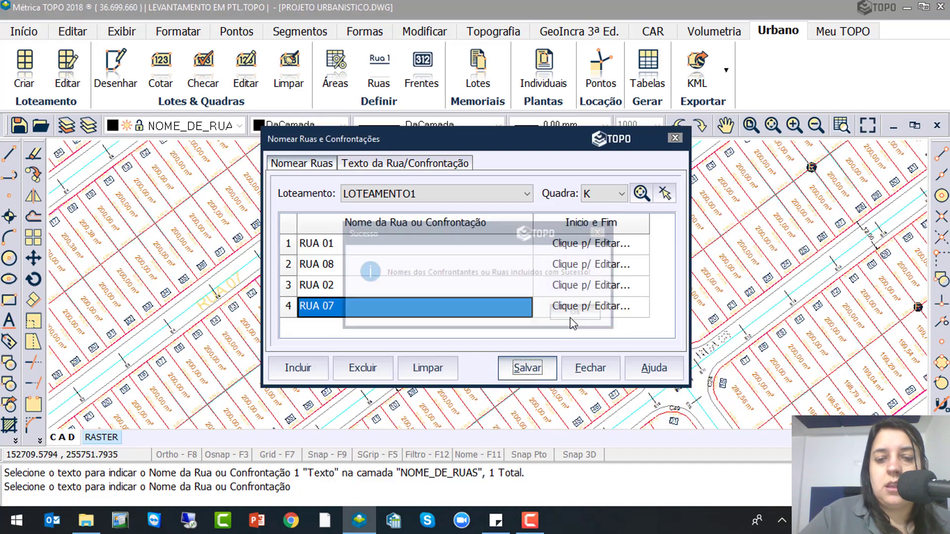
pyautogui.click(572, 317)
# Choose block L and define its first two street stretches: the short end from C49 to C50, and the long side along AVENIDA FULVIO CIAROCHI
pyautogui.click(606, 194)
pyautogui.click(598, 298)
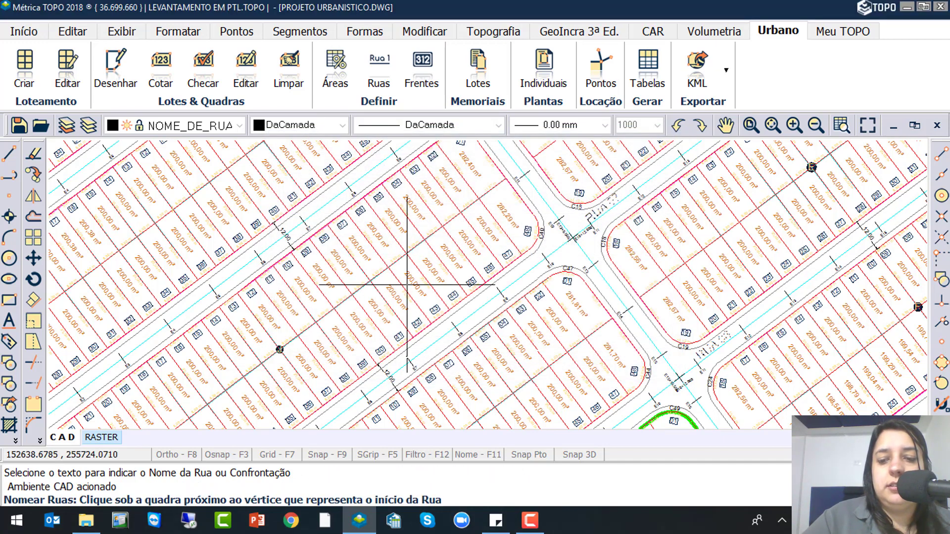
pyautogui.moveTo(430, 357)
pyautogui.mouseDown(button='middle')
pyautogui.moveTo(403, 276)
pyautogui.moveTo(727, 296)
pyautogui.mouseUp(button='middle')
pyautogui.click(674, 214)
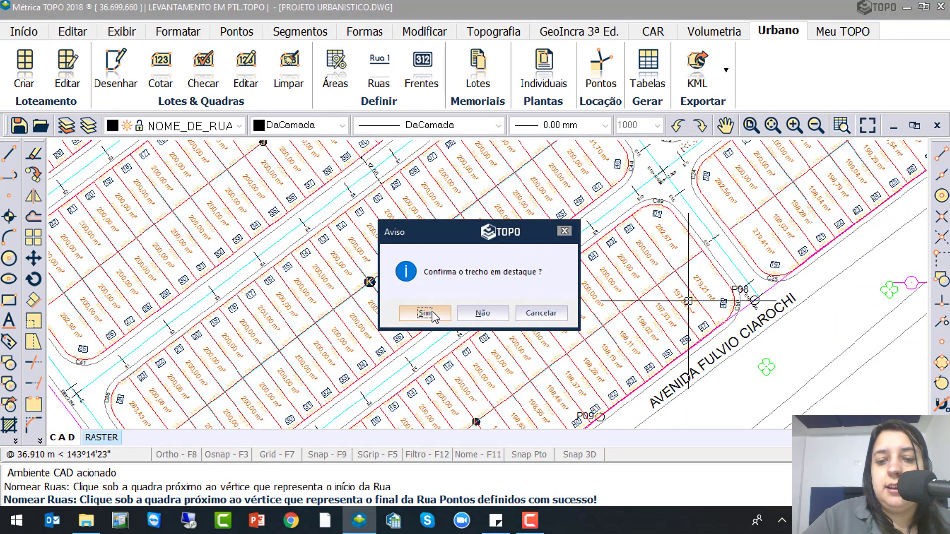
pyautogui.click(425, 313)
pyautogui.click(722, 317)
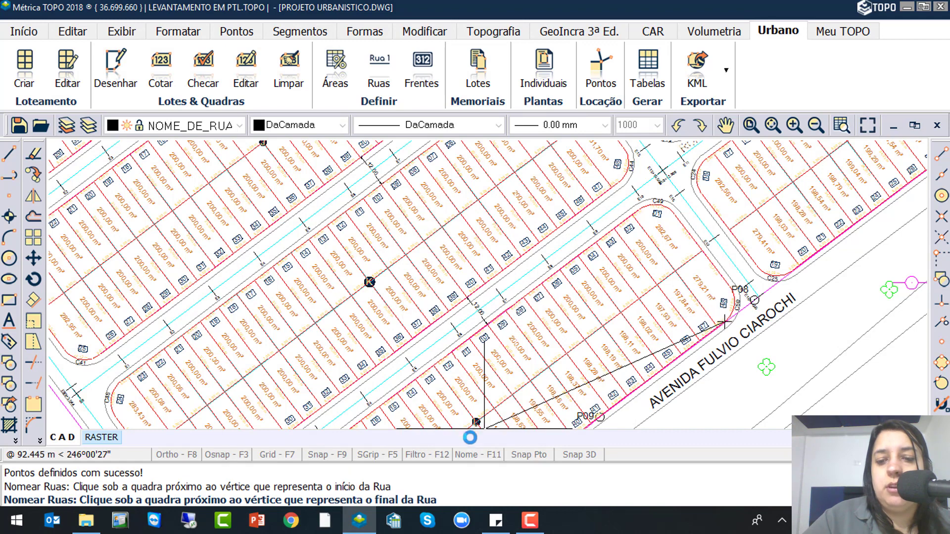
pyautogui.moveTo(463, 411); pyautogui.dragTo(502, 196, button='middle')
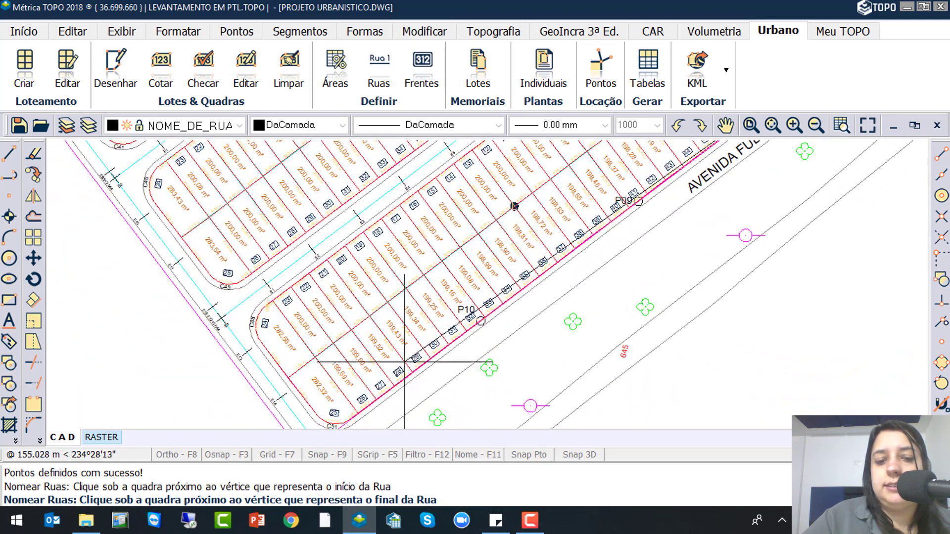
pyautogui.click(338, 423)
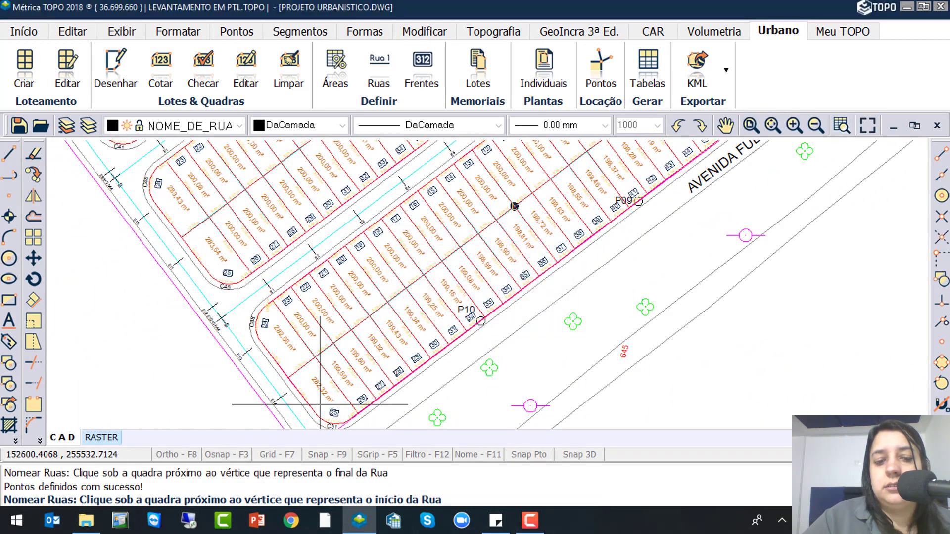
# Define block L's remaining two street stretches: the short end between curves C51 and C48, and the long side facing block K
pyautogui.click(318, 411)
pyautogui.click(269, 339)
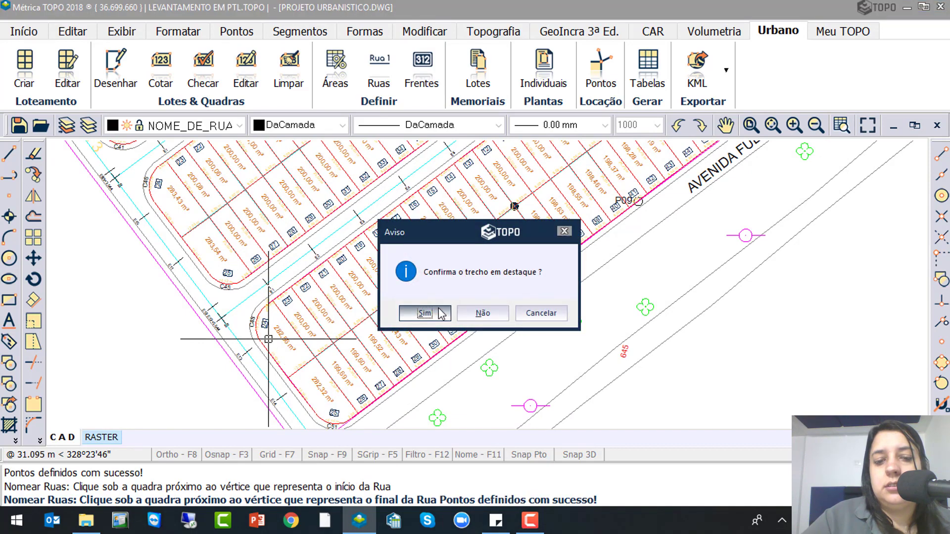
pyautogui.press('Return')
pyautogui.click(266, 304)
pyautogui.moveTo(517, 251); pyautogui.dragTo(468, 413, button='middle')
pyautogui.click(630, 153)
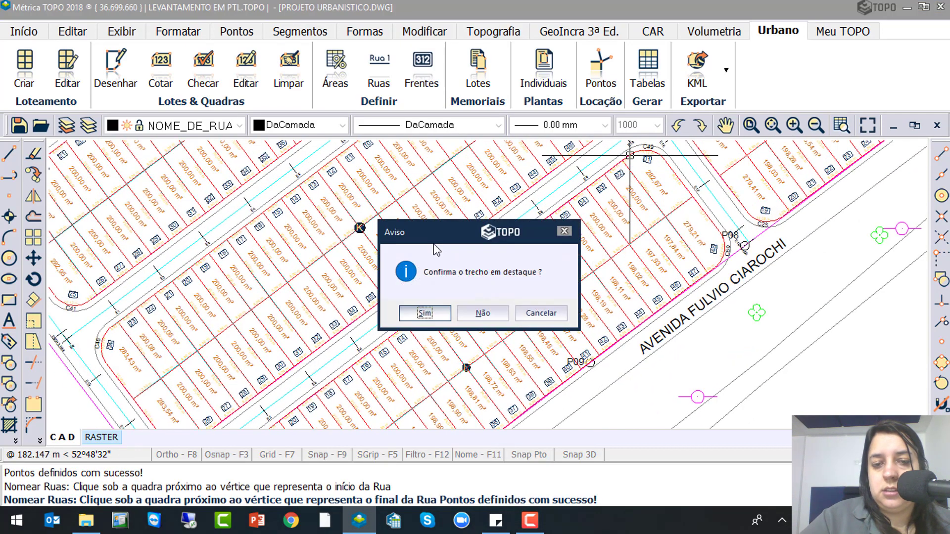
pyautogui.click(435, 318)
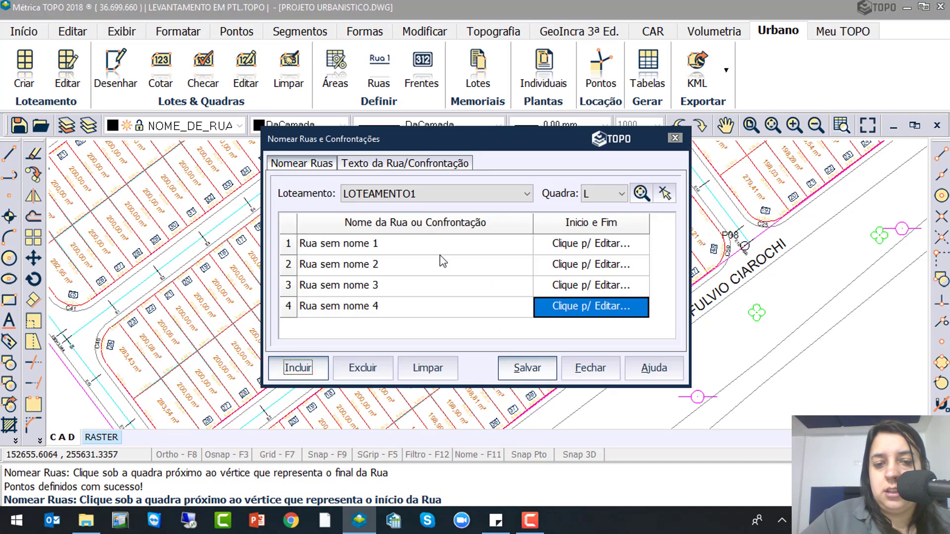
# Name block L's first street by importing the RUA 01 text from the drawing
pyautogui.click(441, 252)
pyautogui.click(513, 244)
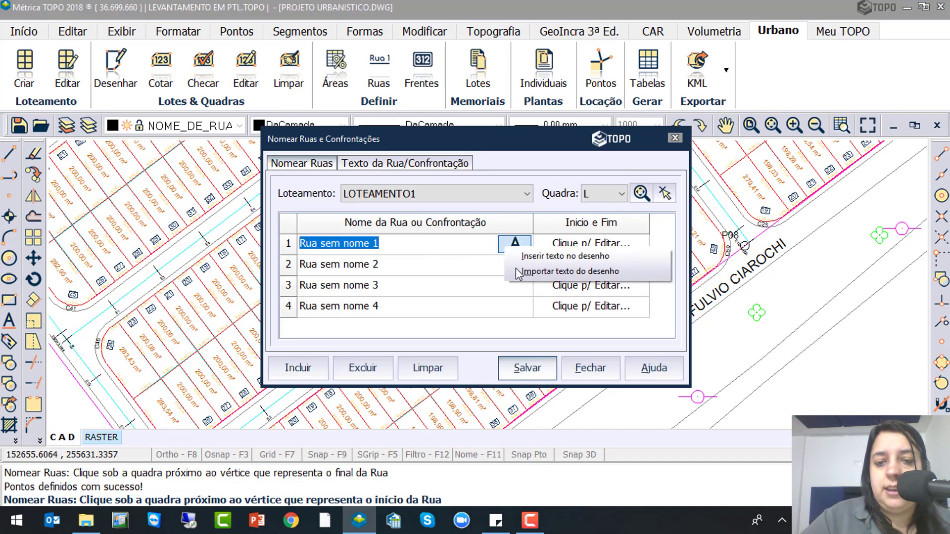
pyautogui.click(547, 272)
pyautogui.moveTo(569, 183)
pyautogui.mouseDown(button='middle')
pyautogui.moveTo(492, 344)
pyautogui.moveTo(495, 369)
pyautogui.mouseUp(button='middle')
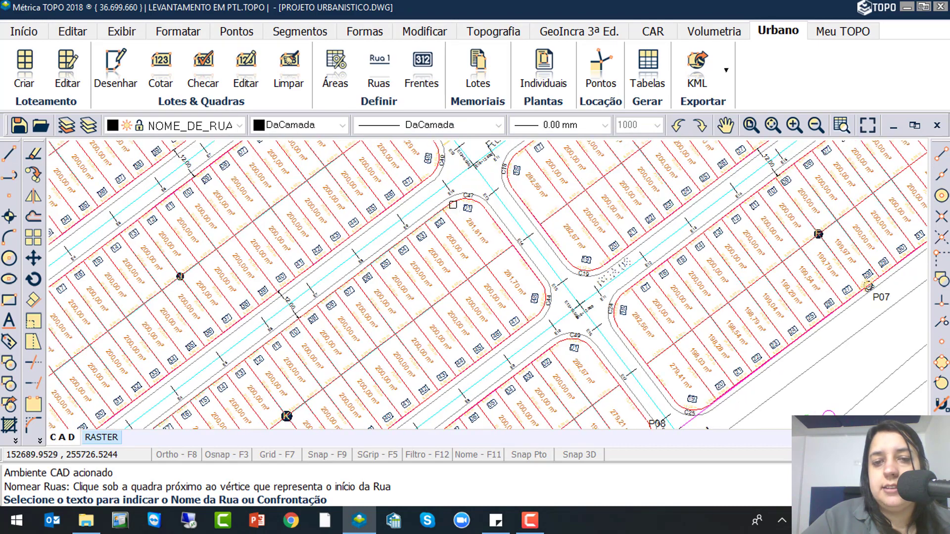
pyautogui.moveTo(454, 204); pyautogui.dragTo(470, 309, button='middle')
pyautogui.moveTo(391, 169); pyautogui.dragTo(406, 251, button='middle')
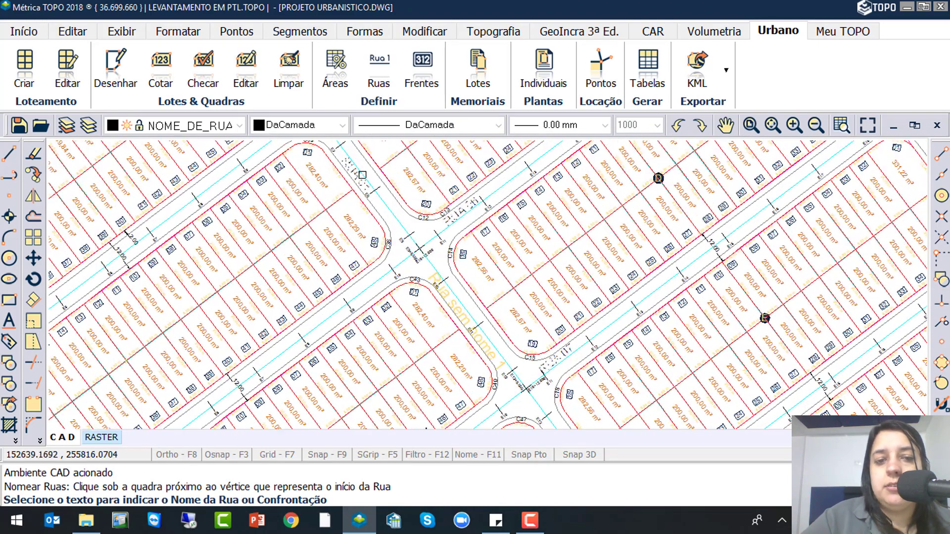
pyautogui.click(420, 250)
# Name block L's second street by importing the AVENIDA FULVIO CIAROCHI text from the drawing
pyautogui.click(353, 270)
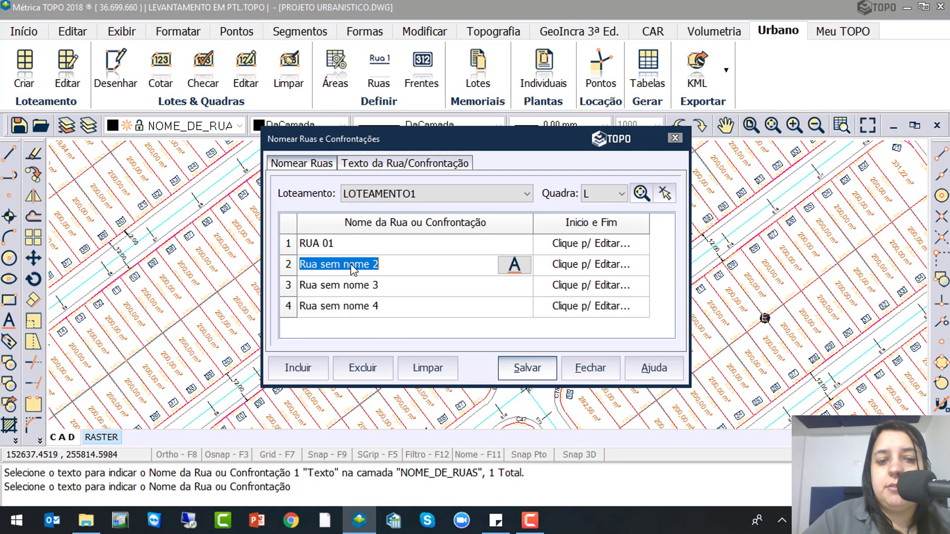
pyautogui.click(520, 269)
pyautogui.click(570, 292)
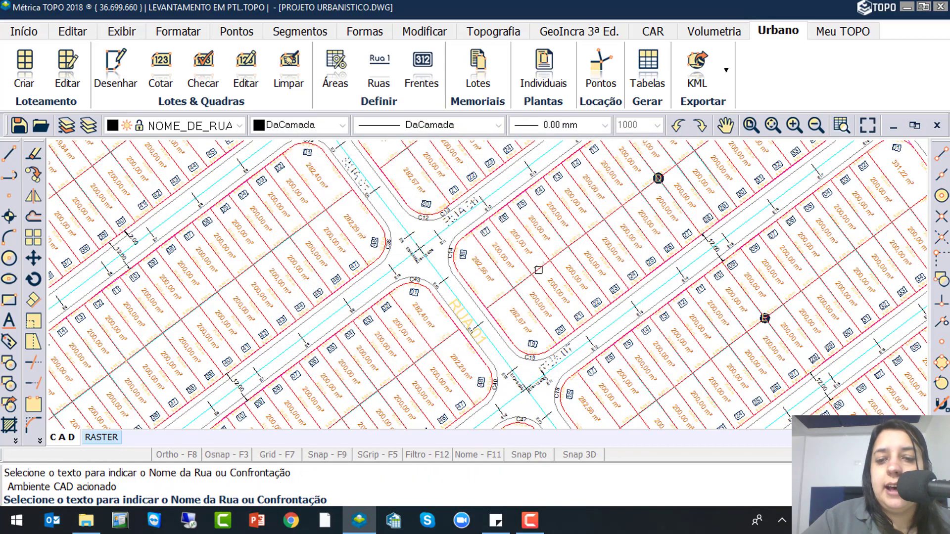
pyautogui.scroll(-4, 545, 292)
pyautogui.moveTo(533, 313); pyautogui.dragTo(514, 272, button='middle')
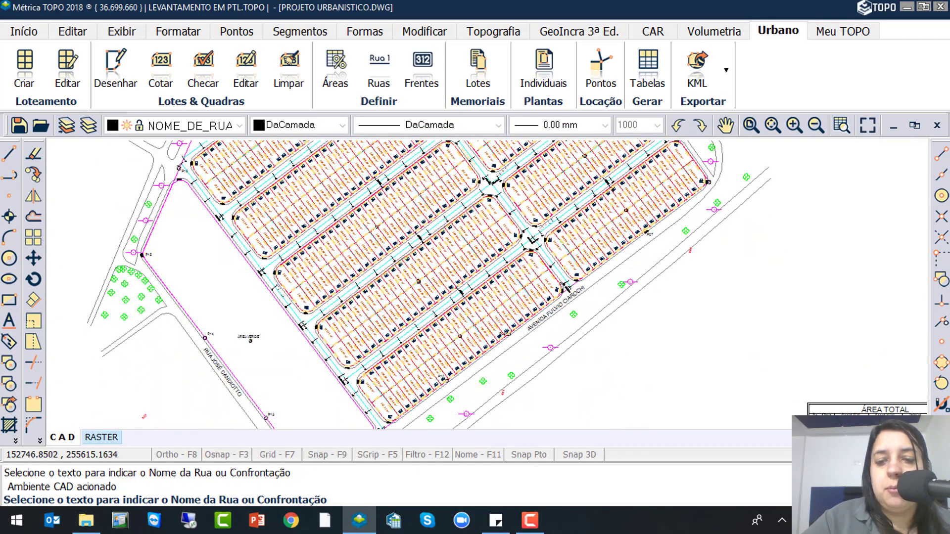
pyautogui.scroll(4, 547, 312)
pyautogui.click(547, 309)
pyautogui.rightClick(547, 308)
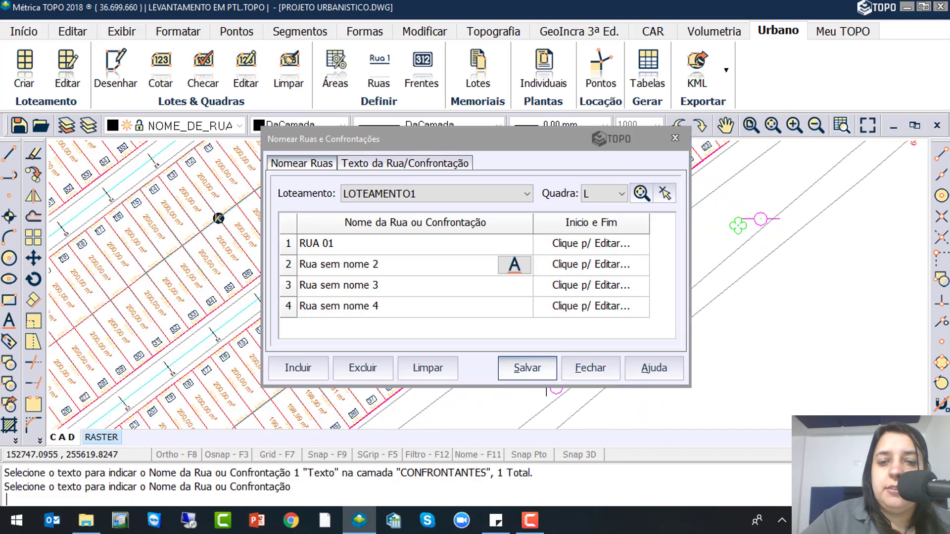
# Name block L's third street by importing the RUA 02 text from the drawing
pyautogui.click(467, 290)
pyautogui.click(515, 290)
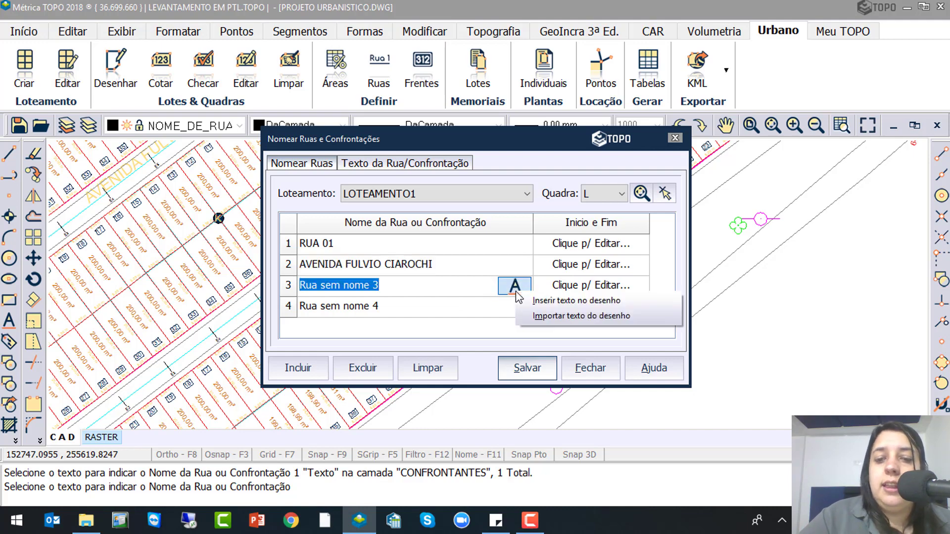
pyautogui.click(542, 315)
pyautogui.scroll(-2, 396, 259)
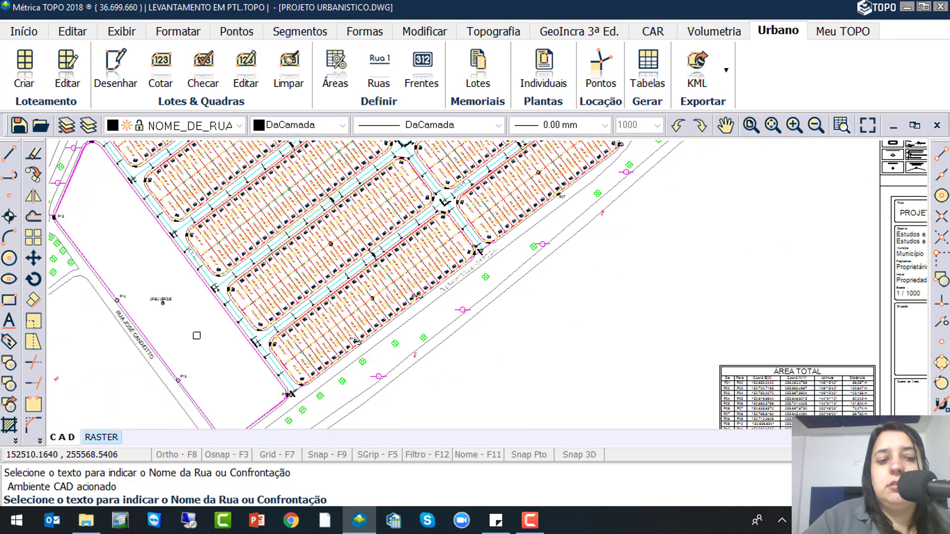
pyautogui.scroll(1, 198, 278)
pyautogui.scroll(3, 171, 234)
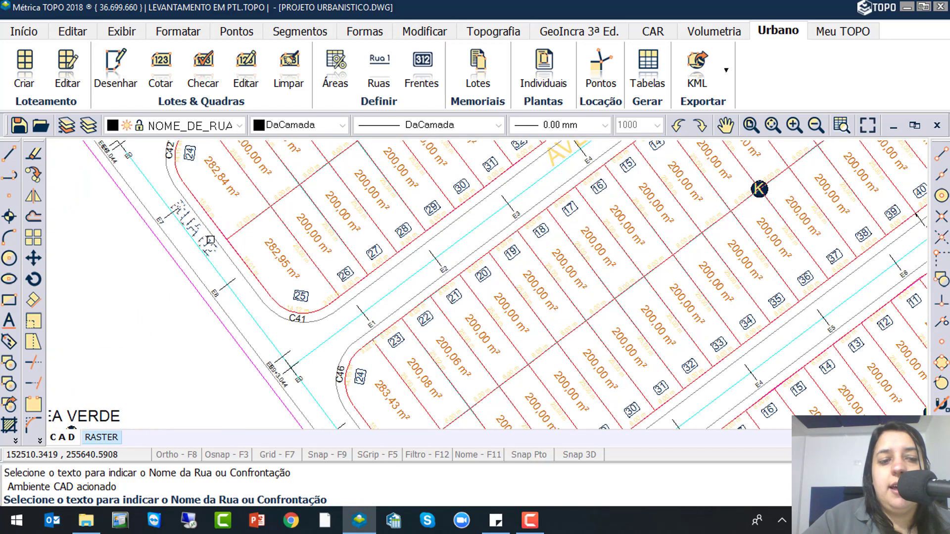
pyautogui.click(191, 223)
# Name block L's fourth street by importing the RUA 08 text from the drawing, and save the block's street names
pyautogui.click(369, 308)
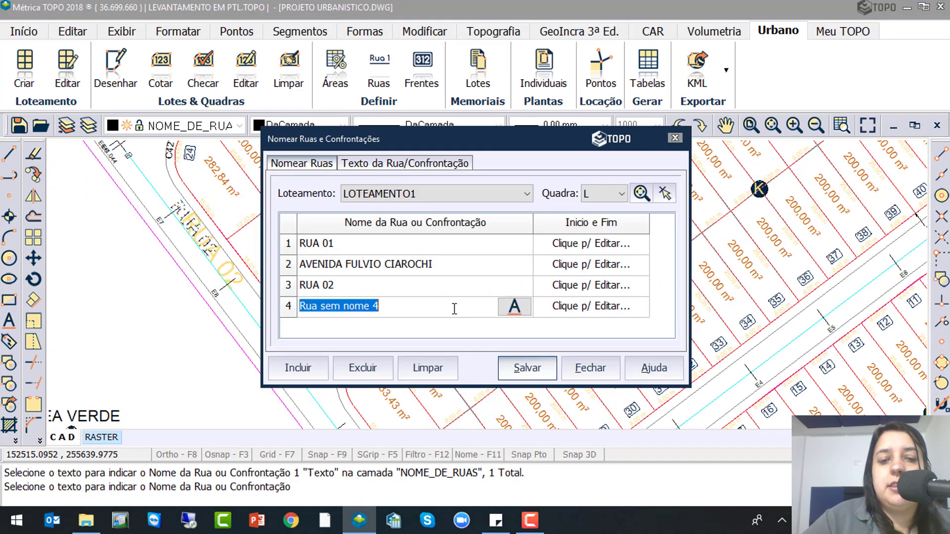
pyautogui.click(514, 307)
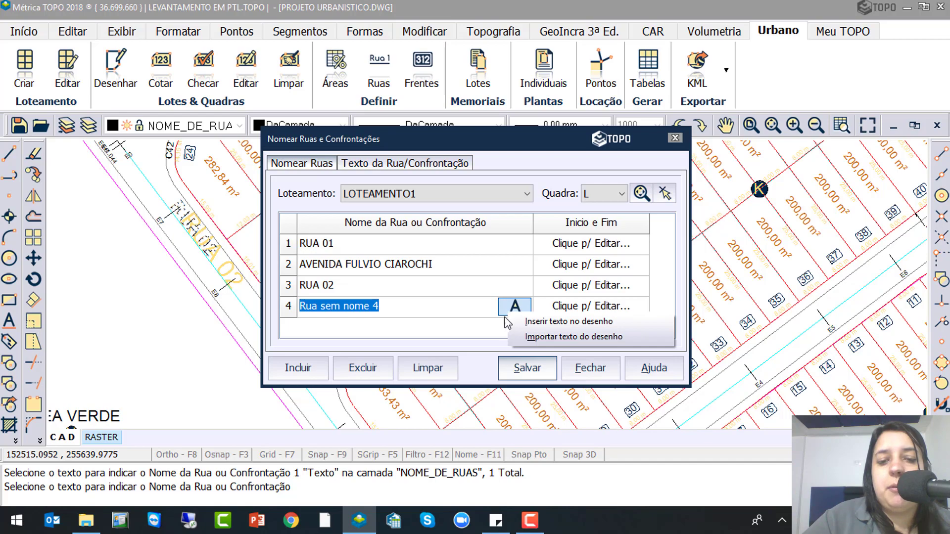
pyautogui.click(549, 336)
pyautogui.scroll(-3, 651, 262)
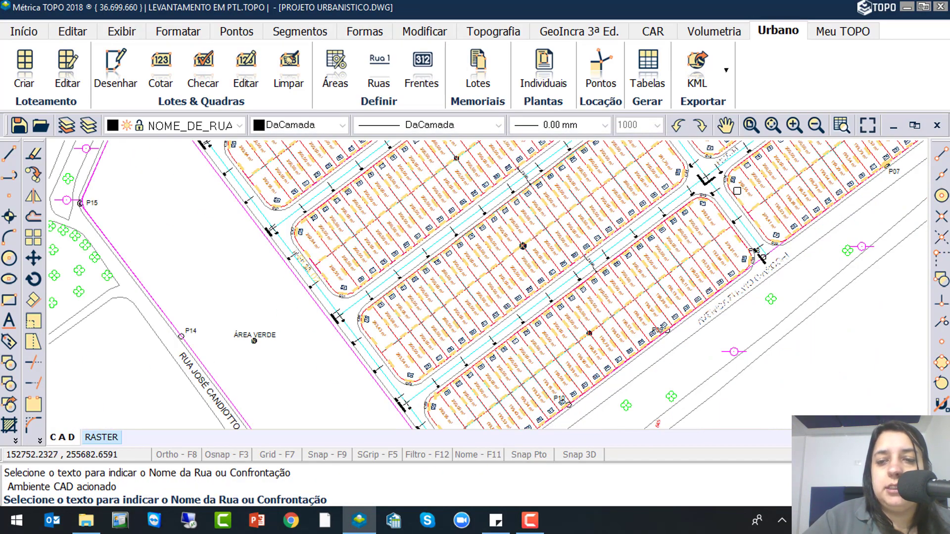
pyautogui.scroll(5, 737, 192)
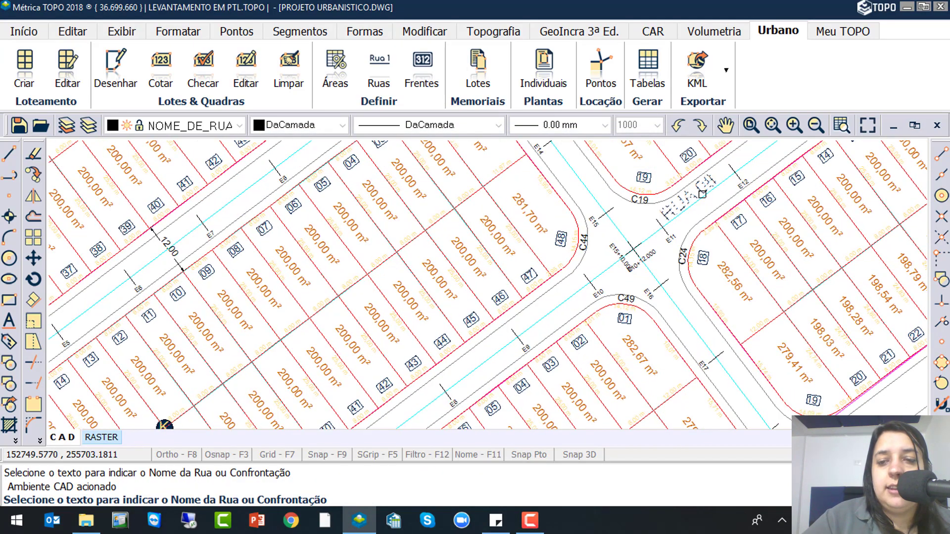
pyautogui.click(702, 194)
pyautogui.click(355, 293)
pyautogui.click(355, 307)
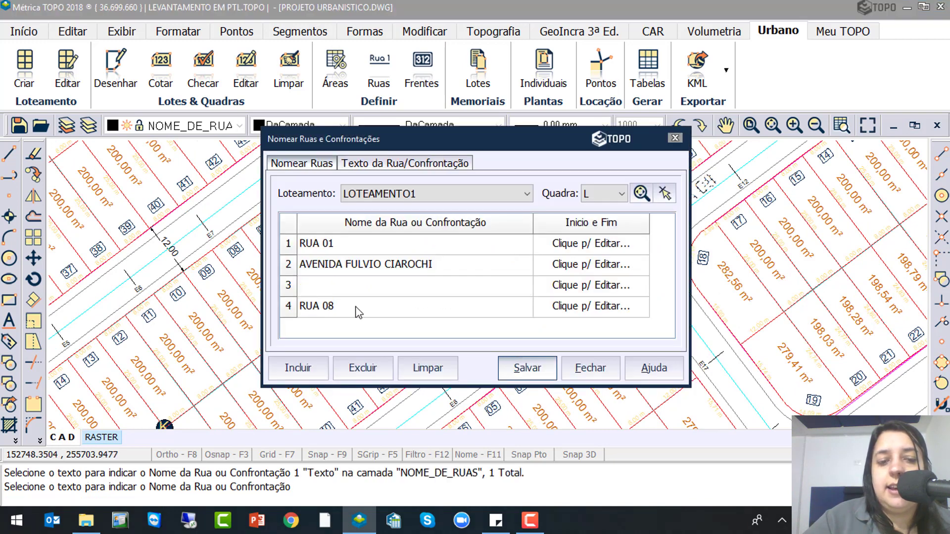
pyautogui.click(355, 308)
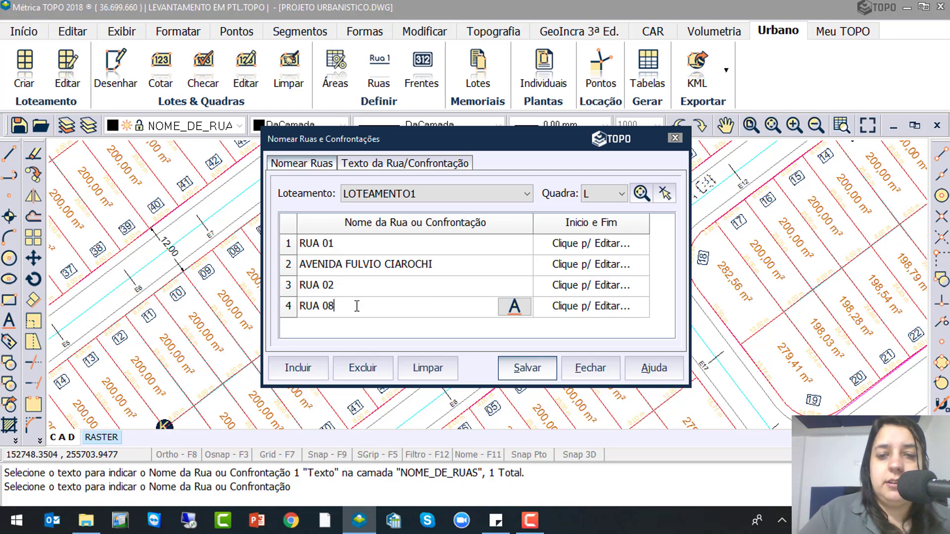
pyautogui.click(526, 367)
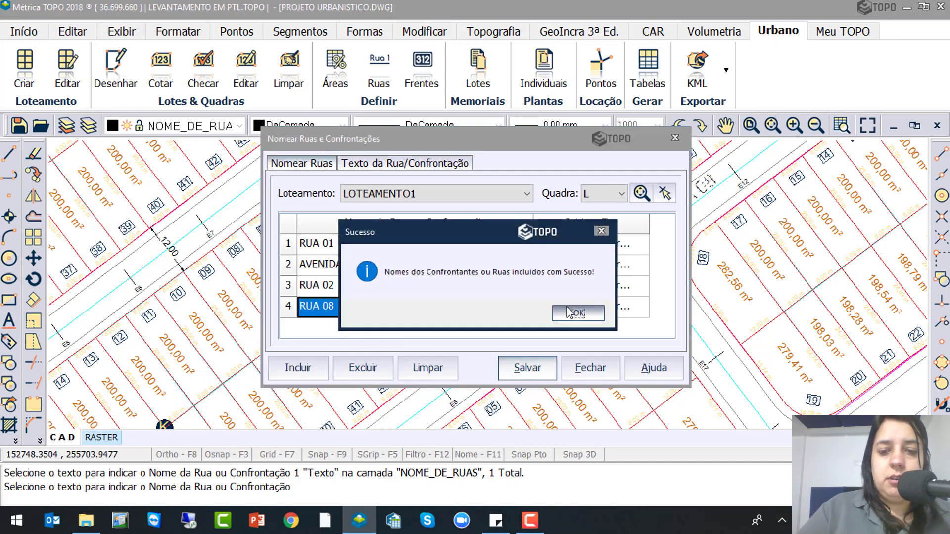
pyautogui.click(578, 314)
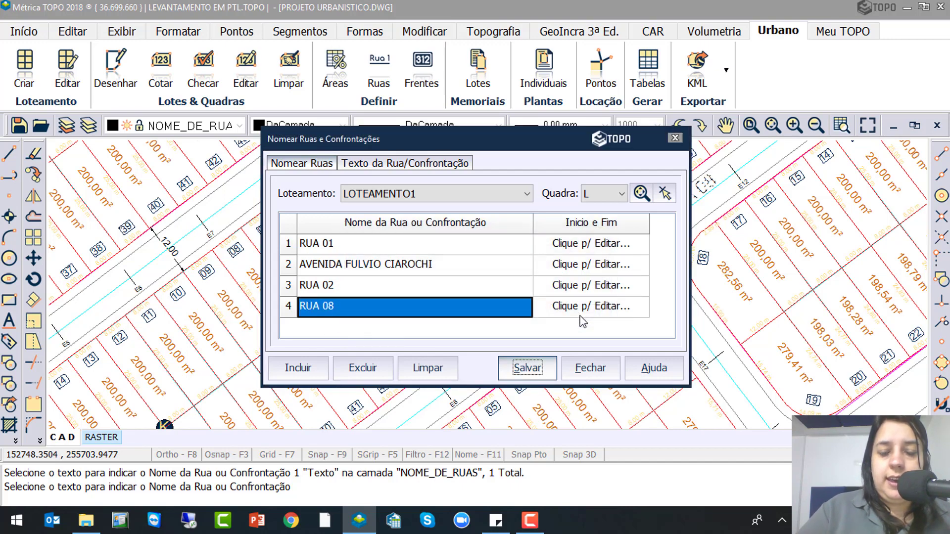
# Close the street and boundary naming dialog and save the project
pyautogui.click(590, 368)
pyautogui.scroll(-10, 429, 274)
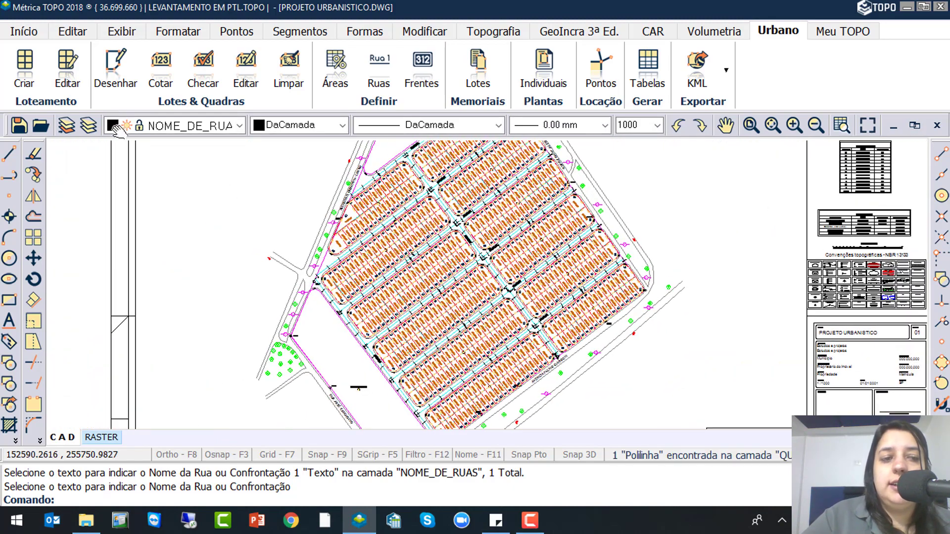
pyautogui.click(18, 127)
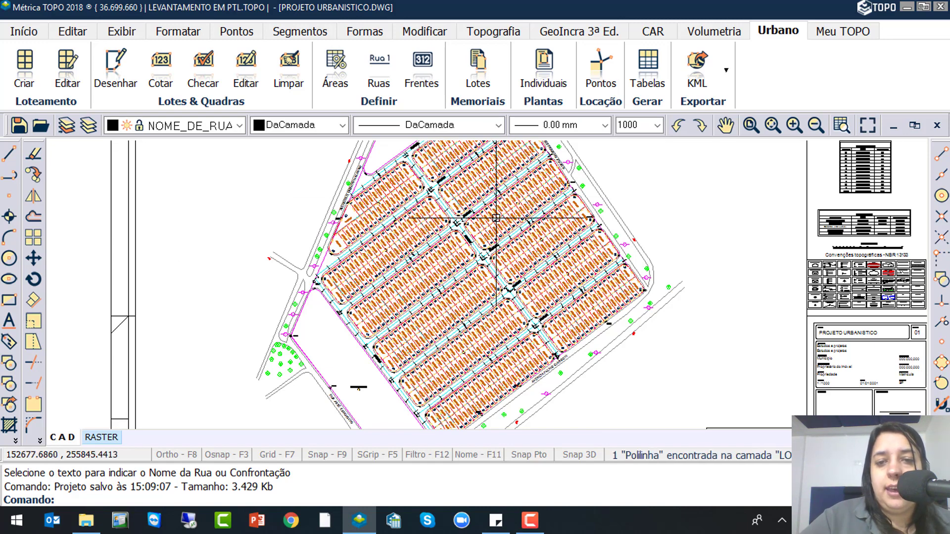
# Examine block A's corner lots 01 and 40 beside AVENIDA ROMANO ZOVICO and the lots facing RUA 03
pyautogui.moveTo(475, 263)
pyautogui.mouseDown(button='middle')
pyautogui.moveTo(446, 294)
pyautogui.moveTo(410, 382)
pyautogui.mouseUp(button='middle')
pyautogui.scroll(5, 434, 202)
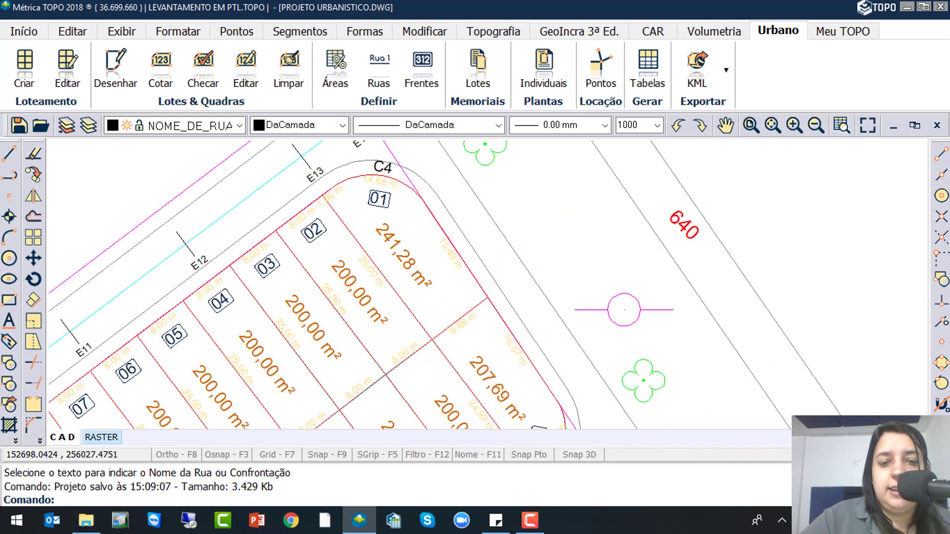
pyautogui.scroll(-2, 385, 219)
pyautogui.press('Escape')
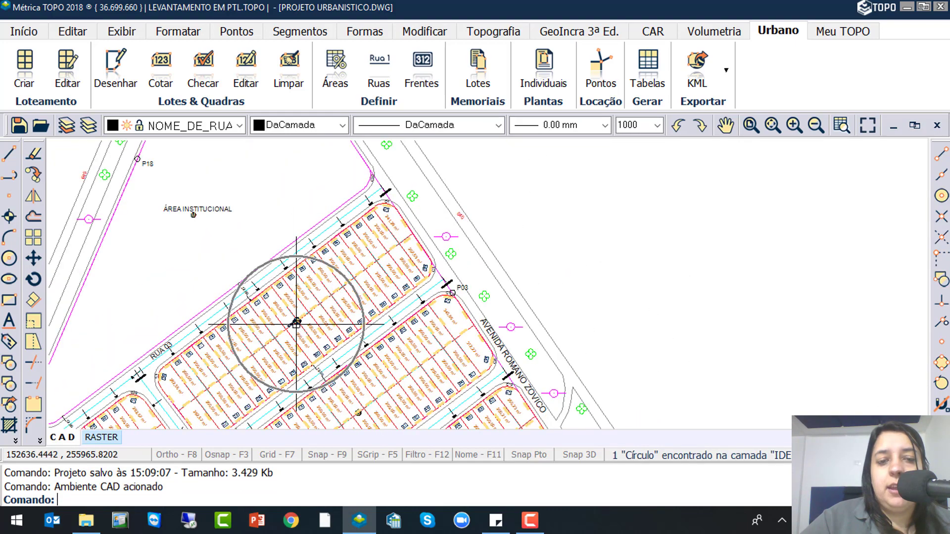
pyautogui.press('Escape')
pyautogui.scroll(4, 396, 212)
pyautogui.scroll(-1, 406, 212)
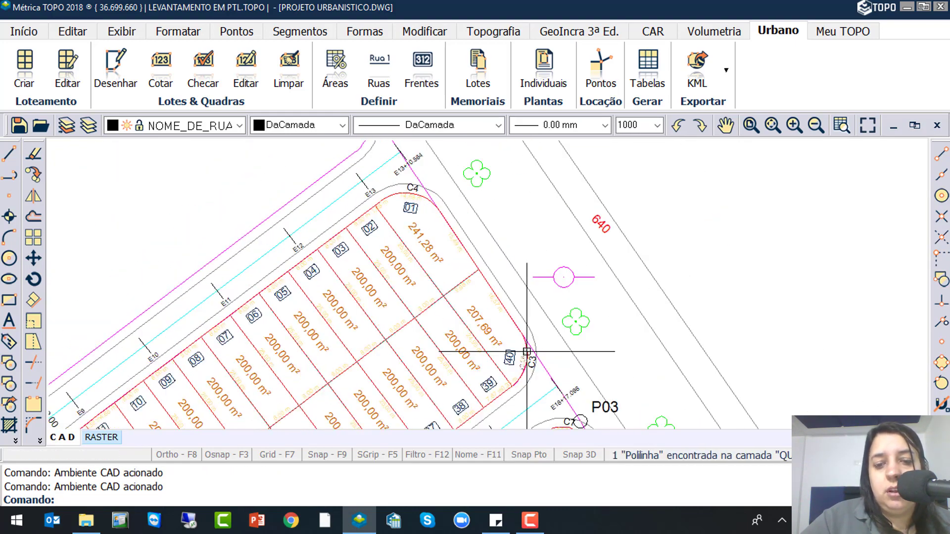
pyautogui.scroll(1, 528, 353)
pyautogui.scroll(-1, 512, 303)
pyautogui.scroll(-3, 361, 269)
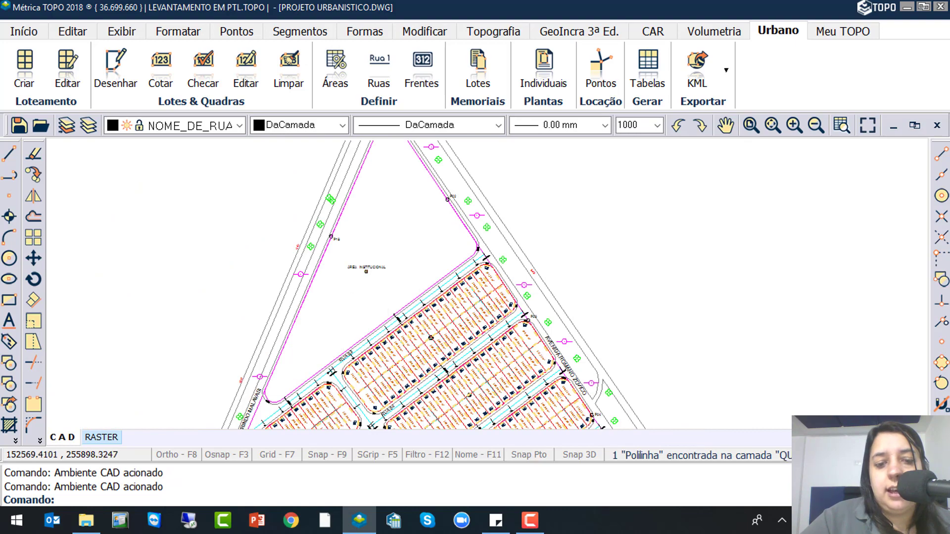
# Inspect block A's corner lots 20 and 21 between RUA 03 and RUA 04, and the corner lots at its opposite end
pyautogui.scroll(4, 376, 307)
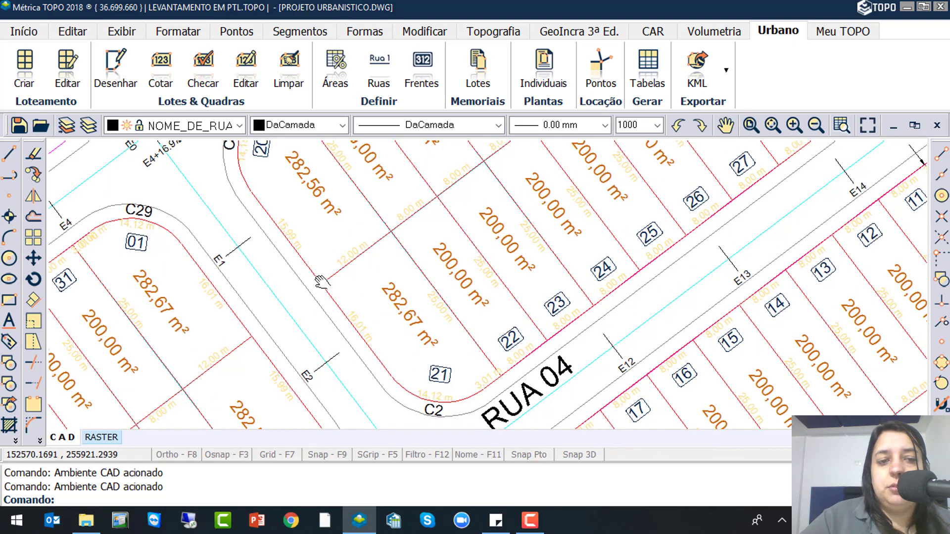
pyautogui.moveTo(318, 236); pyautogui.dragTo(313, 289, button='middle')
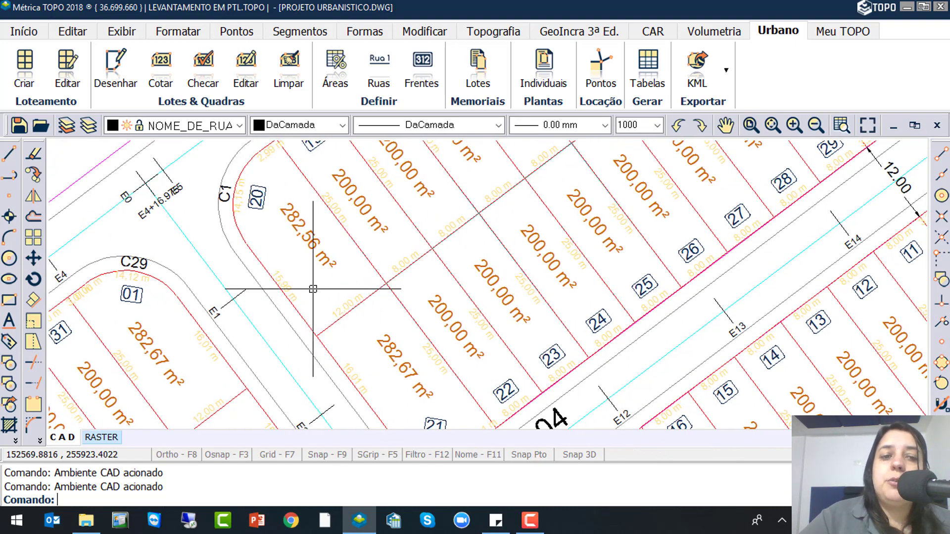
pyautogui.scroll(-2, 313, 289)
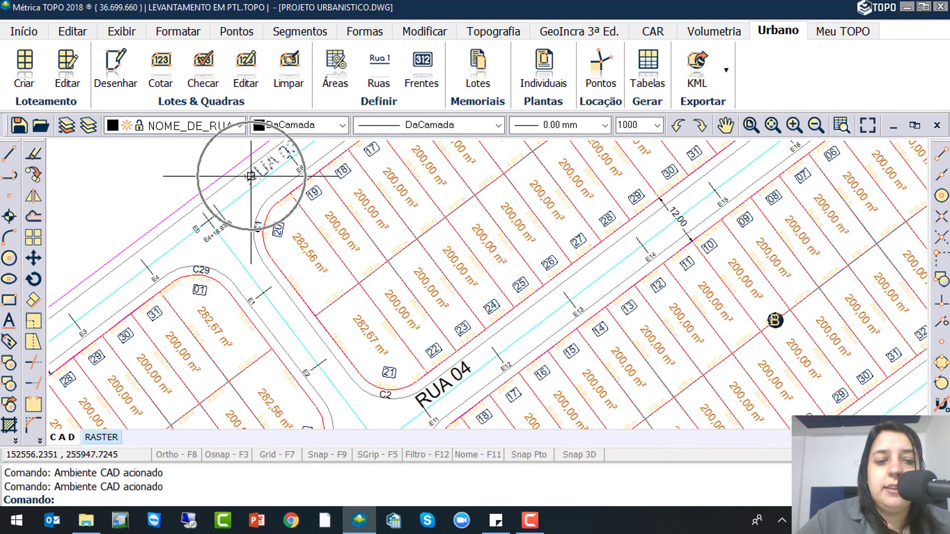
pyautogui.click(279, 286)
pyautogui.press('Escape')
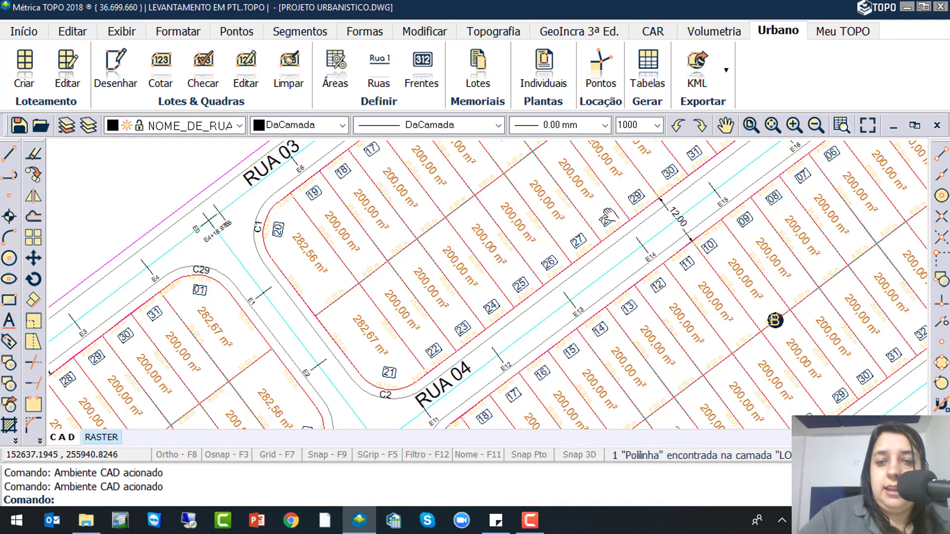
pyautogui.moveTo(793, 367); pyautogui.dragTo(411, 331, button='middle')
pyautogui.scroll(-3, 445, 307)
pyautogui.scroll(2, 360, 371)
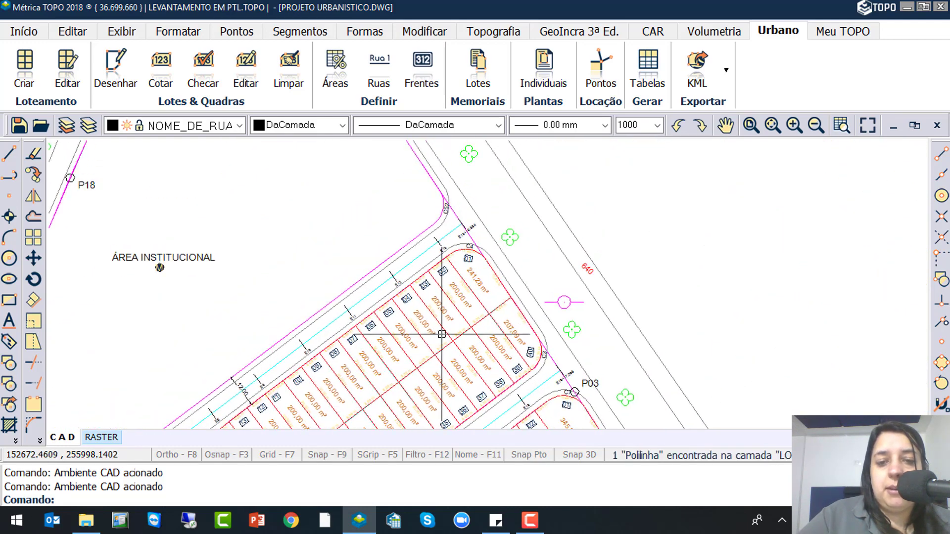
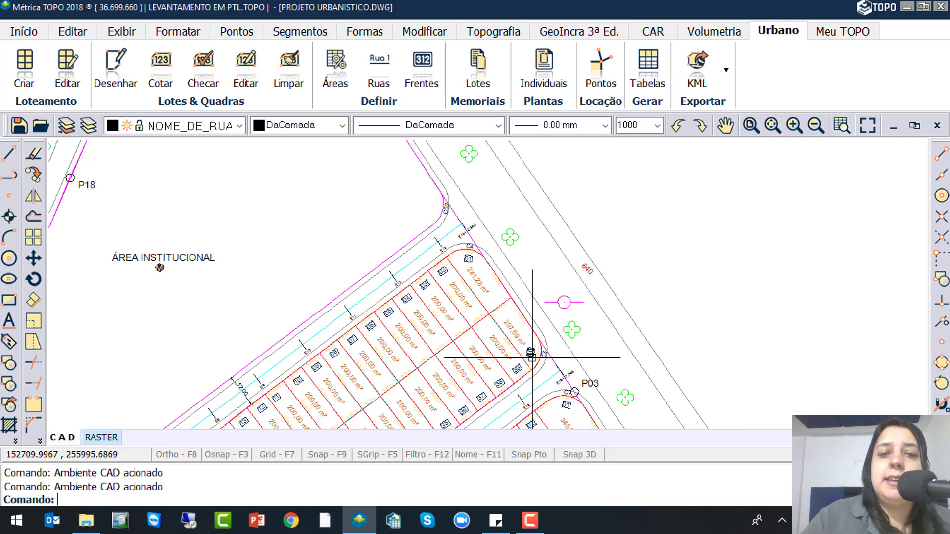
# Start naming lot fronts for block A of LOTEAMENTO1 and define lot 01's front along its rounded corner at C4
pyautogui.click(426, 71)
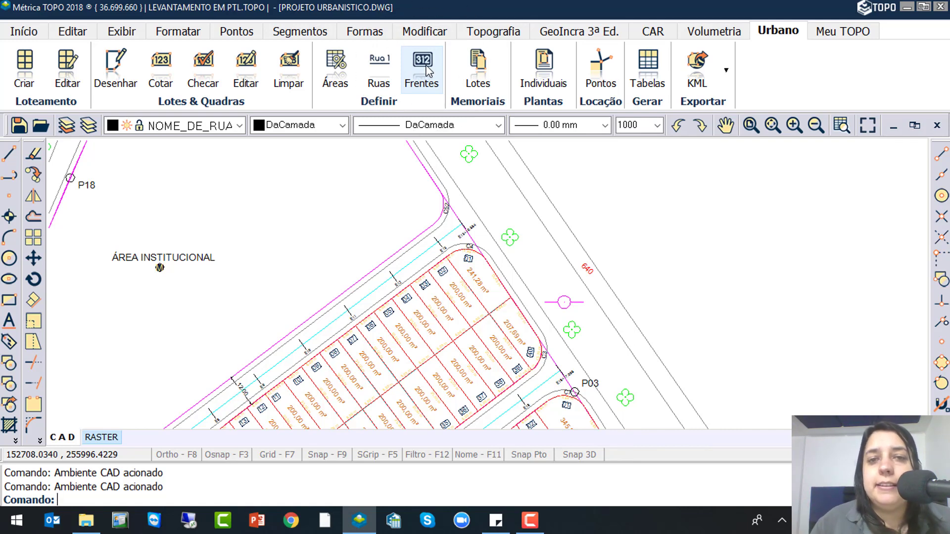
pyautogui.click(426, 70)
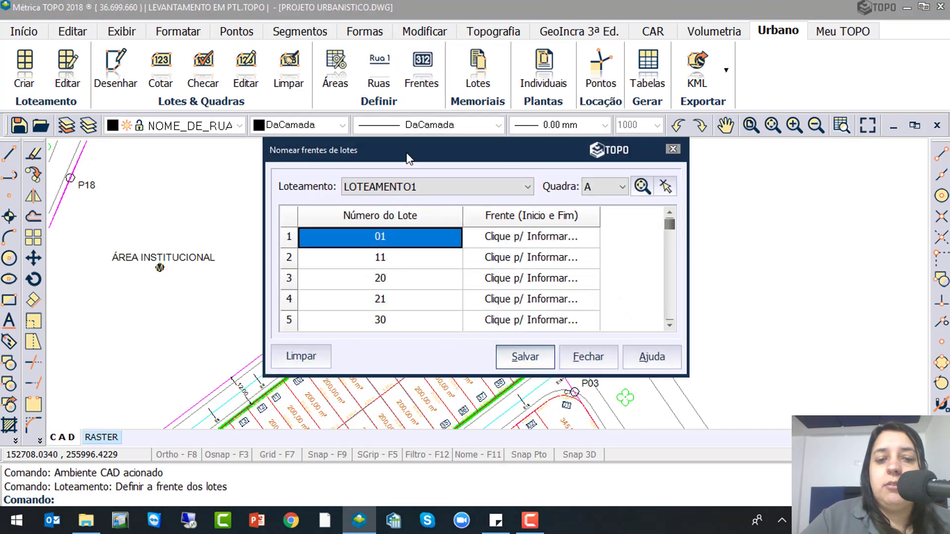
pyautogui.click(598, 205)
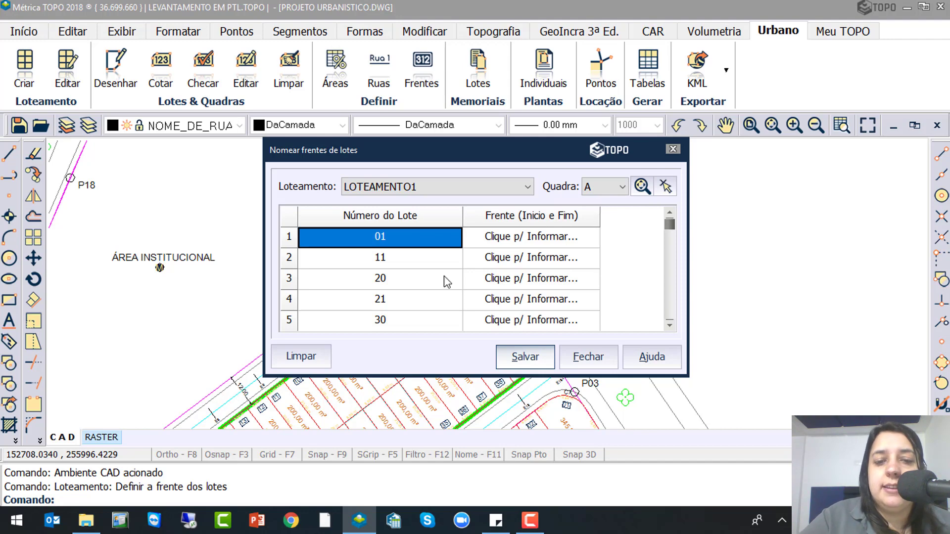
pyautogui.click(385, 235)
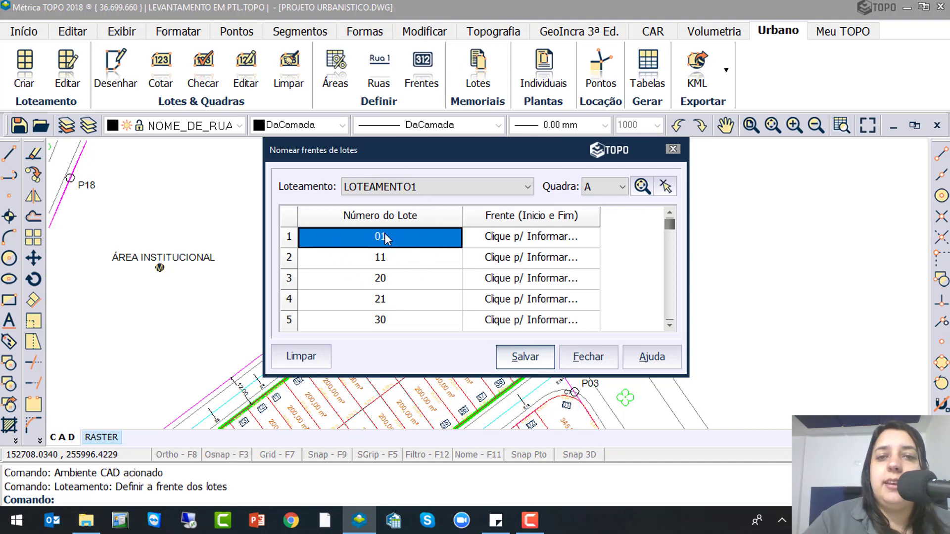
pyautogui.click(385, 237)
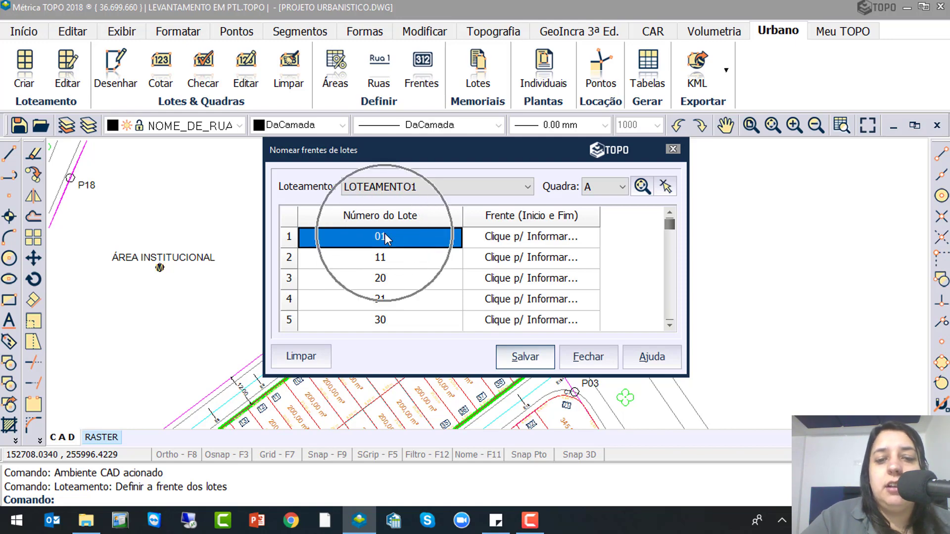
pyautogui.click(548, 241)
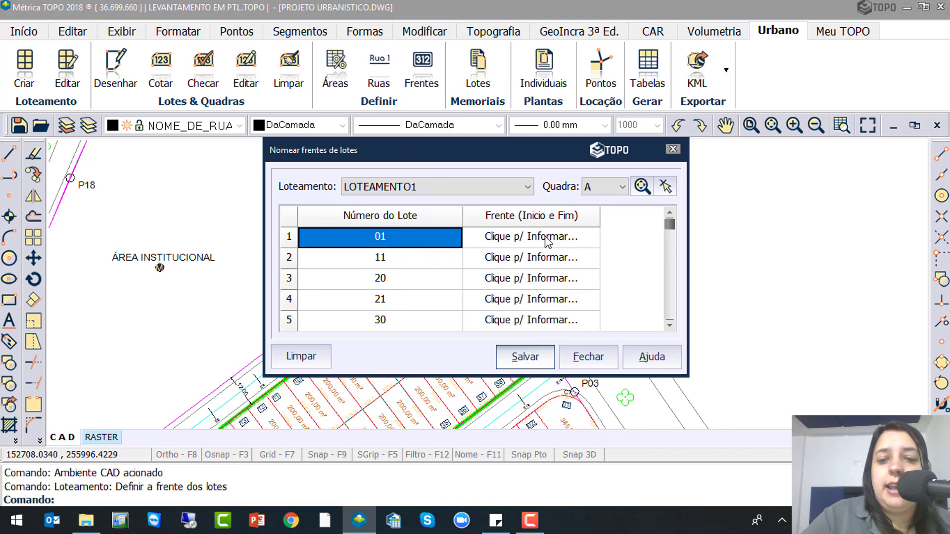
pyautogui.scroll(4, 454, 251)
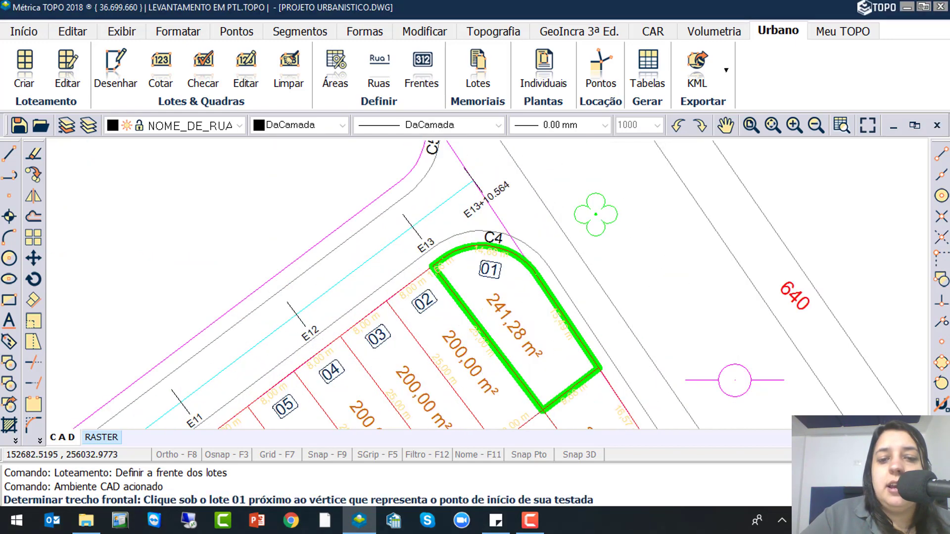
pyautogui.click(419, 273)
pyautogui.click(587, 277)
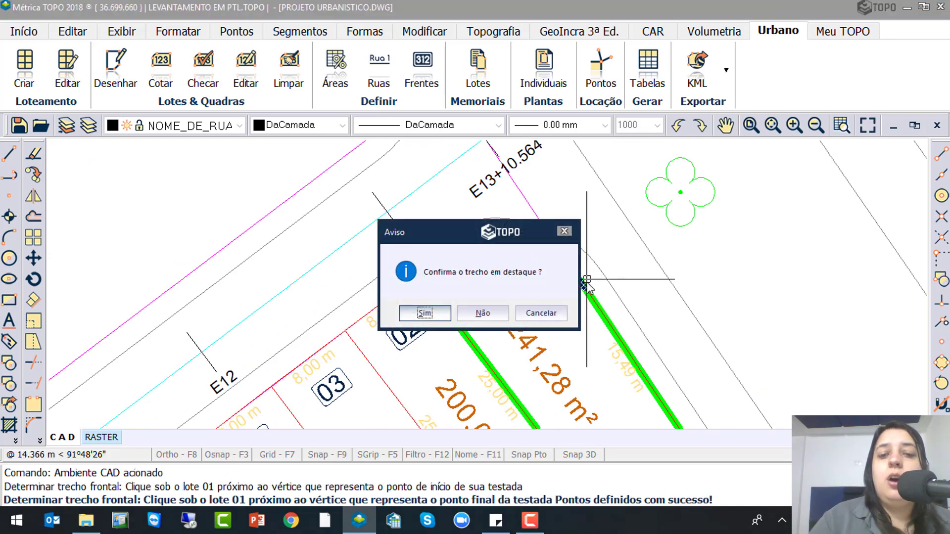
pyautogui.click(424, 312)
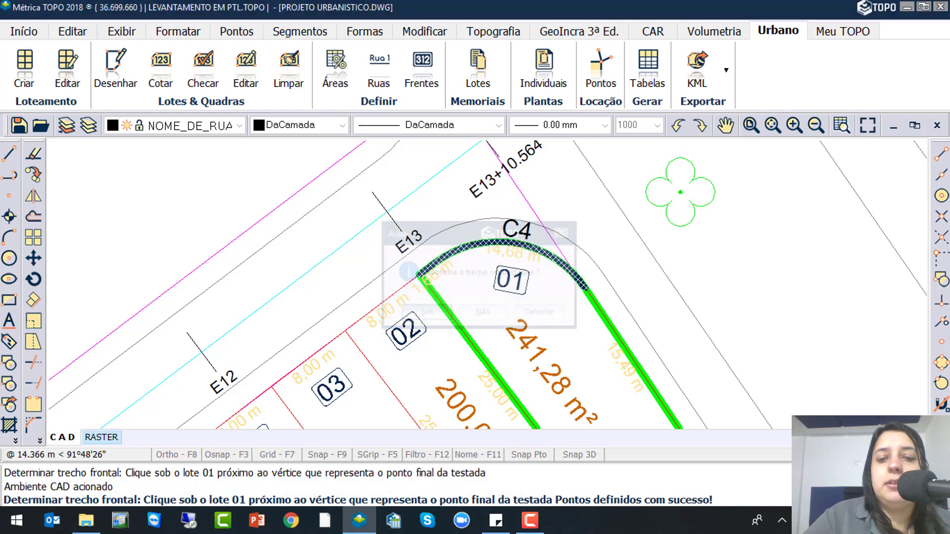
# Examine lot 11's segmented frontage on RUA 03 and its location within the overall subdivision
pyautogui.scroll(-5, 533, 218)
pyautogui.scroll(6, 406, 230)
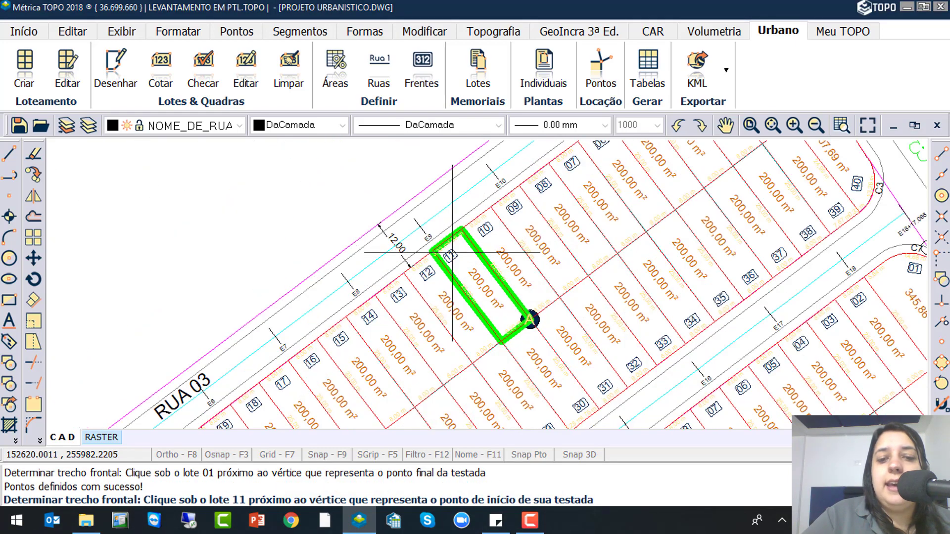
pyautogui.scroll(3, 406, 230)
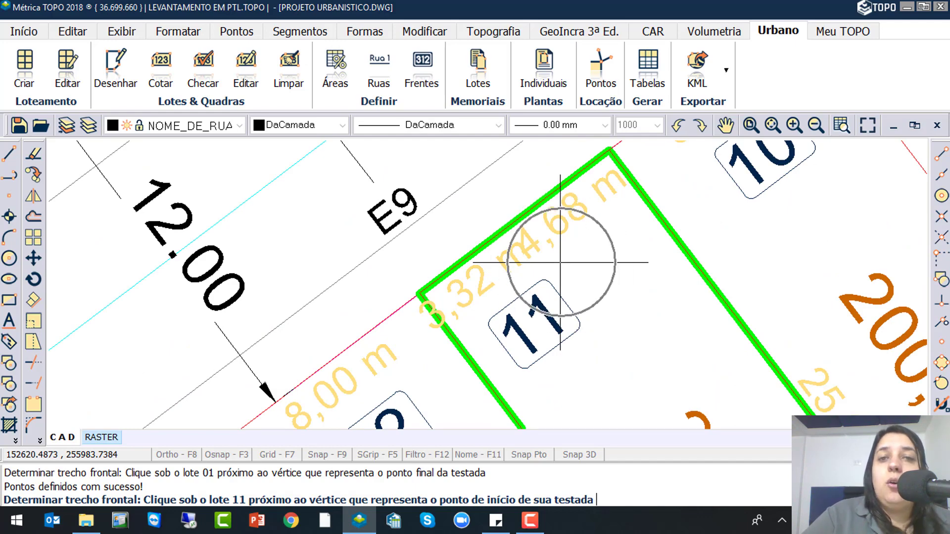
pyautogui.scroll(-3, 560, 263)
pyautogui.scroll(-5, 555, 264)
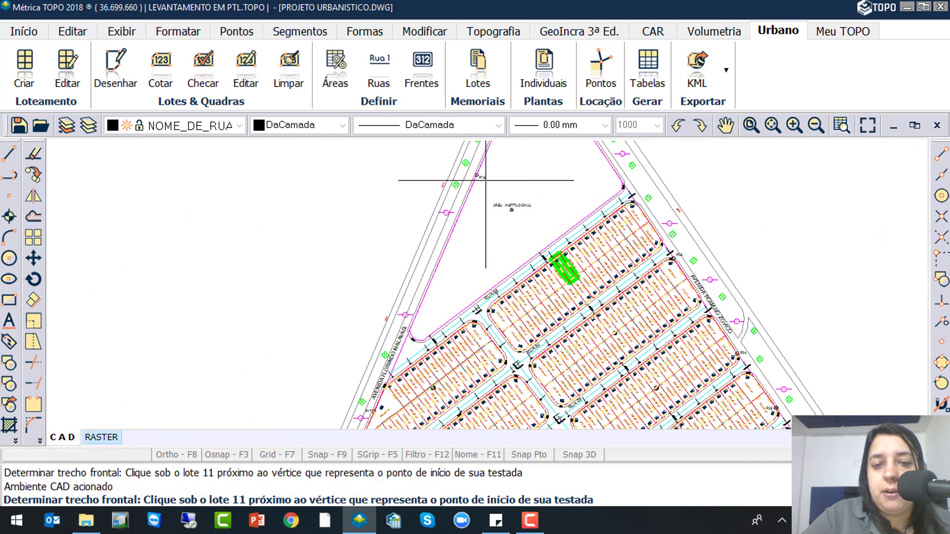
pyautogui.scroll(2, 485, 177)
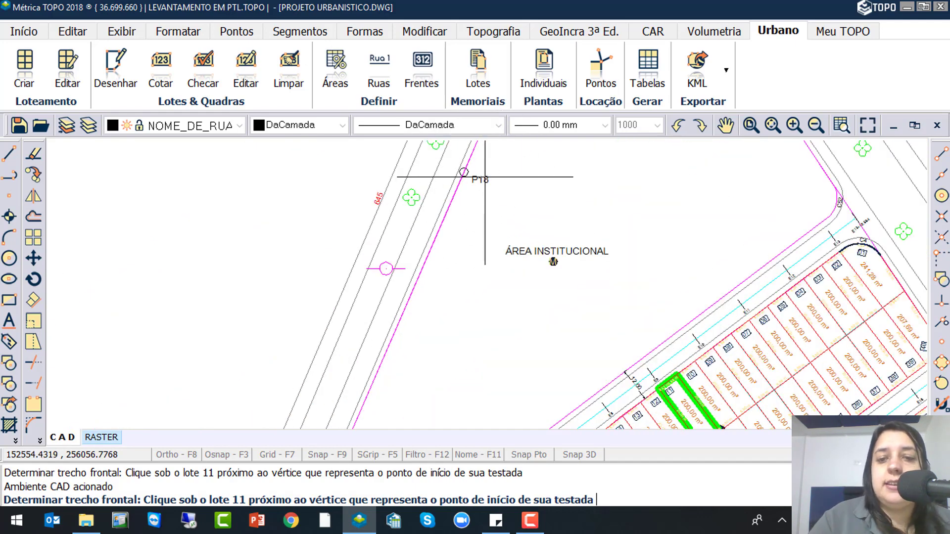
pyautogui.scroll(-2, 485, 177)
pyautogui.moveTo(621, 340); pyautogui.dragTo(492, 204, button='middle')
pyautogui.scroll(-2, 535, 274)
pyautogui.moveTo(608, 335); pyautogui.dragTo(538, 213, button='middle')
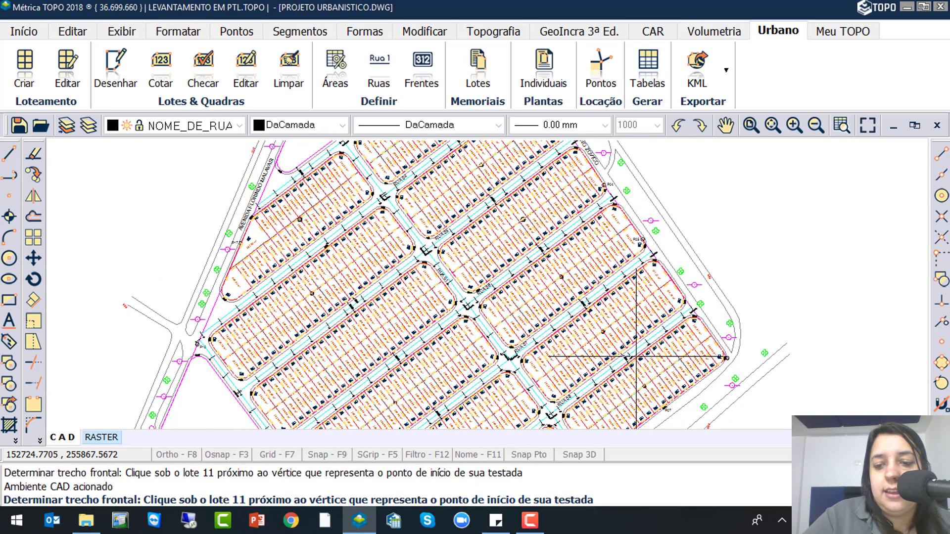
pyautogui.scroll(-2, 677, 418)
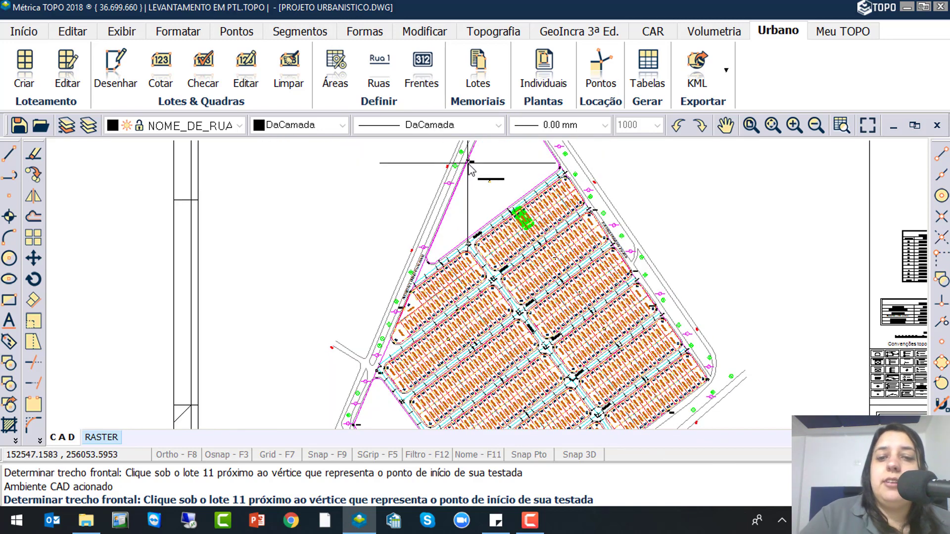
# Define lot 11's front on RUA 03 from the corner shared with lot 12 to the corner shared with lot 10
pyautogui.scroll(5, 516, 211)
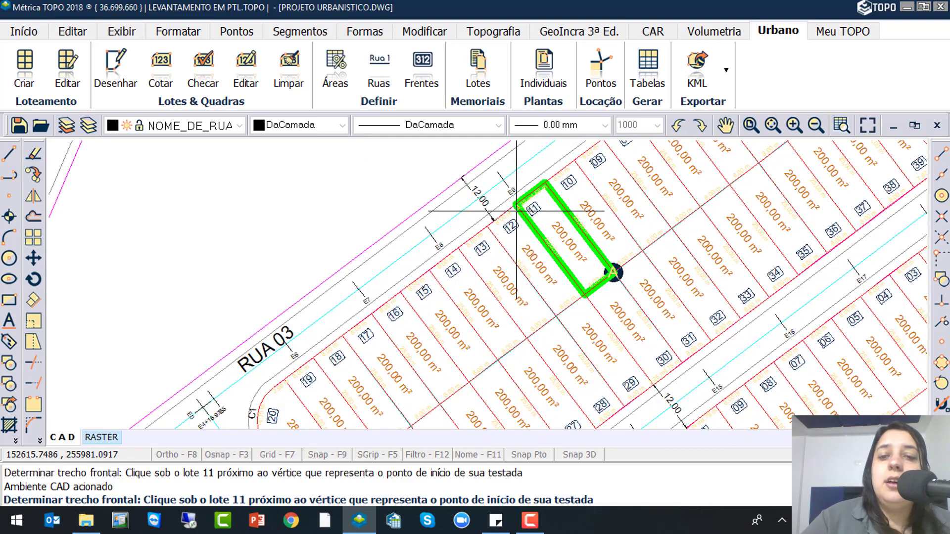
pyautogui.scroll(1, 517, 211)
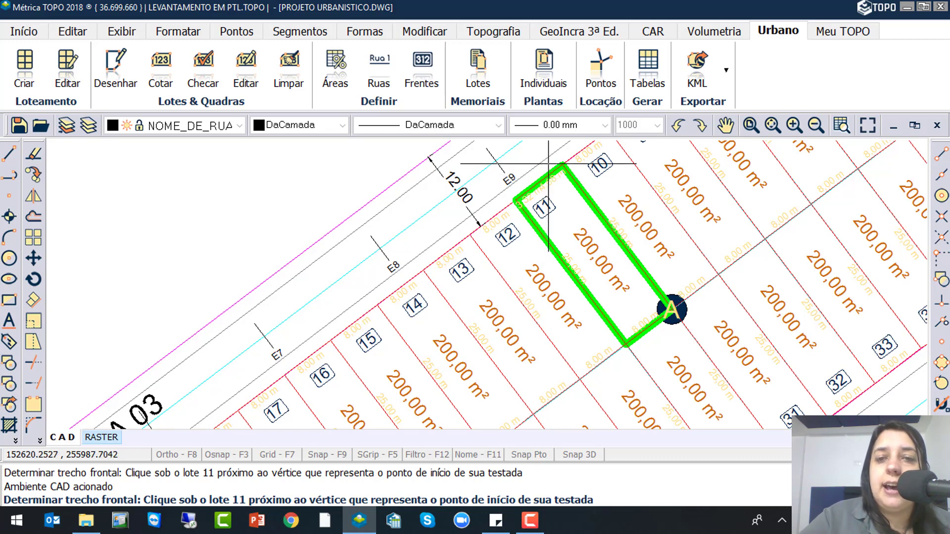
pyautogui.click(517, 200)
pyautogui.click(558, 148)
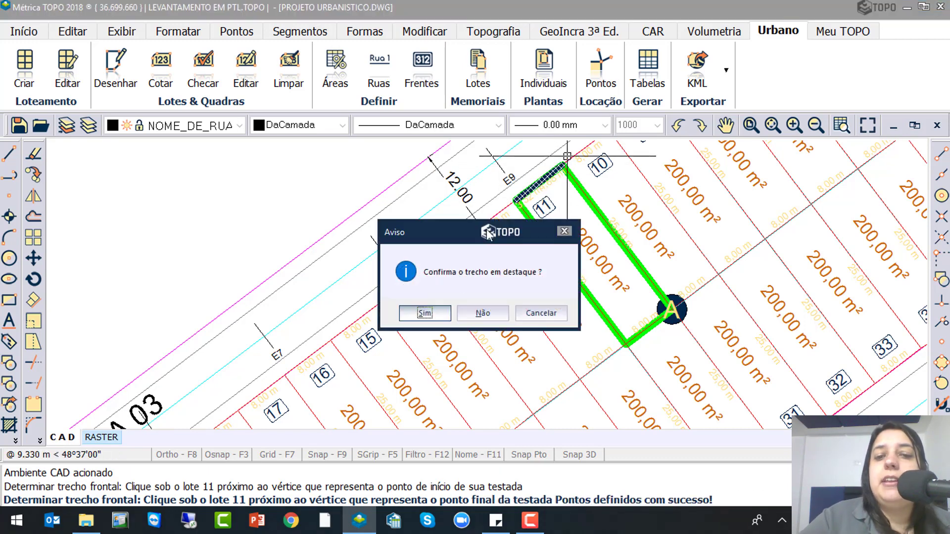
pyautogui.click(422, 312)
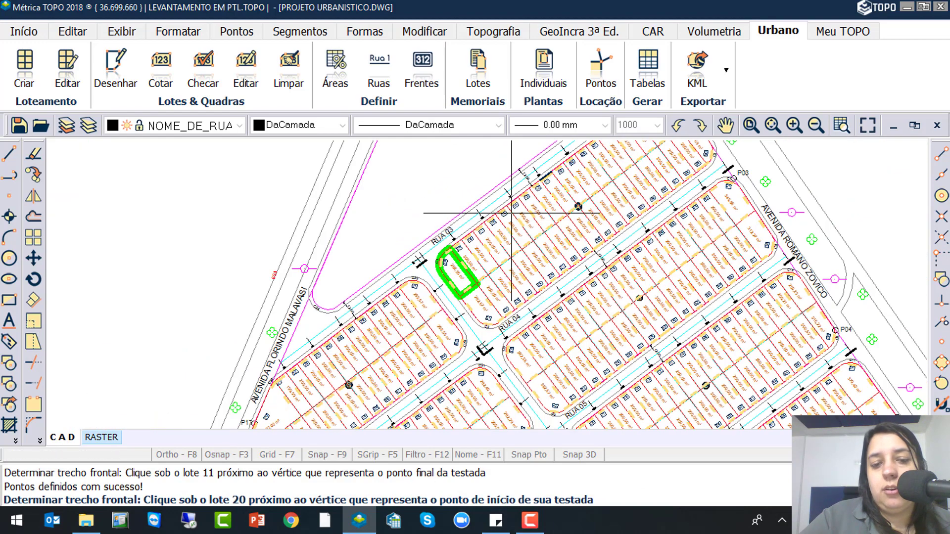
# Define lot 20's front along the rounded corner at C1, ending at the corner shared with lot 19
pyautogui.scroll(2, 441, 254)
pyautogui.click(429, 306)
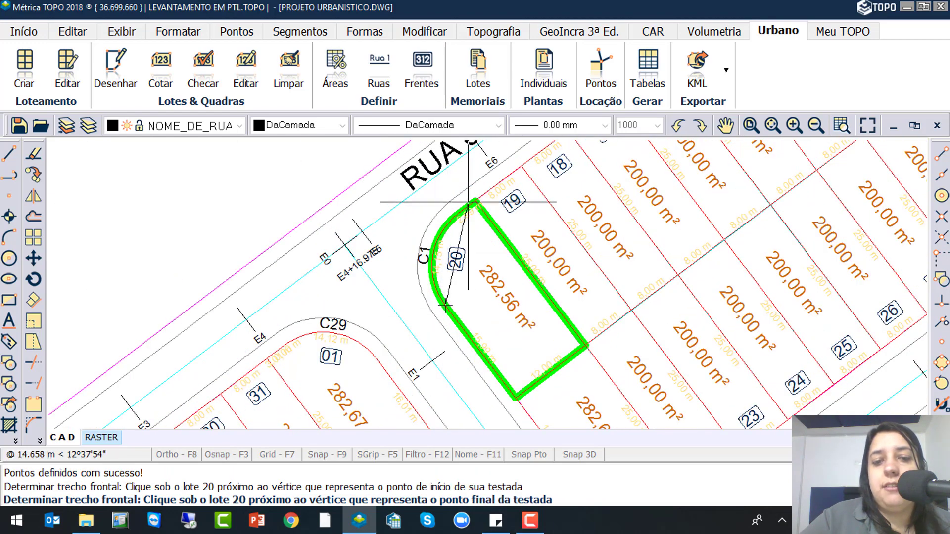
pyautogui.click(477, 199)
pyautogui.click(423, 313)
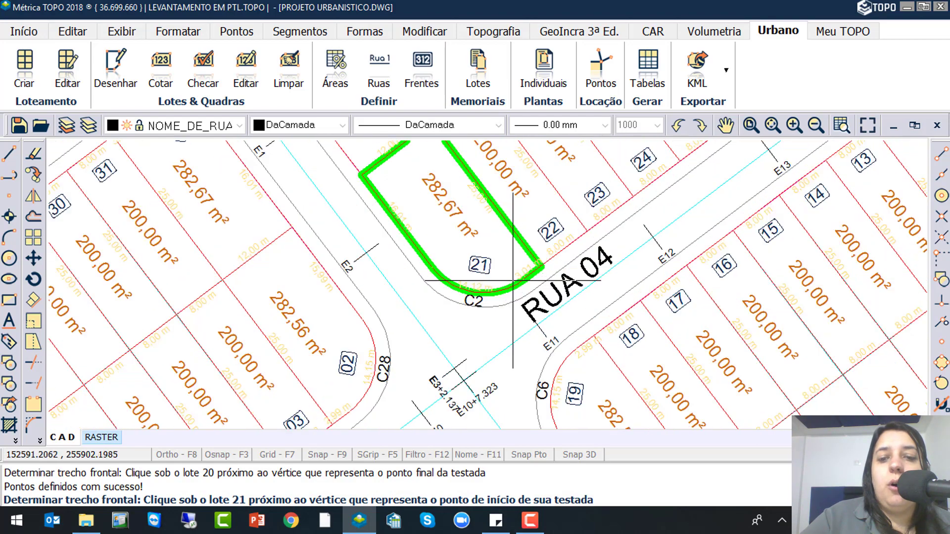
# Define lot 21's front along the rounded corner at C2, starting from the corner shared with lot 22
pyautogui.click(539, 267)
pyautogui.click(430, 269)
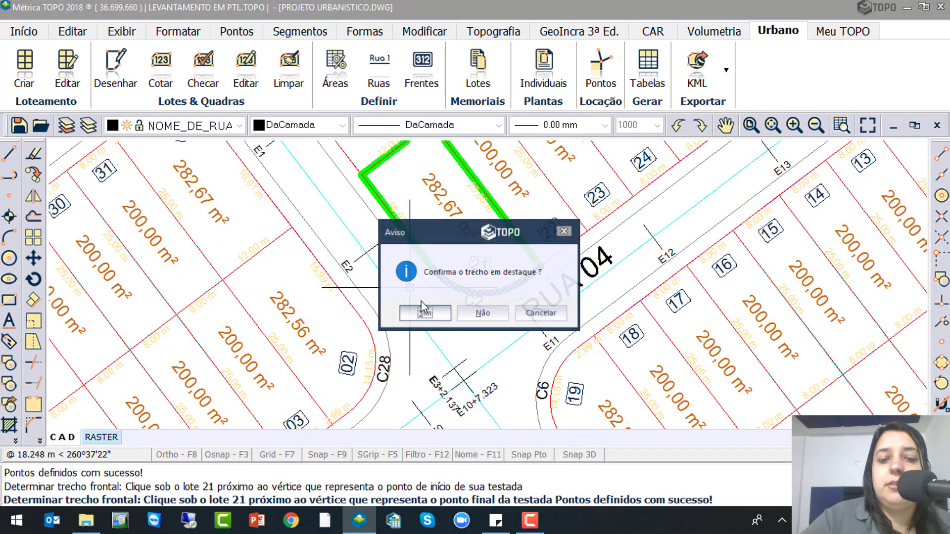
pyautogui.click(425, 314)
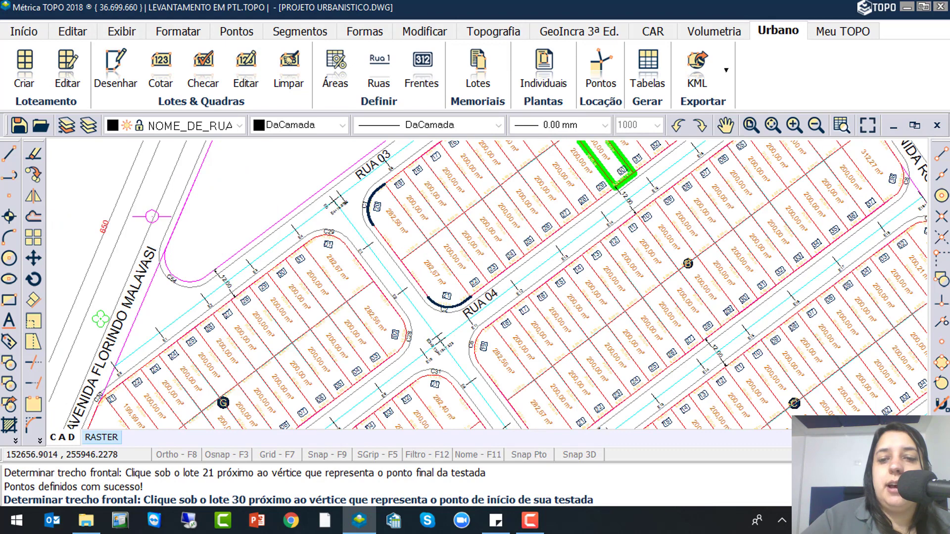
# Define lot 30's front on RUA 04 from the corner shared with lot 31 to the corner shared with lot 29
pyautogui.click(586, 145)
pyautogui.click(494, 239)
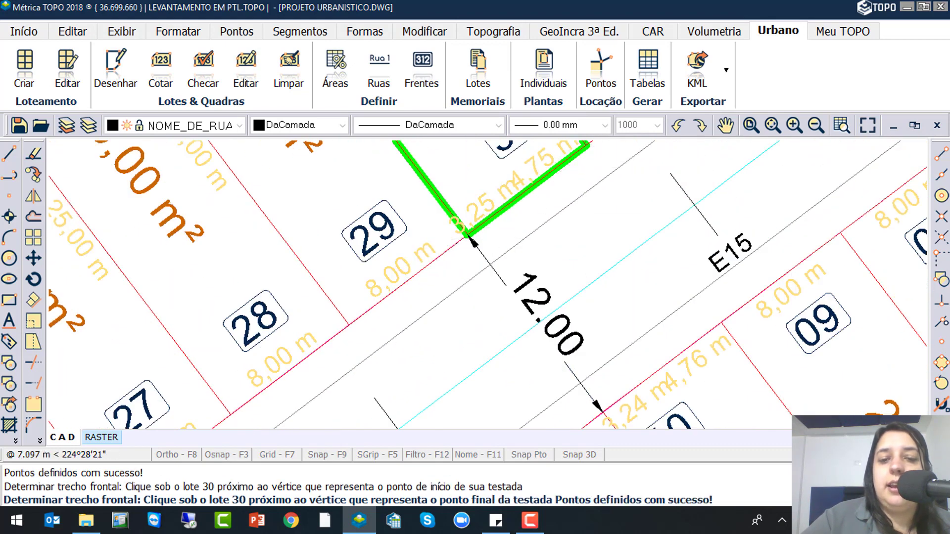
pyautogui.click(416, 315)
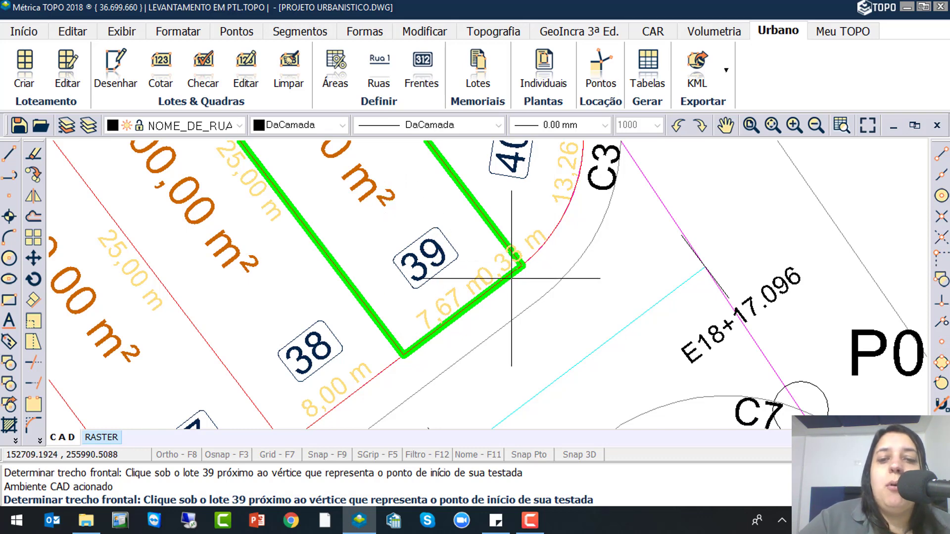
# Define lot 39's front on RUA 04 from the corner shared with lot 40 to the corner shared with lot 38
pyautogui.scroll(-3, 555, 278)
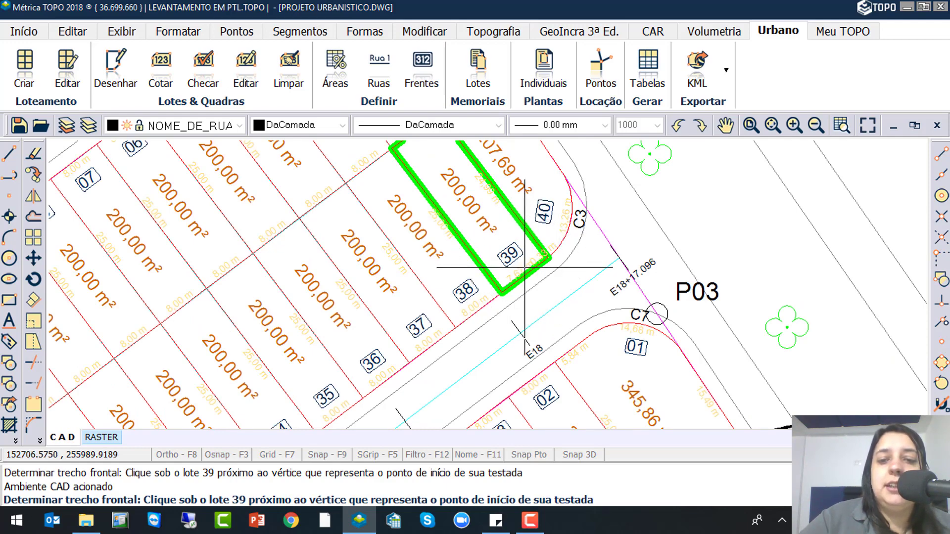
pyautogui.scroll(4, 525, 268)
pyautogui.click(560, 229)
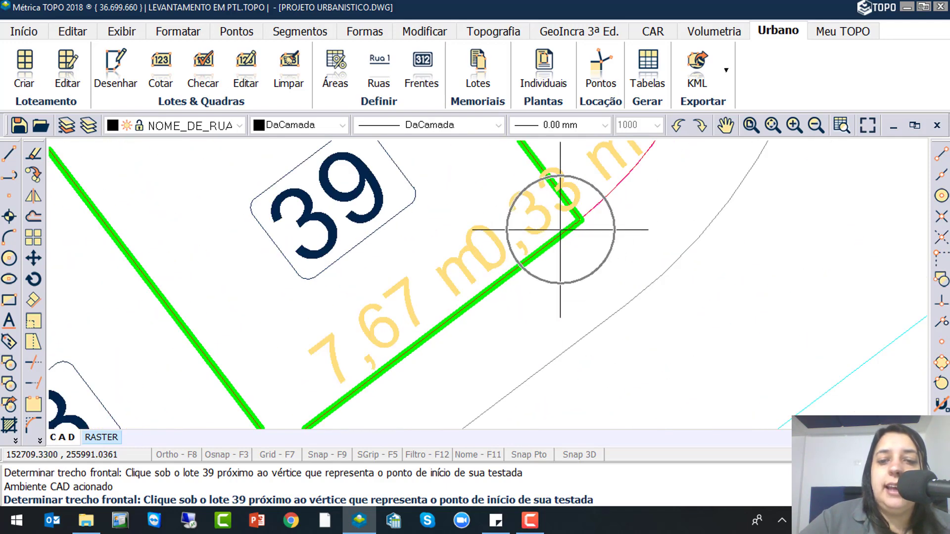
pyautogui.scroll(-2, 560, 230)
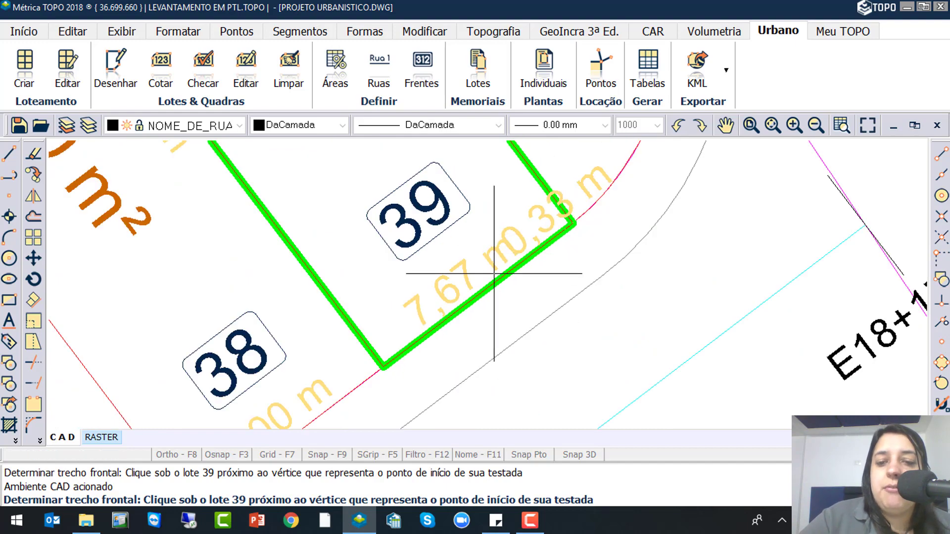
pyautogui.click(517, 251)
pyautogui.click(540, 239)
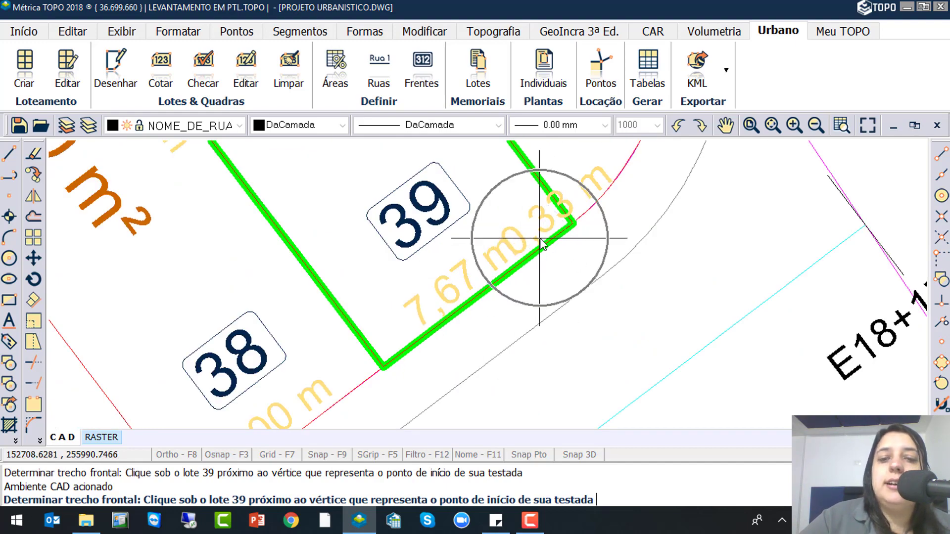
pyautogui.scroll(-3, 549, 297)
pyautogui.scroll(3, 545, 276)
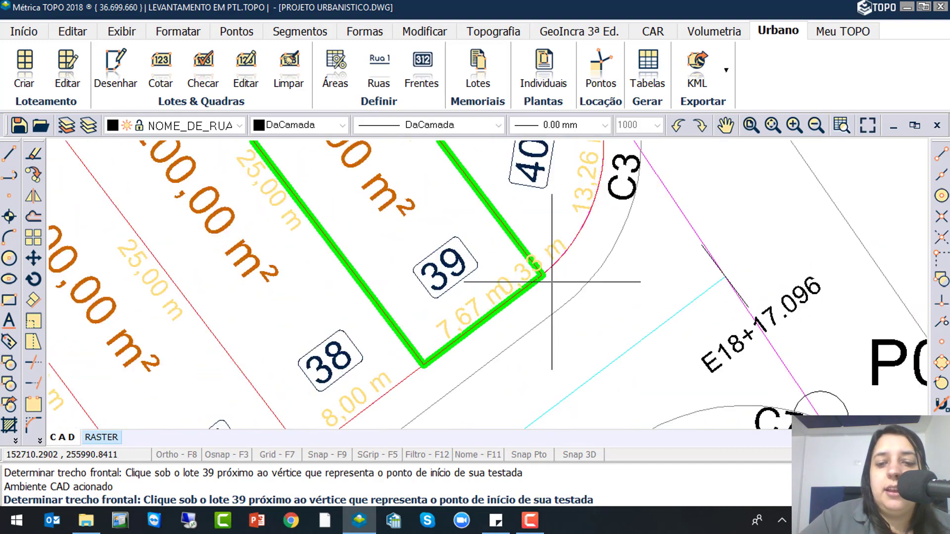
pyautogui.click(542, 275)
pyautogui.click(429, 367)
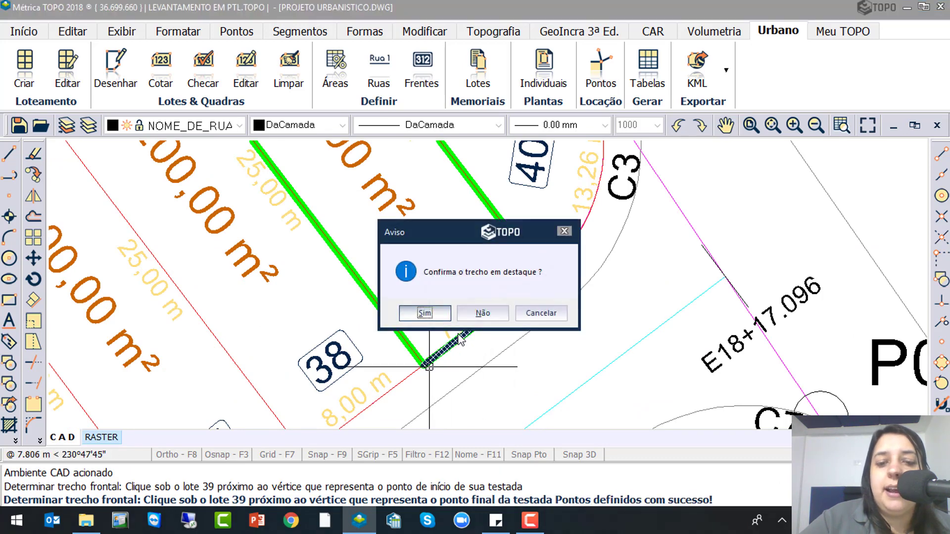
pyautogui.click(424, 314)
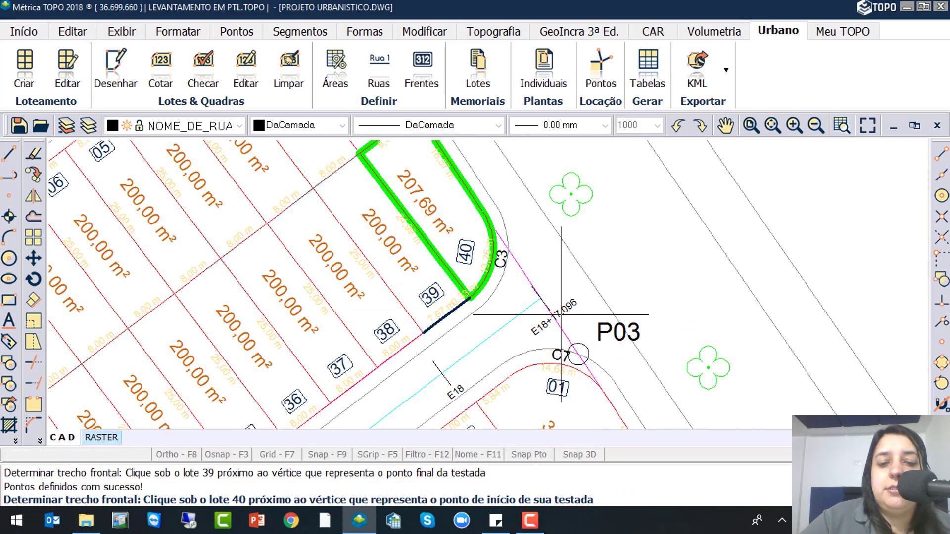
# Define lot 40's front along the rounded corner at C3, ending at lot 39, and save block A's front definitions
pyautogui.click(482, 211)
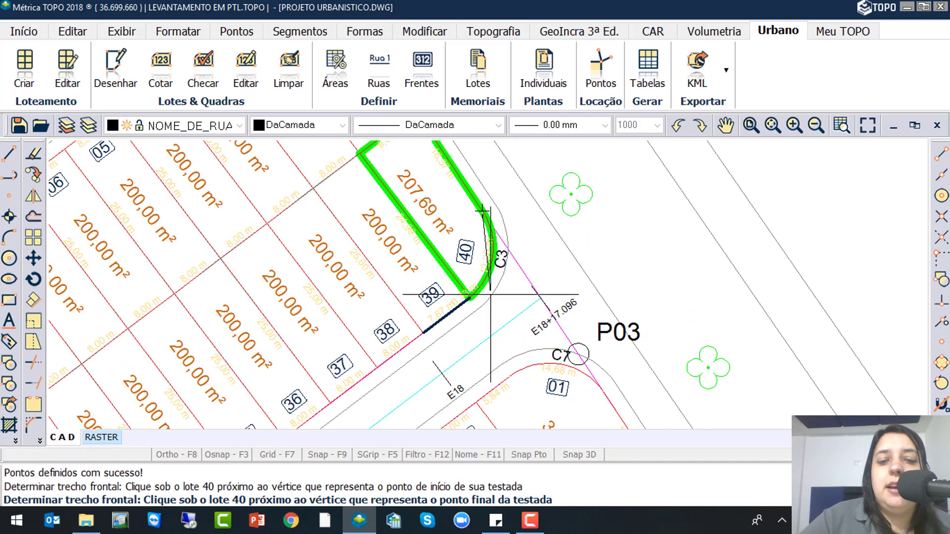
pyautogui.click(477, 303)
pyautogui.click(424, 314)
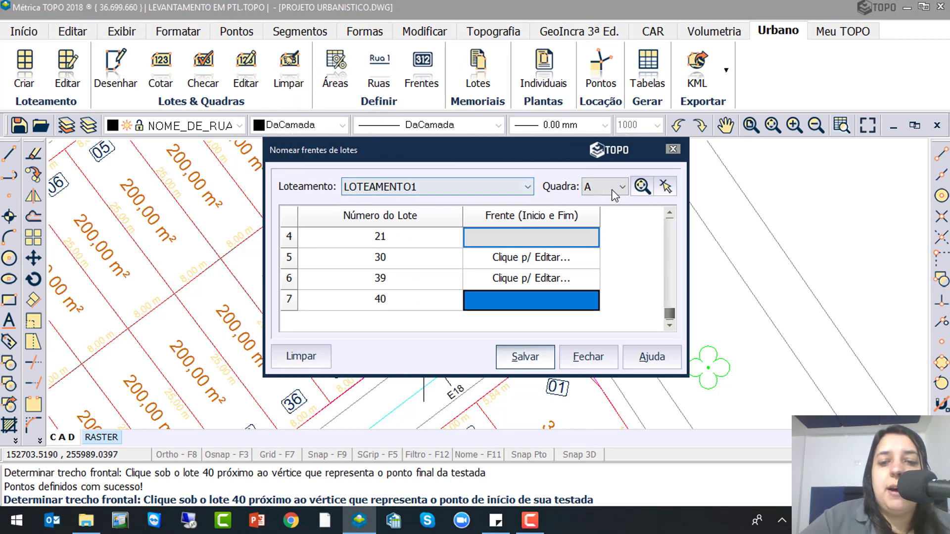
pyautogui.click(536, 357)
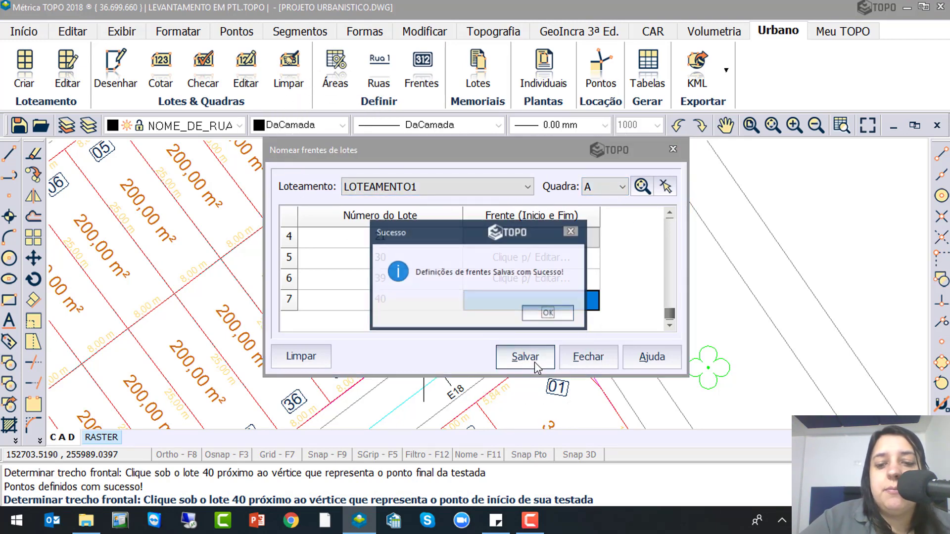
pyautogui.click(549, 313)
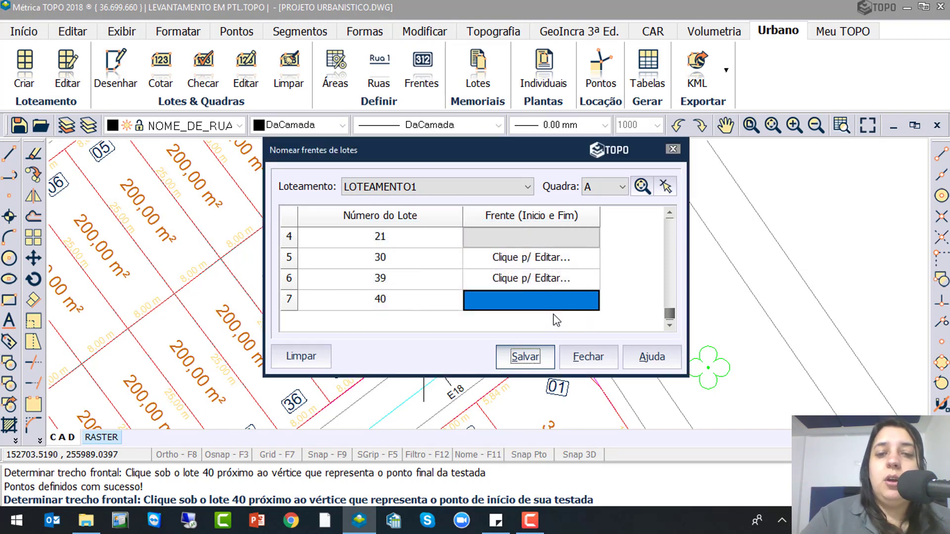
# Switch to block B and define lot 01's front from the corner shared with lot 02 along the rounded corner at C7
pyautogui.moveTo(514, 149); pyautogui.dragTo(824, 133)
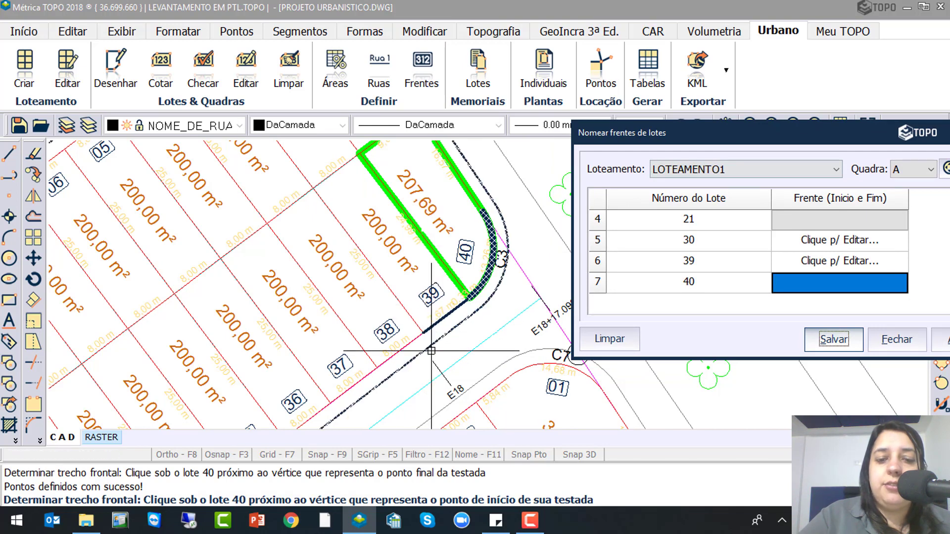
pyautogui.click(444, 314)
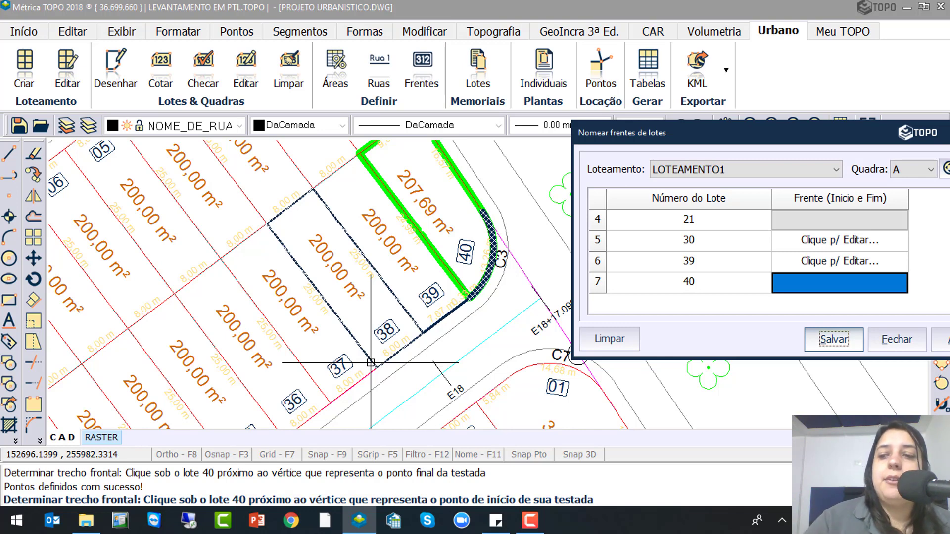
pyautogui.click(897, 174)
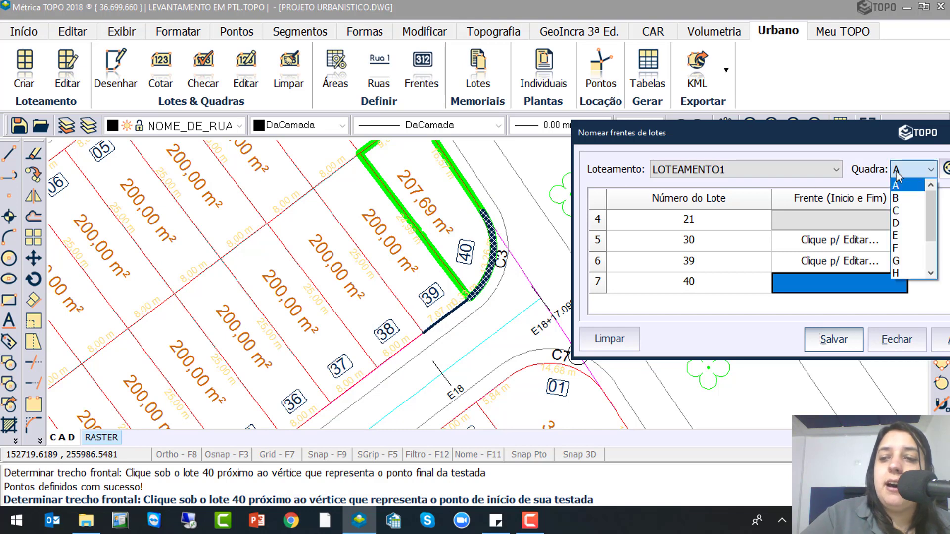
pyautogui.click(908, 197)
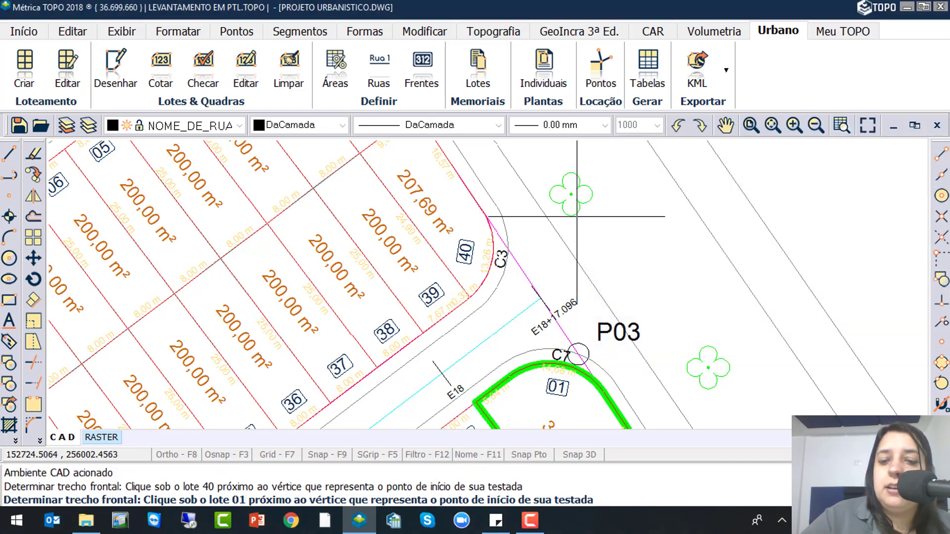
pyautogui.scroll(-3, 594, 242)
pyautogui.scroll(3, 569, 270)
pyautogui.click(501, 319)
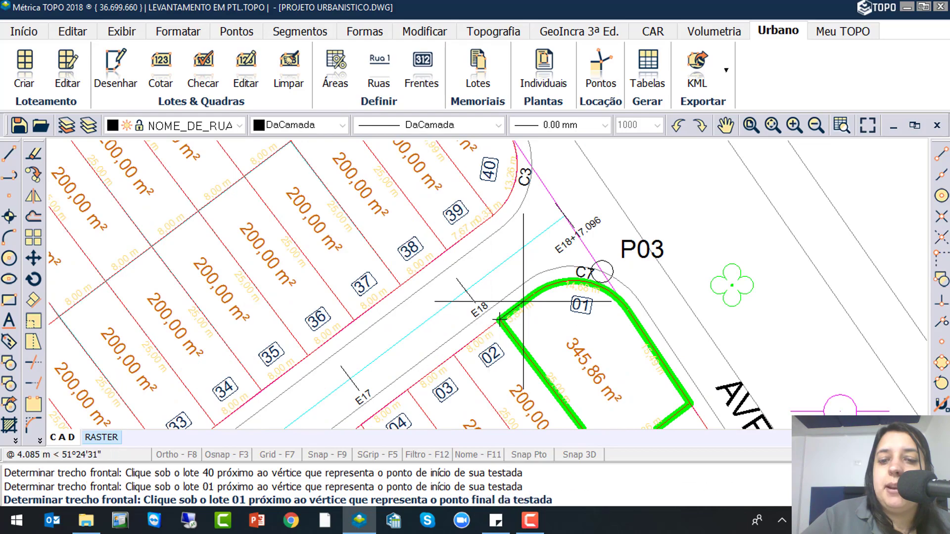
pyautogui.click(640, 308)
pyautogui.click(444, 315)
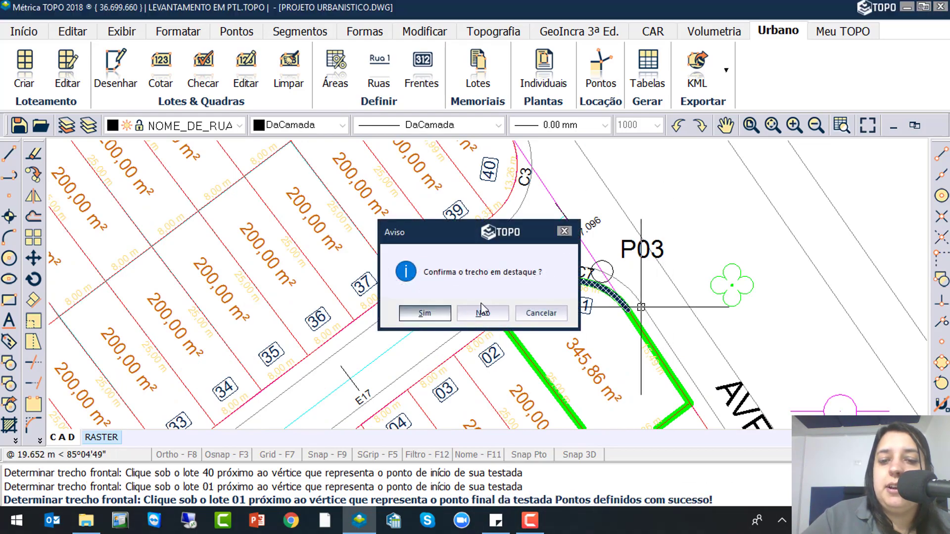
# Define block B lot 10's front on RUA 04 from the corner shared with lot 11 to the corner shared with lot 09
pyautogui.scroll(5, 569, 279)
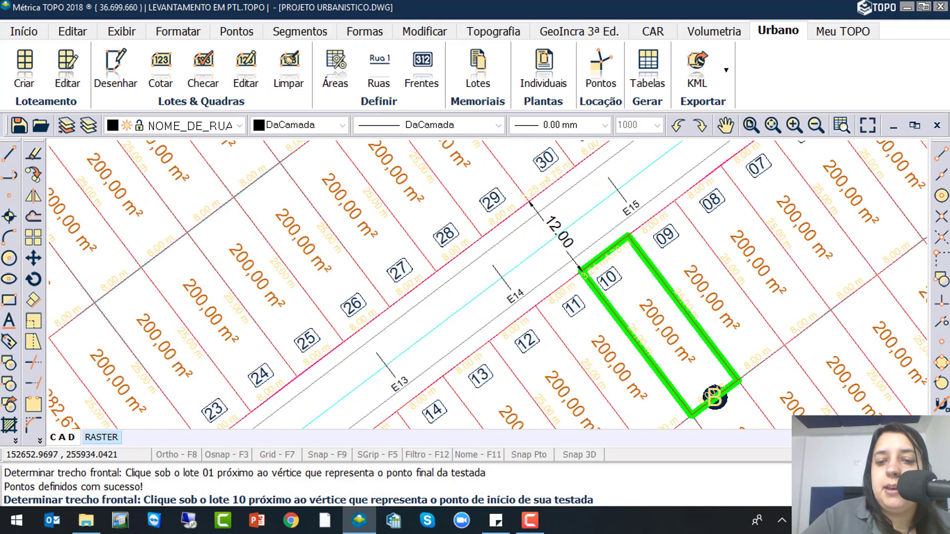
pyautogui.click(572, 278)
pyautogui.click(649, 215)
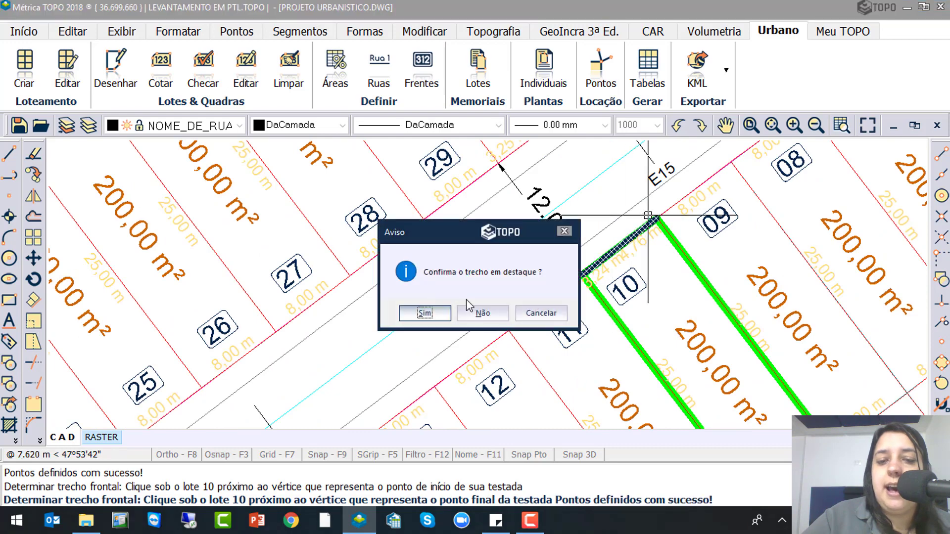
pyautogui.click(424, 314)
# Define block B lot 19's front along the rounded corner at C6, ending at the corner shared with lot 18
pyautogui.scroll(3, 378, 333)
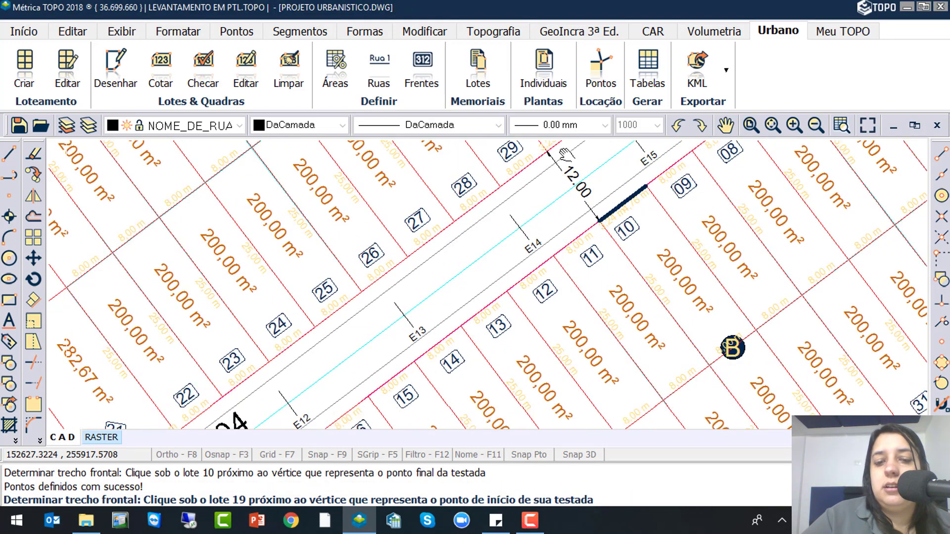
pyautogui.click(402, 303)
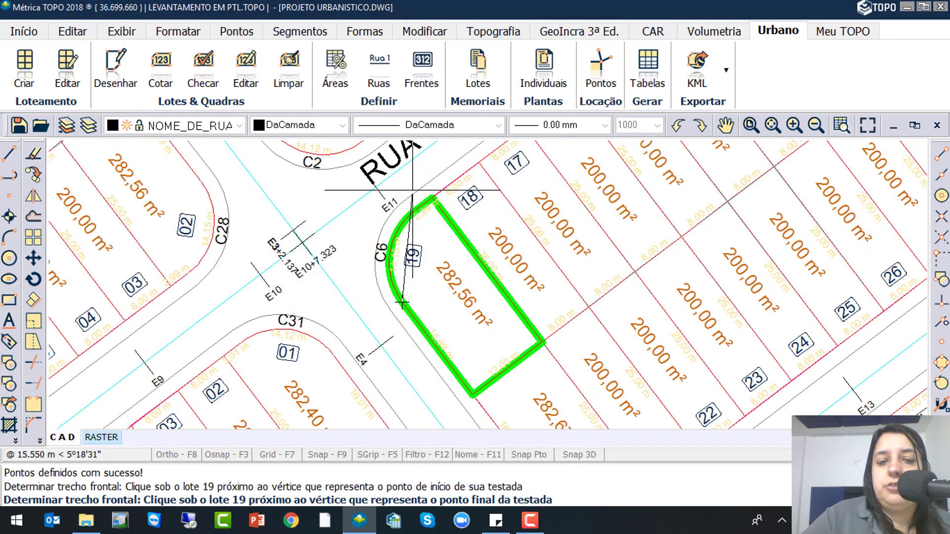
pyautogui.click(434, 192)
pyautogui.click(436, 313)
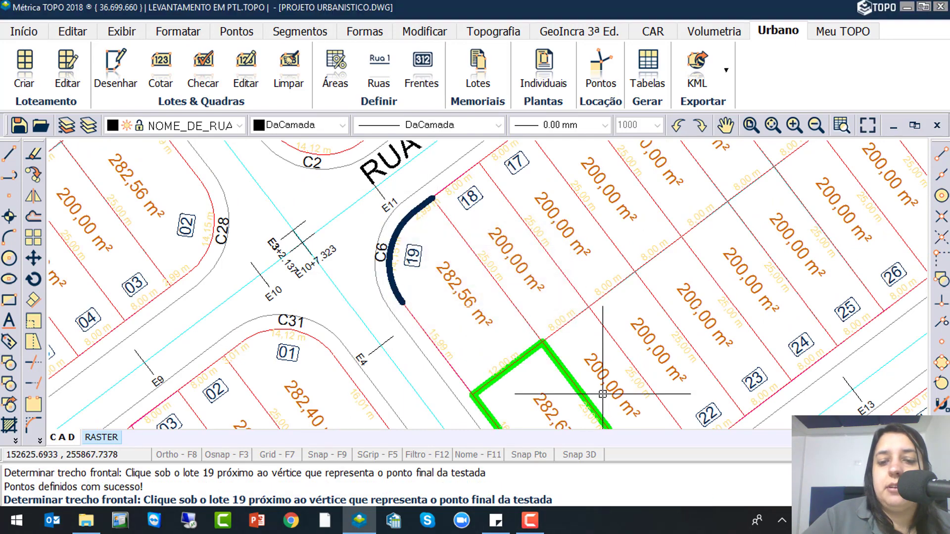
# Define block B lot 20's front along the rounded corner at C5, starting from the corner shared with lot 21
pyautogui.click(591, 246)
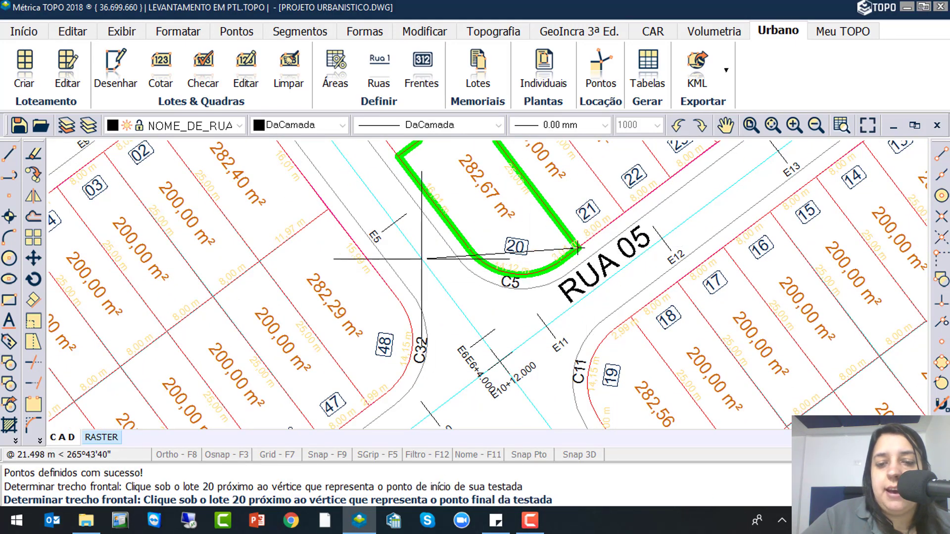
pyautogui.click(422, 258)
pyautogui.click(418, 310)
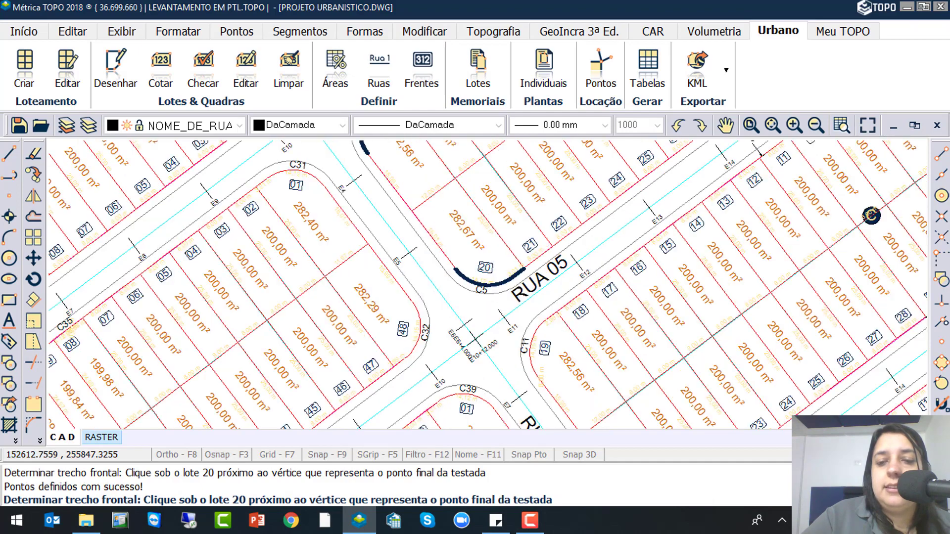
# Define block B lot 29's front on RUA 05 from the corner shared with lot 30 to the corner shared with lot 28
pyautogui.click(641, 161)
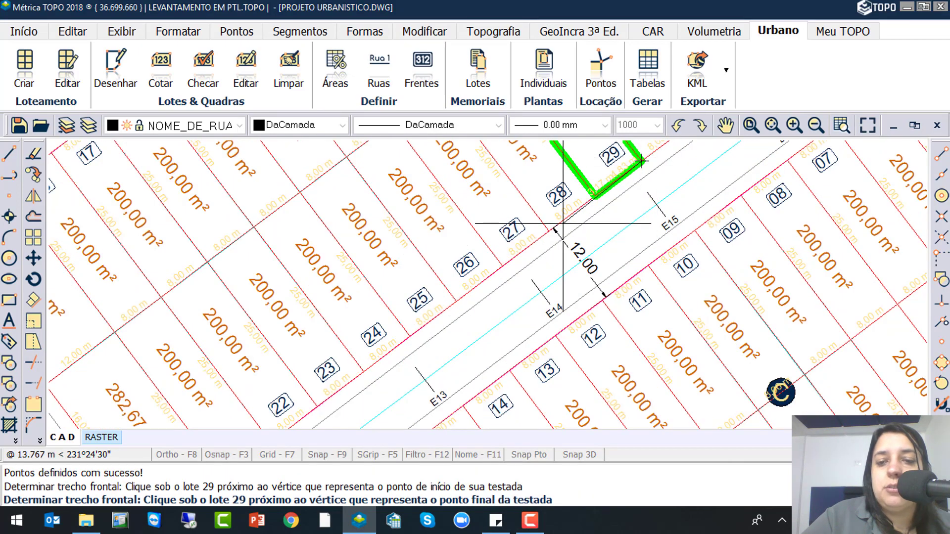
pyautogui.click(564, 223)
pyautogui.click(424, 313)
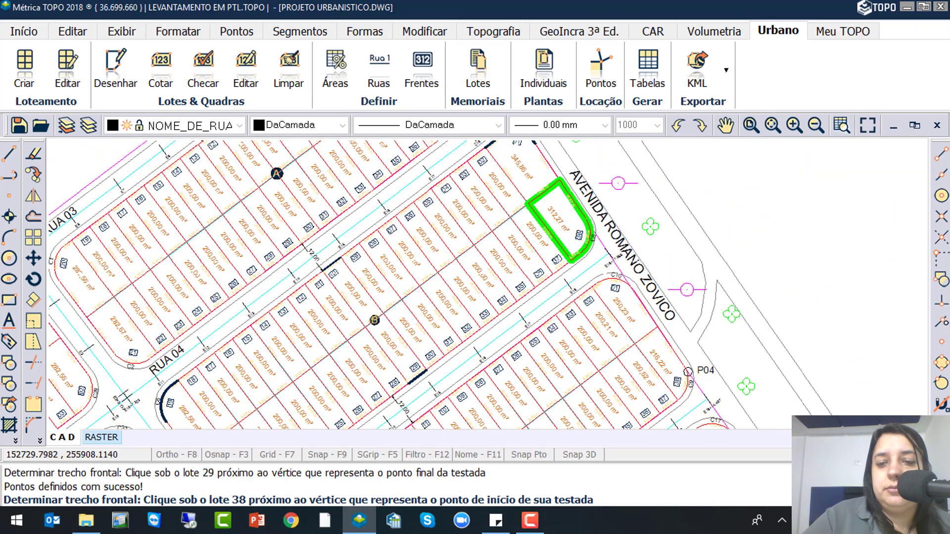
# Define lot 38's front along the rounded corner at C8, ending at lot 37, and save block B's front definitions
pyautogui.click(592, 205)
pyautogui.click(572, 270)
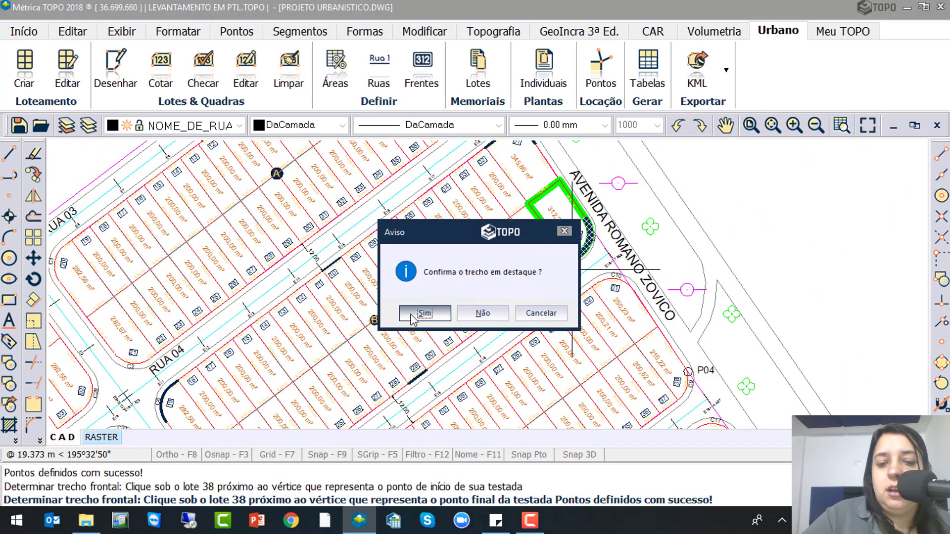
pyautogui.click(425, 313)
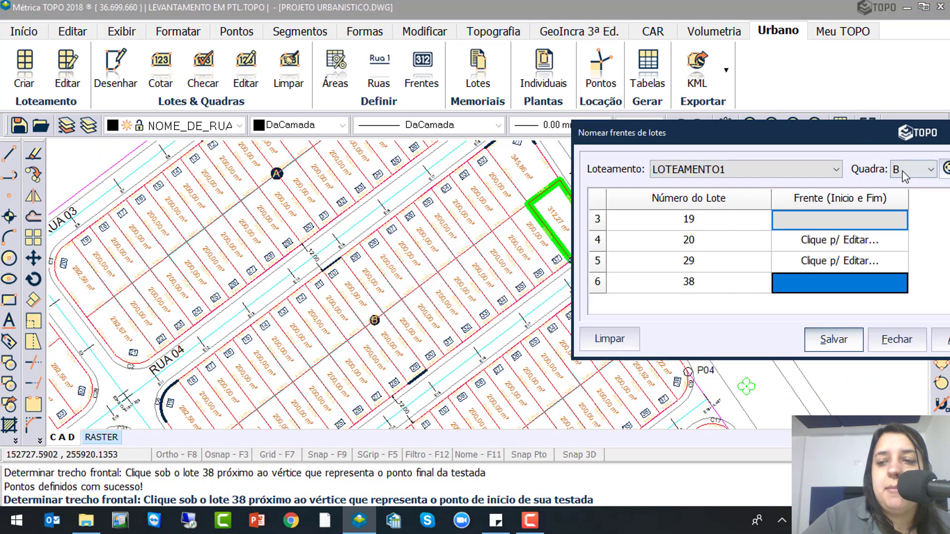
pyautogui.click(832, 340)
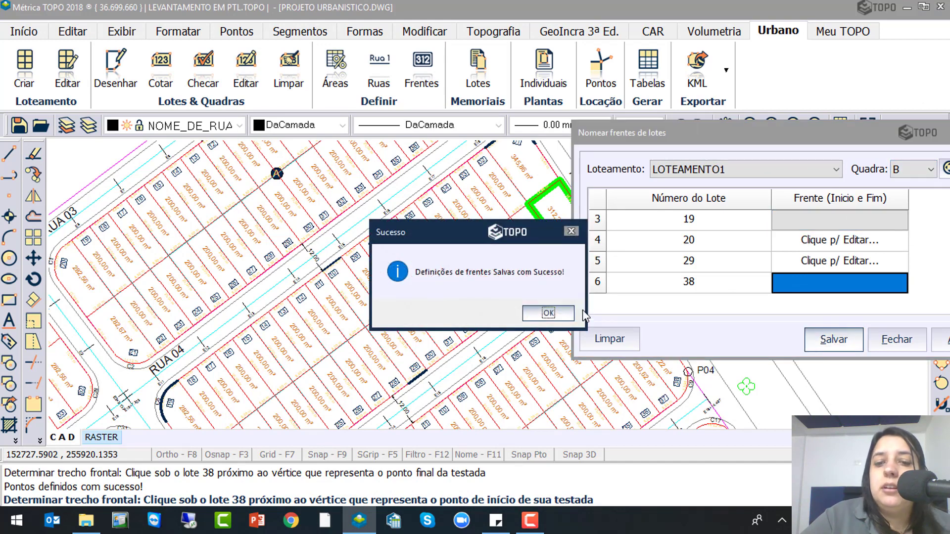
pyautogui.click(548, 313)
# Switch to block C and define lot 01's front from the corner shared with lot 02 along the rounded corner at C10
pyautogui.click(916, 169)
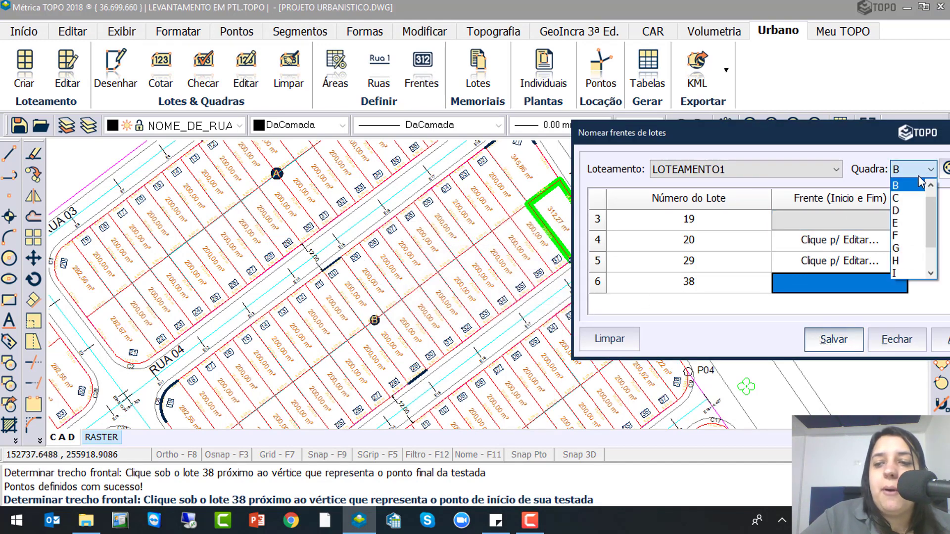
pyautogui.click(908, 198)
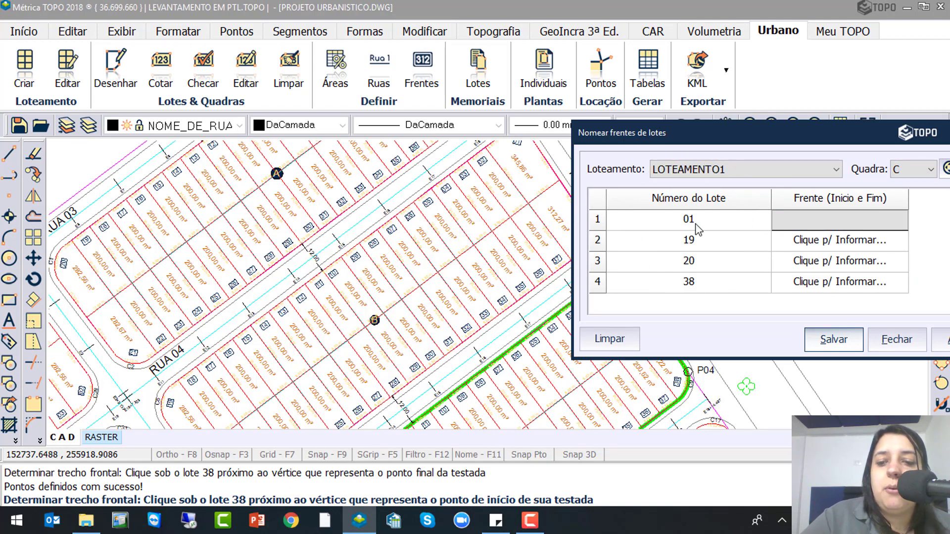
pyautogui.click(852, 217)
pyautogui.scroll(3, 587, 289)
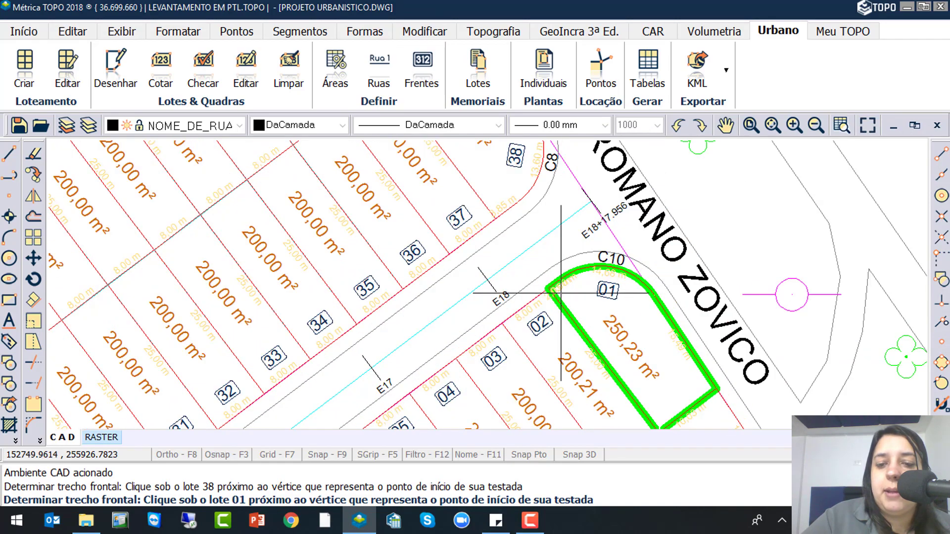
pyautogui.click(541, 294)
pyautogui.click(656, 298)
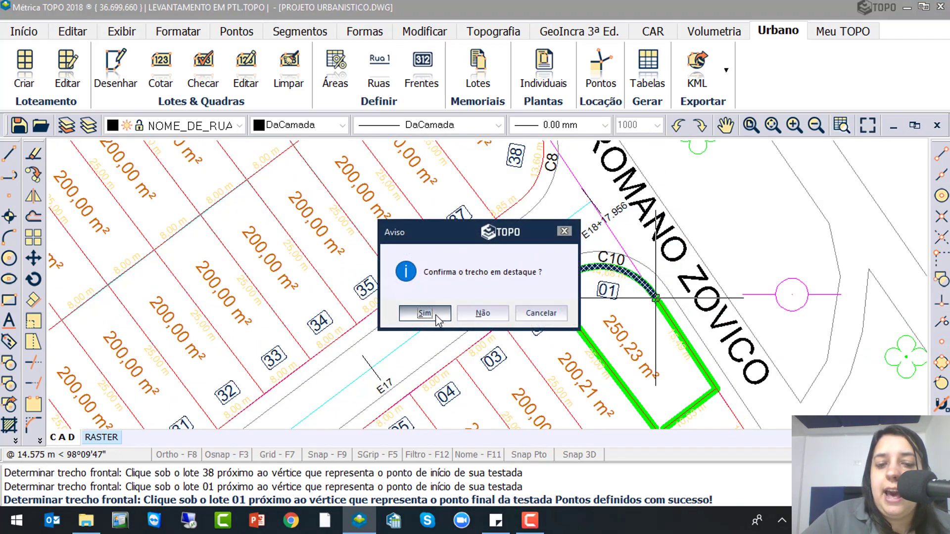
pyautogui.click(425, 313)
# Define the fronts of block C's lots 19 and 20 along the rounded corners at C11 and C12
pyautogui.click(425, 313)
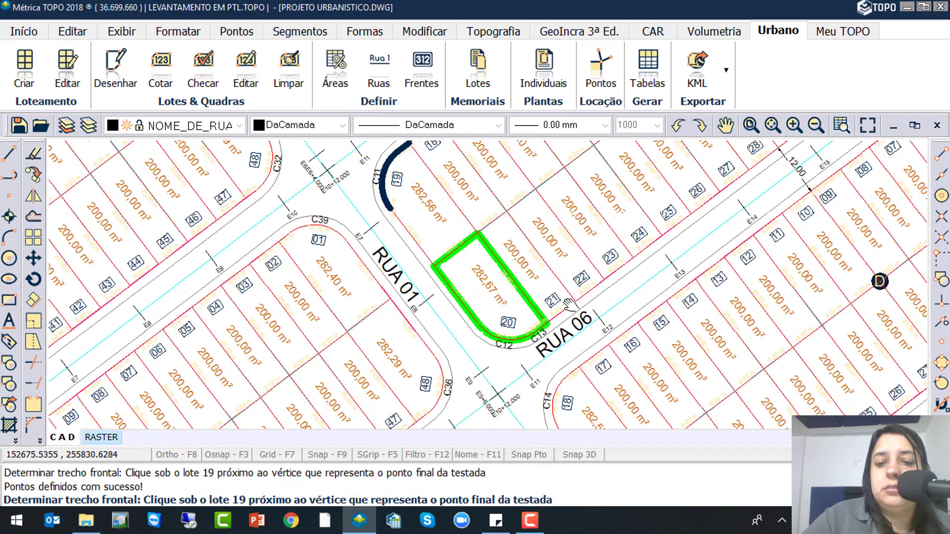
pyautogui.click(434, 314)
# Define block C lot 38's front along the rounded corner near P04, ending at the corner shared with lot 37
pyautogui.scroll(-3, 435, 336)
pyautogui.scroll(3, 616, 243)
pyautogui.click(572, 213)
pyautogui.click(569, 287)
pyautogui.click(441, 314)
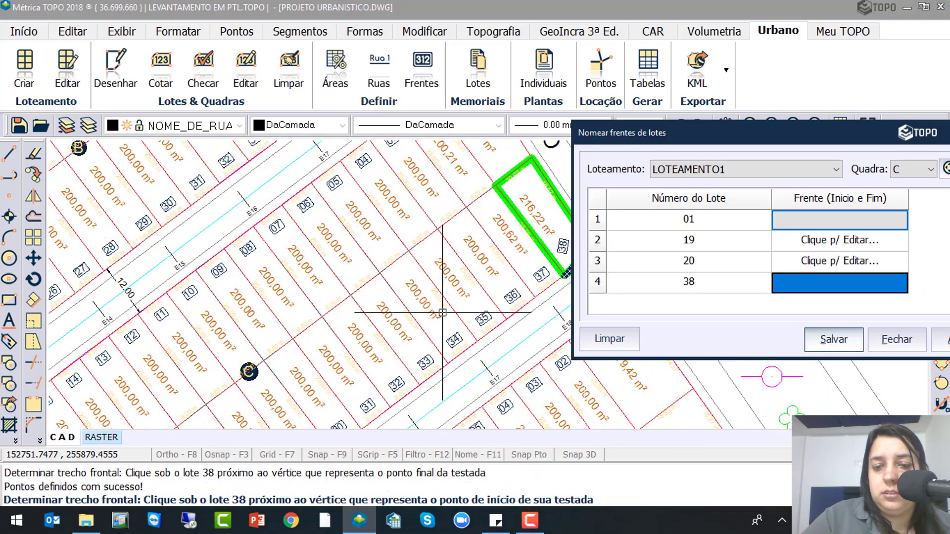
# Save block C's front definitions and define block D lot 01's front along the rounded corner at C17
pyautogui.click(833, 339)
pyautogui.click(548, 313)
pyautogui.click(902, 169)
pyautogui.click(901, 220)
pyautogui.click(839, 219)
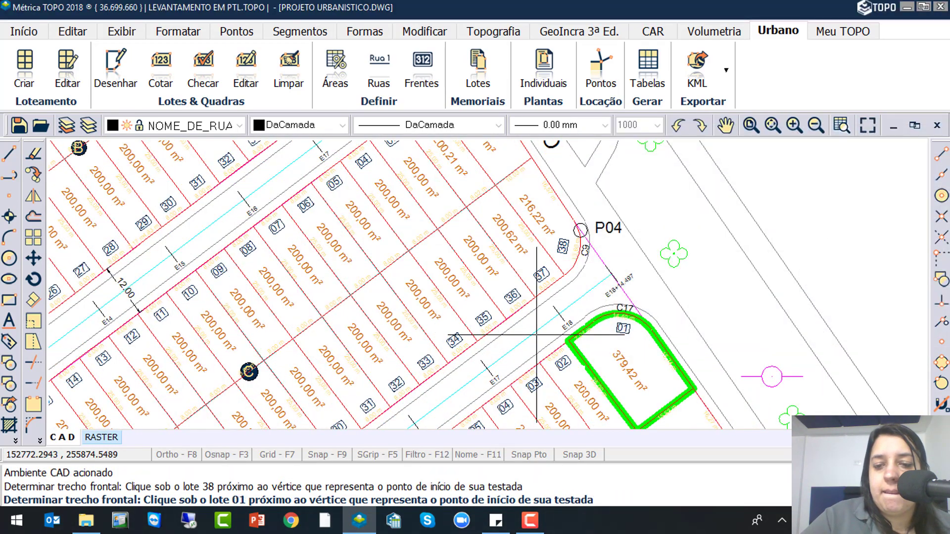
pyautogui.click(568, 336)
pyautogui.click(671, 317)
pyautogui.click(414, 317)
# Define block D lot 09's front as its short street side near E15, between lots 08 and 10
pyautogui.scroll(-3, 633, 163)
pyautogui.scroll(3, 532, 243)
pyautogui.click(649, 265)
pyautogui.click(699, 234)
pyautogui.click(424, 313)
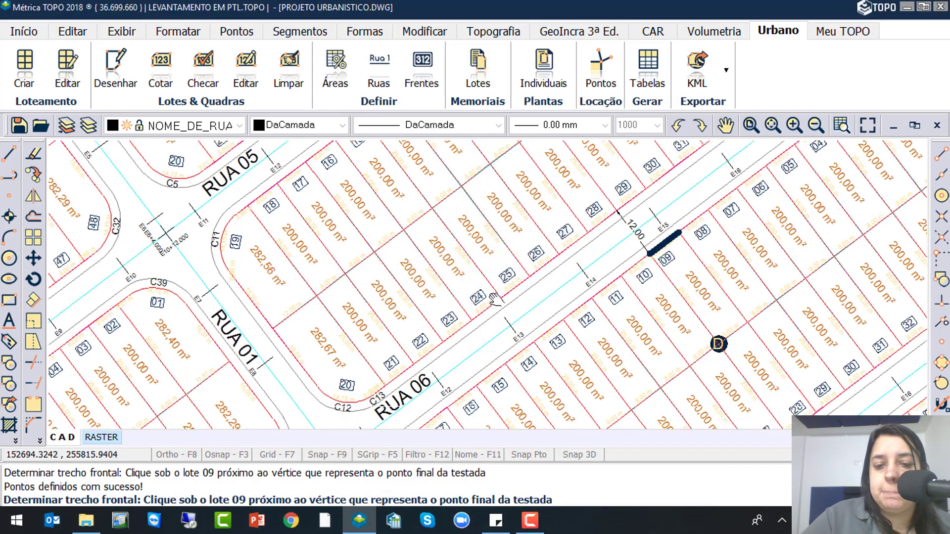
# Define the fronts of block D's lots 18 and 19 along the rounded corners at C14 and C15
pyautogui.moveTo(492, 297); pyautogui.dragTo(498, 167, button='middle')
pyautogui.click(407, 364)
pyautogui.click(422, 299)
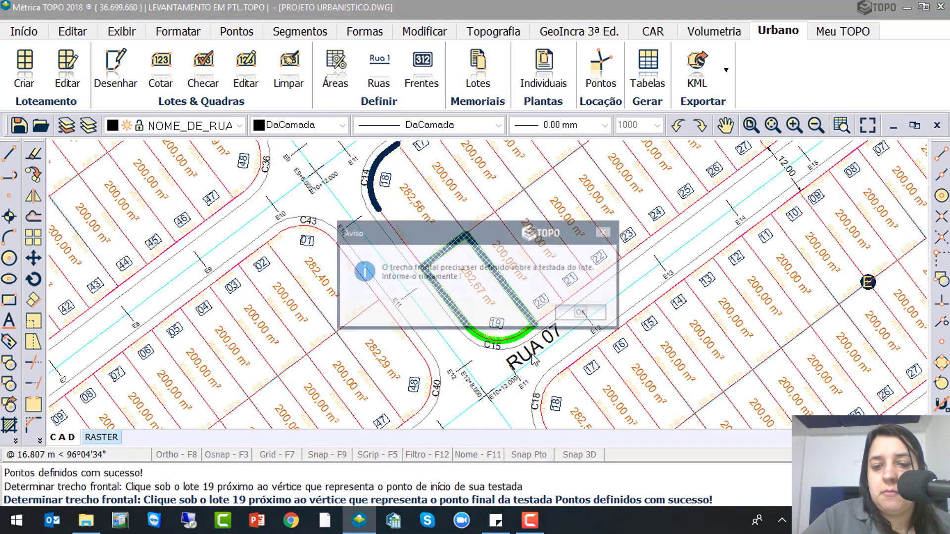
pyautogui.click(544, 324)
pyautogui.click(533, 335)
pyautogui.click(534, 332)
pyautogui.click(460, 339)
pyautogui.click(437, 316)
# Define the fronts of block D's lots 28 and 36, the latter along the rounded corner at P05, and save the block's definitions
pyautogui.scroll(-3, 441, 313)
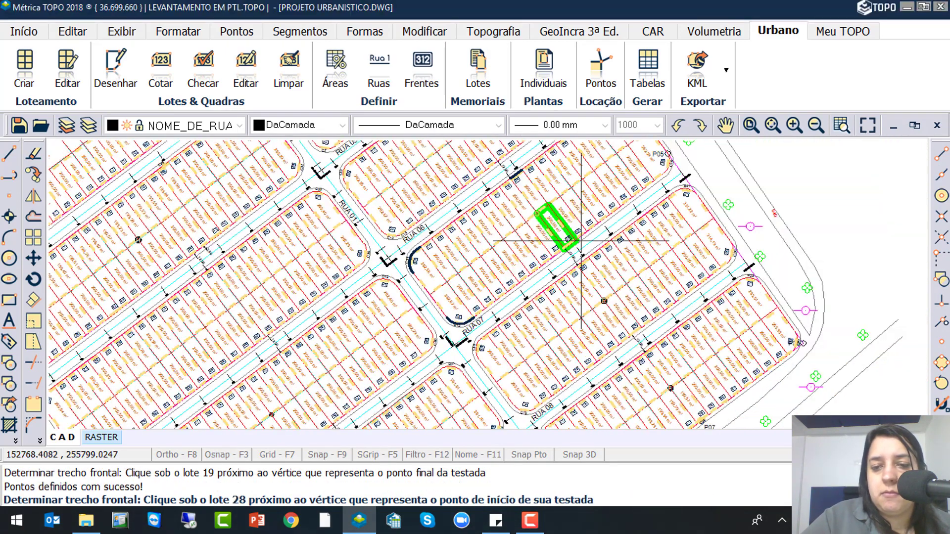
pyautogui.click(581, 240)
pyautogui.click(563, 252)
pyautogui.click(425, 314)
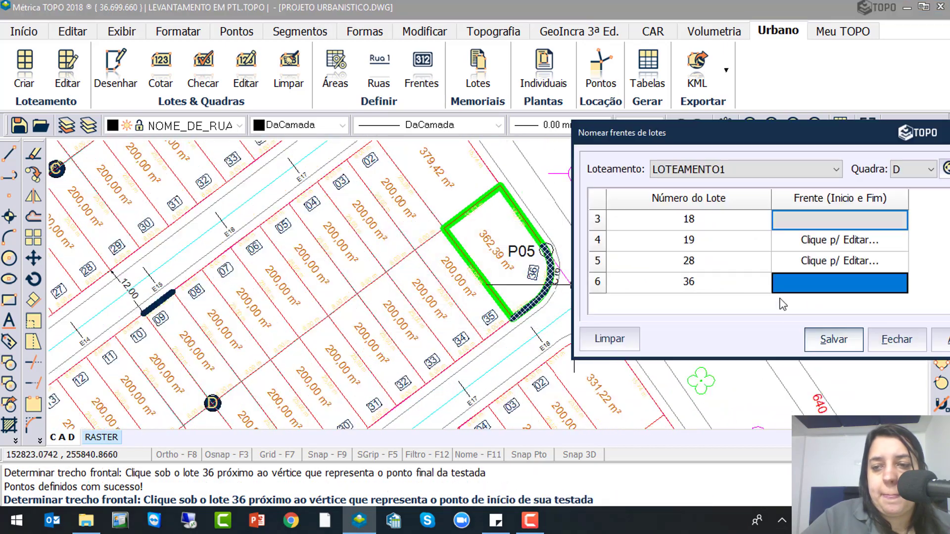
pyautogui.click(834, 339)
pyautogui.click(558, 313)
# Switch to block E and define lot 01's front from the corner shared with lot 02 along the rounded corner at C21
pyautogui.click(913, 169)
pyautogui.click(900, 205)
pyautogui.click(838, 220)
pyautogui.click(546, 363)
pyautogui.click(647, 352)
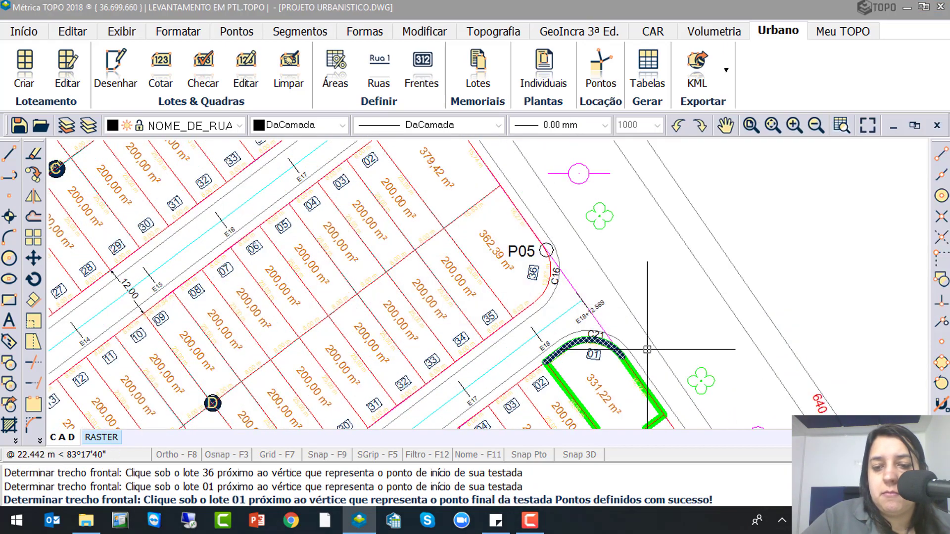
pyautogui.click(425, 314)
# Define the front of block E's second listed lot as its short side on RUA 07
pyautogui.scroll(-2, 417, 323)
pyautogui.click(476, 354)
pyautogui.click(470, 358)
pyautogui.click(424, 313)
# Define the fronts of block E's lots 18 and 19 along the rounded corners at RUA 07 and RUA 08
pyautogui.moveTo(424, 314); pyautogui.dragTo(471, 157, button='middle')
pyautogui.click(421, 277)
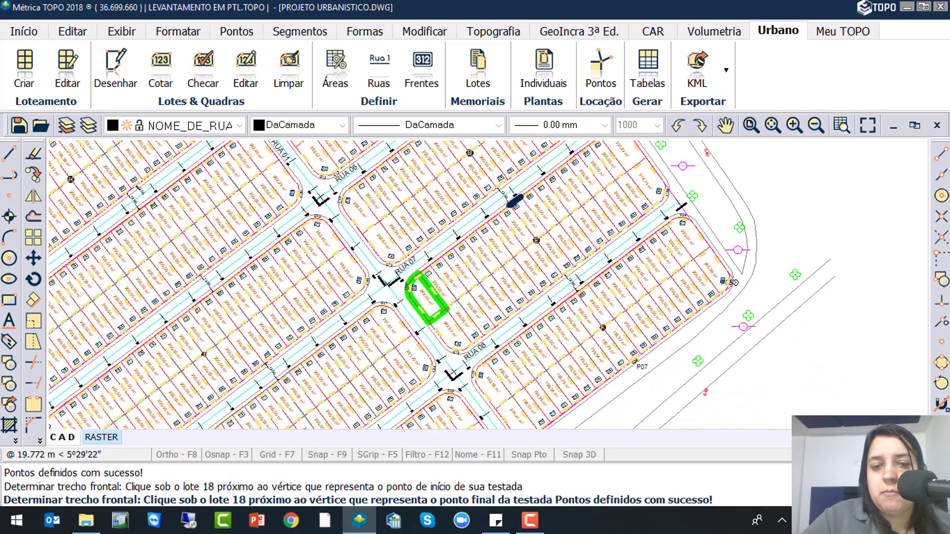
pyautogui.click(419, 315)
pyautogui.click(424, 313)
pyautogui.click(484, 346)
pyautogui.click(438, 345)
pyautogui.click(424, 313)
# Define the fronts of block E's lots 28 and 36 and save the block's front definitions
pyautogui.click(581, 263)
pyautogui.click(551, 290)
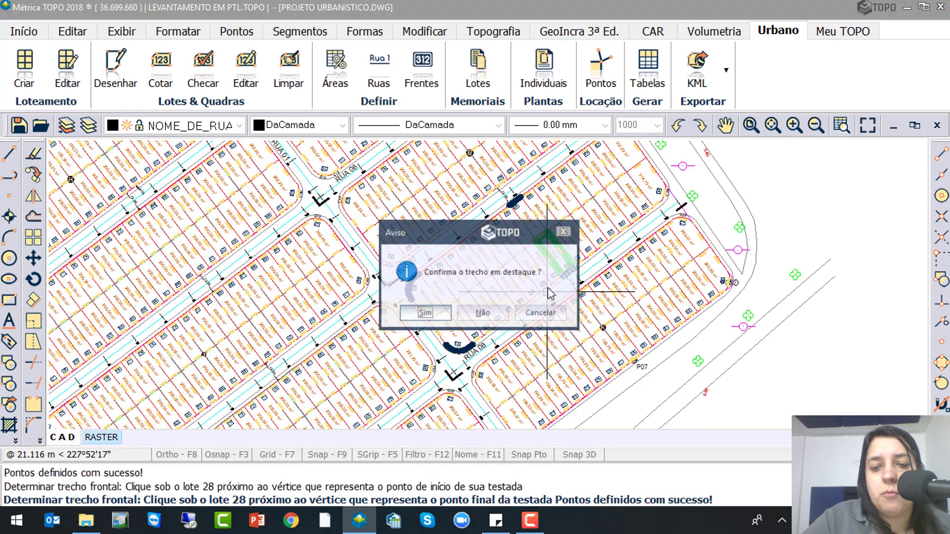
pyautogui.click(424, 313)
pyautogui.click(683, 190)
pyautogui.click(654, 217)
pyautogui.click(424, 313)
pyautogui.click(833, 340)
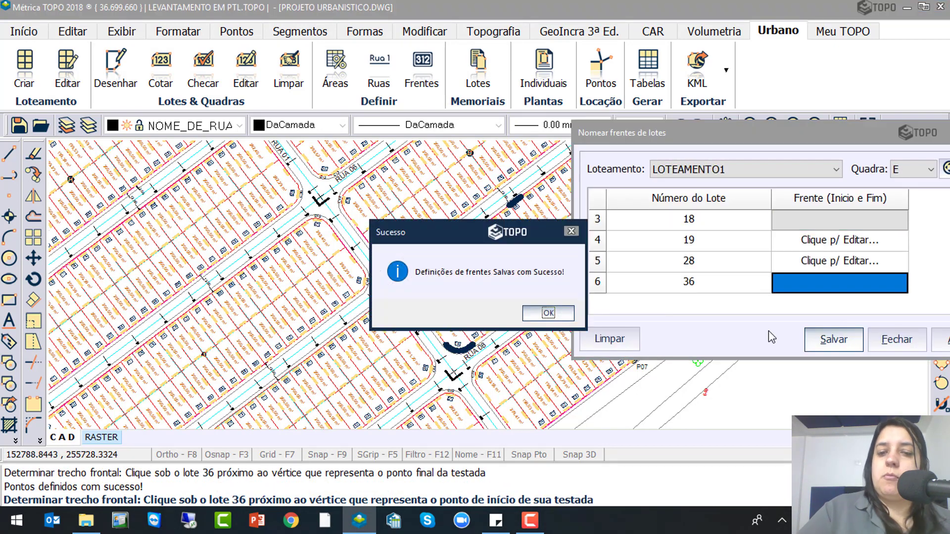
pyautogui.click(547, 313)
# Switch to block F and define lot 01's front along its rounded corner
pyautogui.click(913, 176)
pyautogui.click(906, 204)
pyautogui.click(827, 222)
pyautogui.click(666, 227)
pyautogui.click(700, 224)
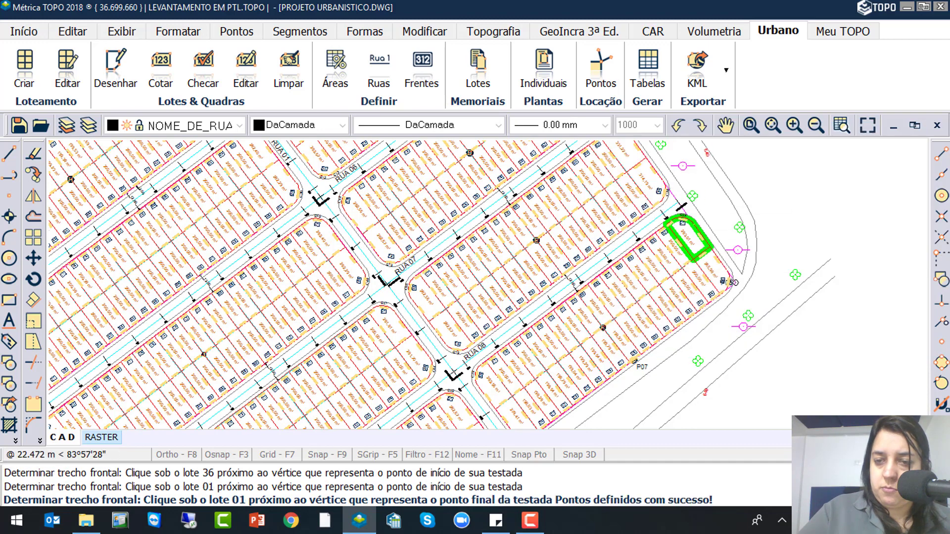
pyautogui.click(424, 313)
# Define the front of block F's second listed lot as its short side on RUA 08
pyautogui.click(567, 297)
pyautogui.click(596, 277)
pyautogui.click(424, 313)
# Define the fronts of block F's lots 18 and 19 along the rounded corners at RUA 08 and AVENIDA FULVIO CIAROCHI
pyautogui.click(464, 393)
pyautogui.click(478, 362)
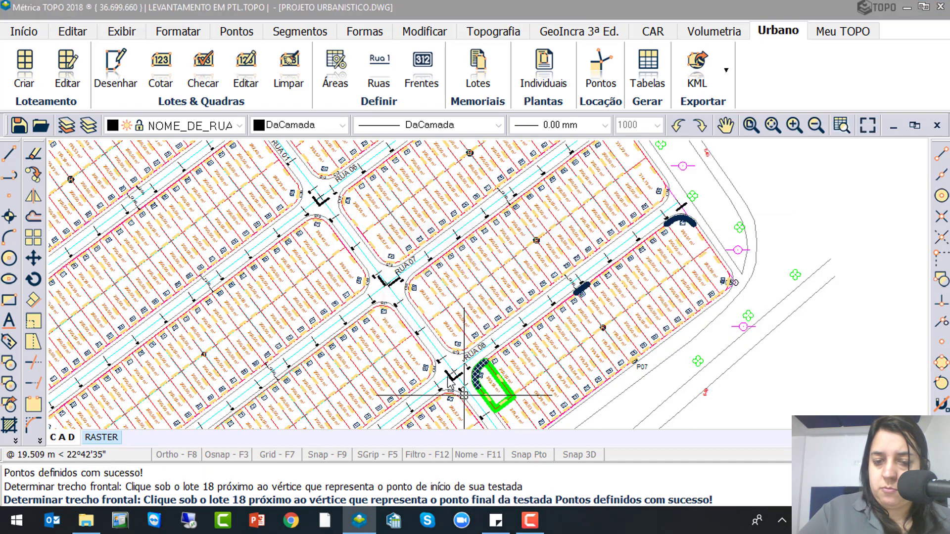
pyautogui.click(424, 313)
pyautogui.moveTo(540, 382); pyautogui.dragTo(501, 293, button='middle')
pyautogui.click(495, 336)
pyautogui.click(458, 342)
pyautogui.press('Return')
# Define the fronts of block F's lot 28 near P07 and corner lot 36, and save the block's front definitions
pyautogui.click(608, 263)
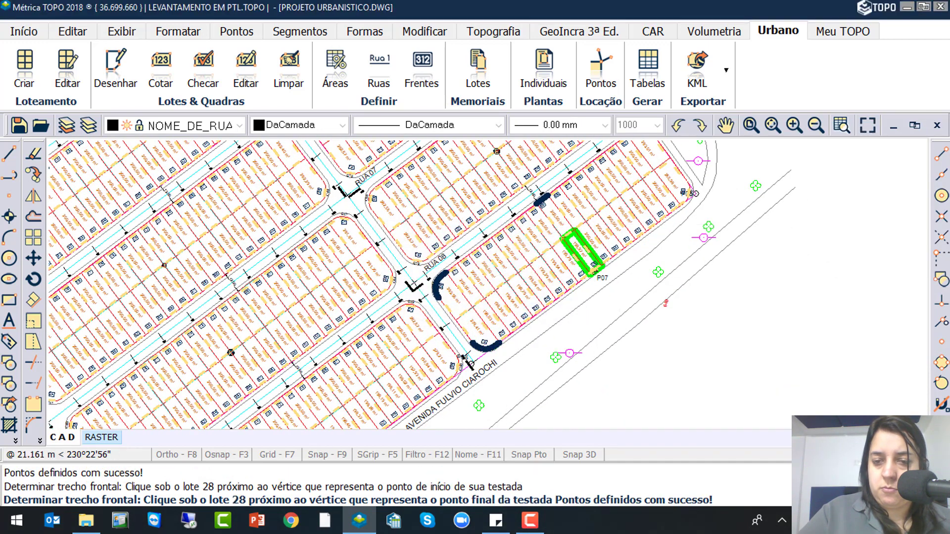
pyautogui.click(579, 281)
pyautogui.press('Return')
pyautogui.click(692, 185)
pyautogui.click(684, 210)
pyautogui.click(424, 313)
pyautogui.click(834, 339)
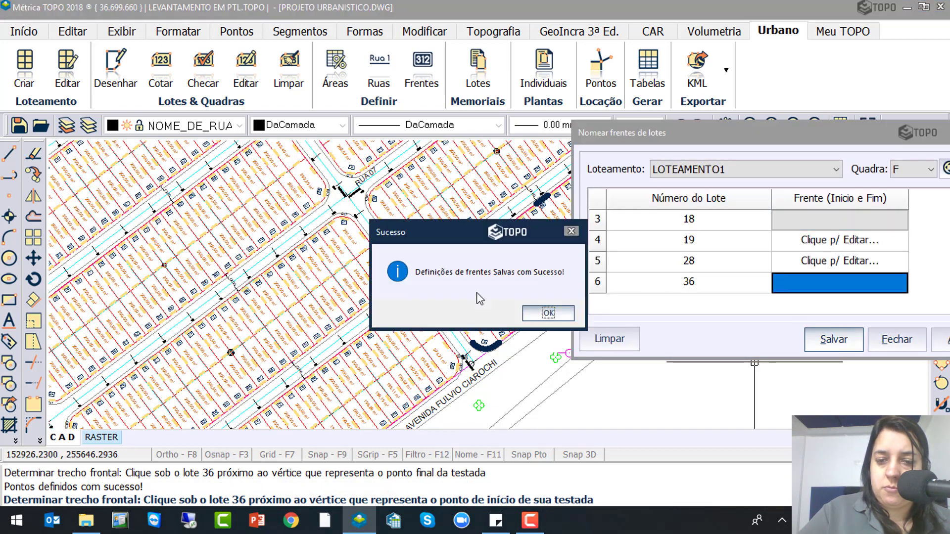
pyautogui.click(548, 313)
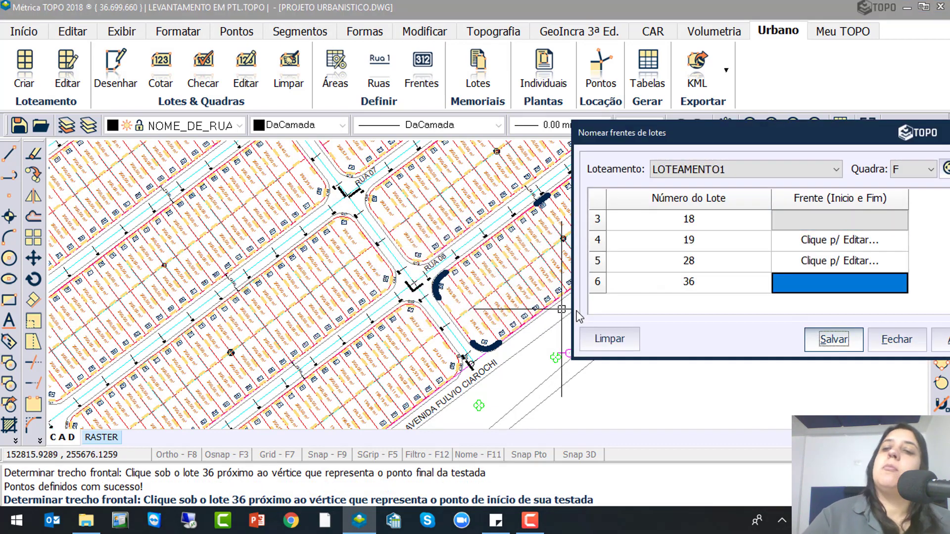
# Switch to block G and define lot 01's front along its rounded corner
pyautogui.click(910, 172)
pyautogui.click(908, 213)
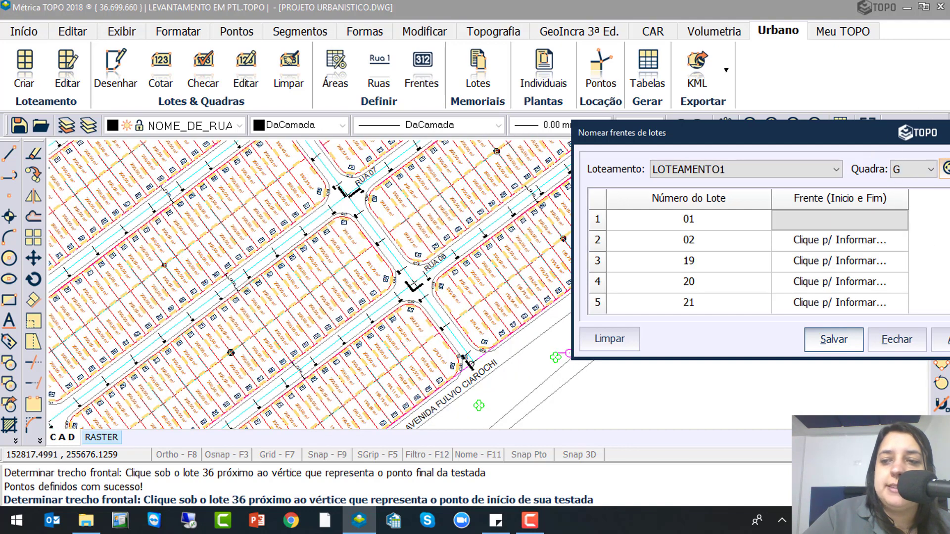
pyautogui.click(781, 225)
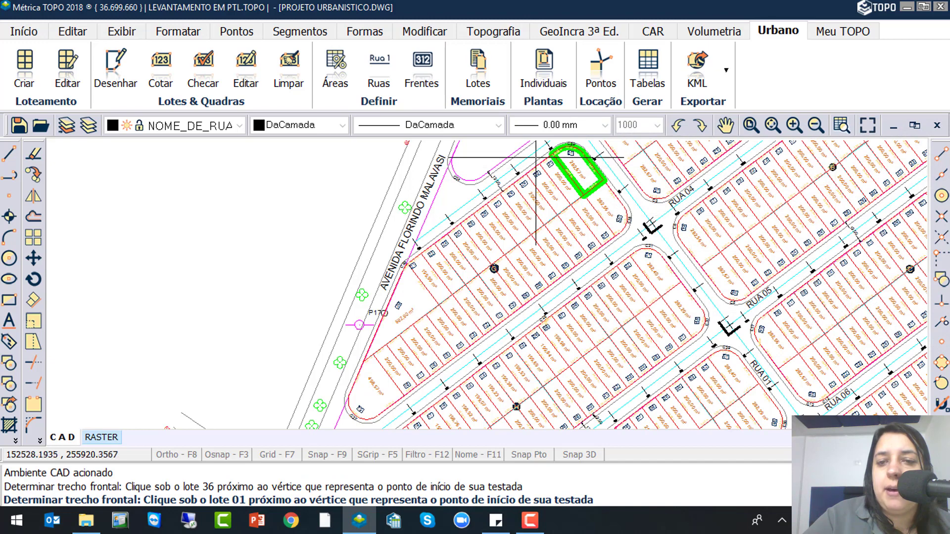
pyautogui.click(562, 148)
pyautogui.click(585, 174)
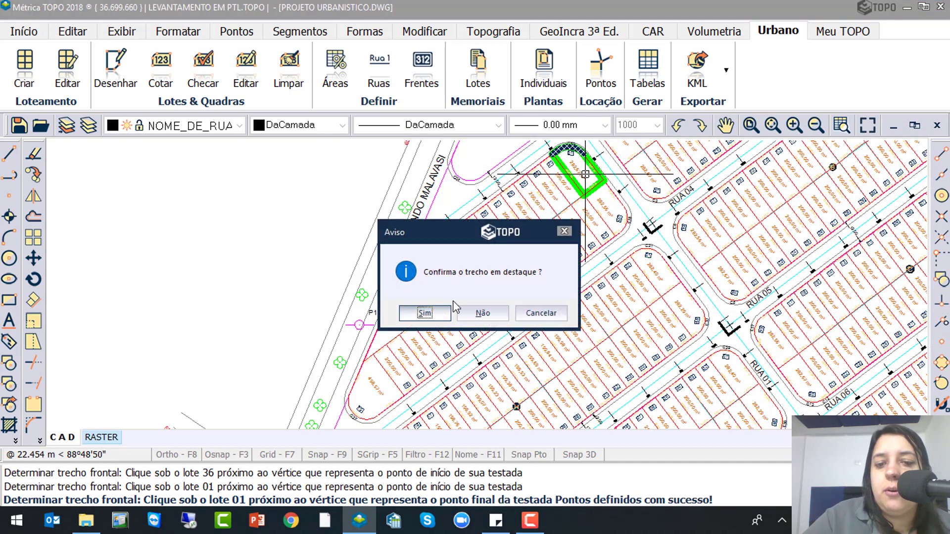
pyautogui.click(435, 313)
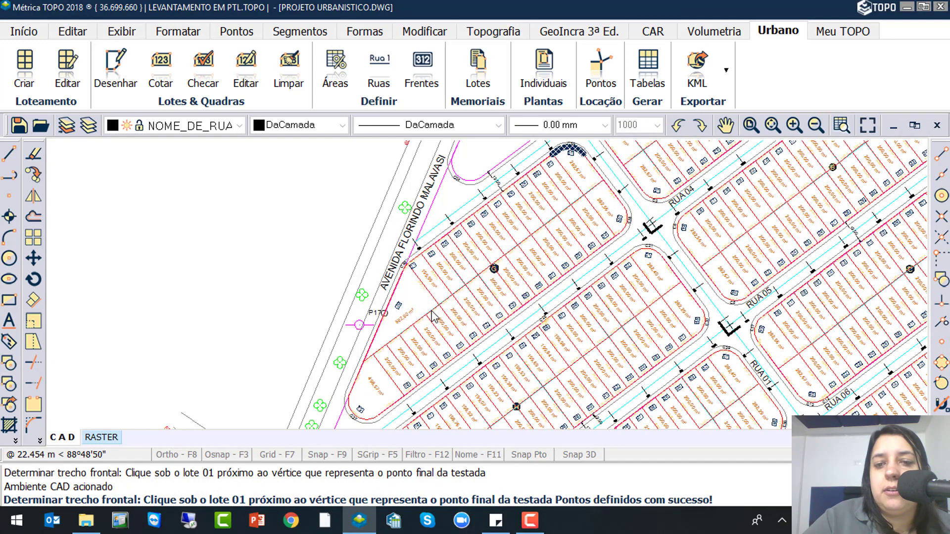
# Define block G lot 02's front along the rounded corner facing the RUA 04 intersection
pyautogui.click(625, 195)
pyautogui.click(621, 232)
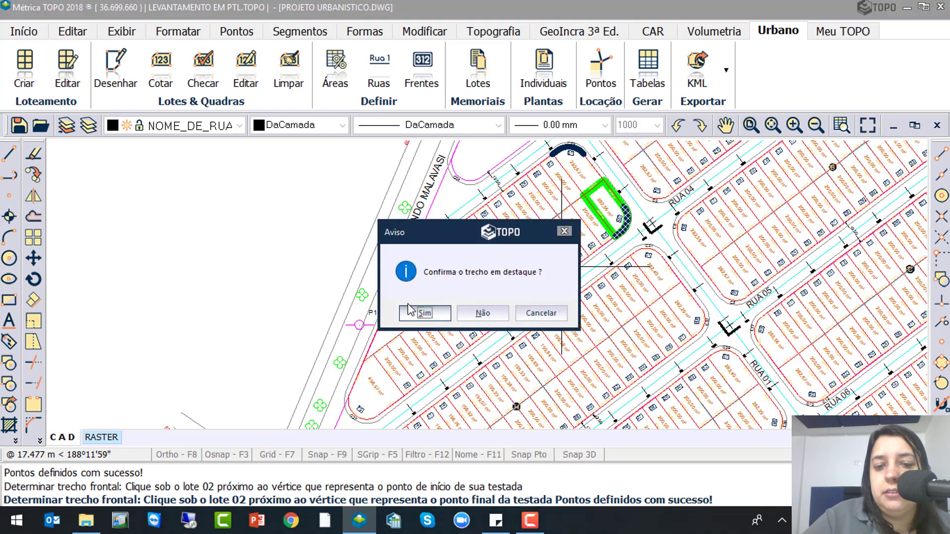
pyautogui.click(412, 311)
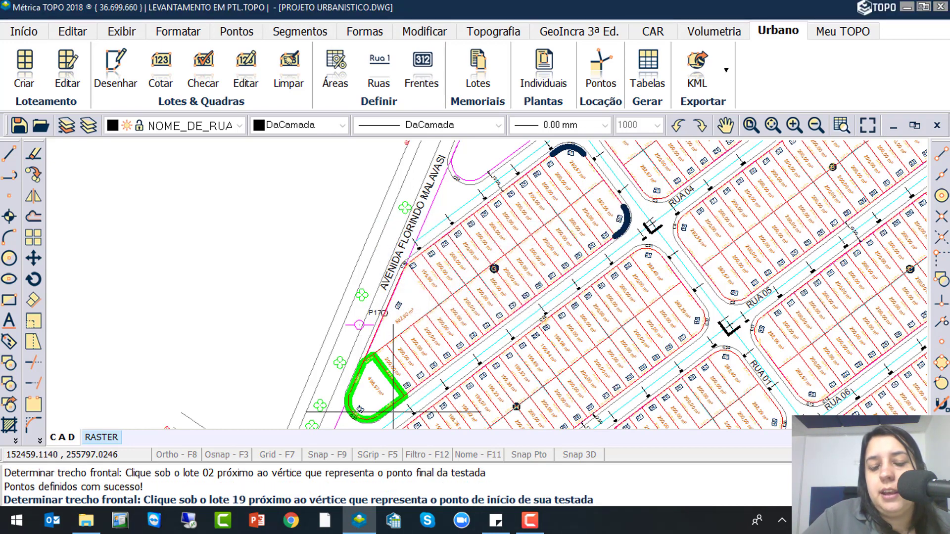
# Define block G lot 19's front as its straight side on AVENIDA FLORINDO MALAVASI, starting where curve C27 ends
pyautogui.scroll(5, 393, 411)
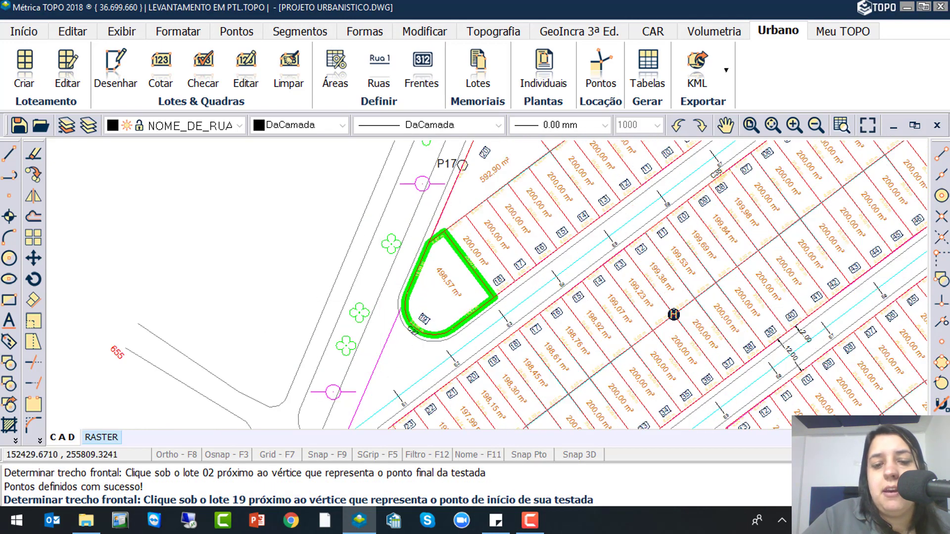
pyautogui.scroll(2, 374, 281)
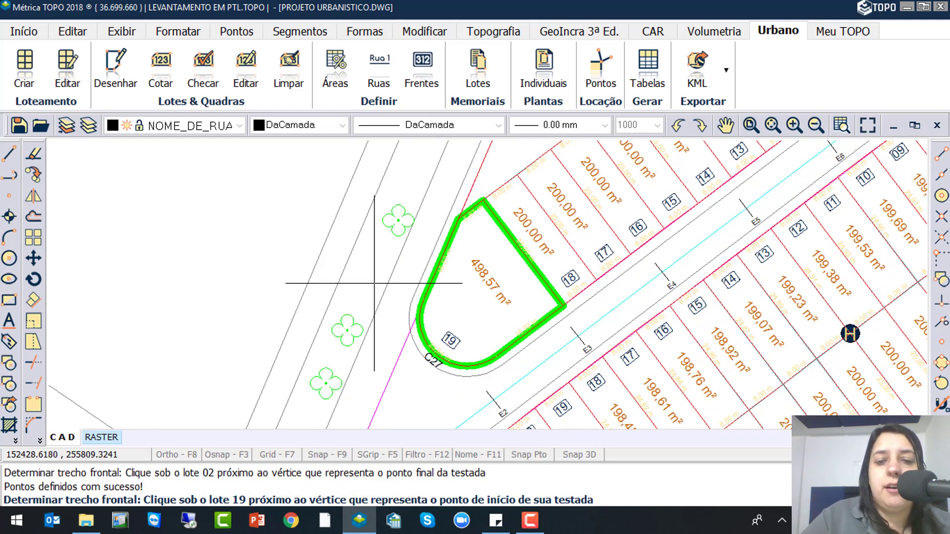
pyautogui.scroll(-5, 368, 283)
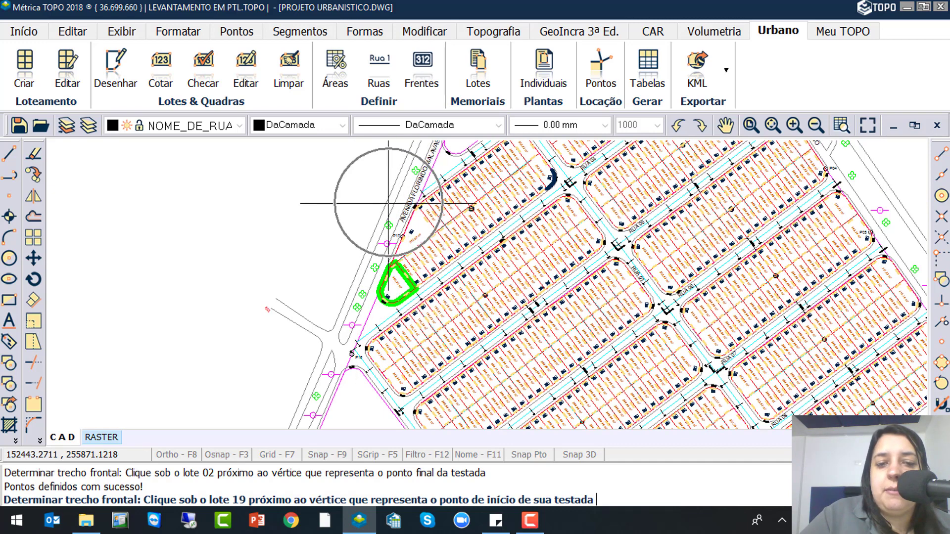
pyautogui.press('ctrl')
pyautogui.press('ctrl')
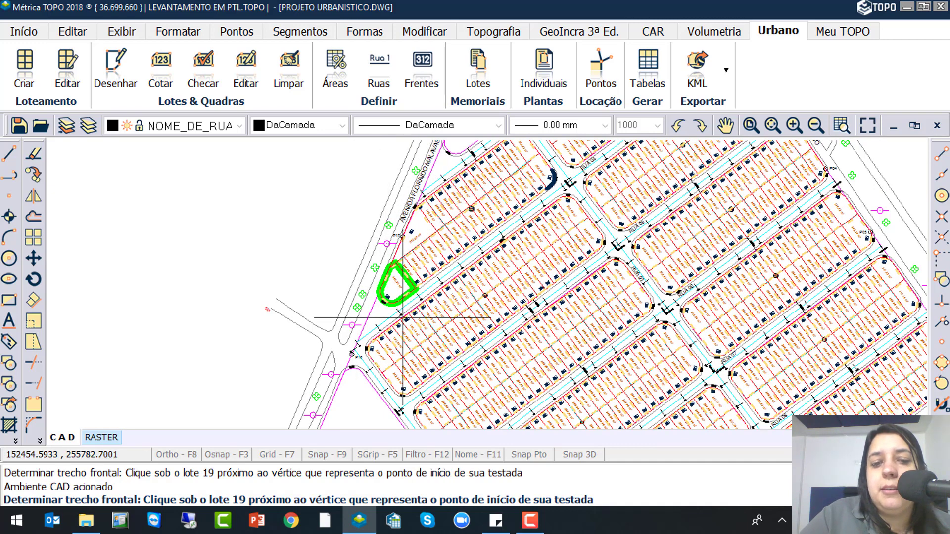
pyautogui.scroll(3, 379, 285)
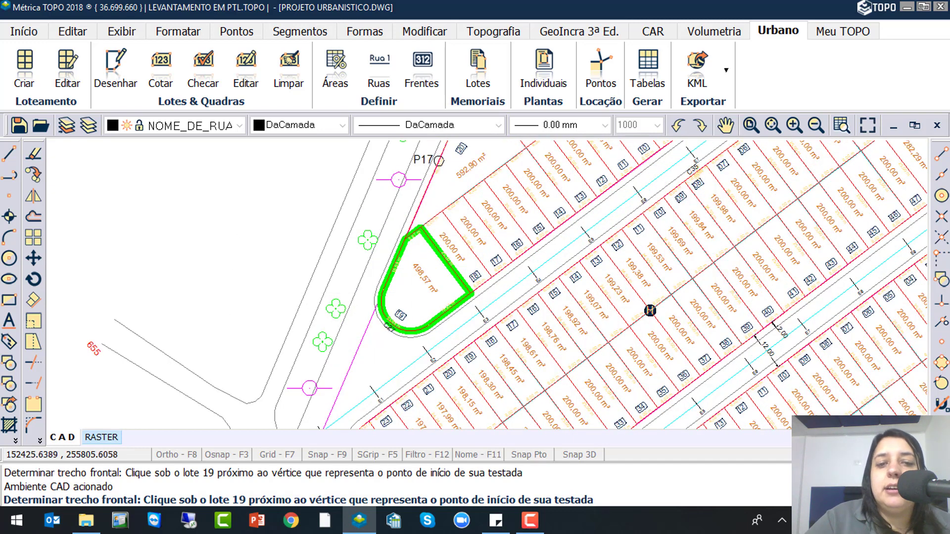
pyautogui.scroll(-3, 339, 291)
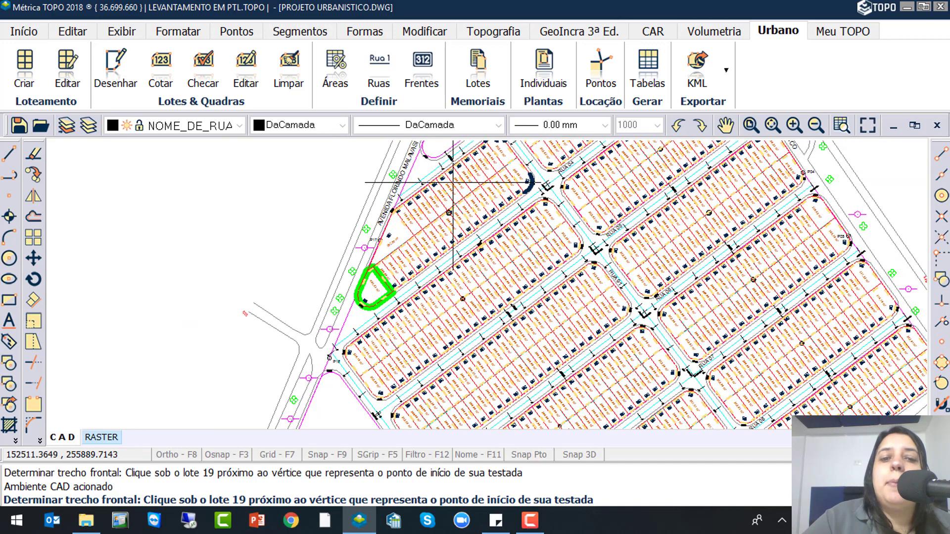
pyautogui.scroll(3, 368, 275)
pyautogui.click(325, 326)
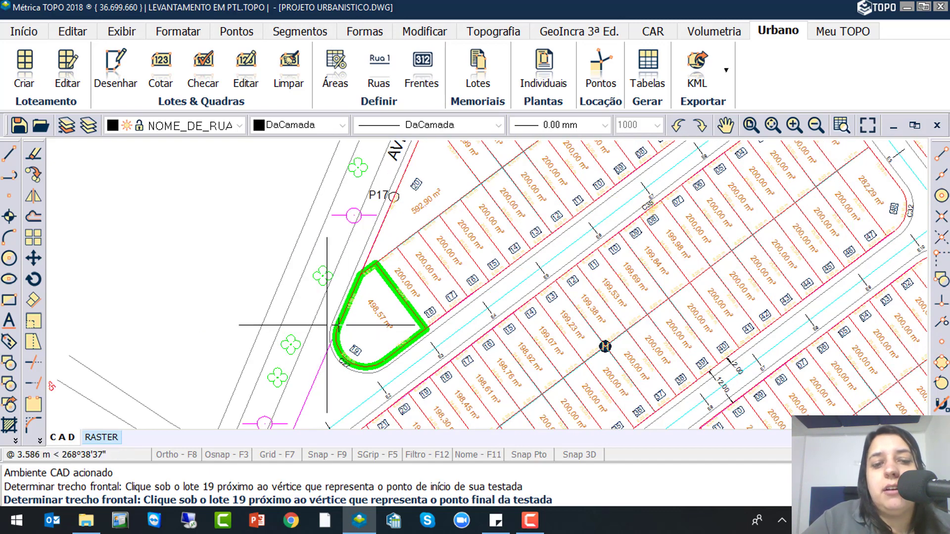
pyautogui.click(358, 269)
pyautogui.click(418, 312)
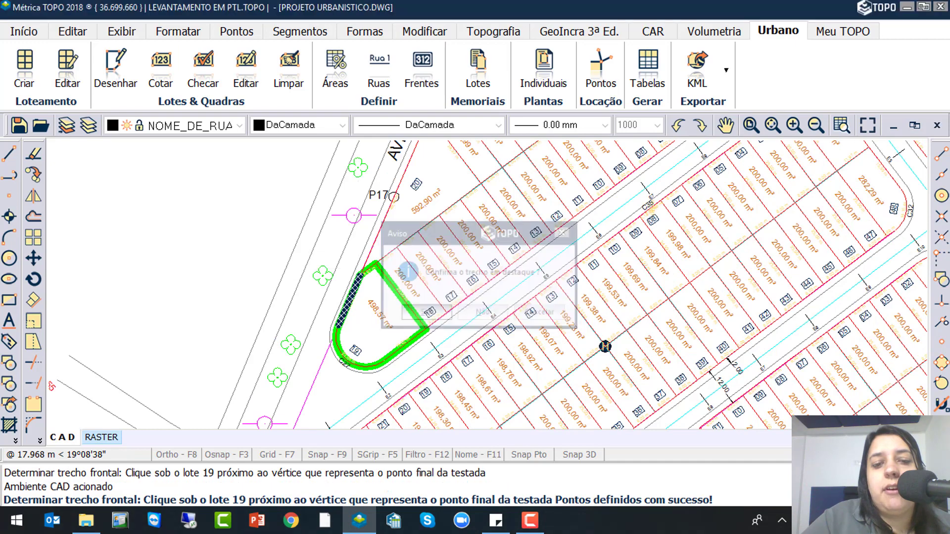
# Define block G lot 20's front along the avenue, from its vertex beside lot 19 to the start of curve C30
pyautogui.moveTo(375, 237); pyautogui.dragTo(388, 332, button='middle')
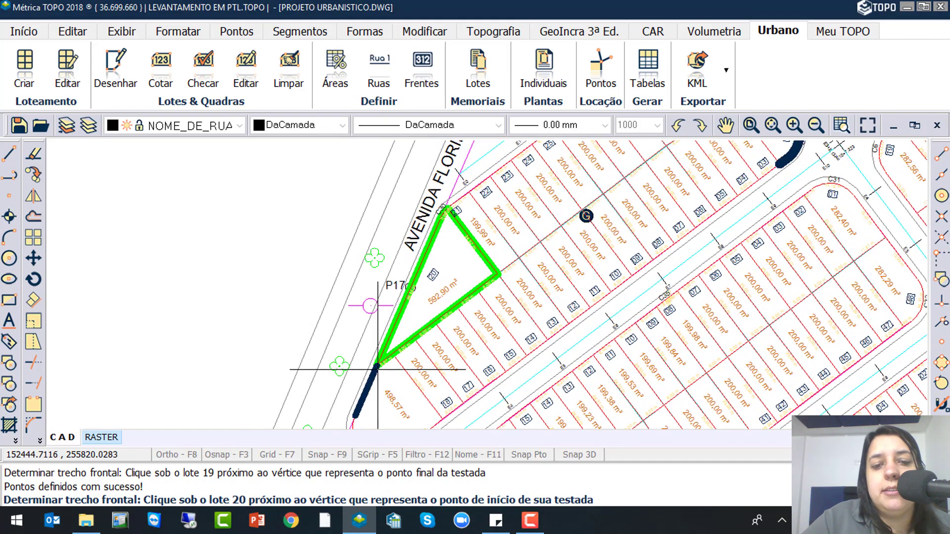
pyautogui.scroll(1, 374, 369)
pyautogui.scroll(-1, 374, 369)
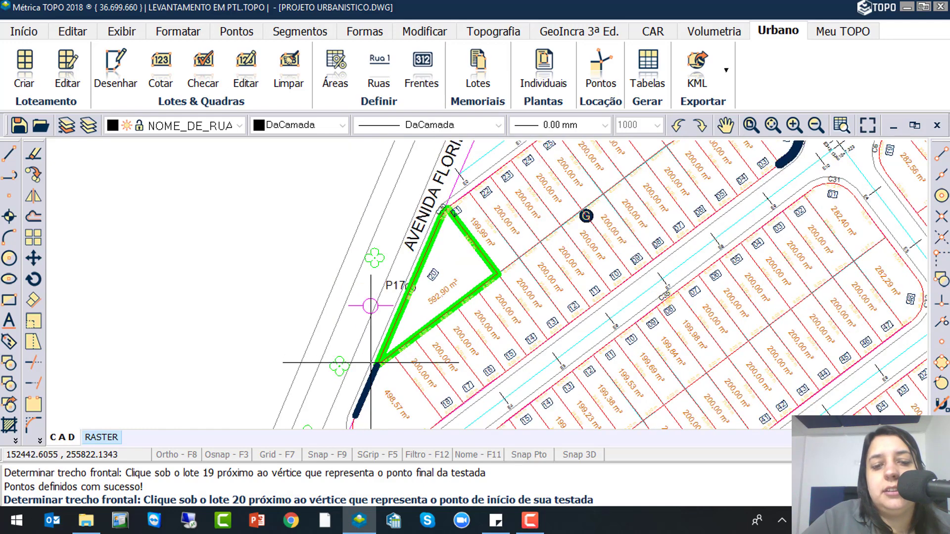
pyautogui.click(376, 366)
pyautogui.scroll(4, 448, 200)
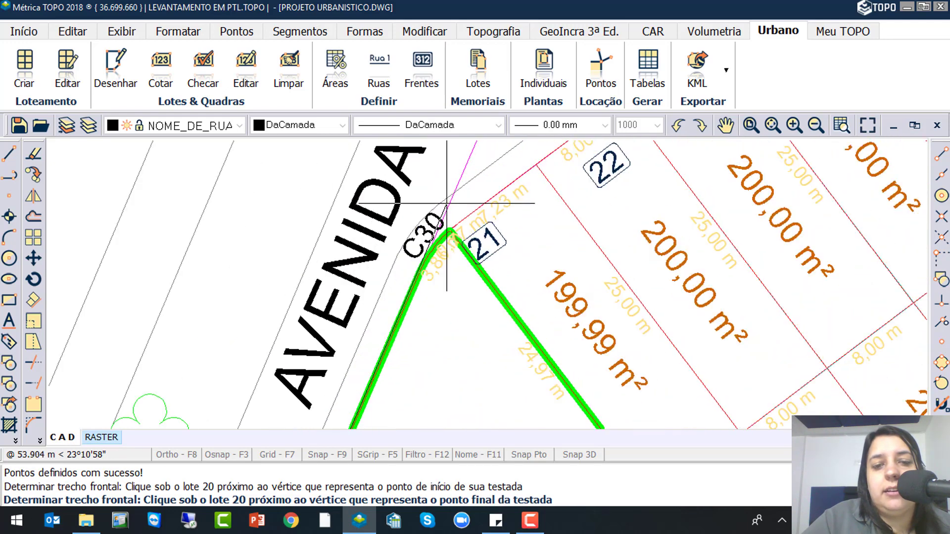
pyautogui.click(439, 215)
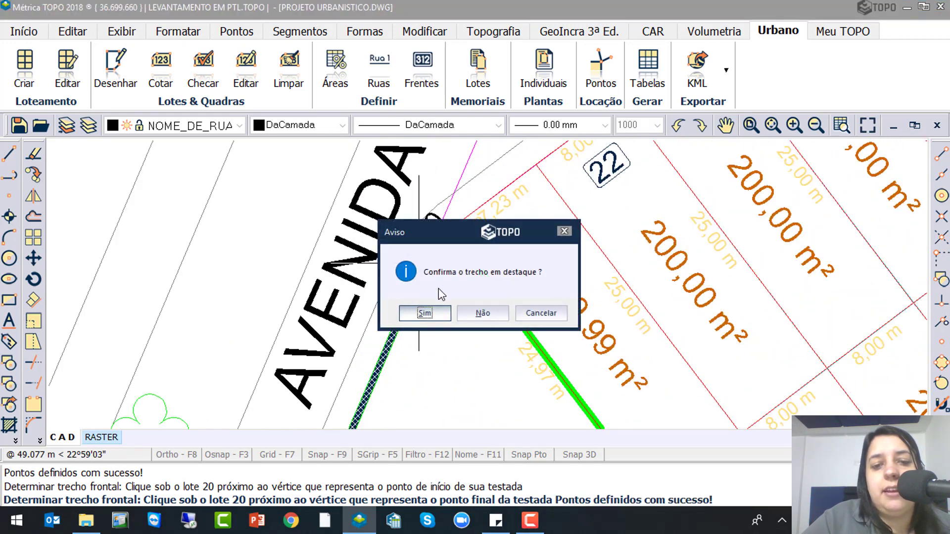
pyautogui.click(425, 314)
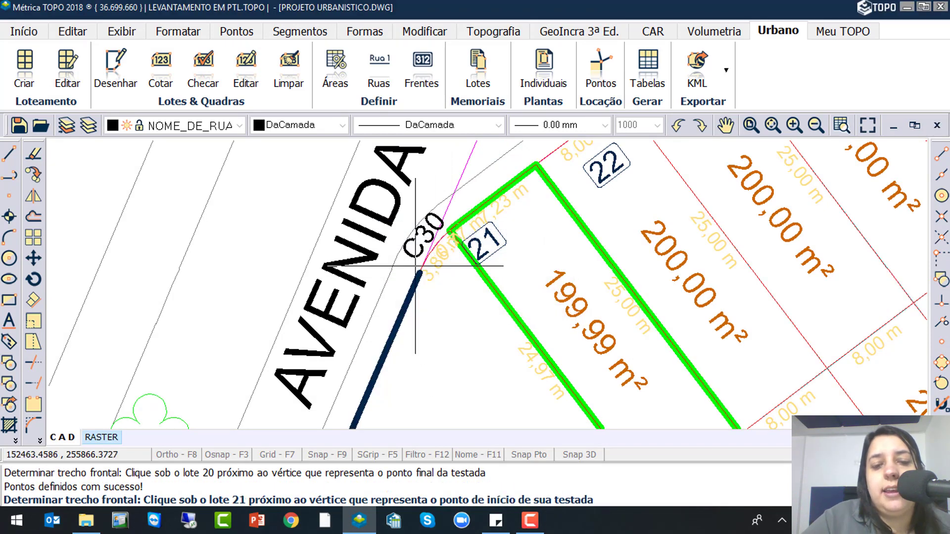
# Define block G lot 21's front from its vertex at curve C30 to the corner shared with lot 22
pyautogui.click(446, 226)
pyautogui.click(538, 161)
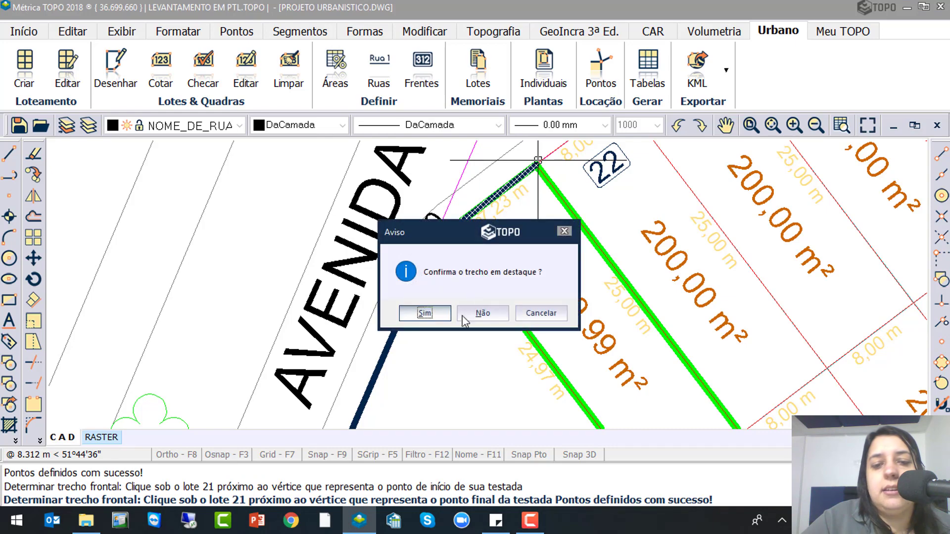
pyautogui.click(435, 315)
pyautogui.scroll(-5, 493, 218)
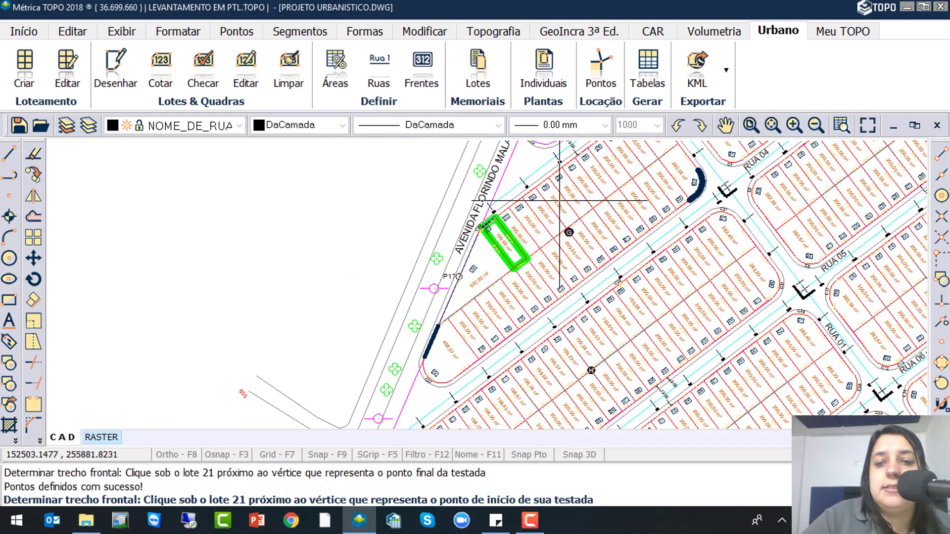
# Leave the front picking and save block G's lot front definitions
pyautogui.moveTo(559, 202); pyautogui.dragTo(532, 255, button='middle')
pyautogui.press('Escape')
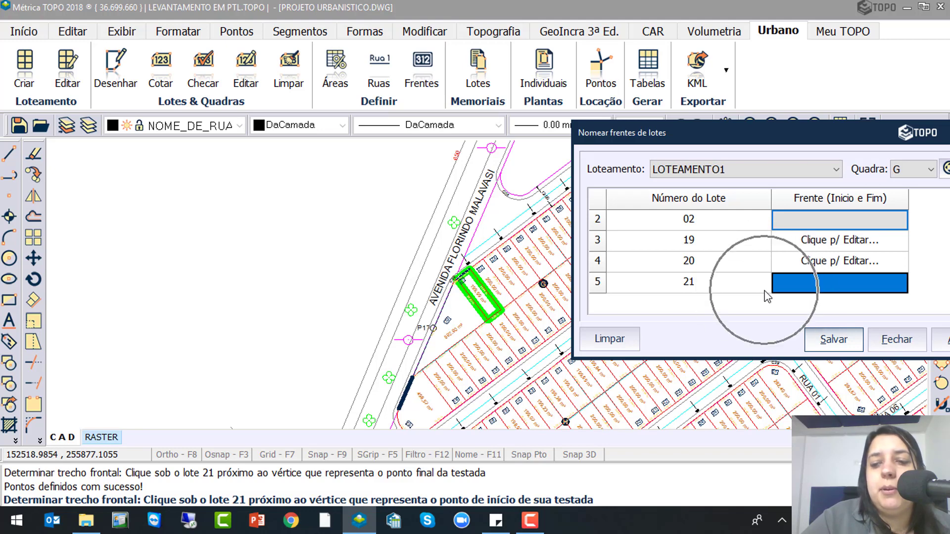
pyautogui.click(833, 341)
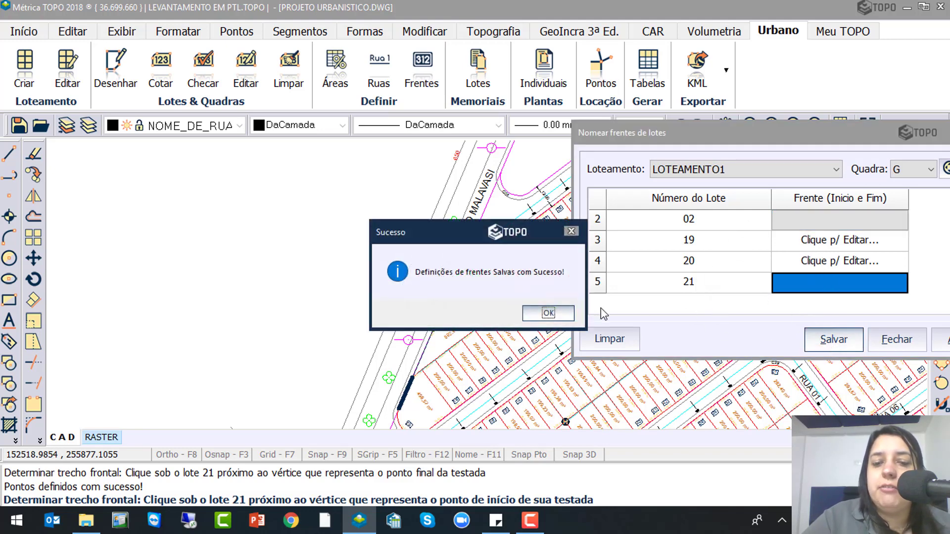
pyautogui.click(548, 313)
# Switch to block H and define lot 01's front along curve C31, from the vertex shared with lot 02 to the curve's far end
pyautogui.click(898, 171)
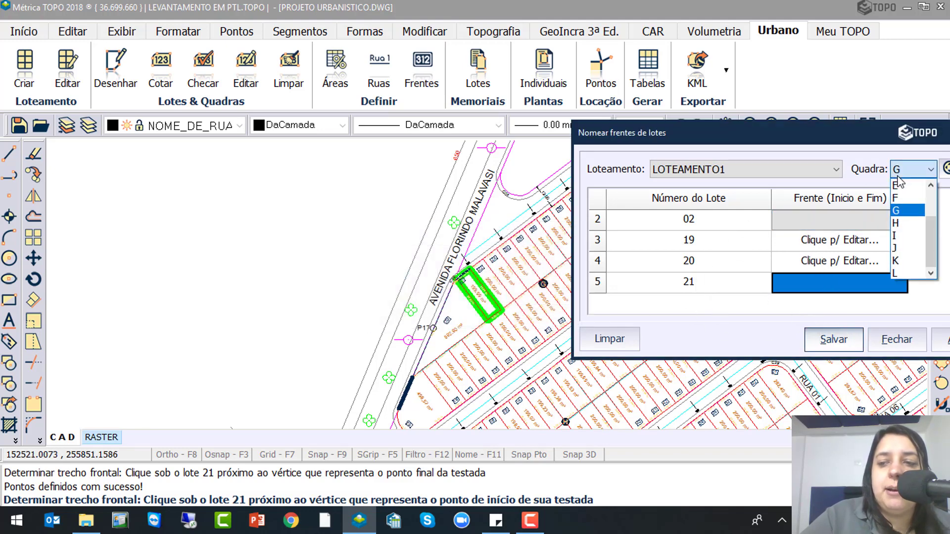
pyautogui.click(898, 223)
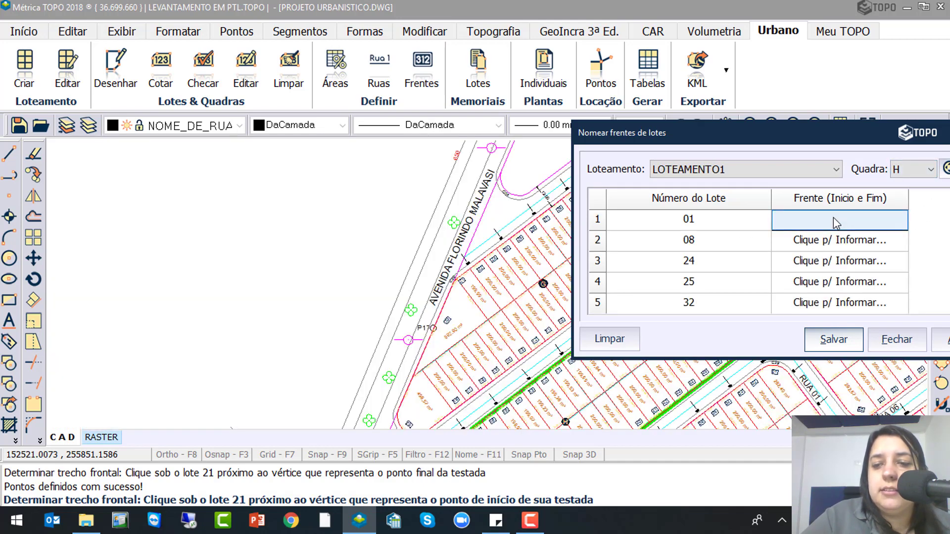
pyautogui.click(835, 223)
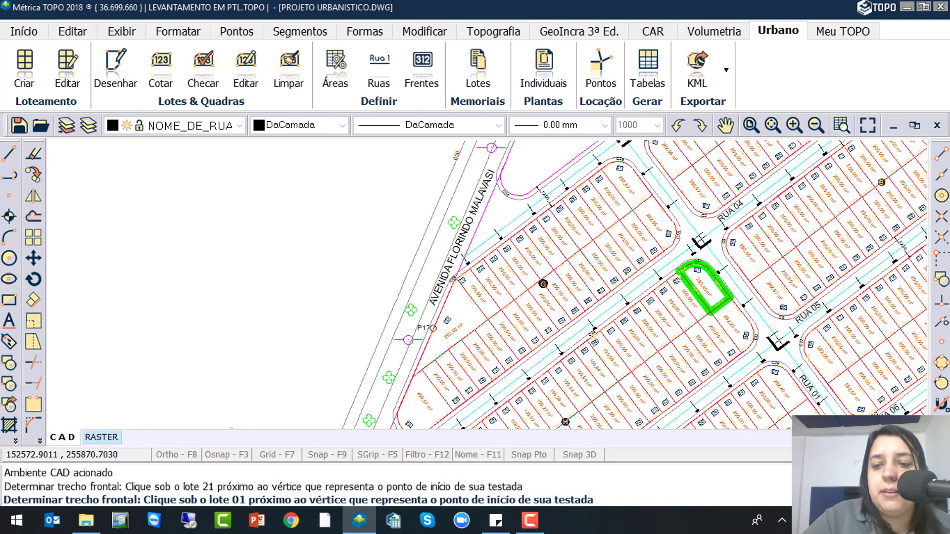
pyautogui.scroll(4, 677, 273)
pyautogui.click(676, 269)
pyautogui.click(792, 286)
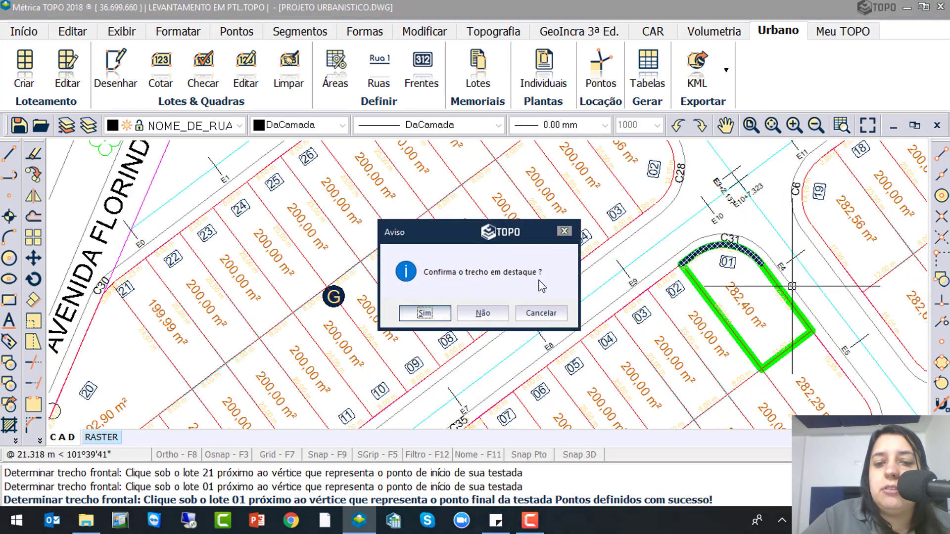
pyautogui.click(425, 314)
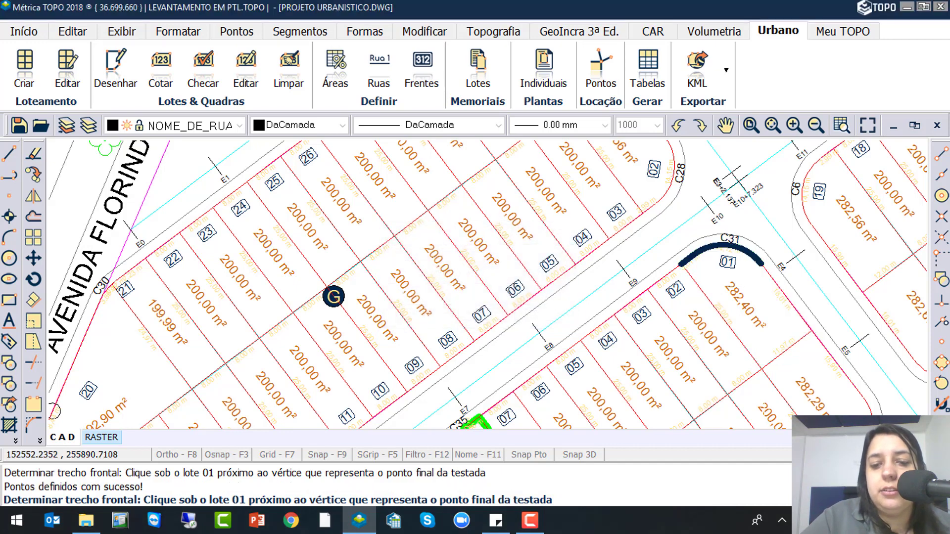
# Define block H lot 08's front along its street side facing block G and lot 24's front along the rounded corner near P16
pyautogui.click(519, 275)
pyautogui.click(532, 265)
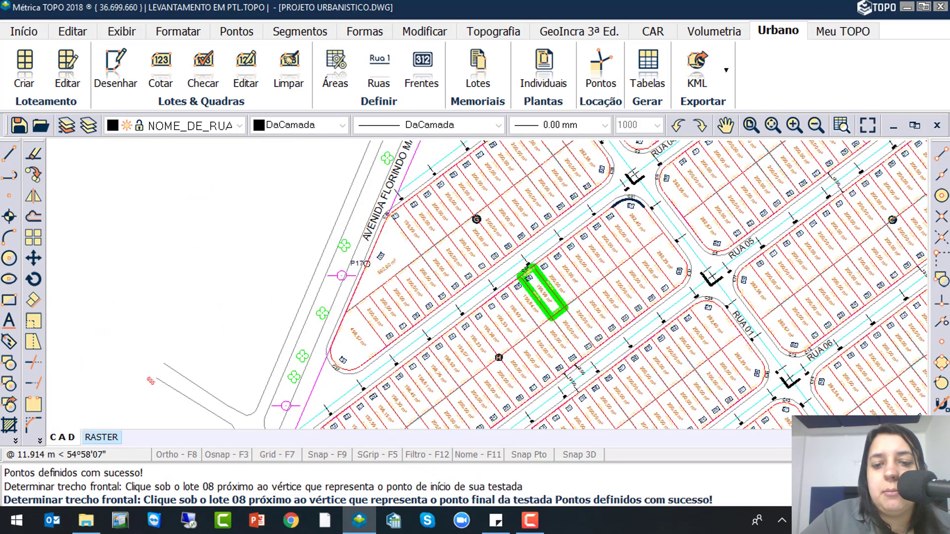
pyautogui.click(429, 314)
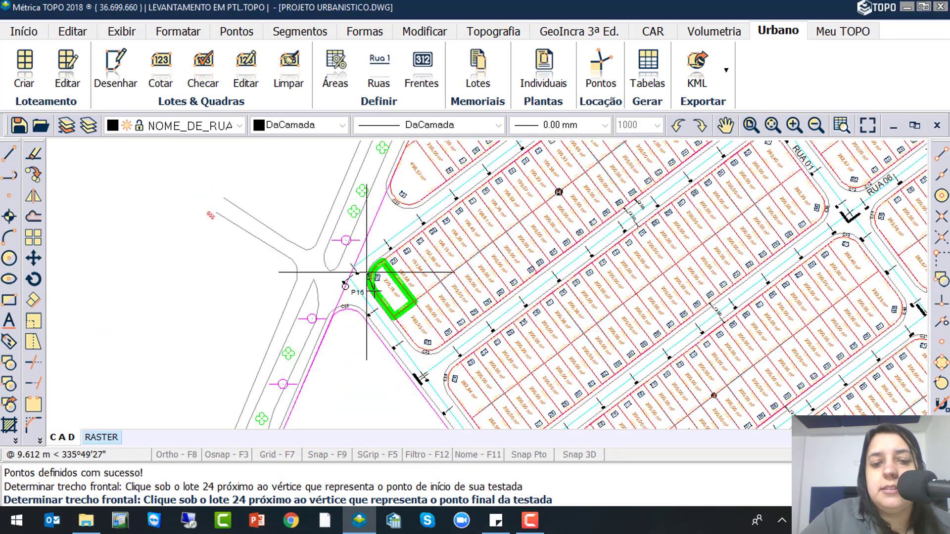
pyautogui.click(377, 256)
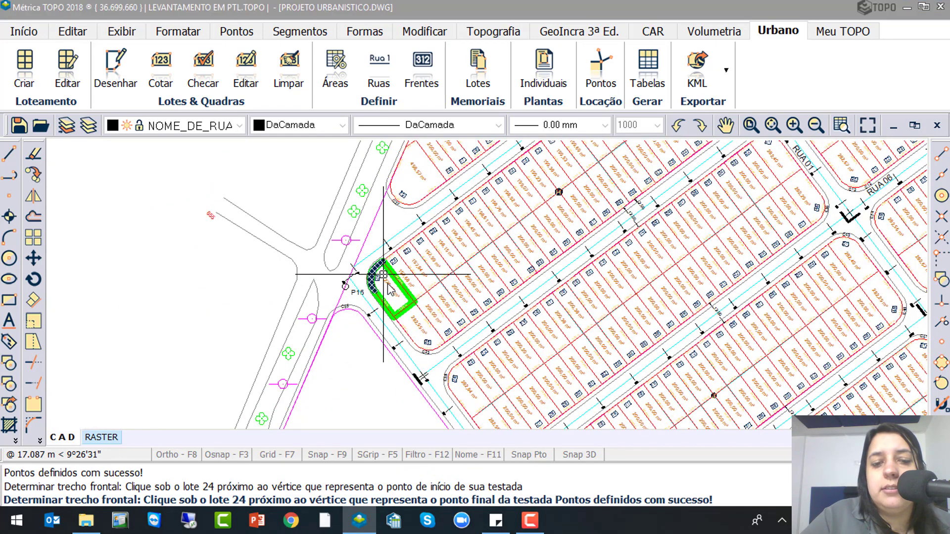
pyautogui.click(424, 313)
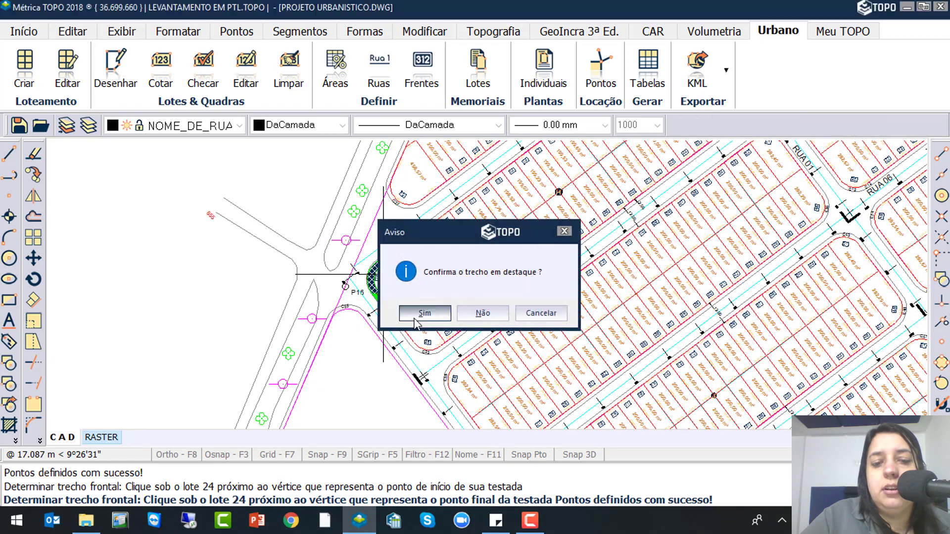
# Define block H lot 25's front along curve C33, from the vertex shared with lot 26 to the curve's end
pyautogui.click(452, 355)
pyautogui.scroll(2, 438, 359)
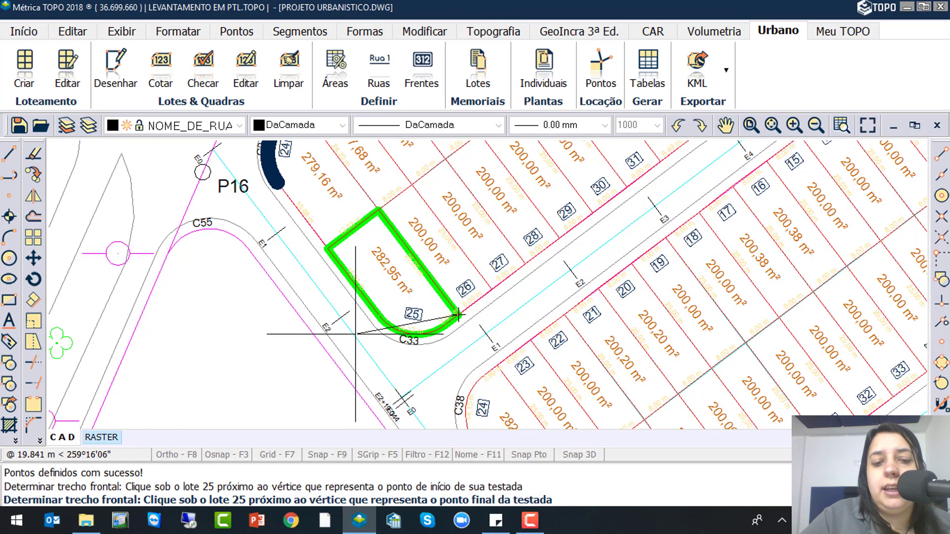
pyautogui.click(355, 328)
pyautogui.click(425, 314)
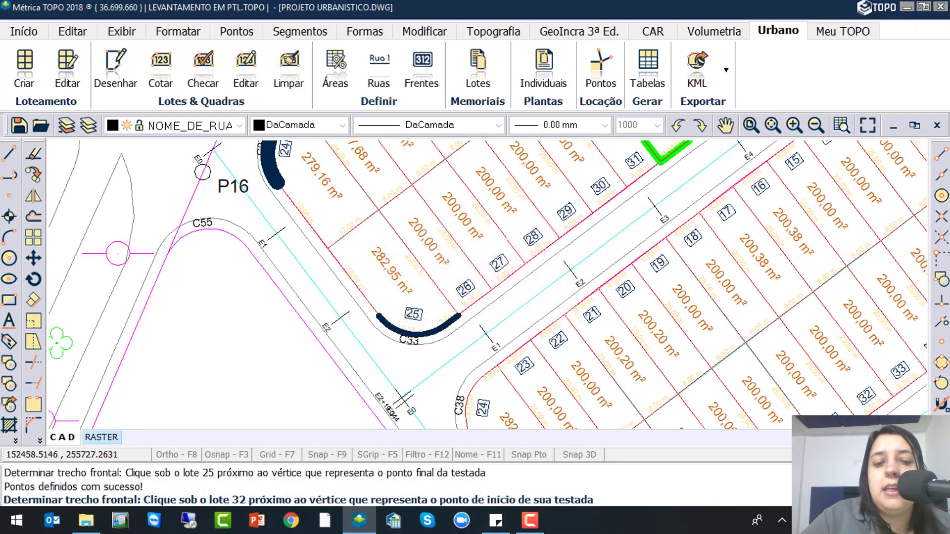
# Define block H lot 32's front as its short street side, from the corner with lot 33 to the corner with lot 31
pyautogui.scroll(-3, 568, 322)
pyautogui.scroll(3, 568, 322)
pyautogui.click(515, 238)
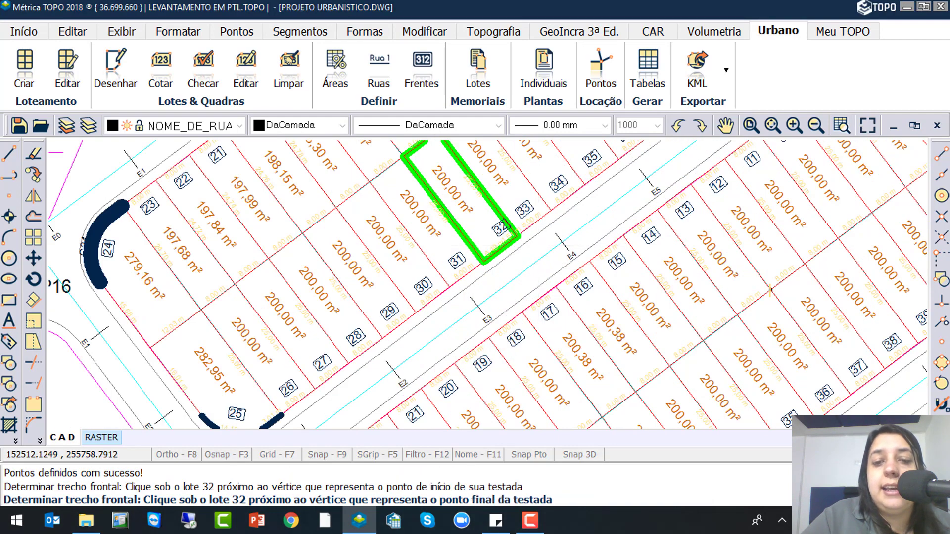
pyautogui.click(479, 261)
pyautogui.click(424, 313)
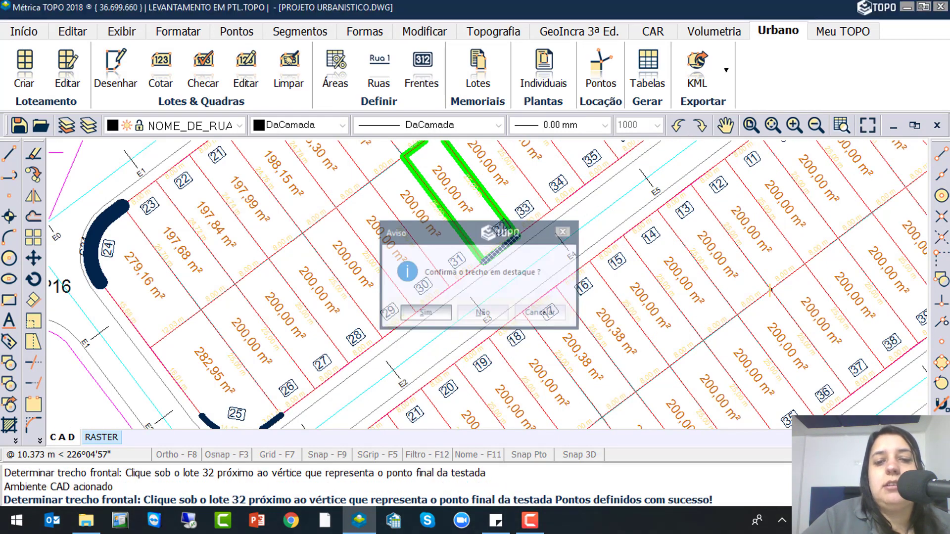
# Define block H lot 41's front as its short street side, from the corner with lot 42 to the corner with lot 40
pyautogui.scroll(-3, 414, 349)
pyautogui.scroll(2, 415, 349)
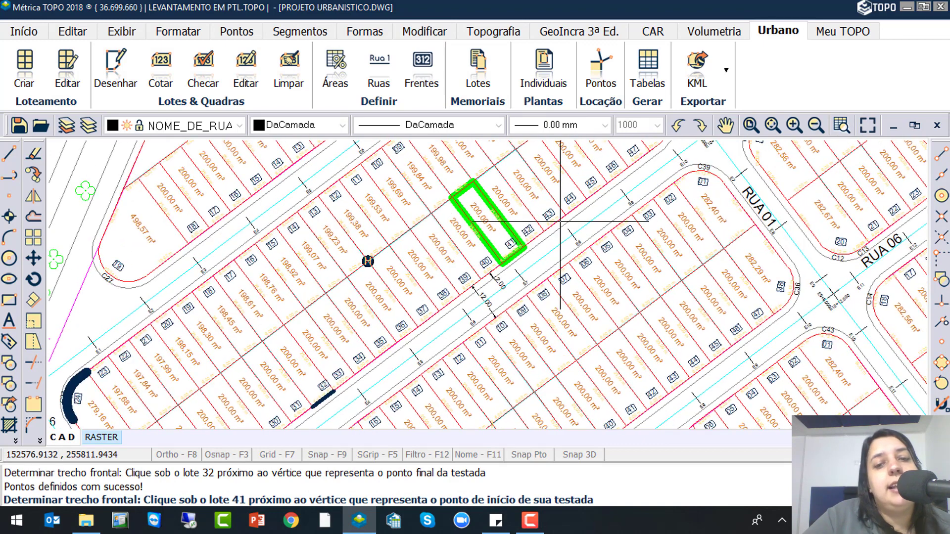
pyautogui.click(523, 248)
pyautogui.click(492, 271)
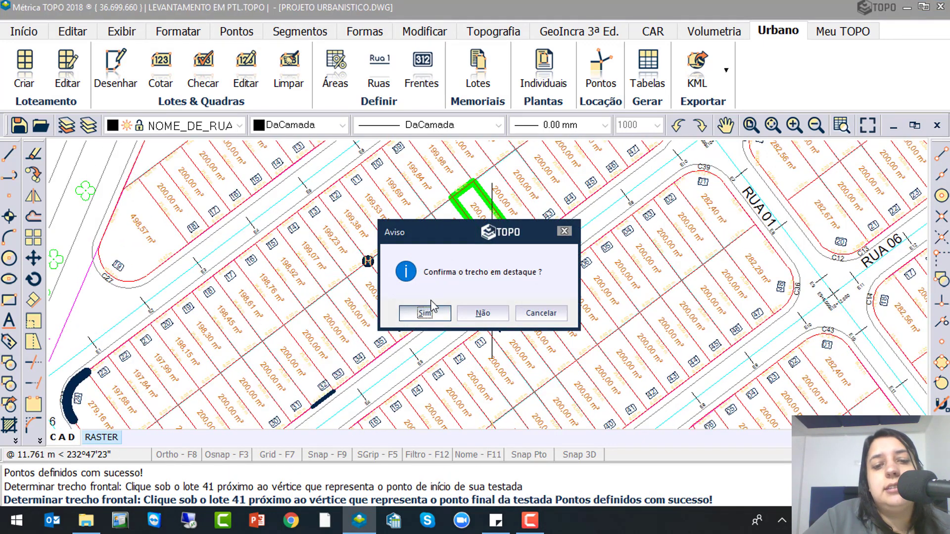
pyautogui.click(435, 315)
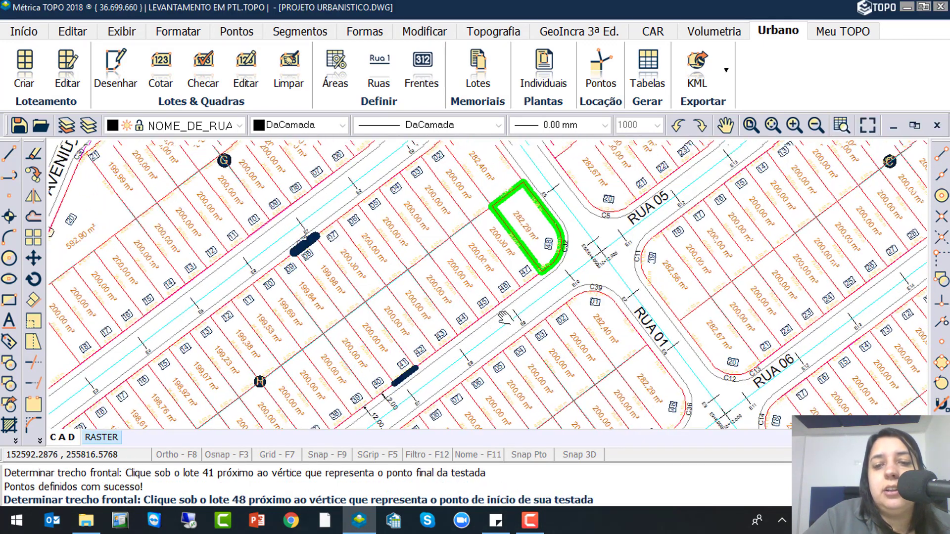
# Define block H lot 48's front along curve C32, ending at the vertex shared with lot 47
pyautogui.click(556, 224)
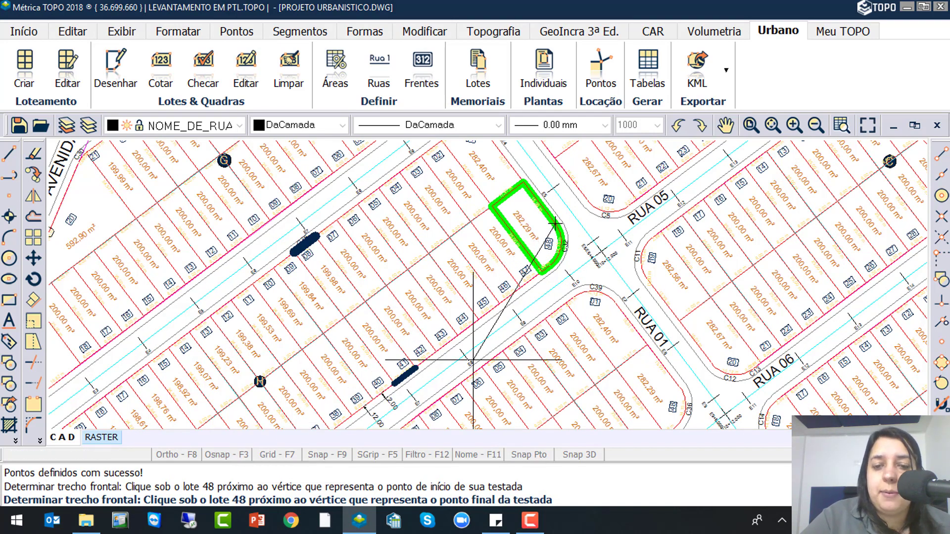
pyautogui.click(544, 270)
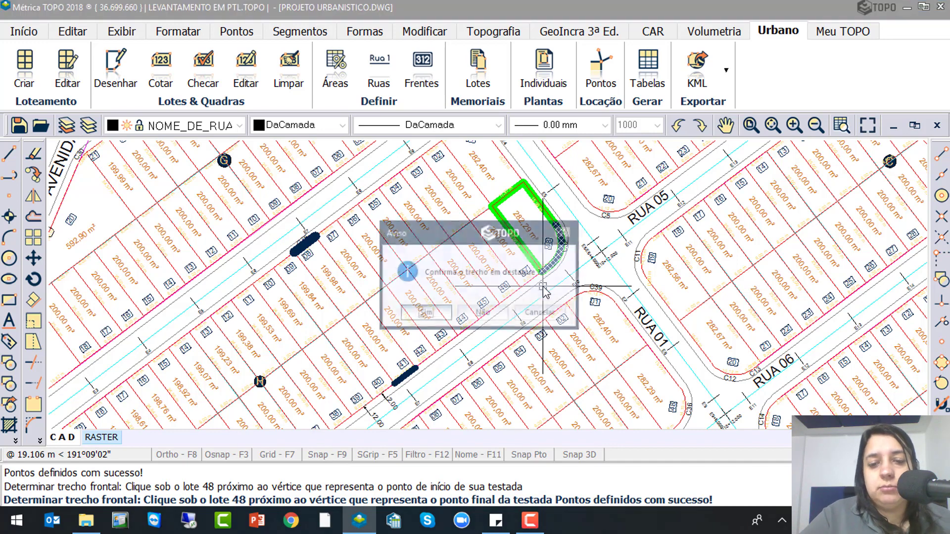
pyautogui.click(424, 313)
# Finish picking fronts and save block H's lot front definitions
pyautogui.scroll(5, 553, 272)
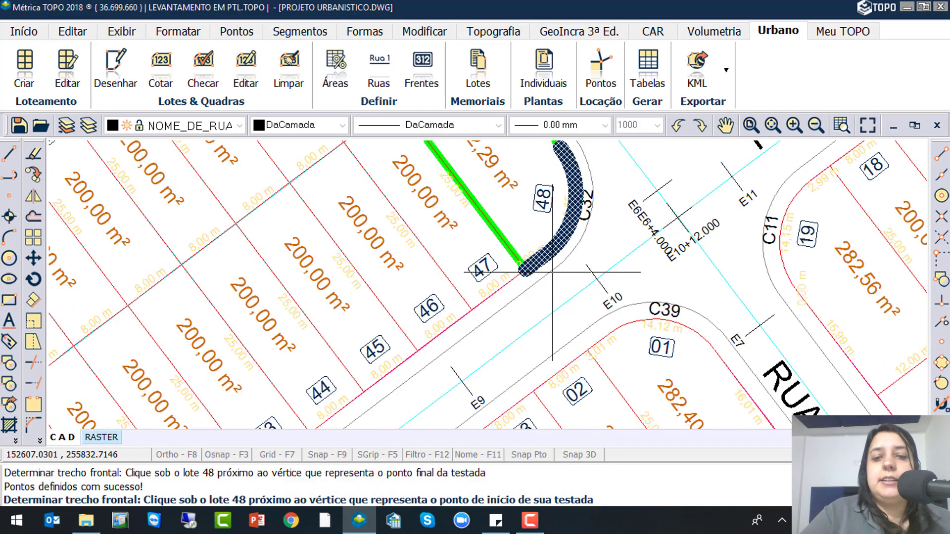
pyautogui.scroll(-5, 518, 273)
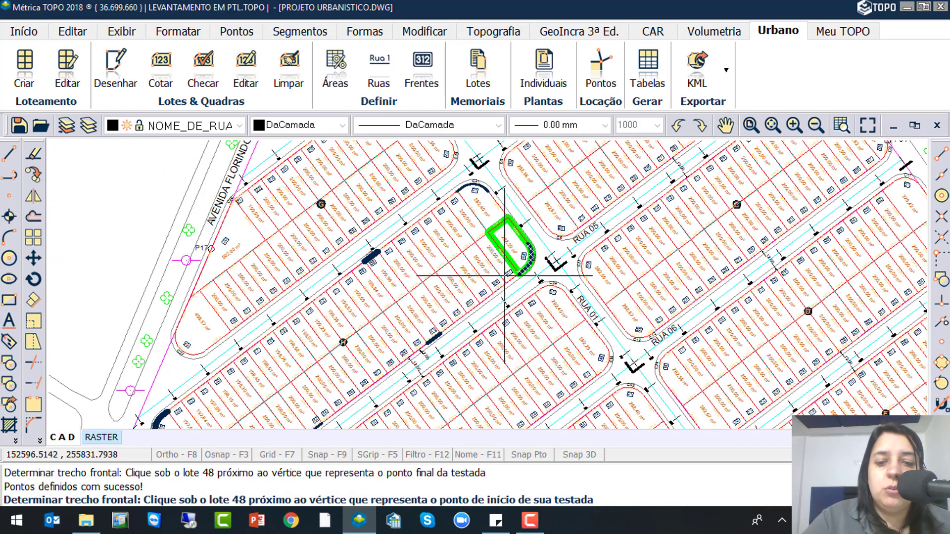
pyautogui.scroll(2, 507, 266)
pyautogui.press('Escape')
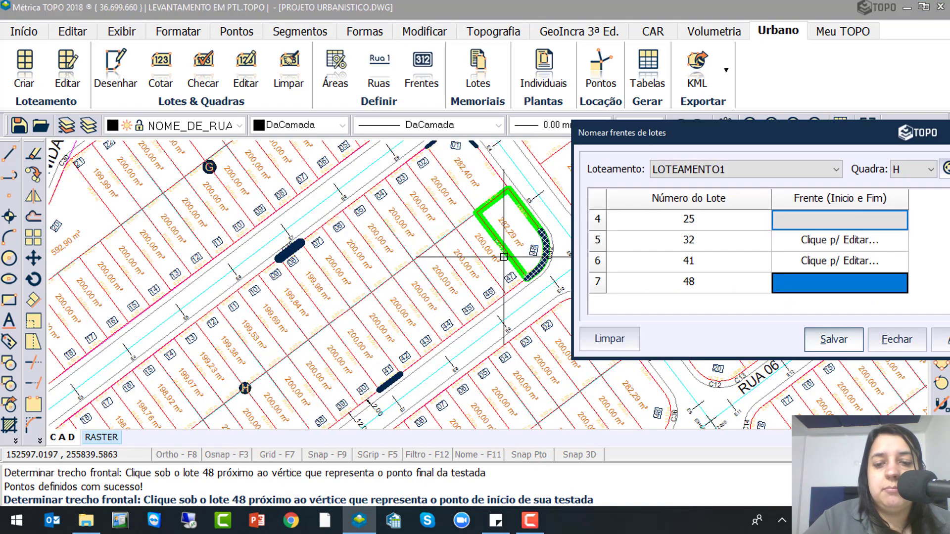
pyautogui.click(848, 341)
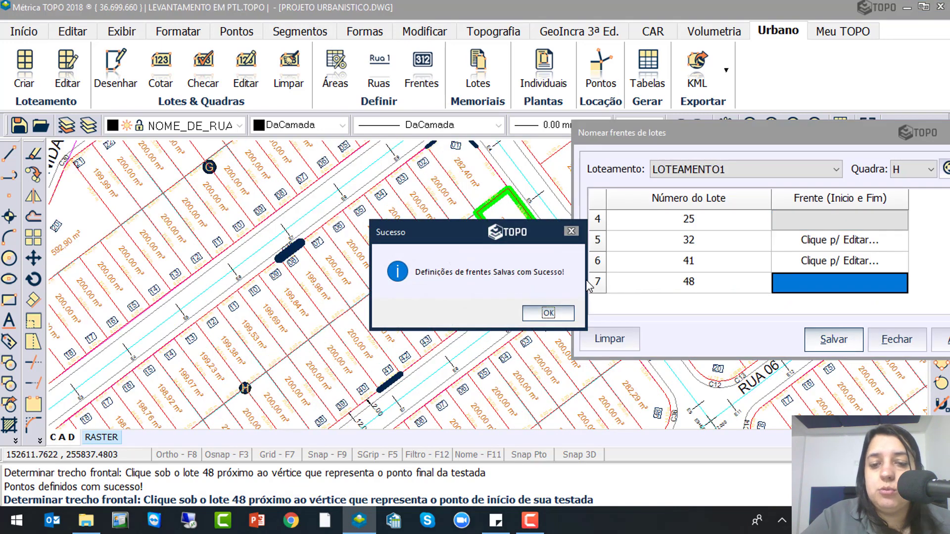
pyautogui.click(544, 313)
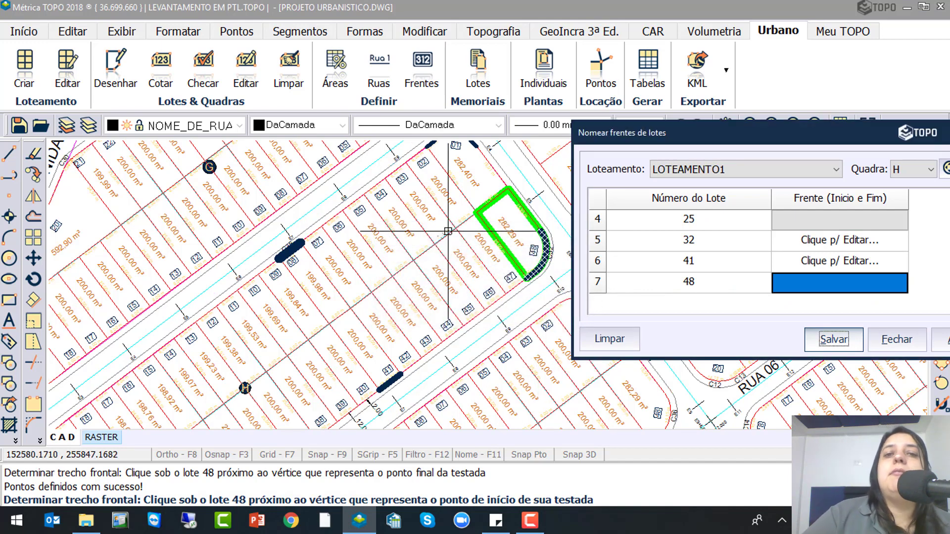
# Switch to block I and define lot 01's front from the vertex shared with lot 02 to the end of curve C39
pyautogui.click(909, 171)
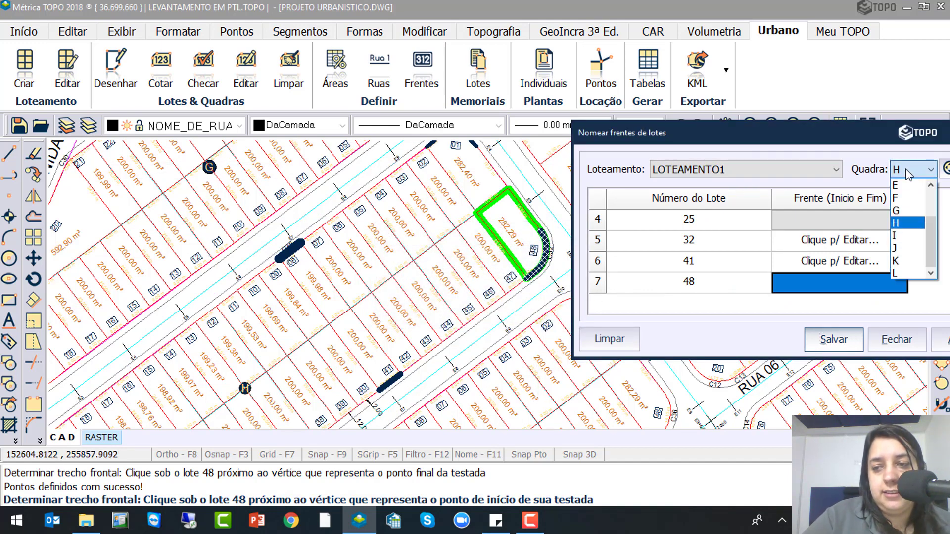
pyautogui.click(901, 236)
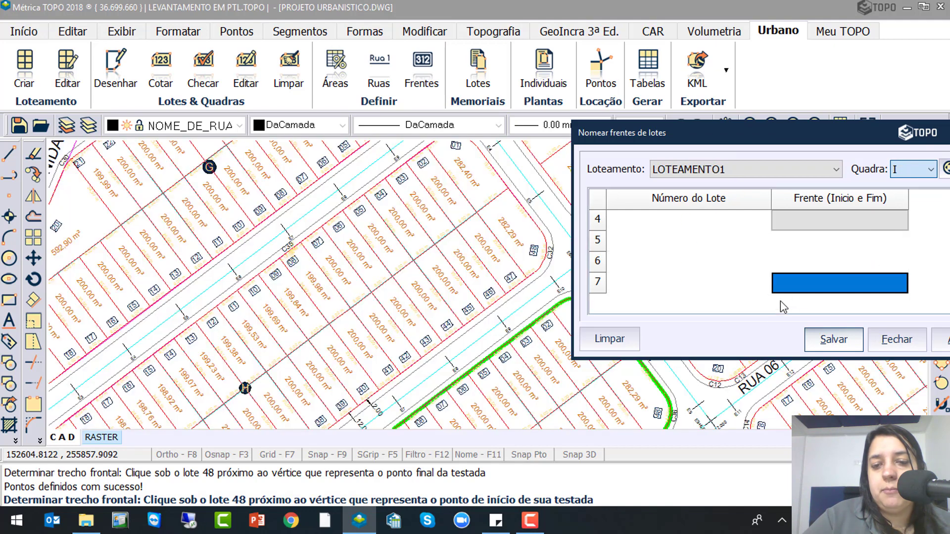
pyautogui.click(830, 219)
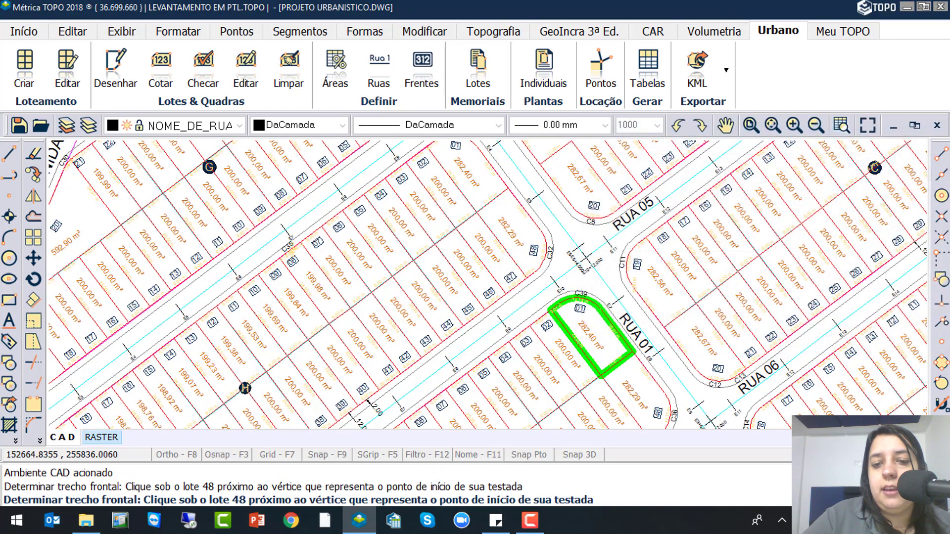
pyautogui.scroll(3, 524, 308)
pyautogui.scroll(2, 524, 308)
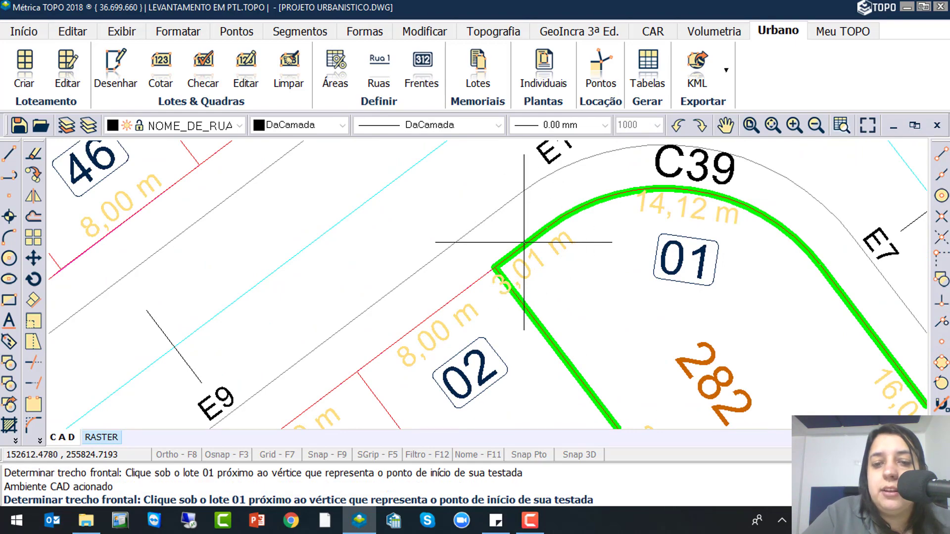
pyautogui.scroll(-4, 524, 243)
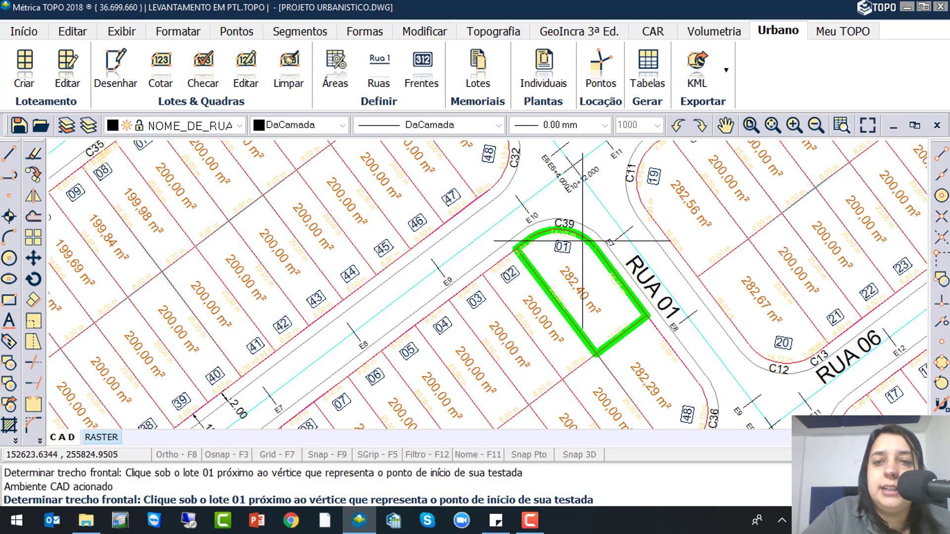
pyautogui.scroll(2, 572, 248)
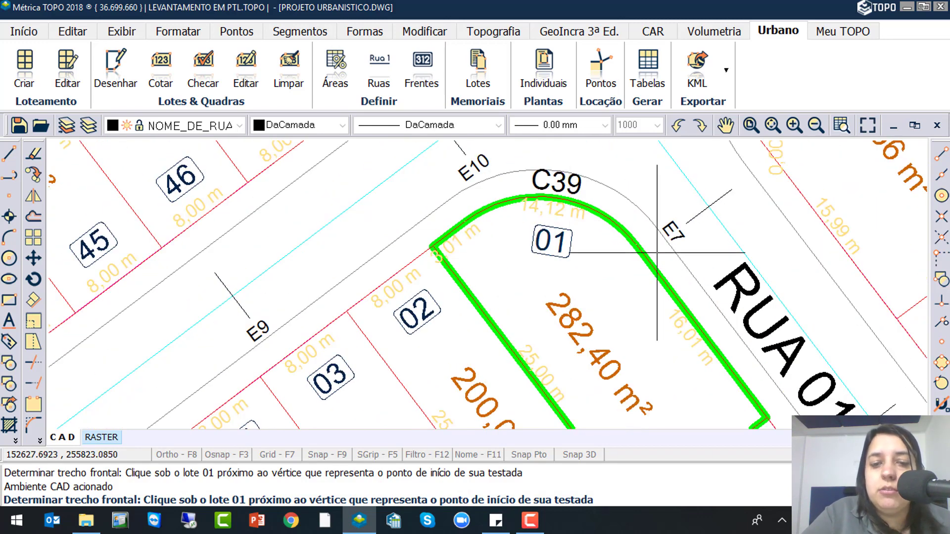
pyautogui.click(434, 248)
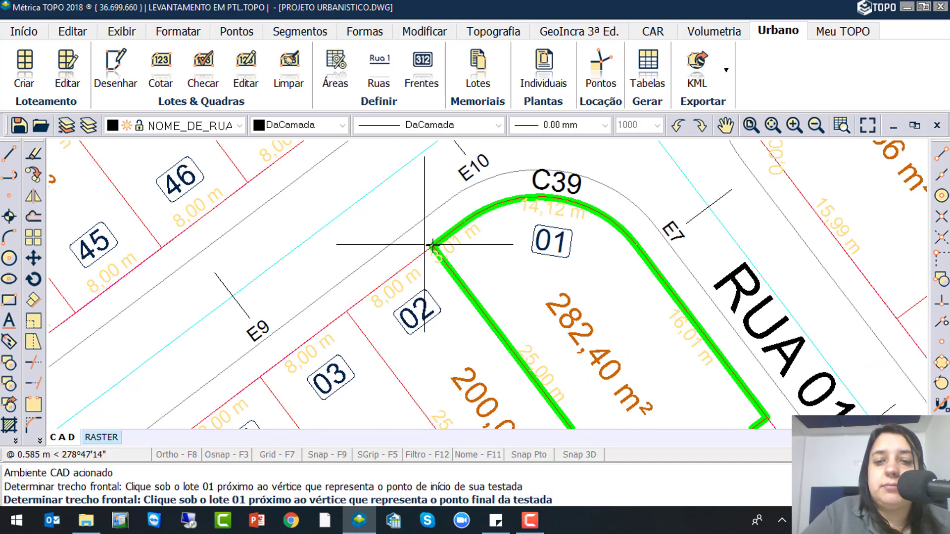
pyautogui.click(638, 245)
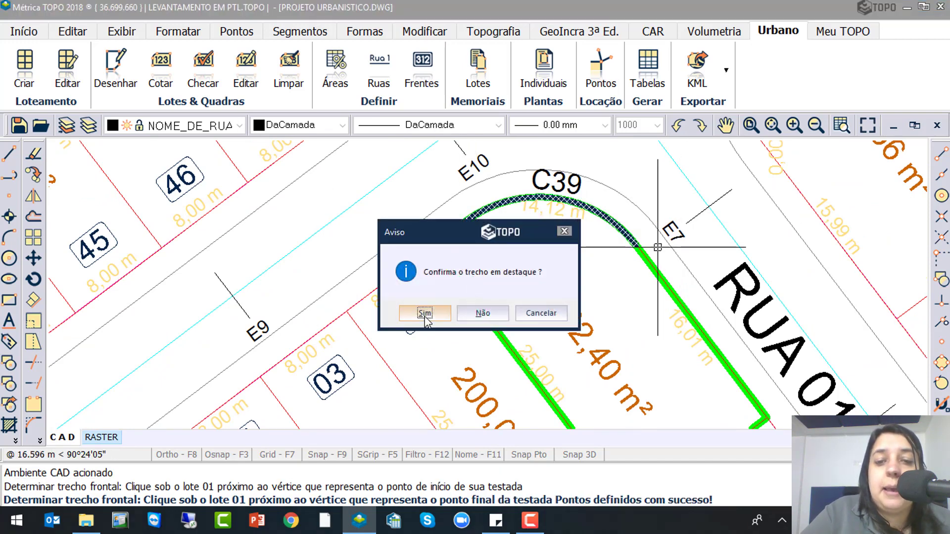
pyautogui.click(425, 313)
# Define block I lot 24's front from the lower end of curve C38 to the vertex shared with lot 23
pyautogui.scroll(-5, 425, 317)
pyautogui.moveTo(381, 313); pyautogui.dragTo(579, 120, button='middle')
pyautogui.moveTo(187, 416); pyautogui.dragTo(304, 312, button='middle')
pyautogui.scroll(2, 304, 312)
pyautogui.scroll(4, 340, 316)
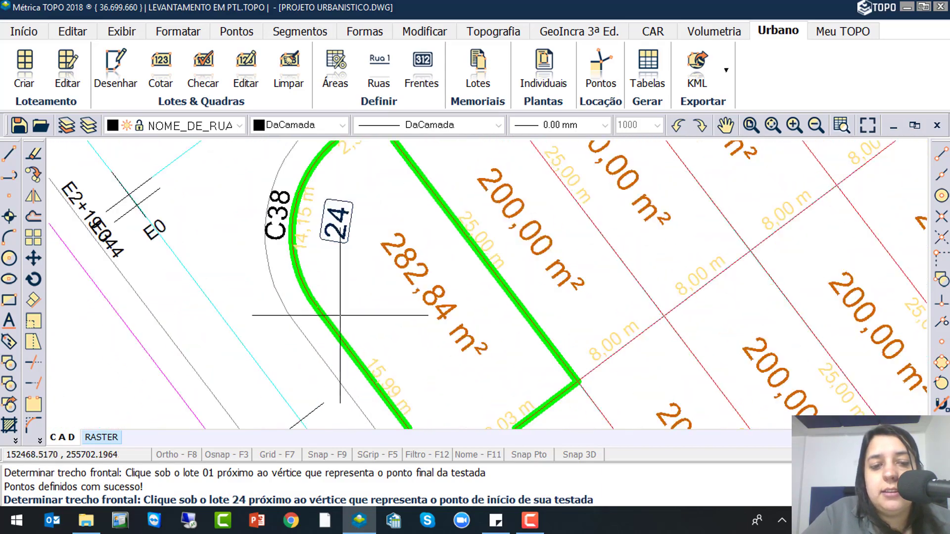
pyautogui.moveTo(320, 239); pyautogui.dragTo(333, 334, button='middle')
pyautogui.click(341, 417)
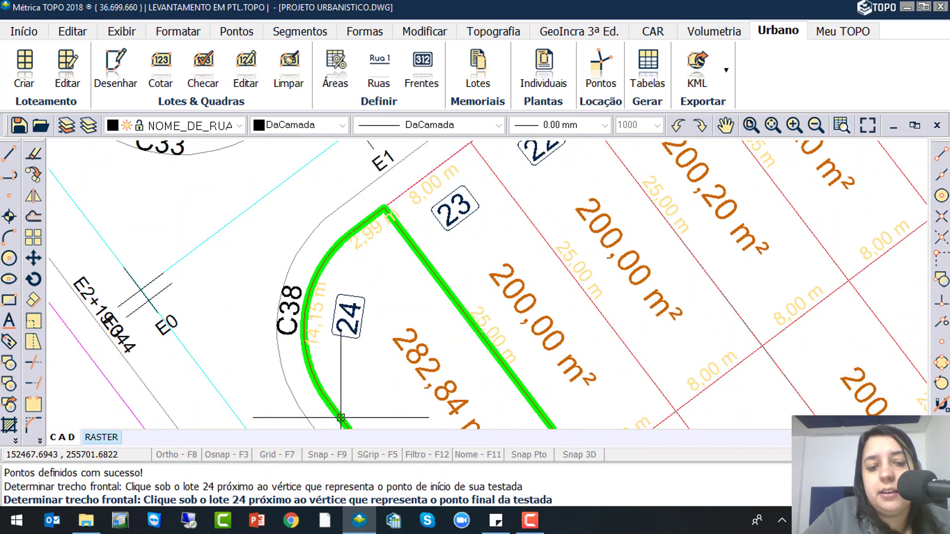
pyautogui.click(383, 198)
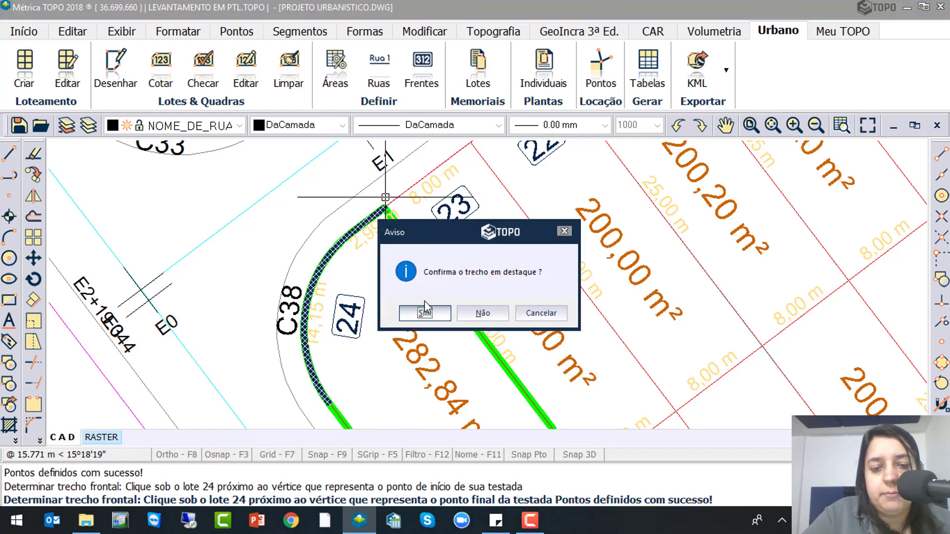
pyautogui.click(424, 311)
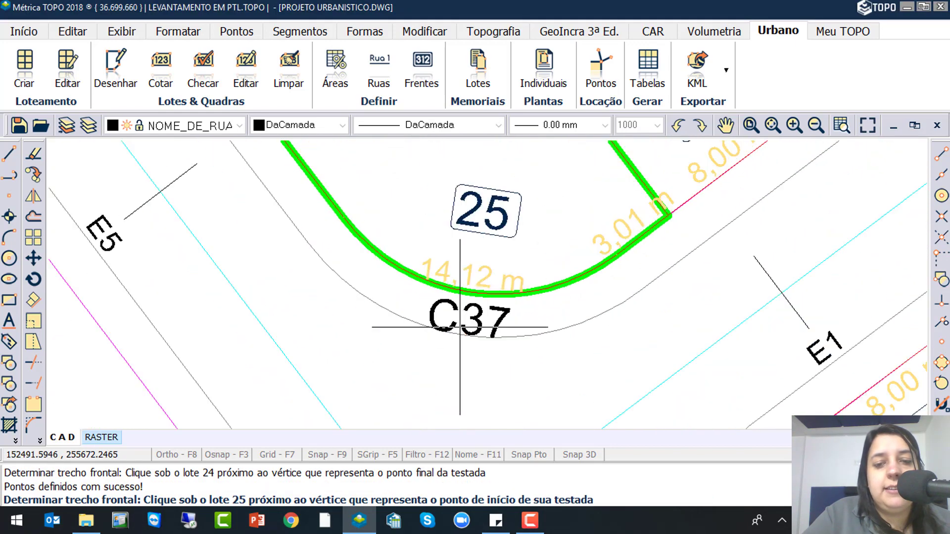
# Define block I lot 25's front from the vertex shared with lot 26 to the far end of curve C37
pyautogui.click(671, 213)
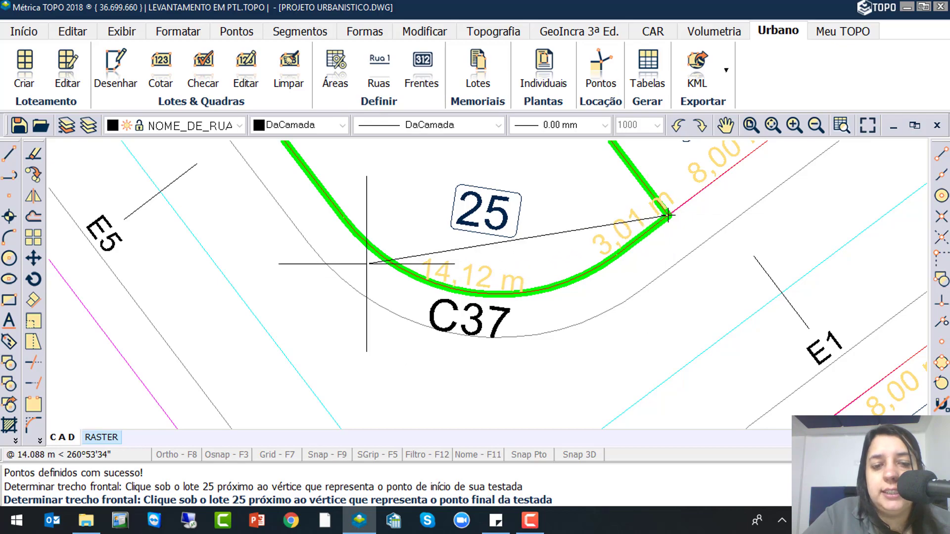
pyautogui.click(324, 207)
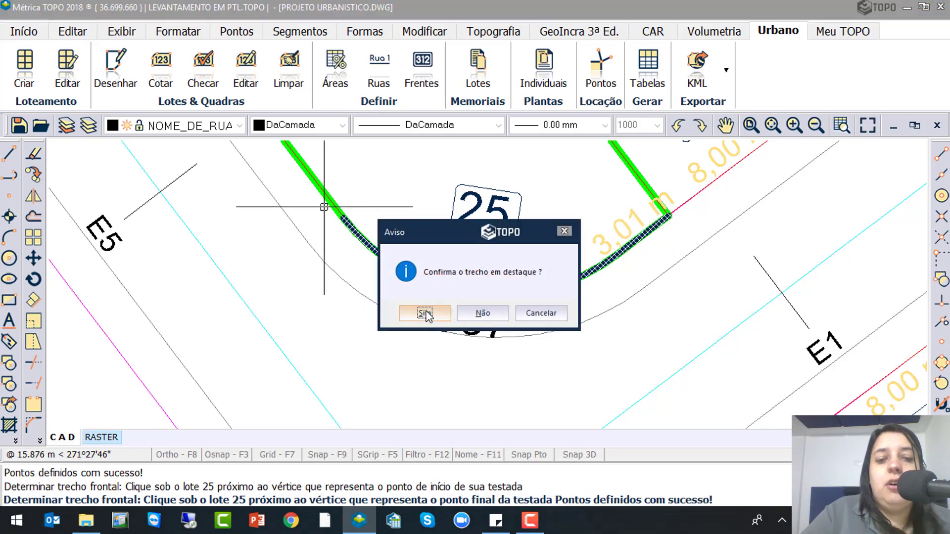
pyautogui.click(424, 313)
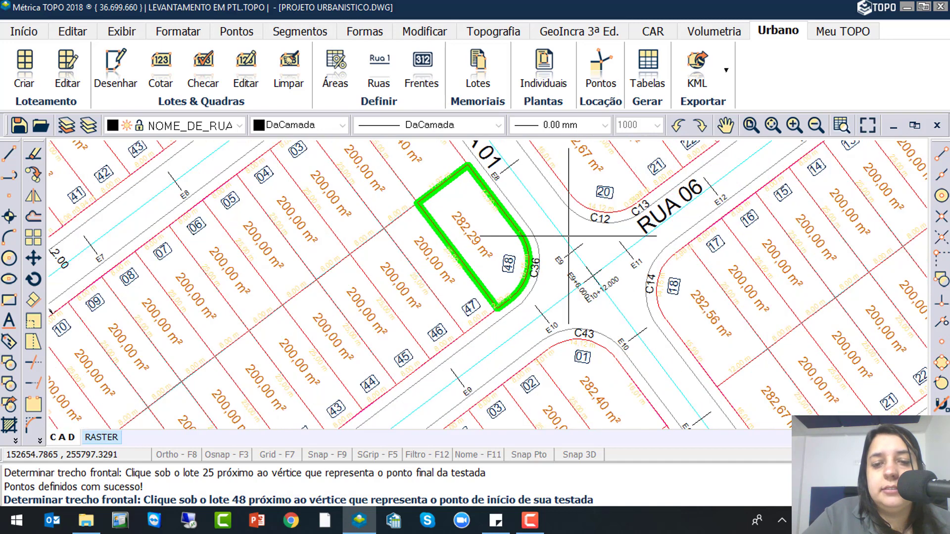
# Define block I lot 48's front from the start of curve C36 to the vertex shared with lot 47
pyautogui.scroll(2, 568, 237)
pyautogui.click(497, 234)
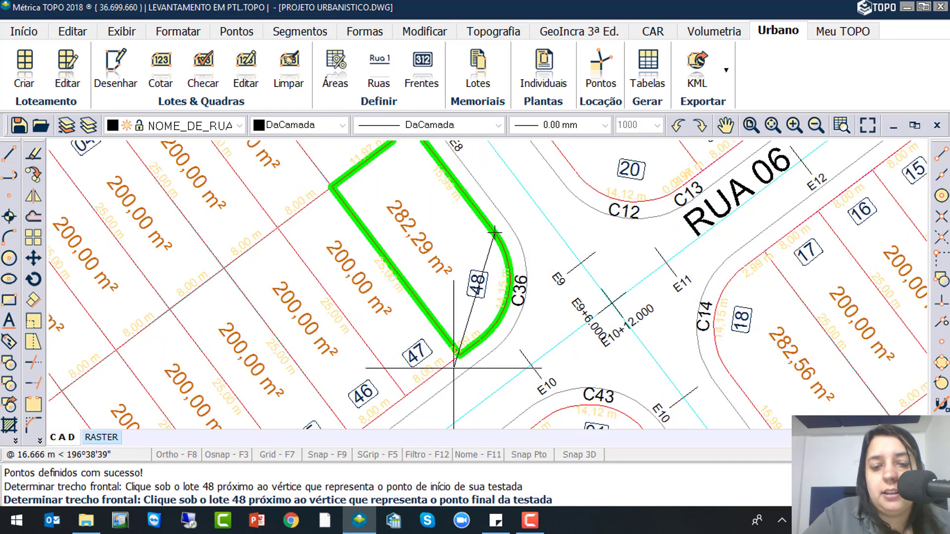
pyautogui.scroll(6, 454, 369)
pyautogui.click(466, 337)
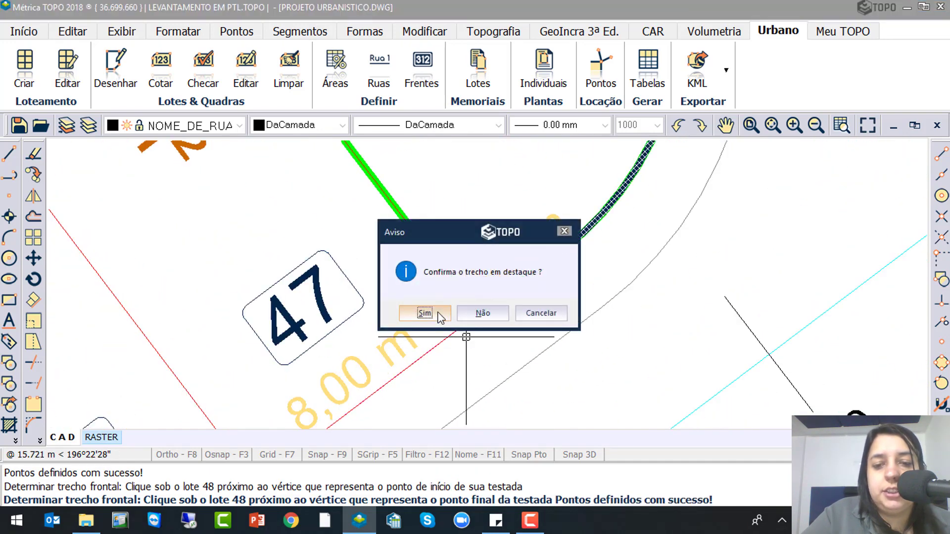
pyautogui.click(424, 312)
pyautogui.scroll(-4, 512, 270)
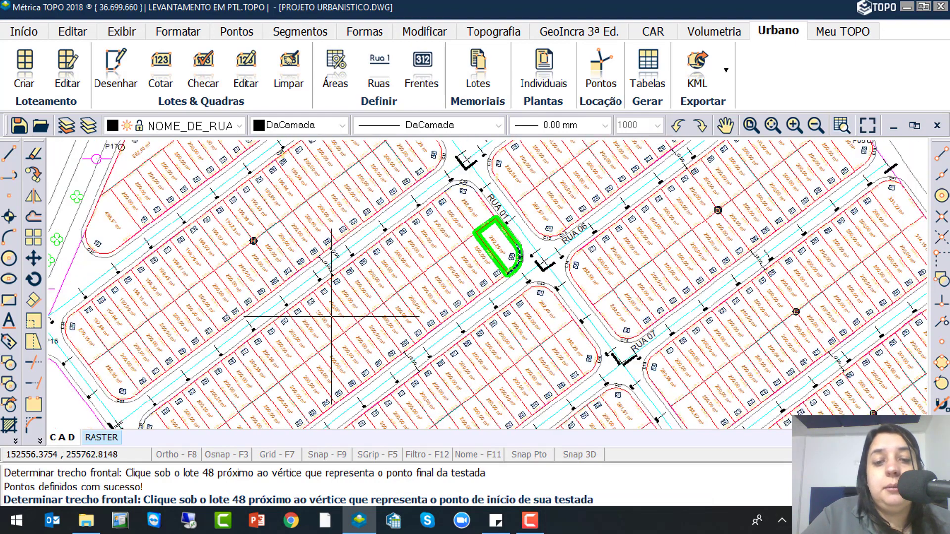
# Finish picking fronts and save block I's lot front definitions
pyautogui.press('Escape')
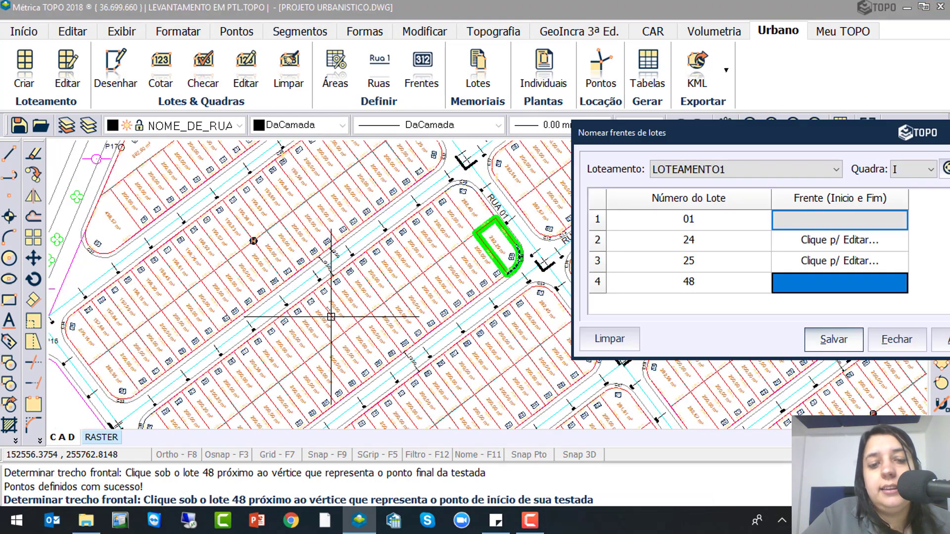
pyautogui.click(807, 344)
pyautogui.click(547, 314)
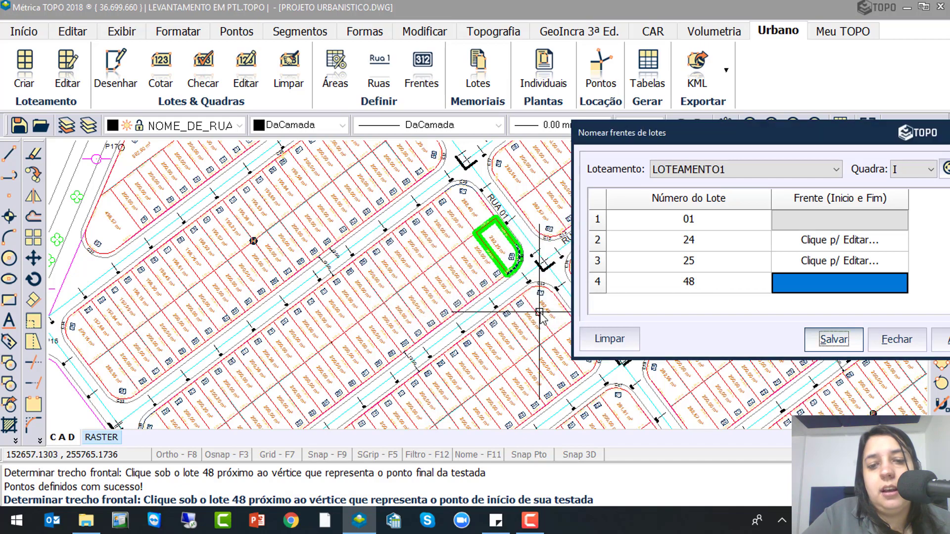
# Switch to block J and define lot 01's front from the vertex shared with lot 02 to the end of curve C43
pyautogui.click(921, 172)
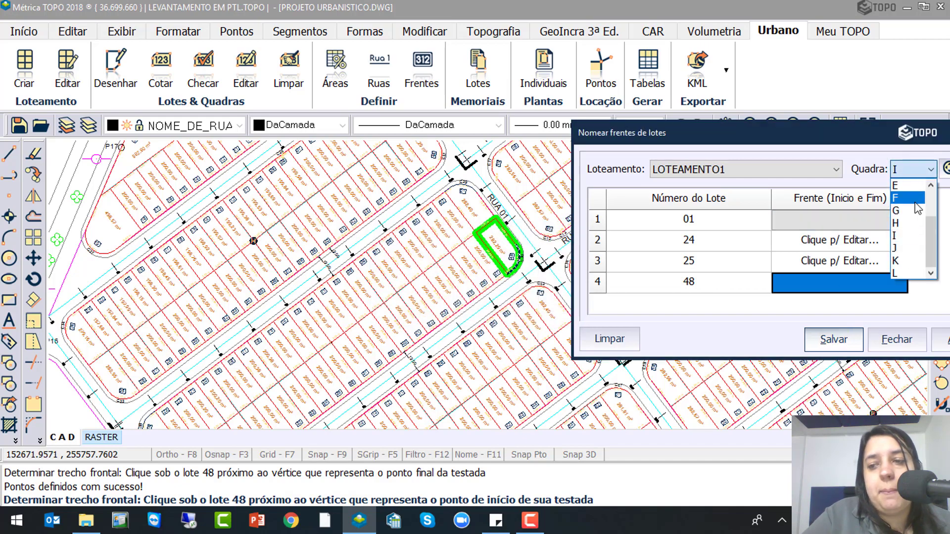
pyautogui.click(912, 247)
pyautogui.click(840, 220)
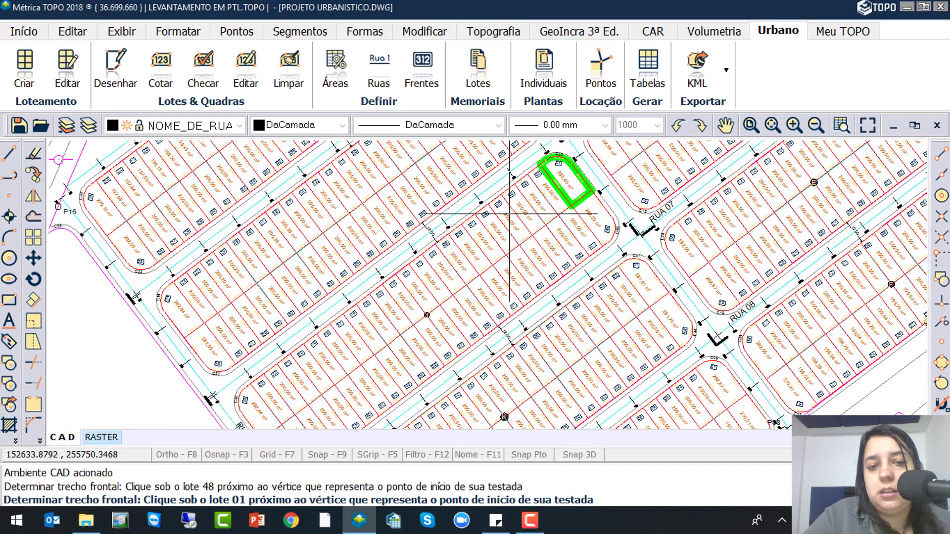
pyautogui.scroll(2, 558, 165)
pyautogui.moveTo(558, 164); pyautogui.dragTo(553, 249, button='middle')
pyautogui.scroll(4, 557, 240)
pyautogui.click(454, 279)
pyautogui.click(611, 289)
pyautogui.click(432, 317)
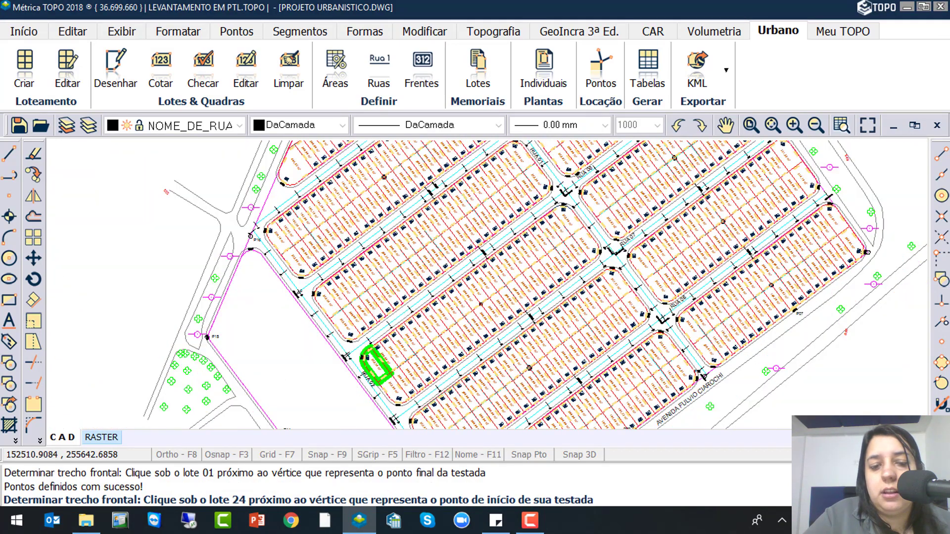
# Define block J lot 24's front from the lower end of curve C42 to the vertex shared with lot 23
pyautogui.scroll(3, 376, 369)
pyautogui.click(389, 381)
pyautogui.click(378, 283)
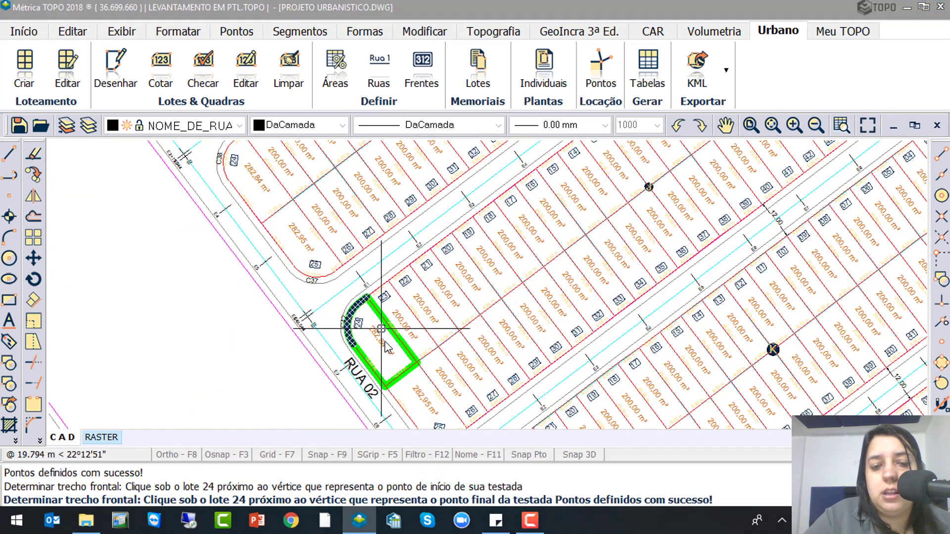
pyautogui.click(422, 314)
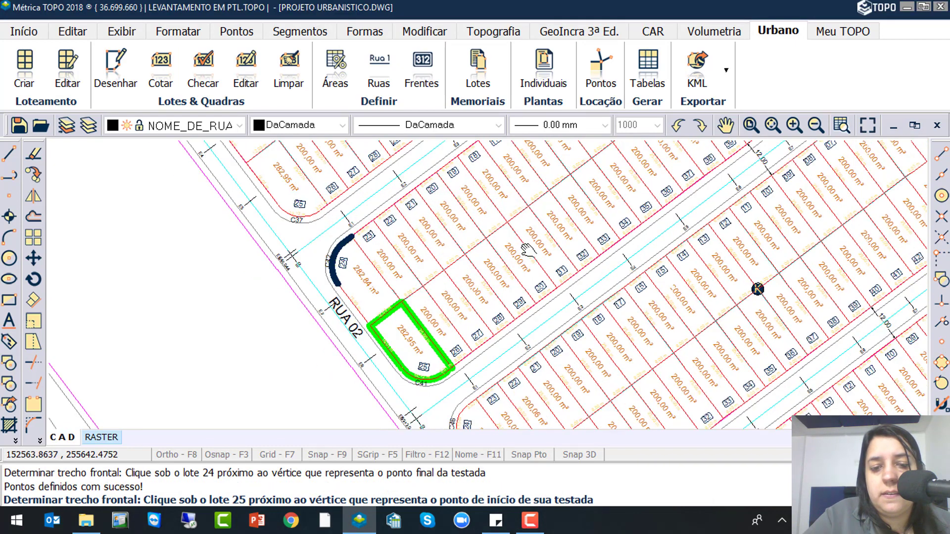
# Define block J lot 25's front from the vertex shared with lot 26 to the far end of curve C41, excluding the straight Rua 02 side
pyautogui.click(390, 314)
pyautogui.click(365, 296)
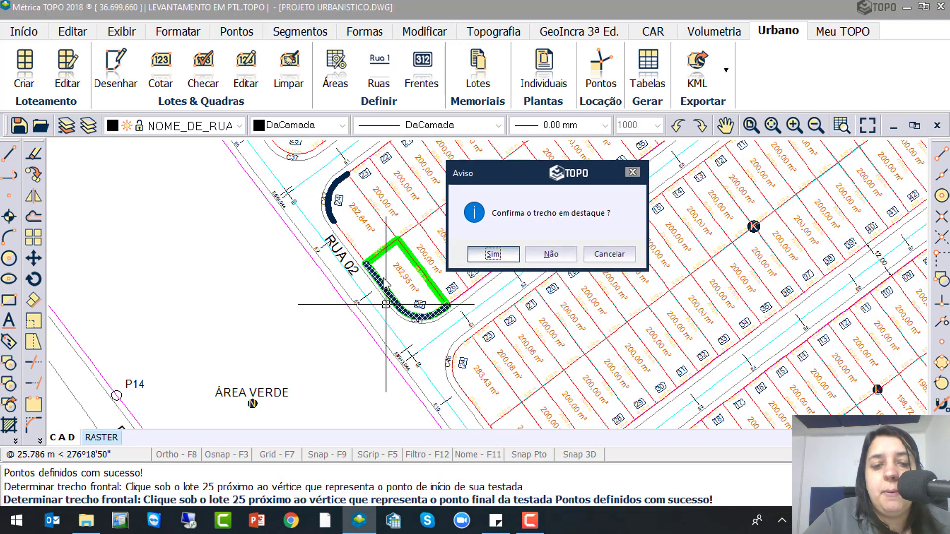
pyautogui.click(532, 255)
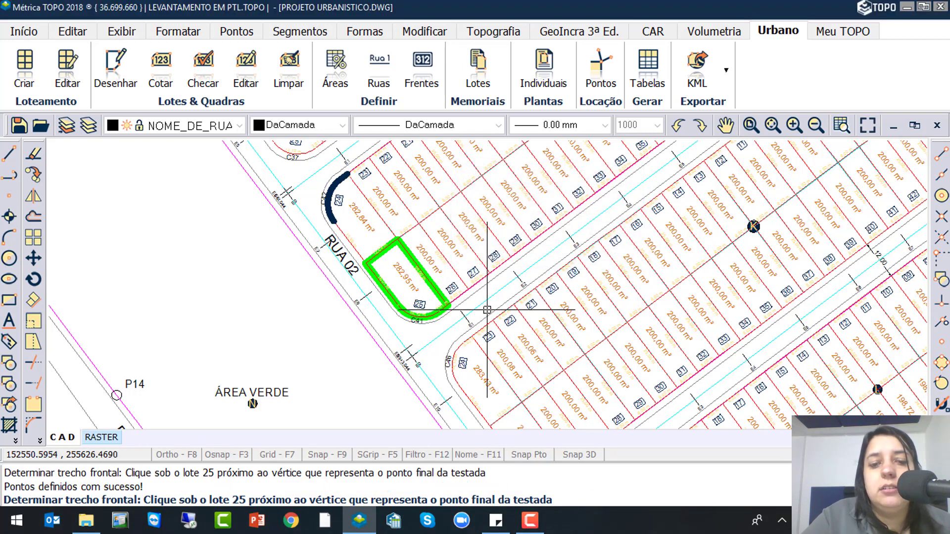
pyautogui.click(411, 312)
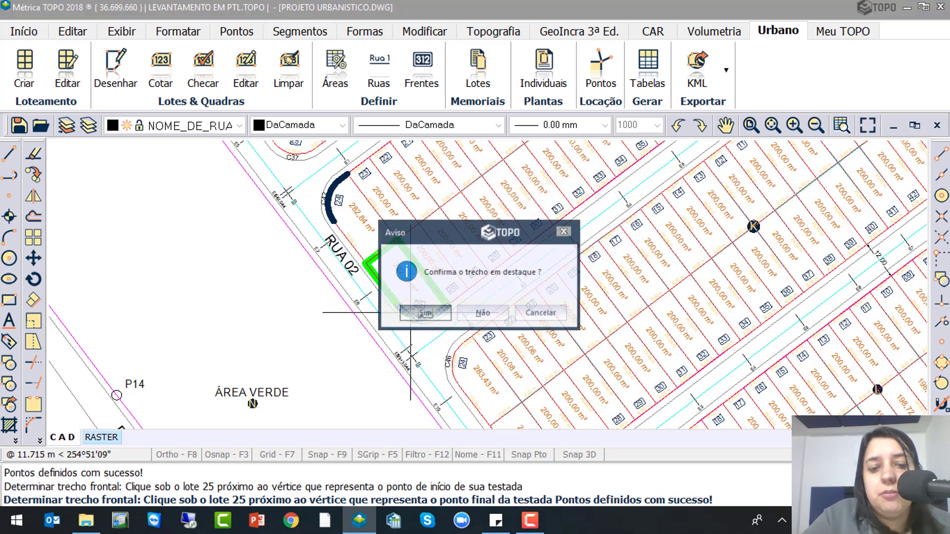
pyautogui.click(433, 313)
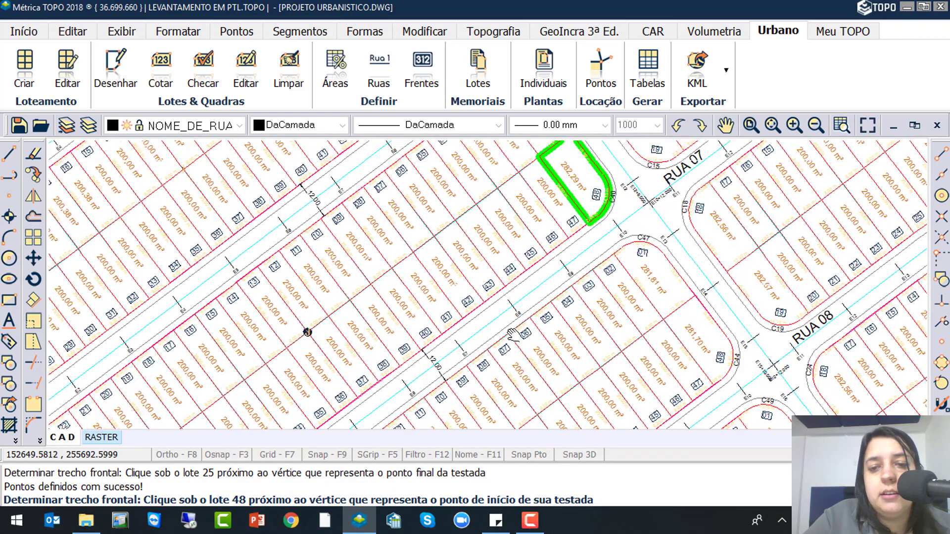
# Define block J lot 48's front from the start of curve C40 to the vertex shared with lot 47
pyautogui.click(602, 173)
pyautogui.click(593, 230)
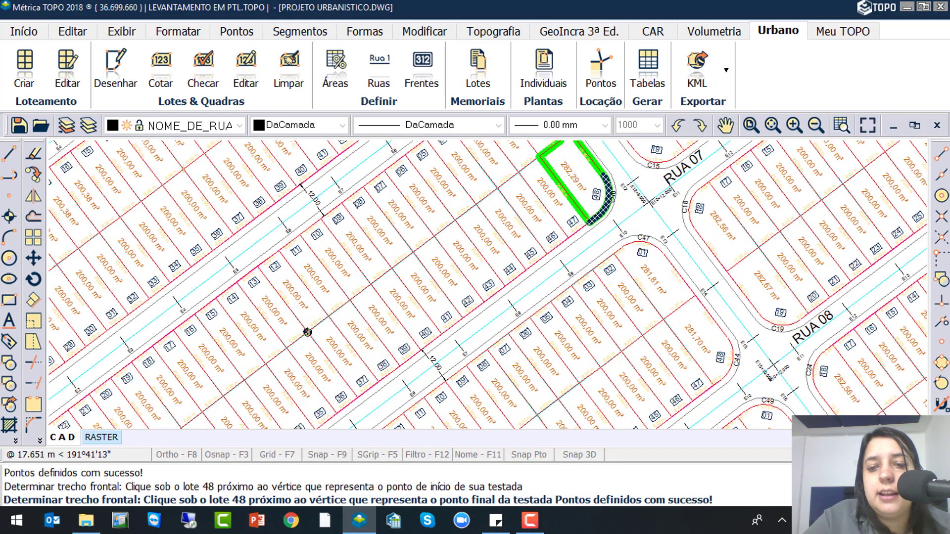
pyautogui.click(416, 314)
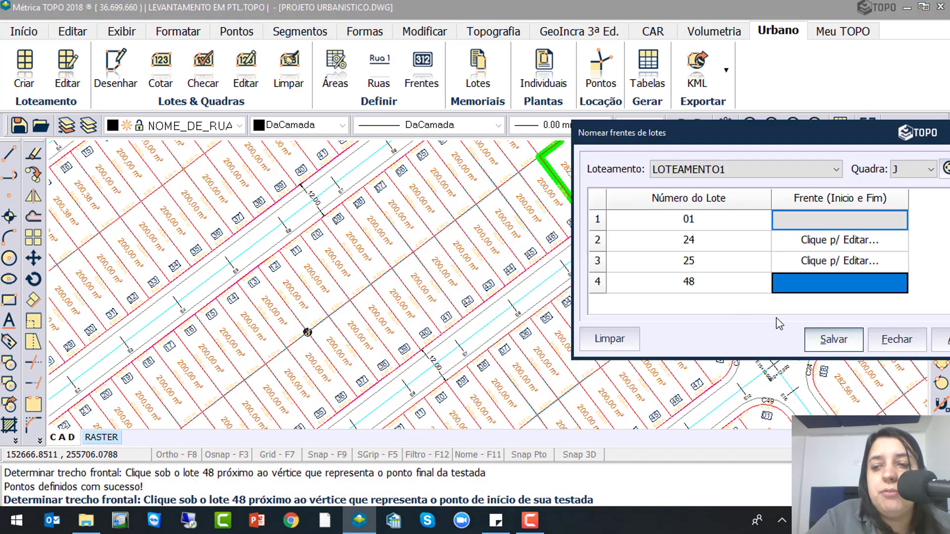
# Save block J's lot front definitions
pyautogui.click(834, 342)
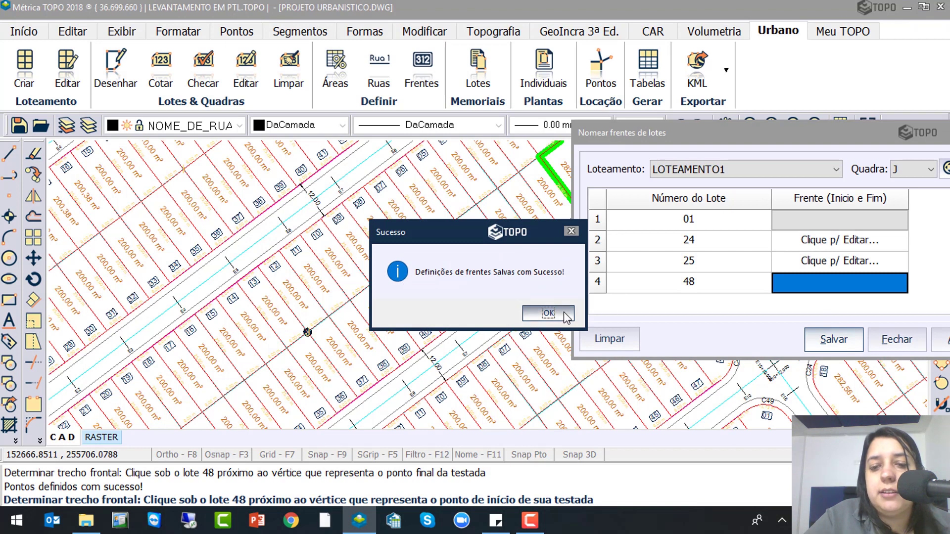
pyautogui.click(548, 313)
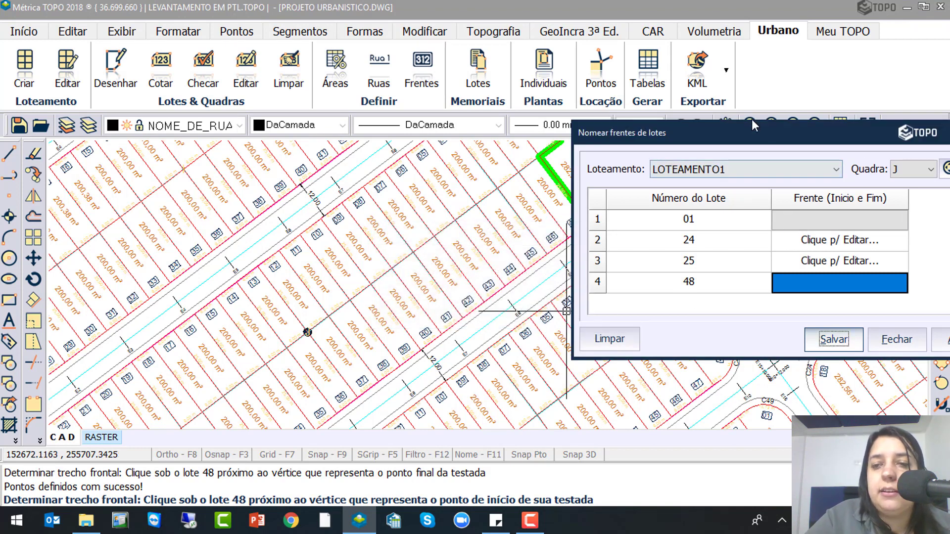
pyautogui.click(821, 242)
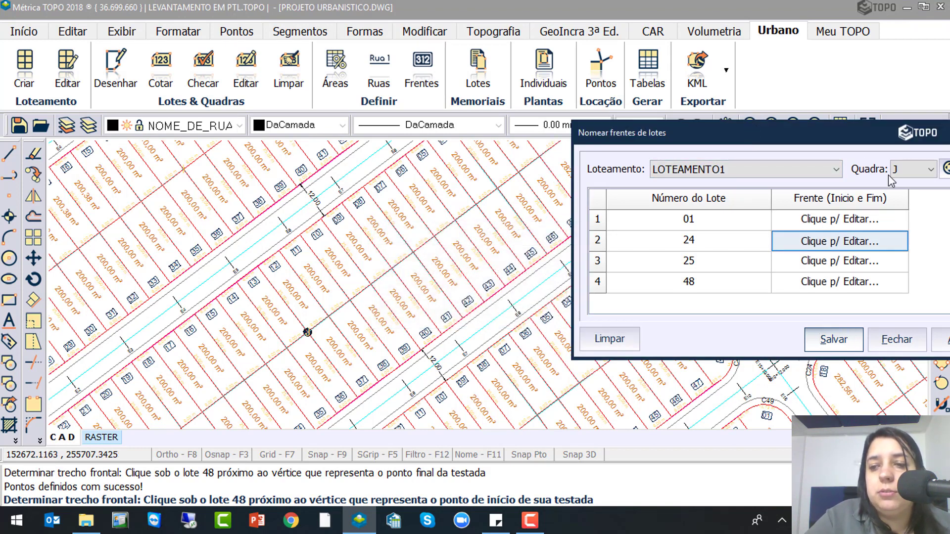
# Switch to block K and define lot 01's front from the vertex shared with lot 02 to the end of curve C47
pyautogui.click(930, 170)
pyautogui.click(904, 270)
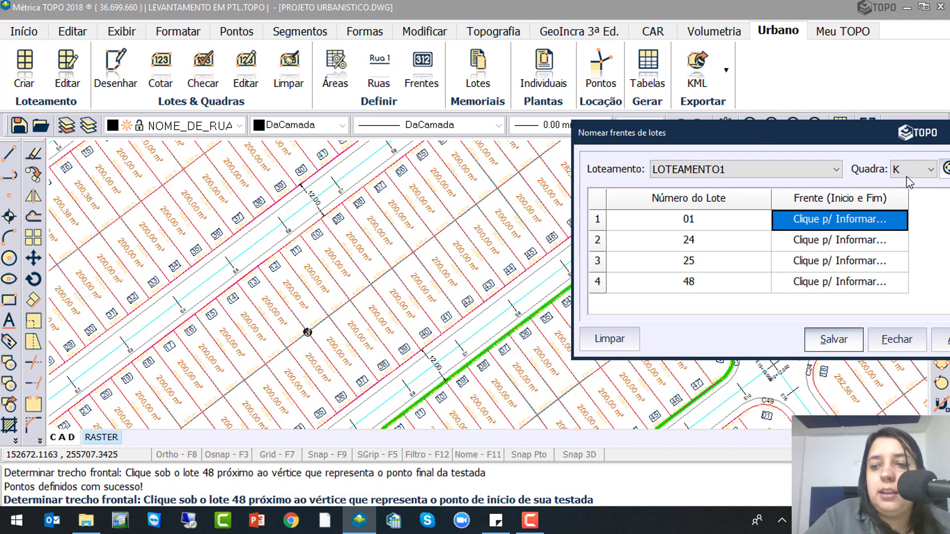
pyautogui.click(825, 229)
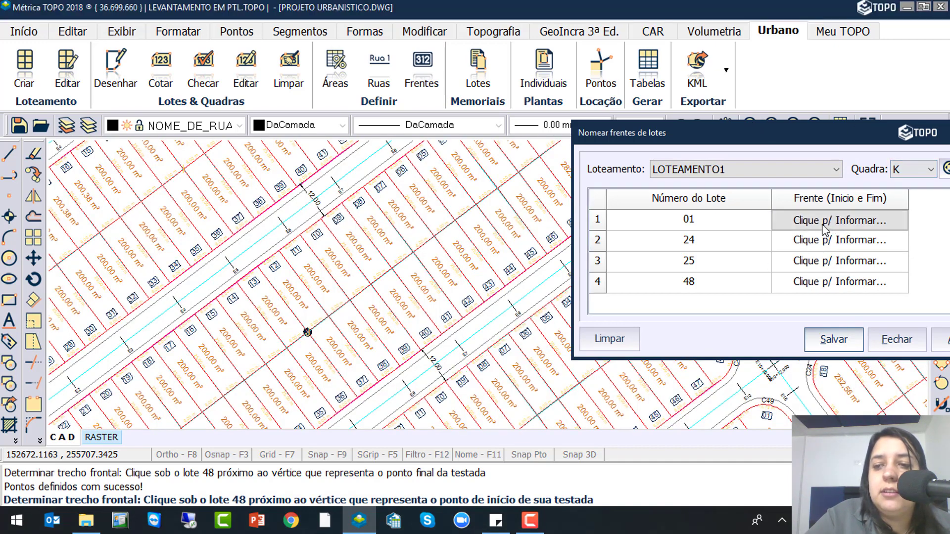
pyautogui.click(607, 255)
pyautogui.click(689, 261)
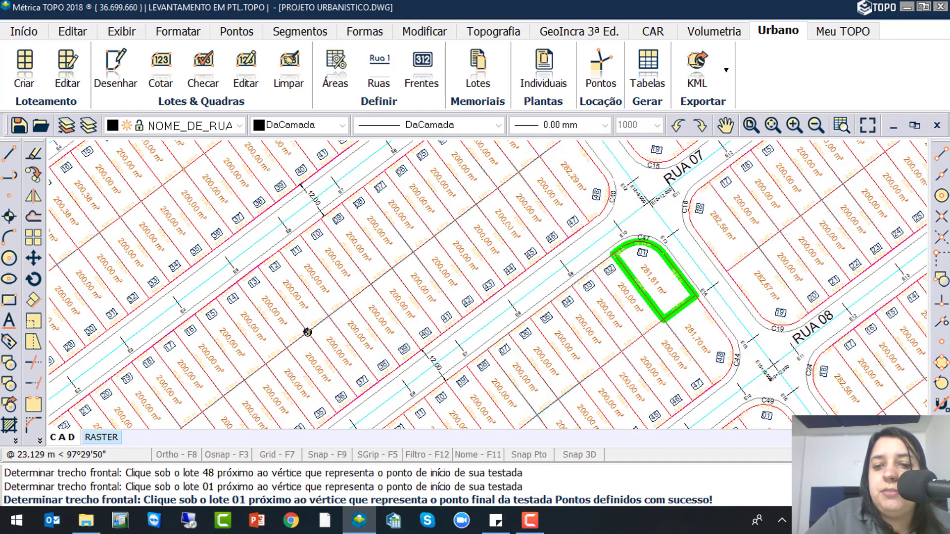
pyautogui.click(425, 314)
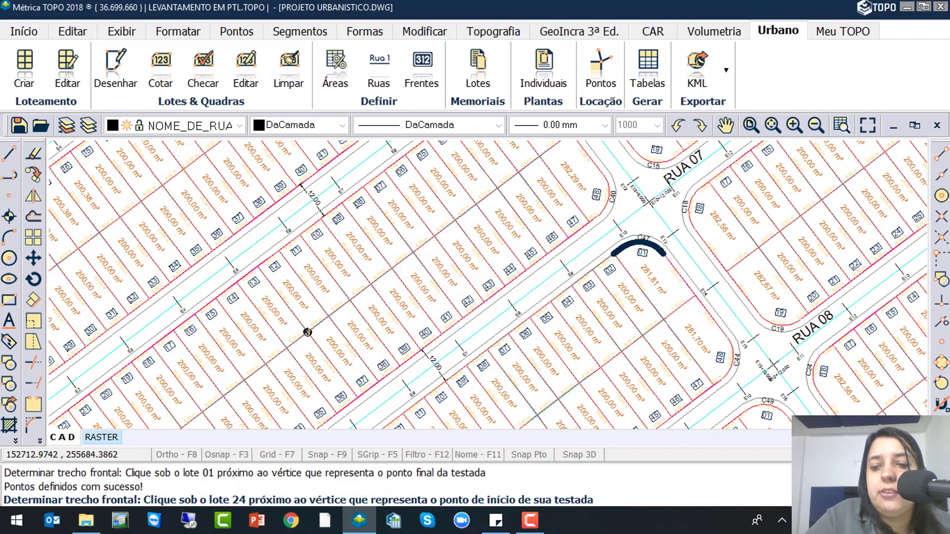
# Try to define block K lot 24's front from the vertex shared with lot 23 to the lower end of curve C46
pyautogui.moveTo(467, 202)
pyautogui.mouseDown(button='middle')
pyautogui.moveTo(640, 172)
pyautogui.moveTo(647, 159)
pyautogui.mouseUp(button='middle')
pyautogui.moveTo(199, 386); pyautogui.dragTo(263, 297, button='middle')
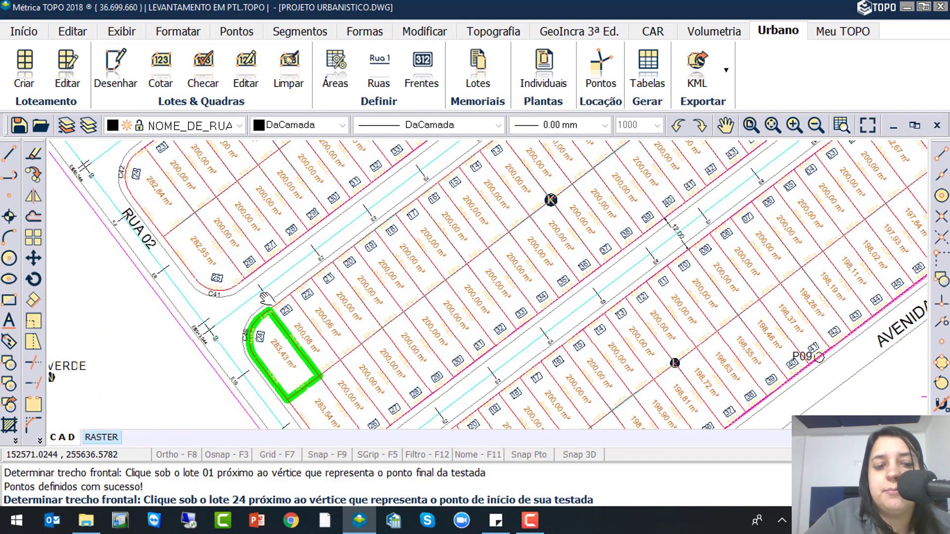
pyautogui.click(245, 319)
pyautogui.click(253, 370)
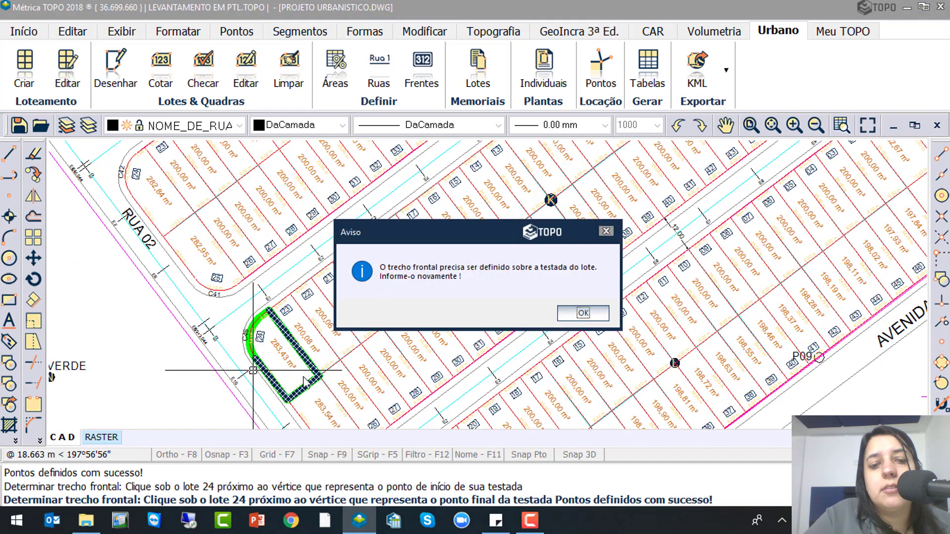
pyautogui.click(401, 268)
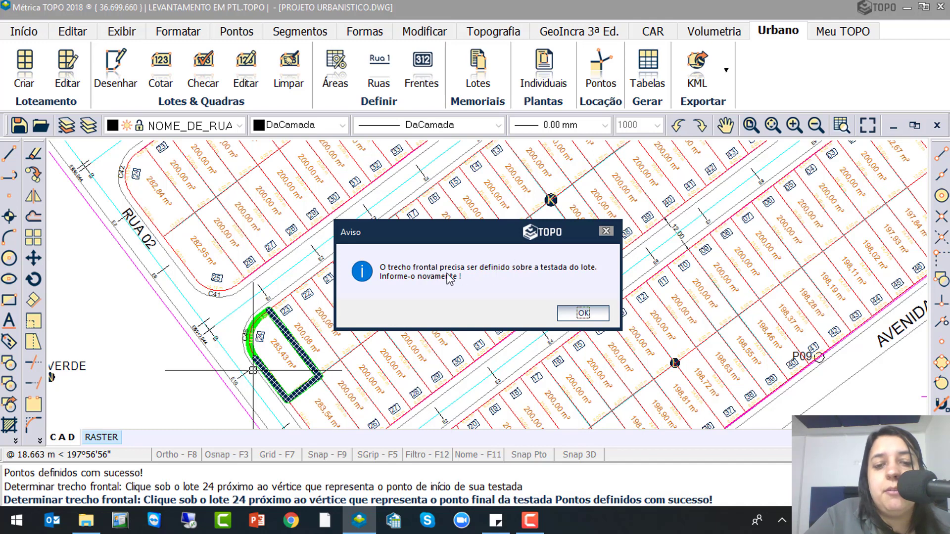
pyautogui.click(584, 315)
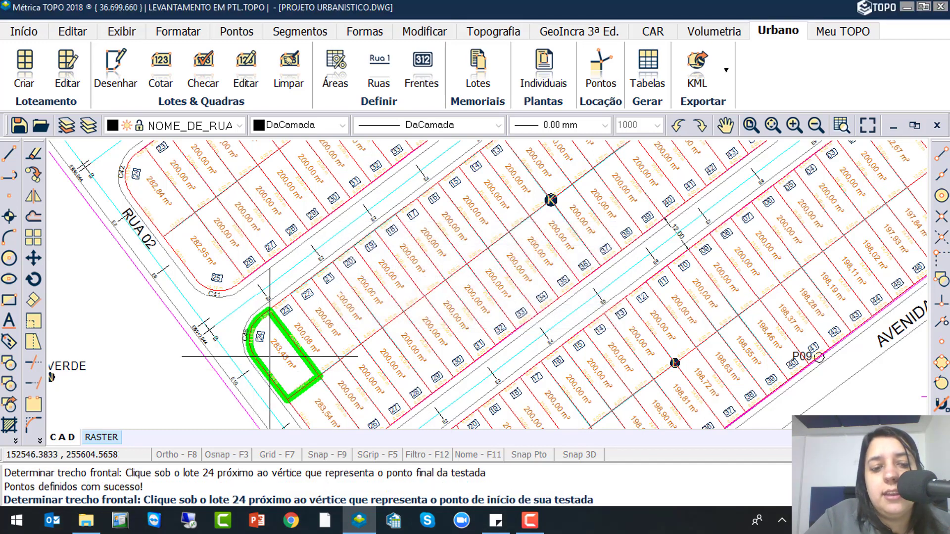
# Define block K lot 24's front from the lower end of curve C46 to the vertex shared with lot 23
pyautogui.click(254, 357)
pyautogui.click(278, 299)
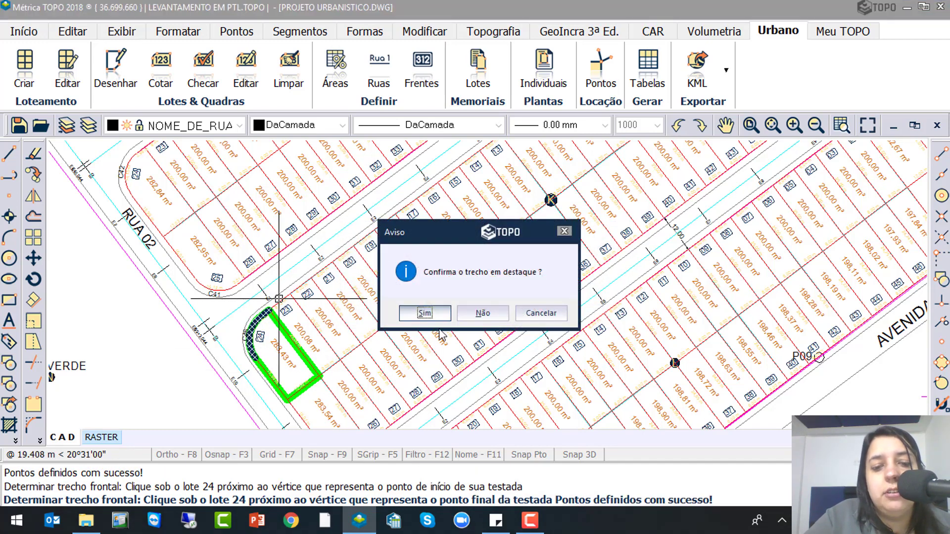
pyautogui.click(436, 315)
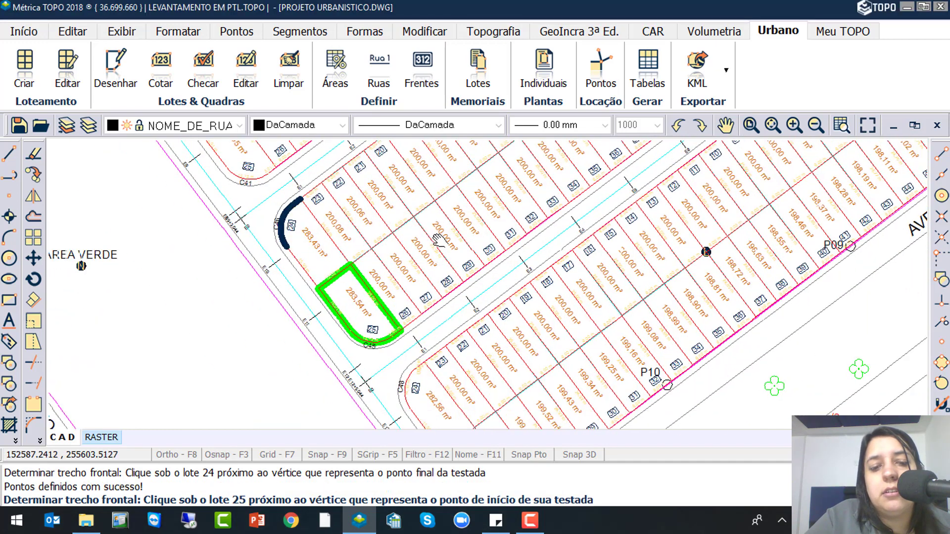
# Define block K lot 25's front from the vertex shared with lot 26 to the far end of the lot's corner curve
pyautogui.click(411, 329)
pyautogui.click(346, 329)
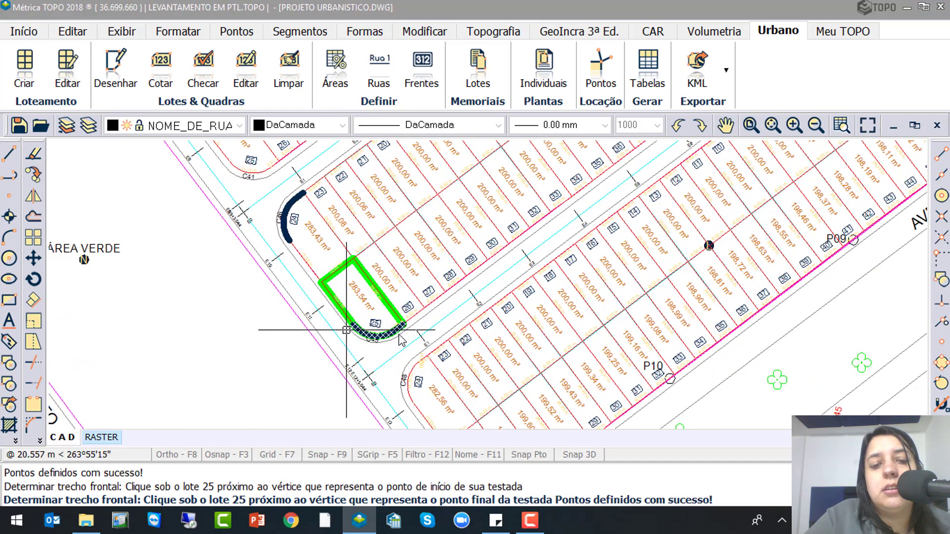
pyautogui.click(429, 320)
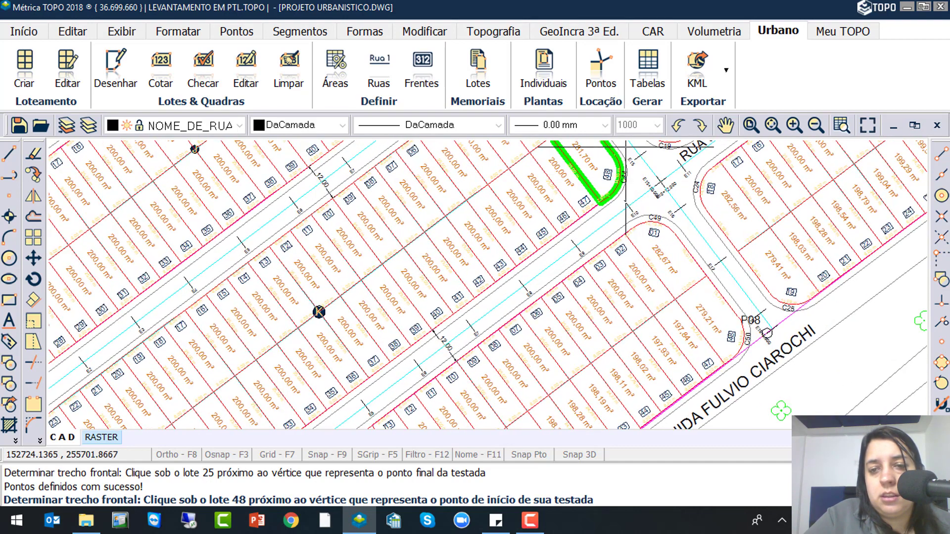
pyautogui.click(615, 154)
pyautogui.click(622, 209)
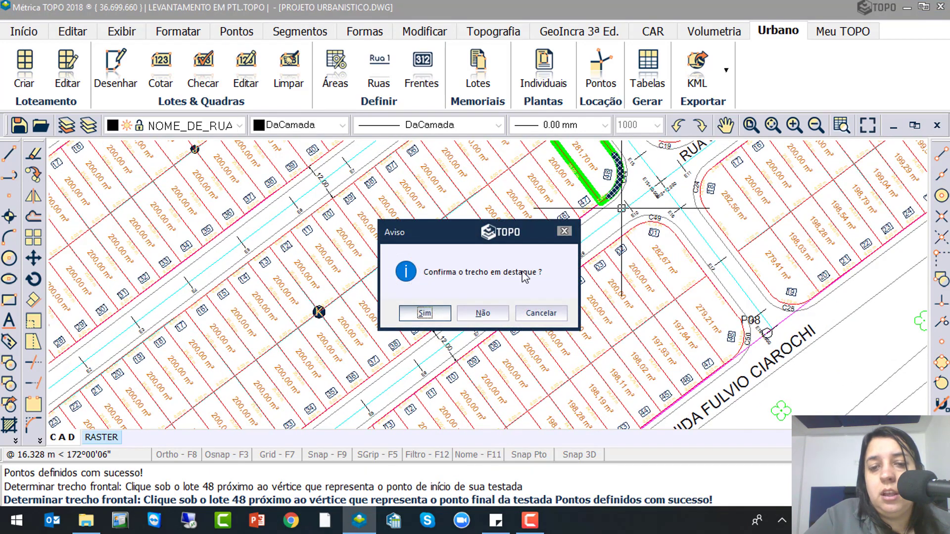
pyautogui.click(500, 312)
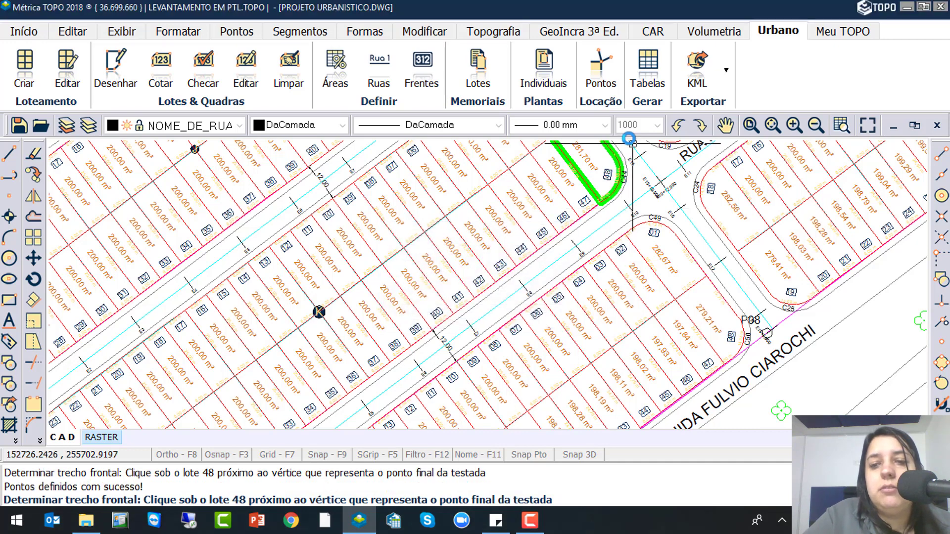
# Define block K lot 48's front from the start of curve C44 to the vertex shared with lot 47, and save block K's front definitions
pyautogui.click(615, 155)
pyautogui.click(621, 207)
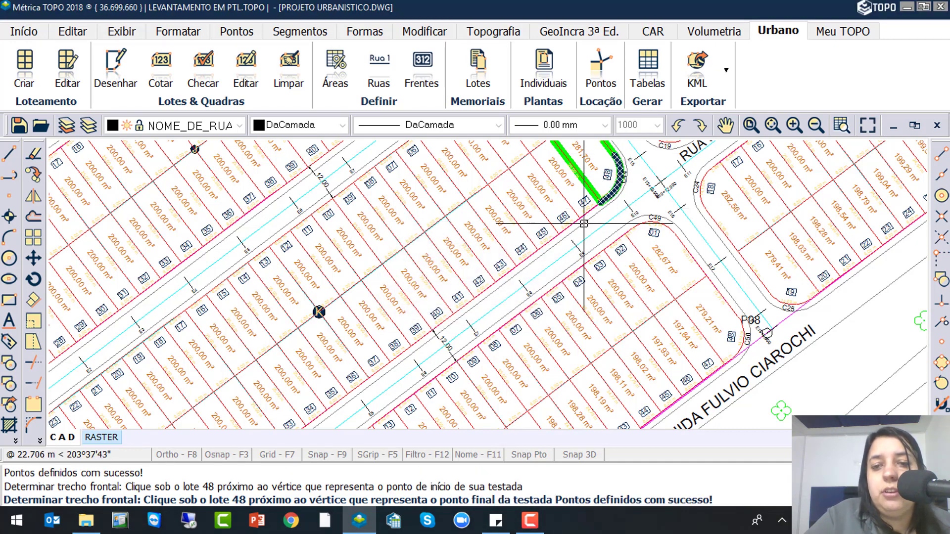
pyautogui.click(431, 315)
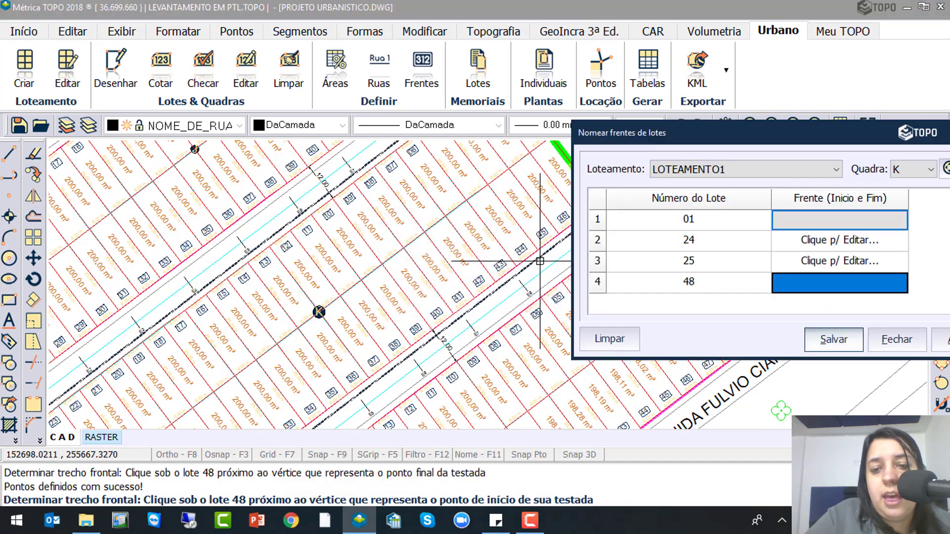
pyautogui.click(826, 341)
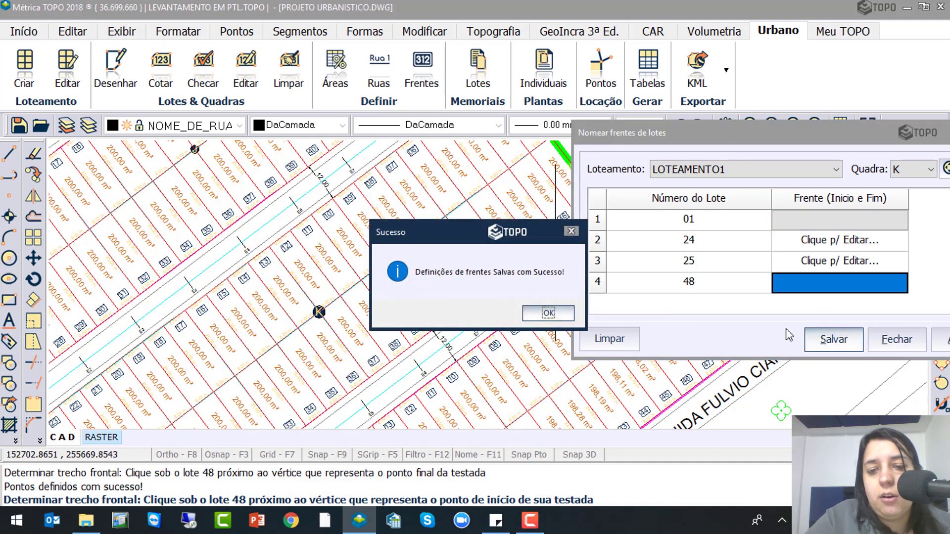
pyautogui.click(564, 319)
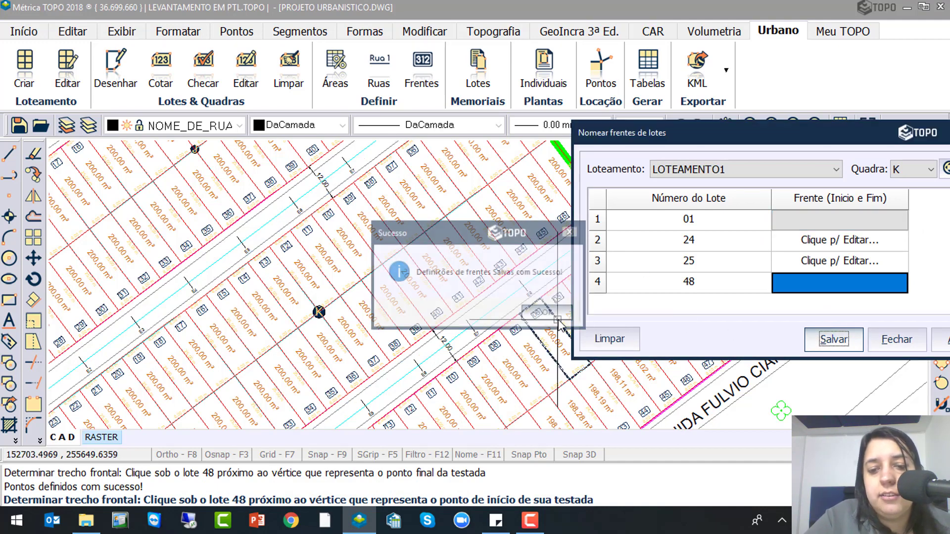
# Switch to block L and define lot 01's front from the vertex shared with lot 02 to the end of curve C49
pyautogui.click(926, 170)
pyautogui.click(899, 272)
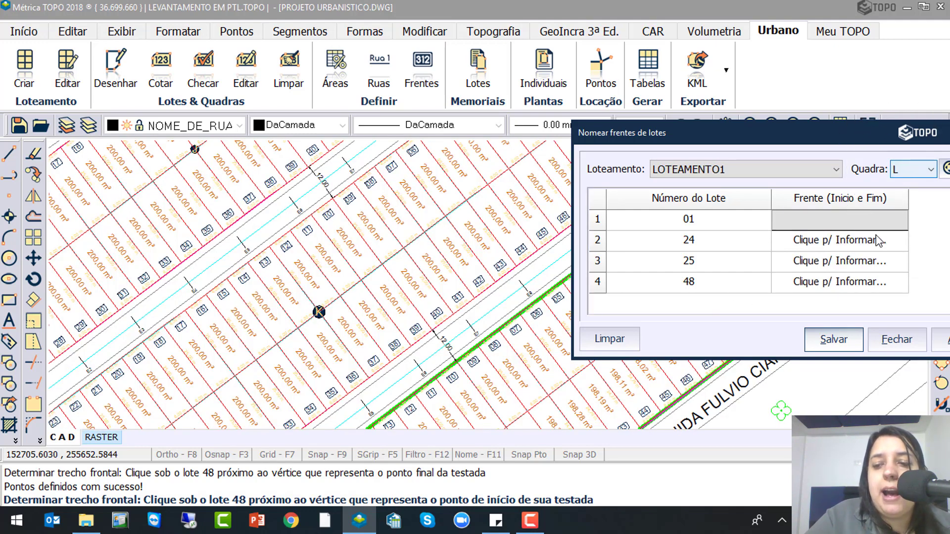
pyautogui.click(840, 219)
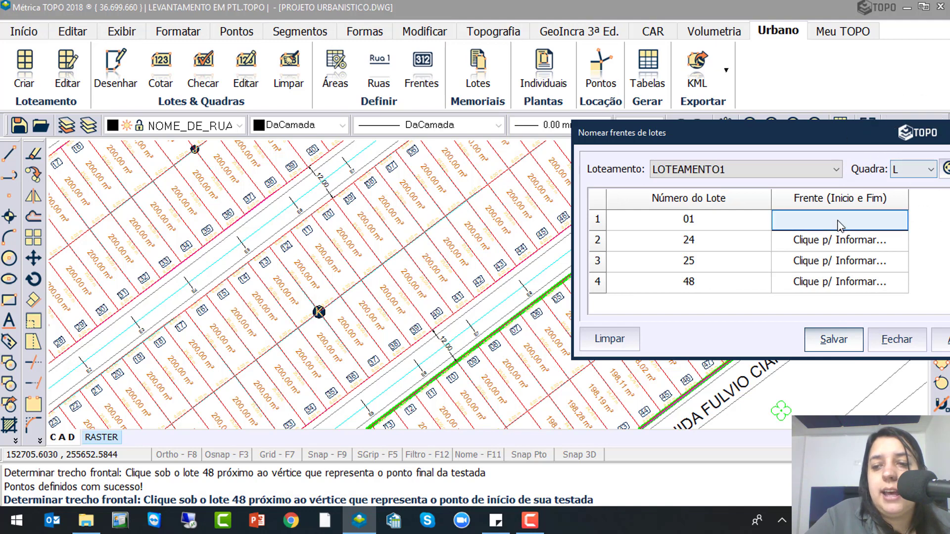
pyautogui.click(625, 232)
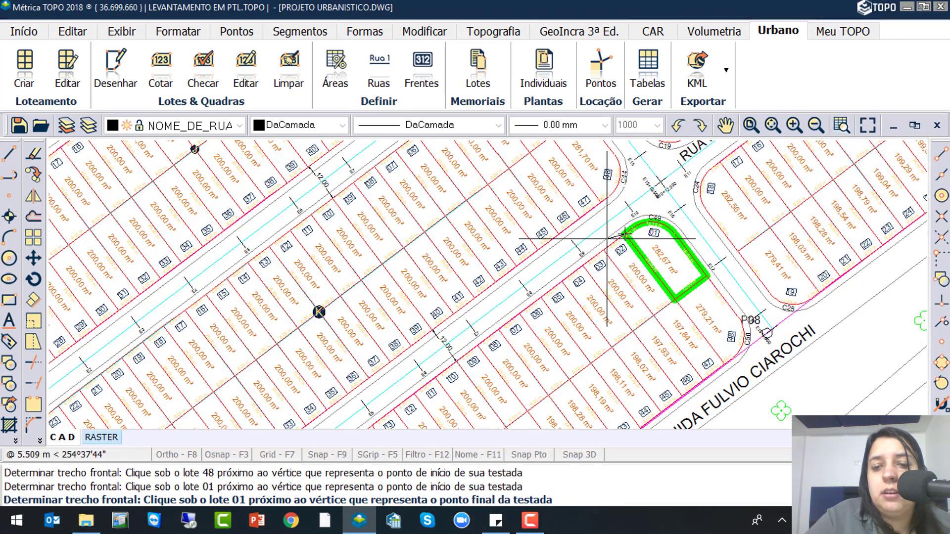
pyautogui.click(676, 246)
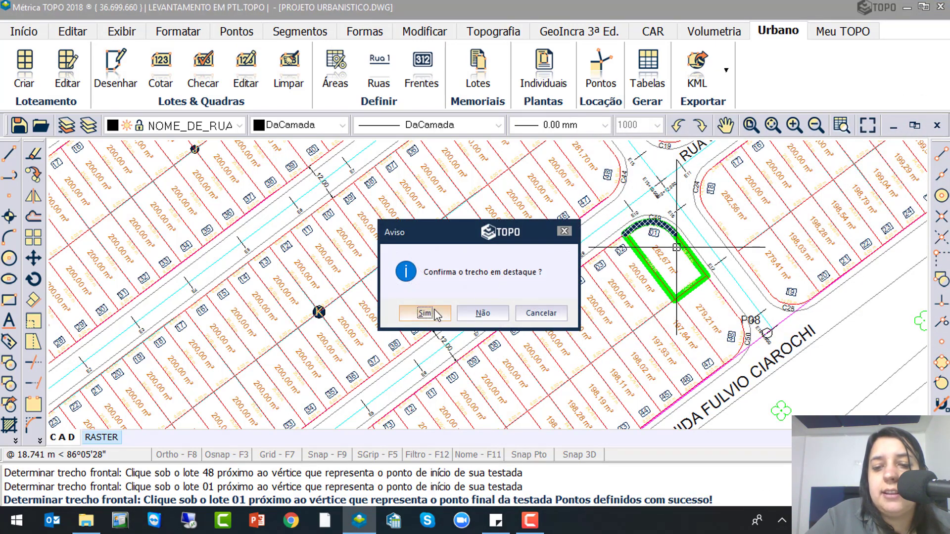
pyautogui.click(425, 313)
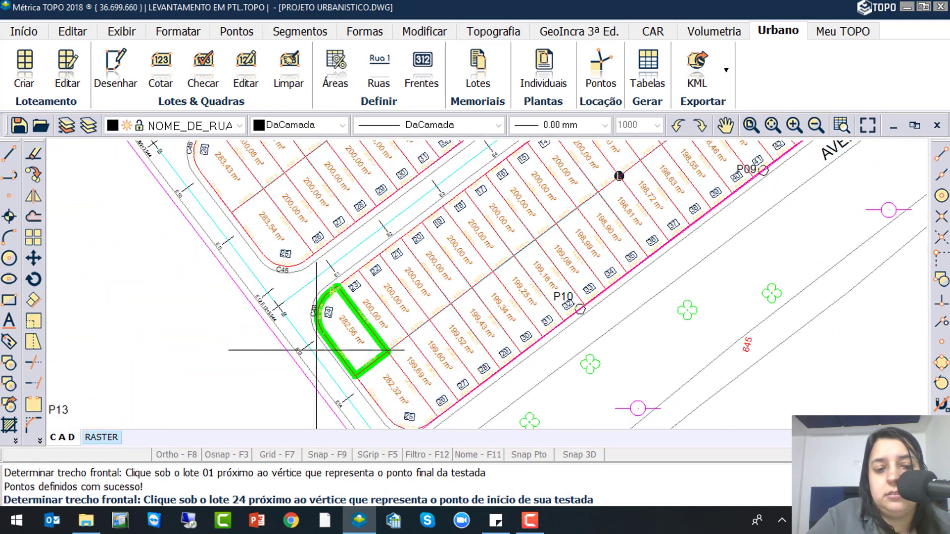
# Define block L lot 24's front from the lower end of curve C48 to the vertex shared with lot 23
pyautogui.click(317, 350)
pyautogui.click(339, 285)
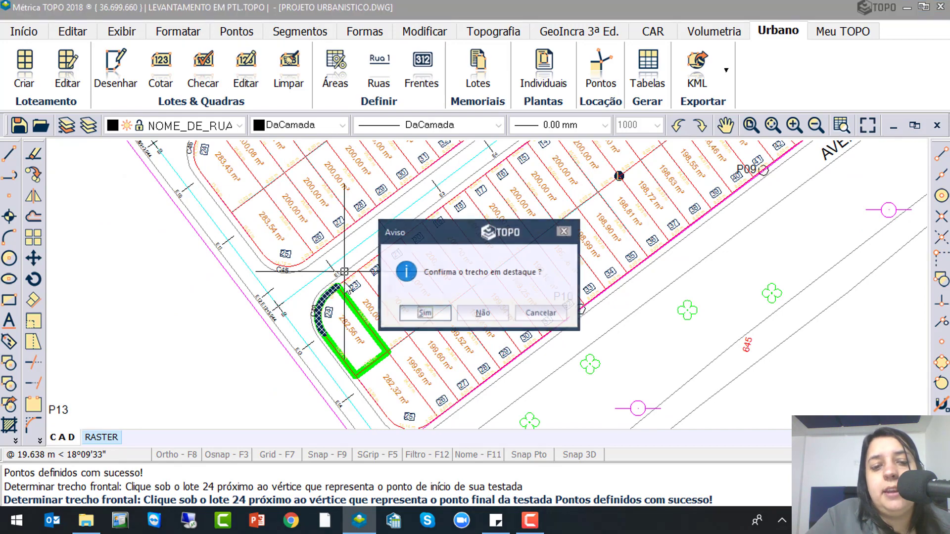
pyautogui.click(425, 312)
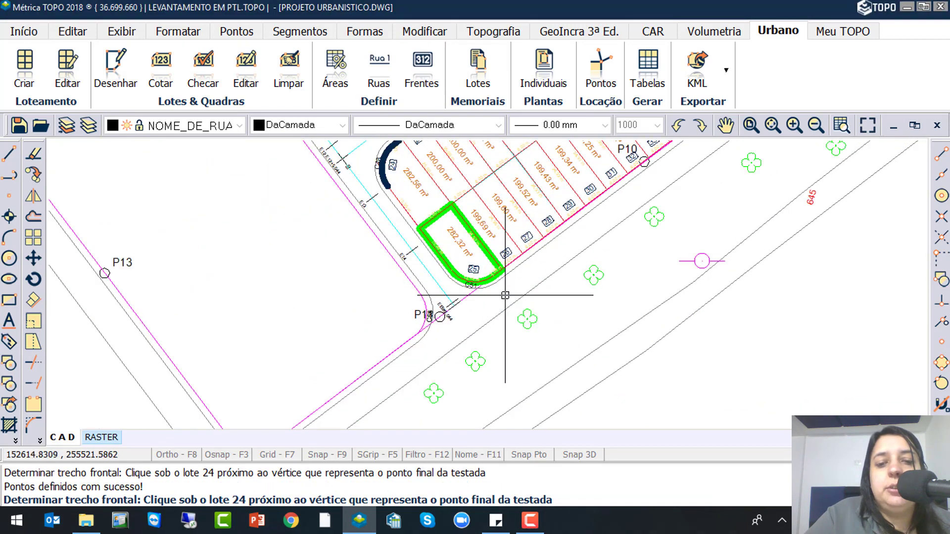
# Define block L lot 25's front from the vertex shared with lot 26 to the far end of curve C51
pyautogui.click(521, 288)
pyautogui.click(350, 289)
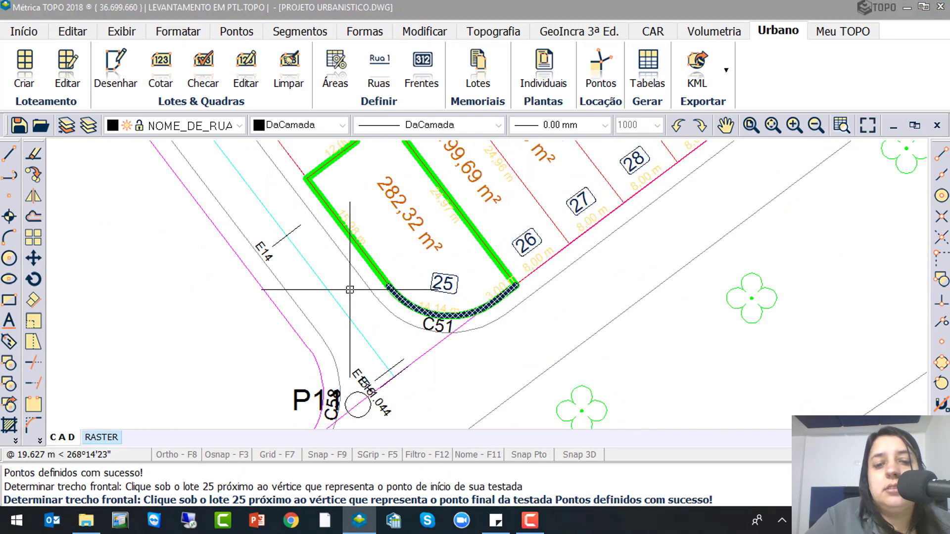
pyautogui.click(435, 319)
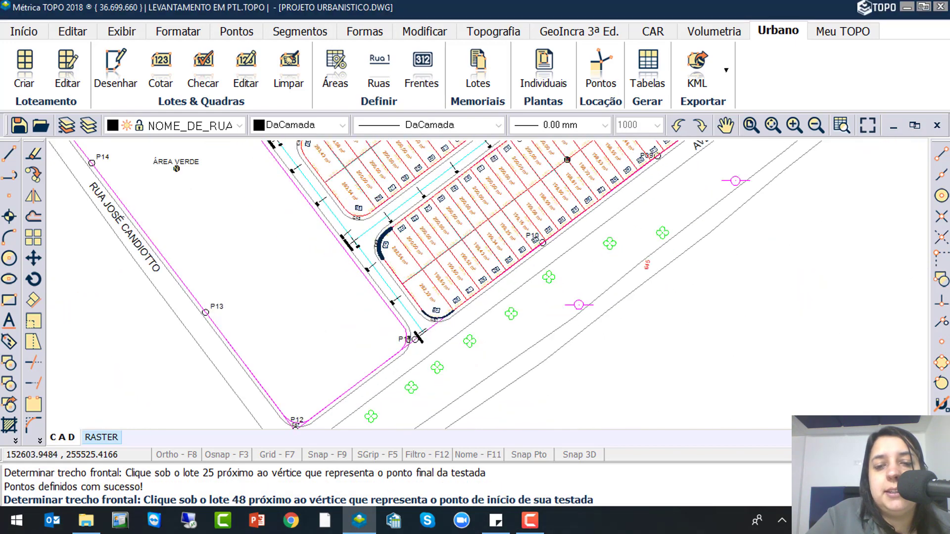
# Define block L lot 48's front from the upper end of curve C50 to the vertex shared with lot 47
pyautogui.scroll(2, 639, 155)
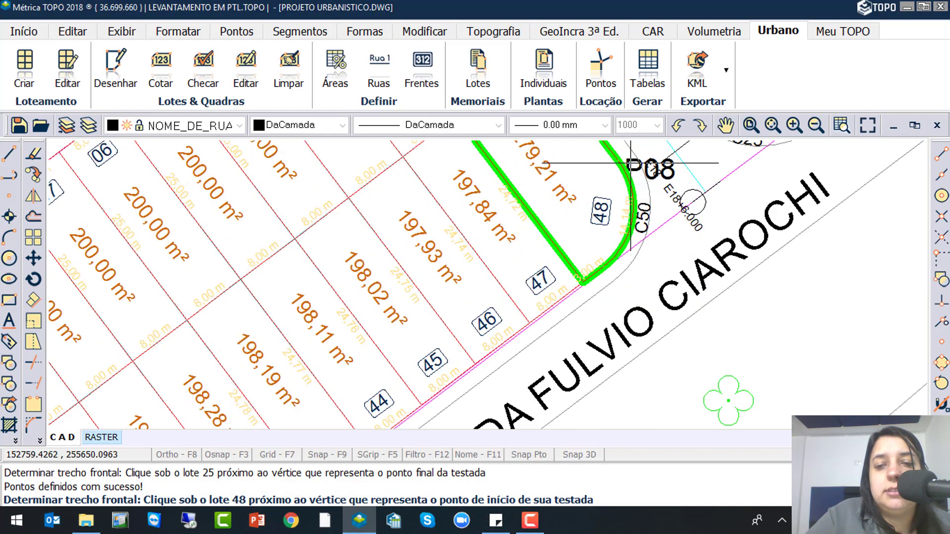
pyautogui.click(617, 161)
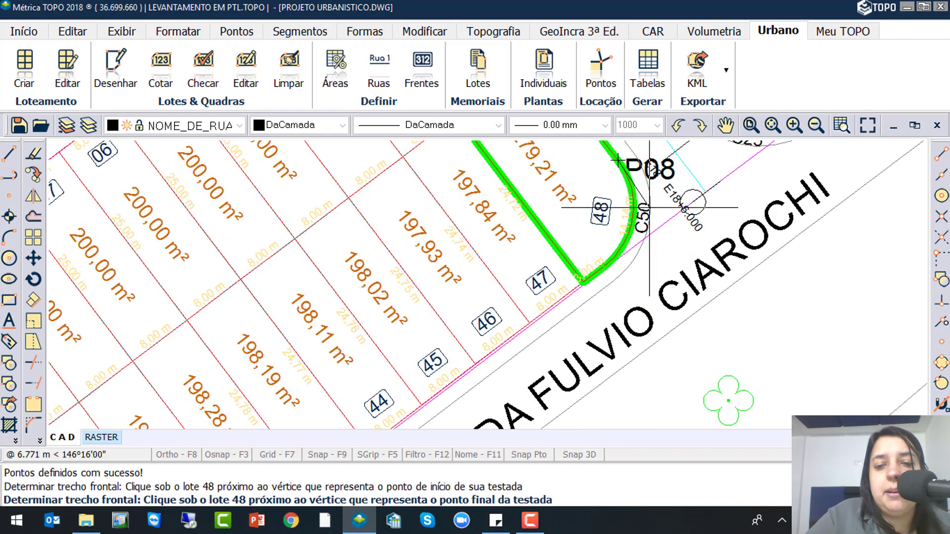
pyautogui.scroll(-3, 578, 294)
pyautogui.click(583, 294)
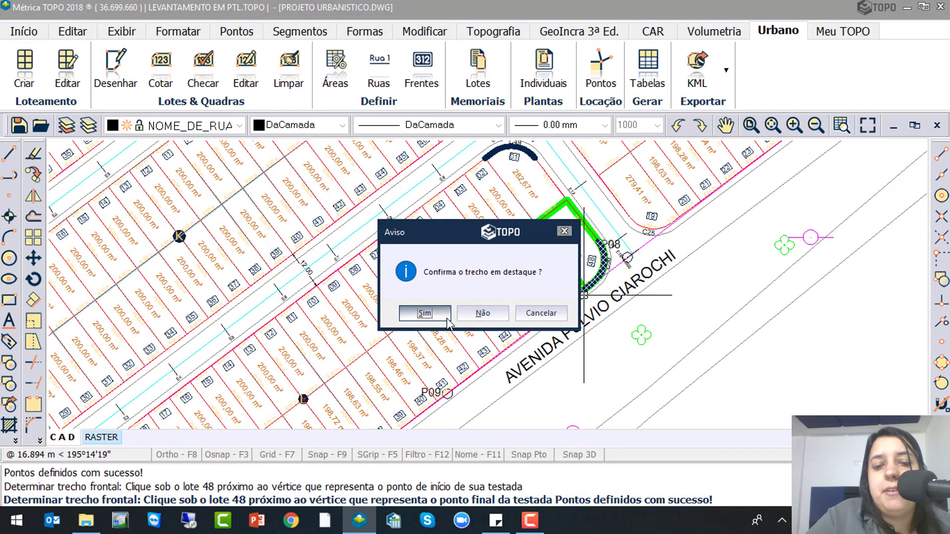
pyautogui.click(425, 313)
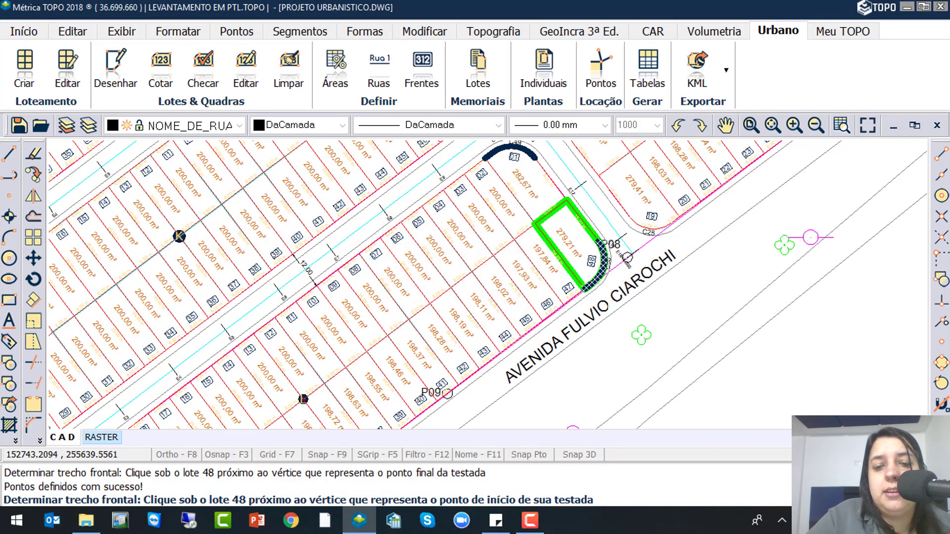
# Save block L's lot front definitions
pyautogui.scroll(-4, 549, 279)
pyautogui.rightClick(523, 293)
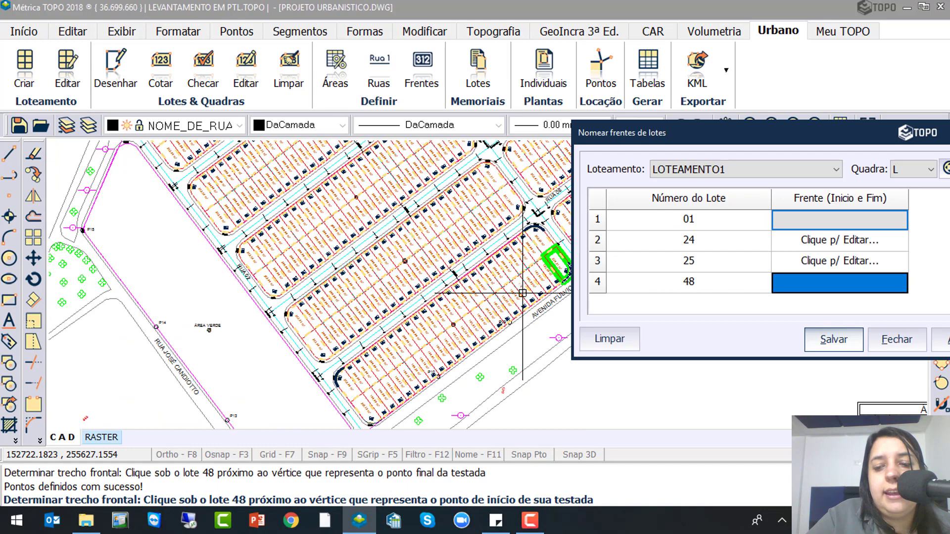
pyautogui.click(834, 340)
pyautogui.click(547, 313)
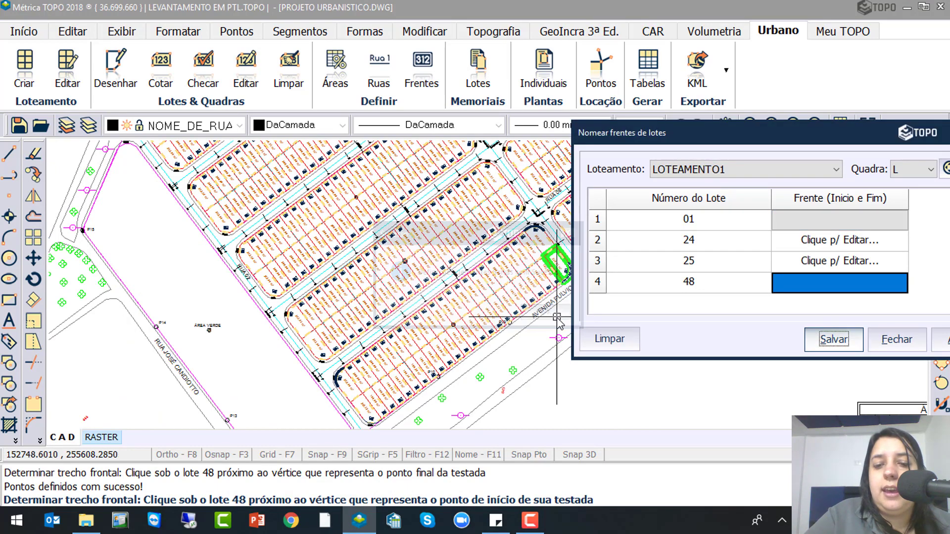
# Finish defining LOTEAMENTO1's lot fronts by saving block L's definitions again, and save the drawing
pyautogui.click(715, 135)
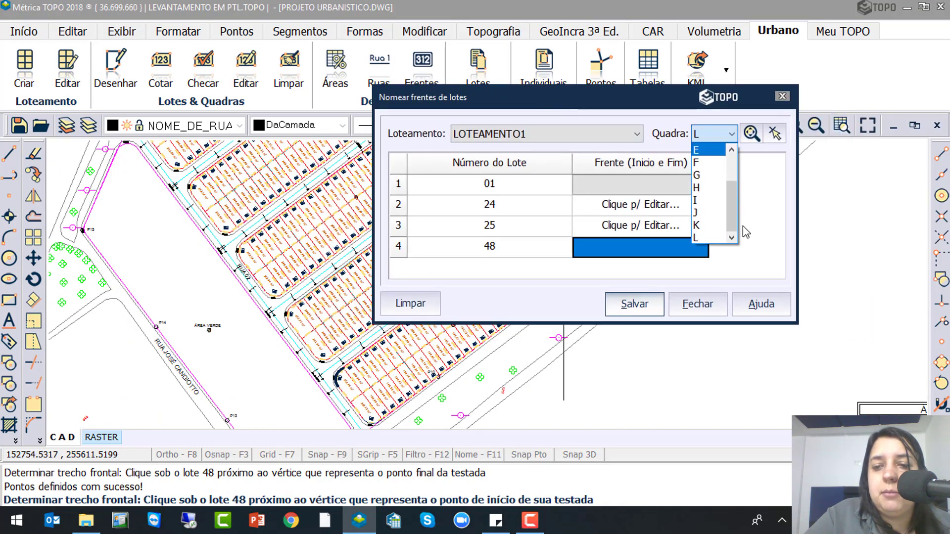
pyautogui.moveTo(732, 226)
pyautogui.mouseDown()
pyautogui.moveTo(731, 159)
pyautogui.moveTo(731, 222)
pyautogui.mouseUp()
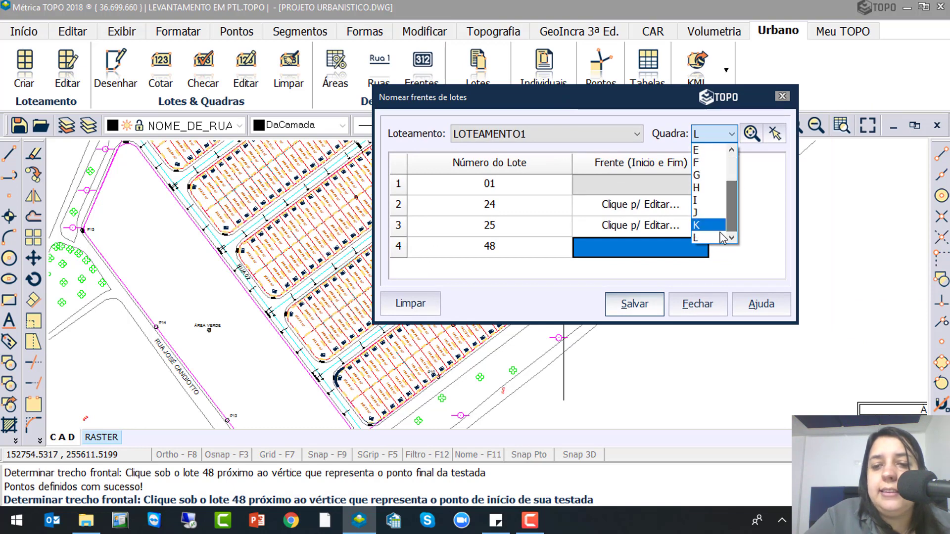
pyautogui.click(638, 311)
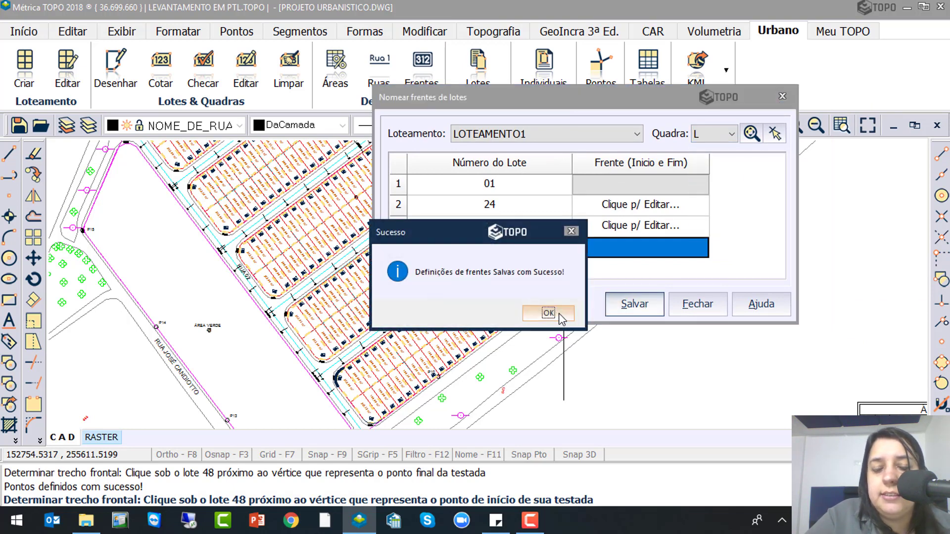
pyautogui.click(547, 312)
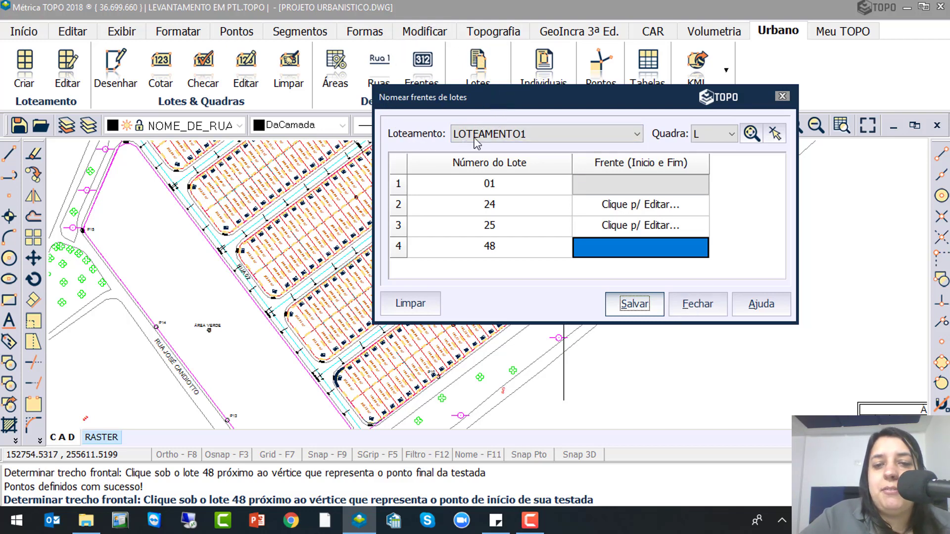
pyautogui.click(634, 304)
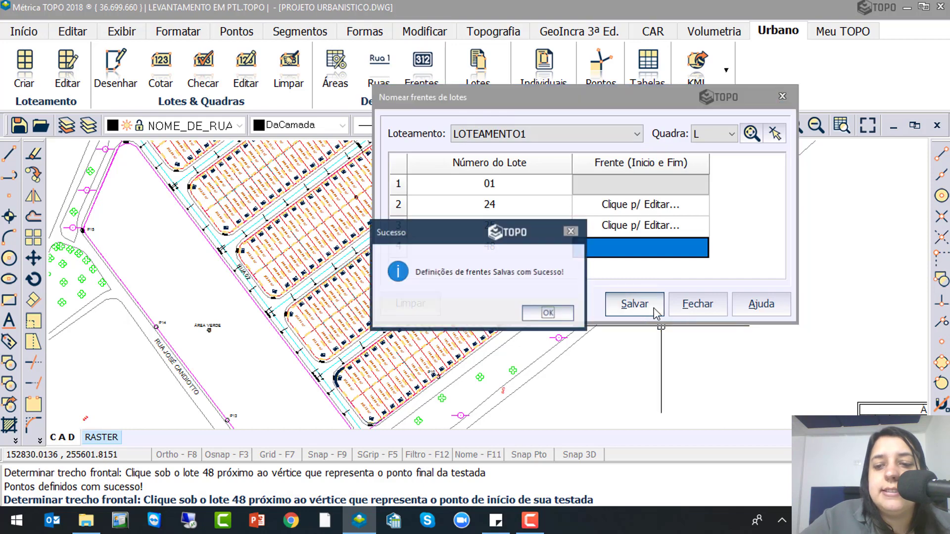
pyautogui.click(565, 315)
pyautogui.click(699, 310)
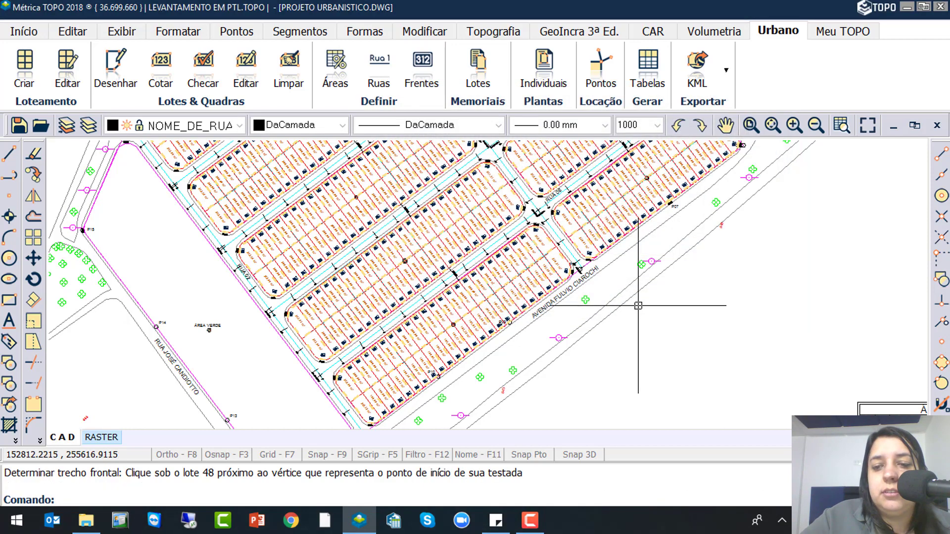
pyautogui.click(19, 127)
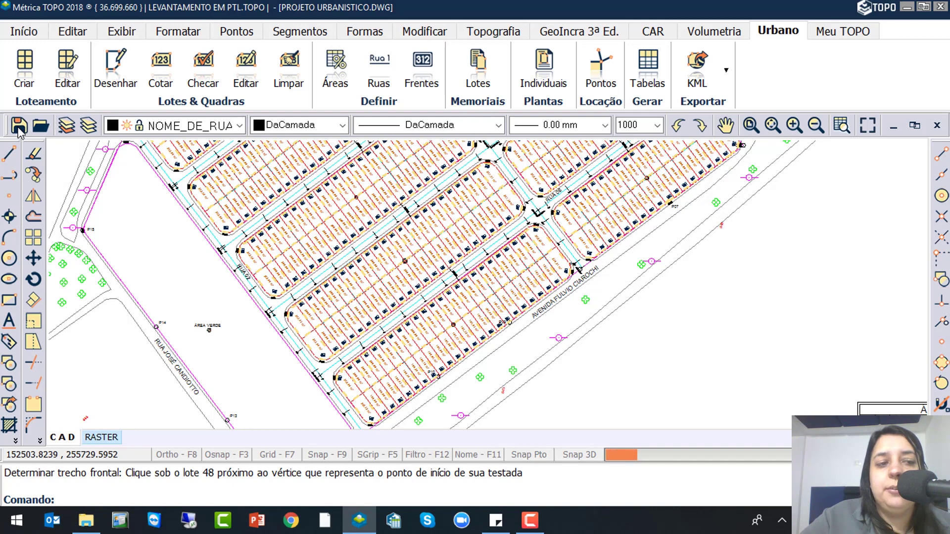